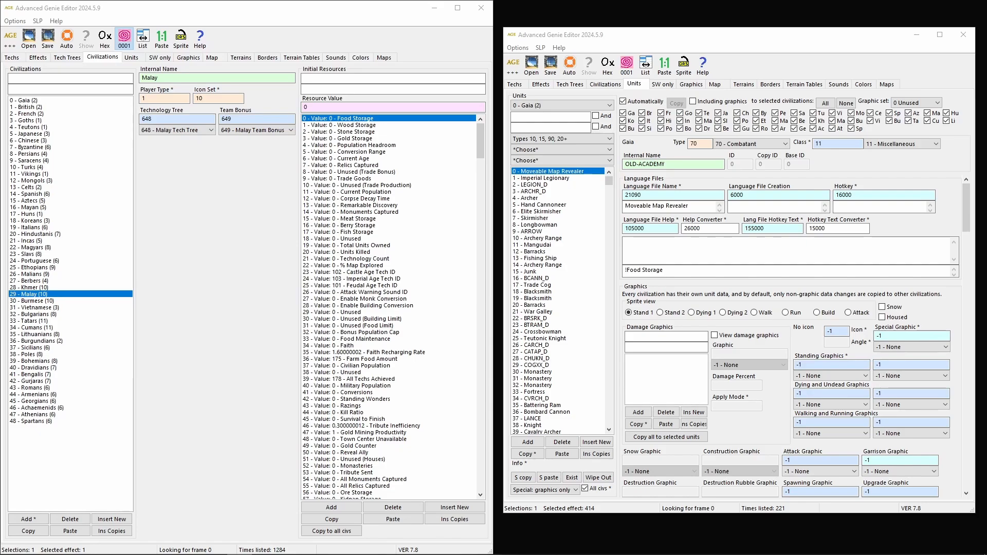
Switch to File Explorer and launch AdvancedGenieEditor3.exe from the Tools_Builds folder inside AoE2DE.
key(alt+Tab)
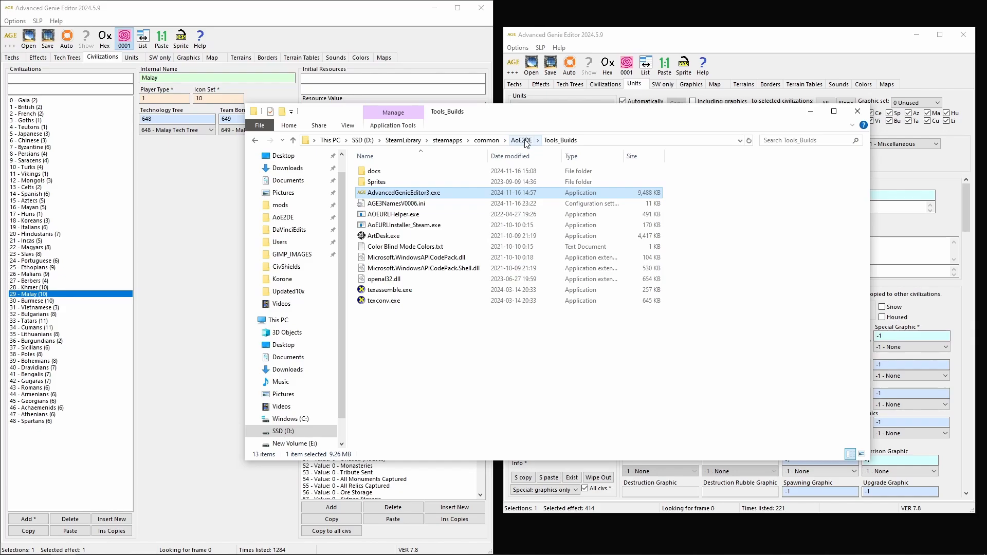
click(307, 219)
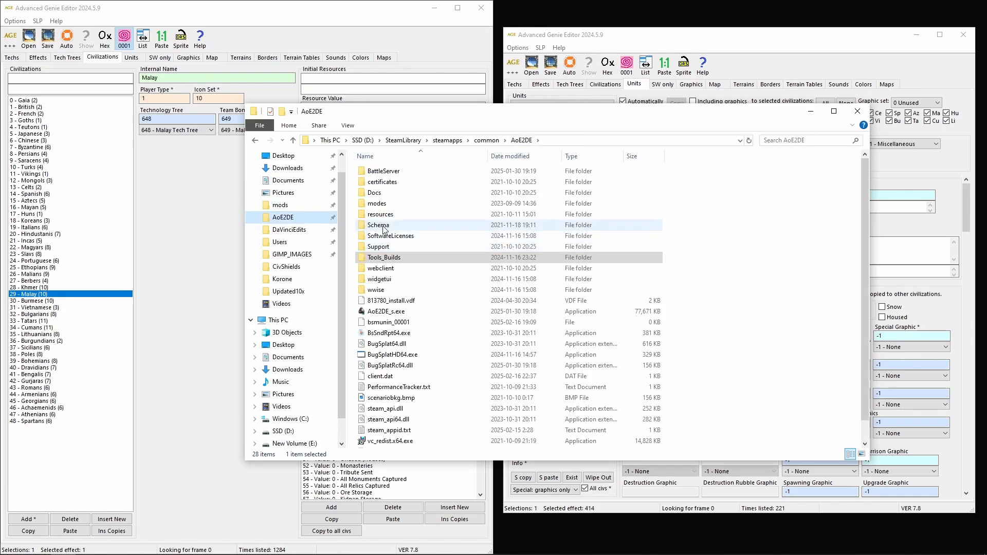
double_click(393, 259)
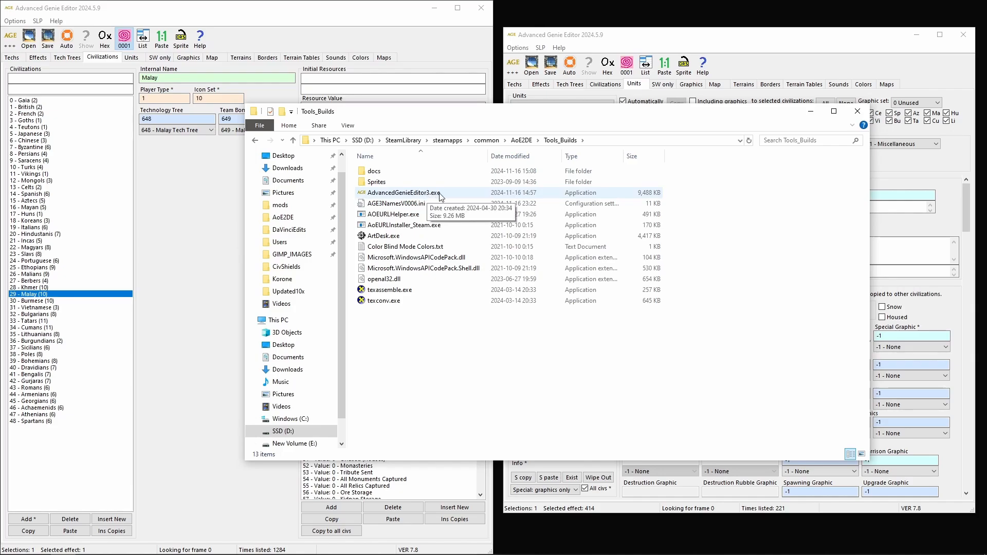
double_click(440, 194)
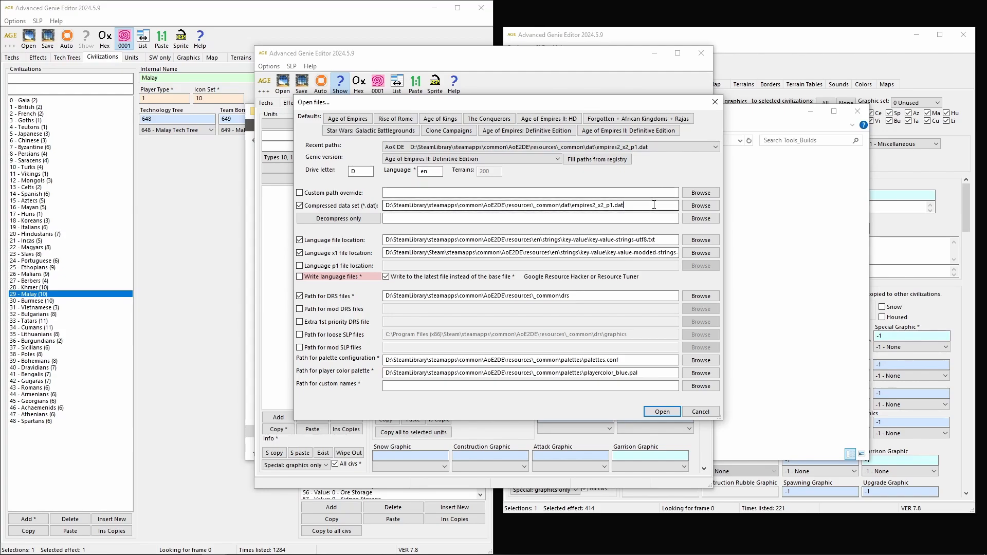
Review the compressed data set path to empires2_x2_p1.dat and the Genie version choices, and close the newly launched editor without loading files.
drag(624, 205, 385, 206)
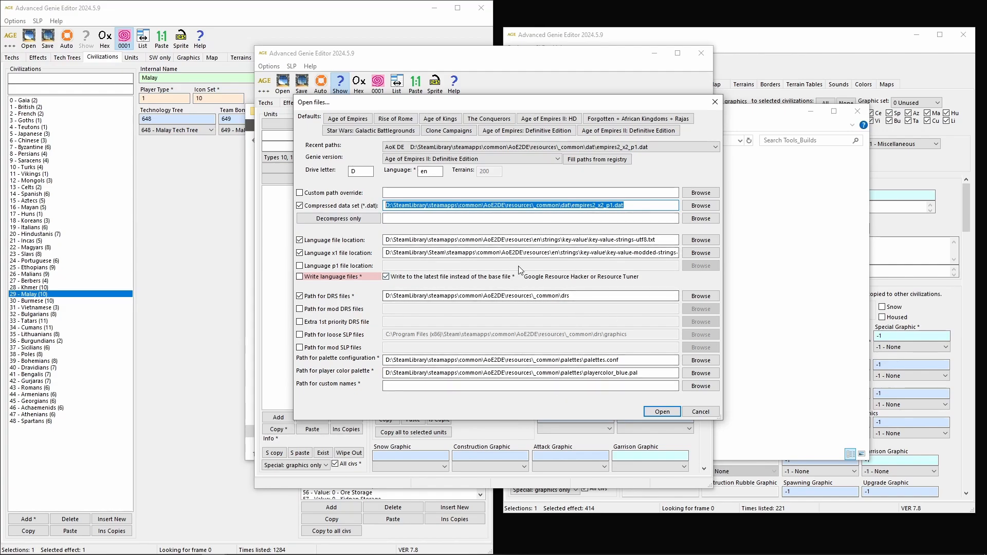
drag(625, 205, 360, 222)
click(421, 162)
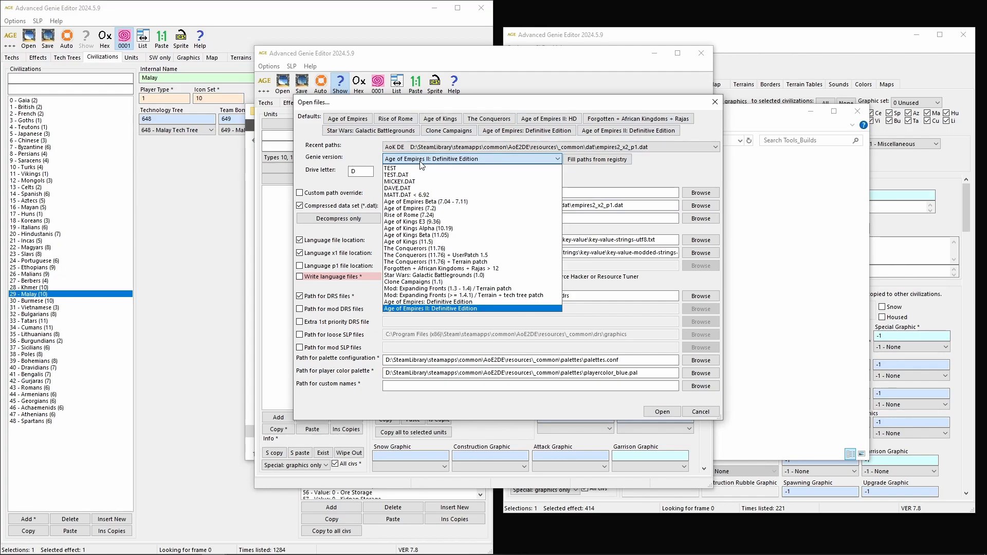
click(355, 150)
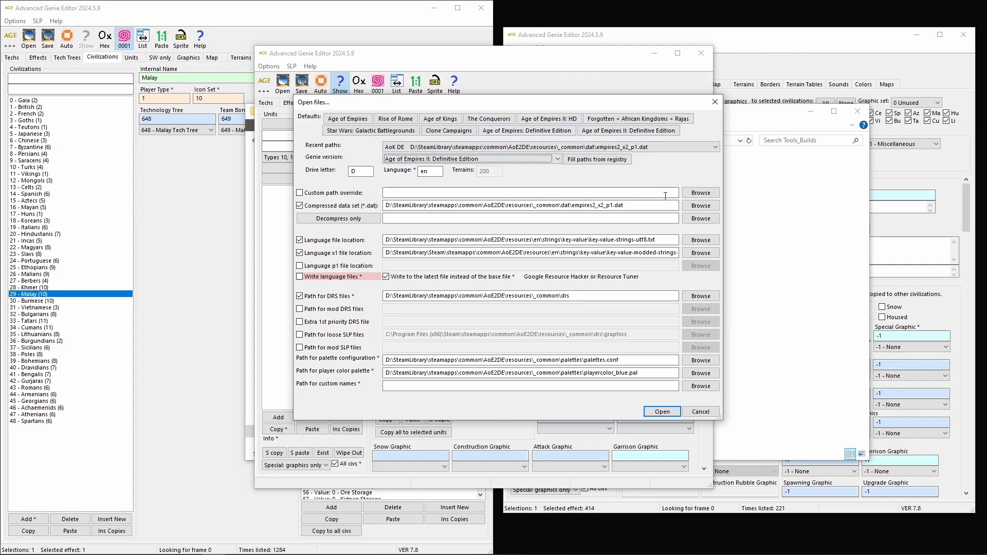
click(626, 206)
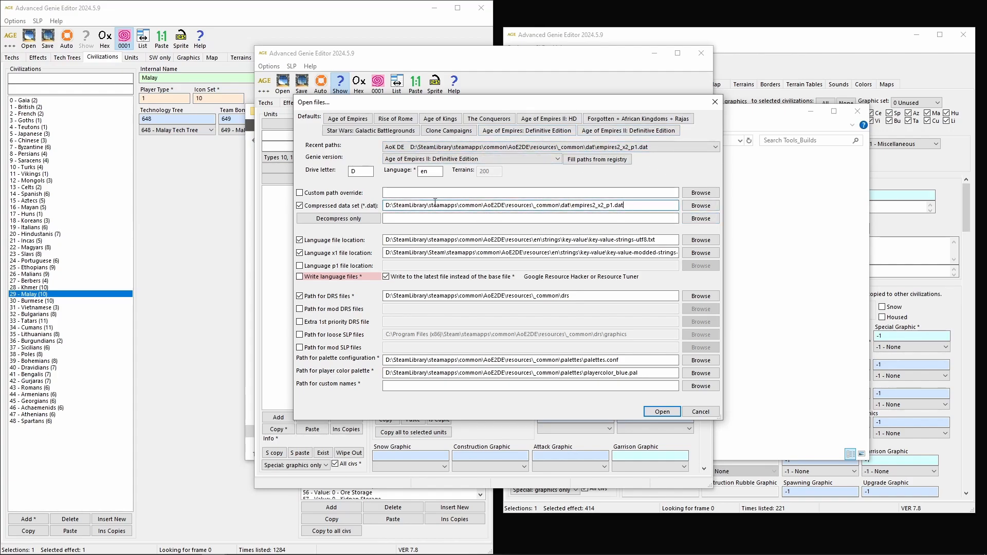
drag(415, 205, 642, 207)
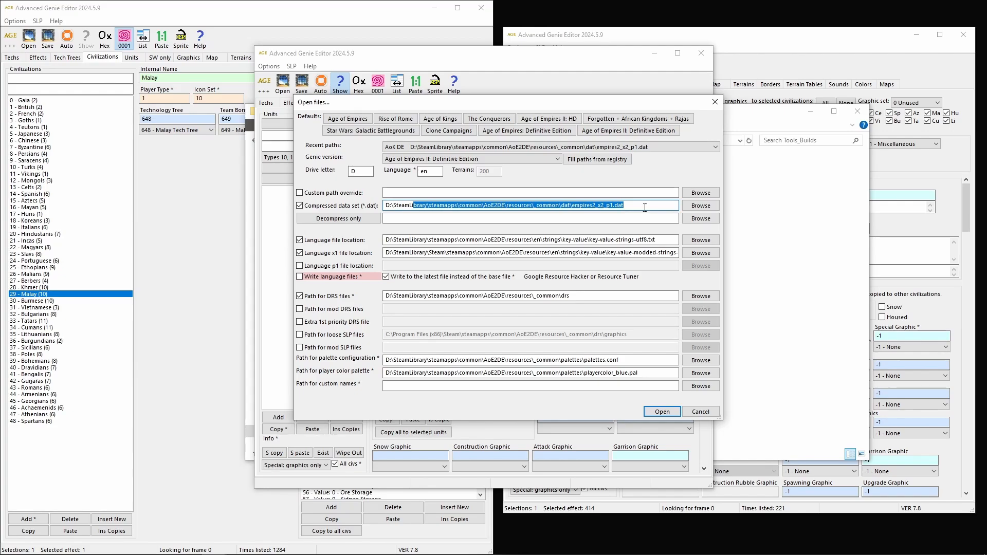
click(645, 207)
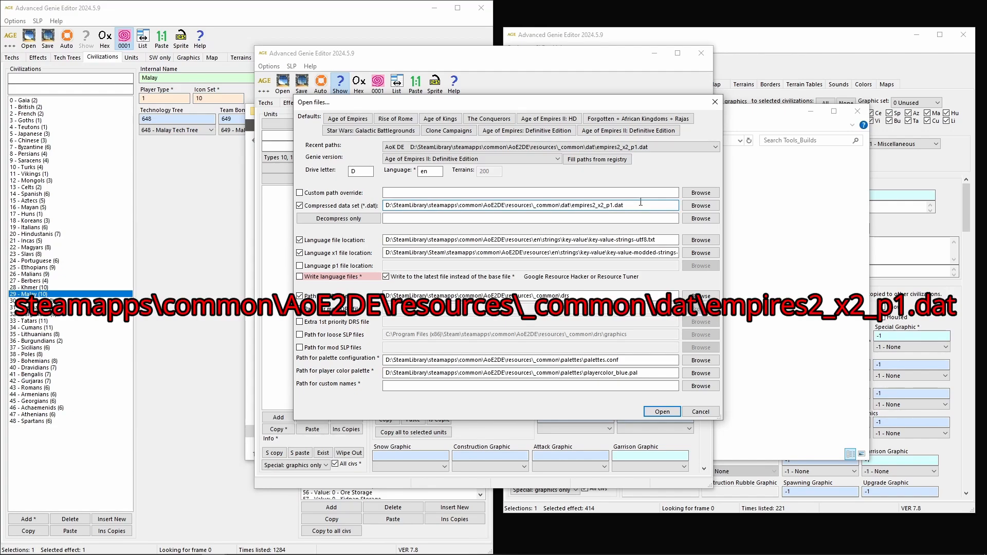
drag(646, 207, 447, 209)
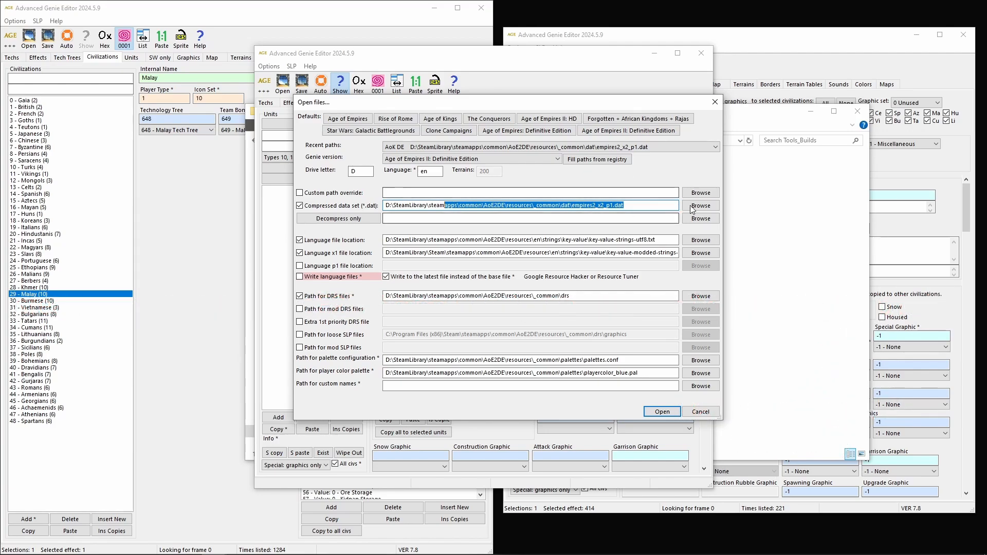
click(636, 206)
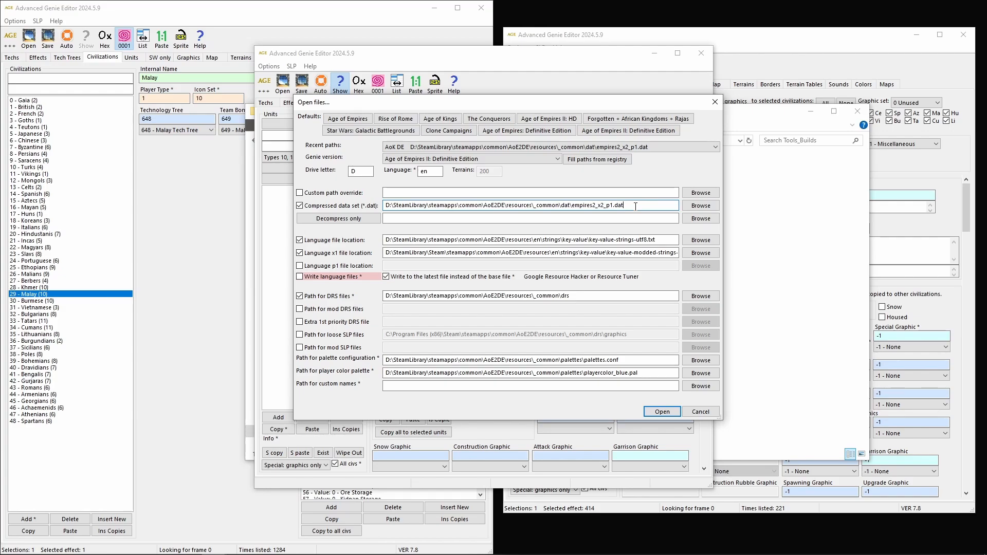
click(715, 102)
click(701, 51)
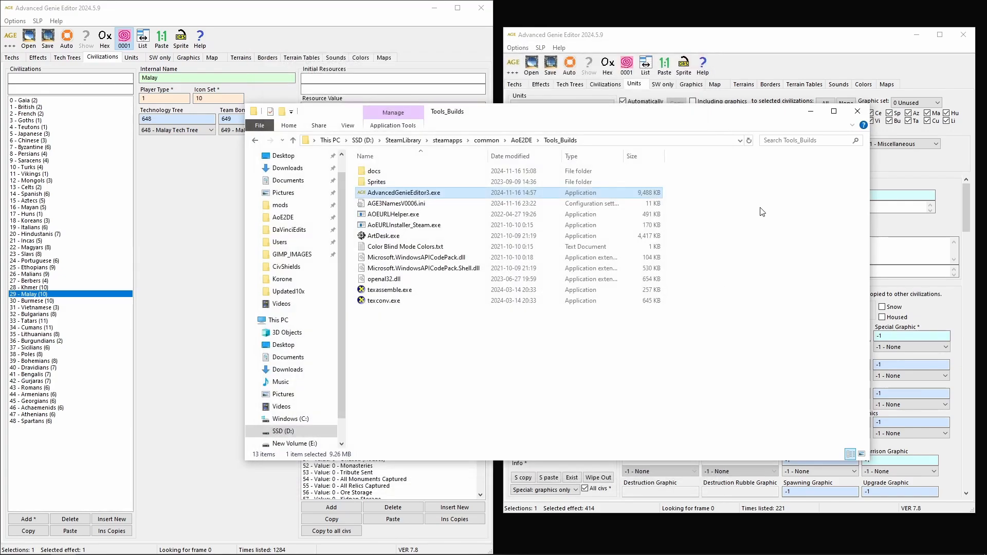
Check the data set path in the already running editor's Open files dialog, cancel it, and minimize the Tools_Builds folder window.
click(531, 64)
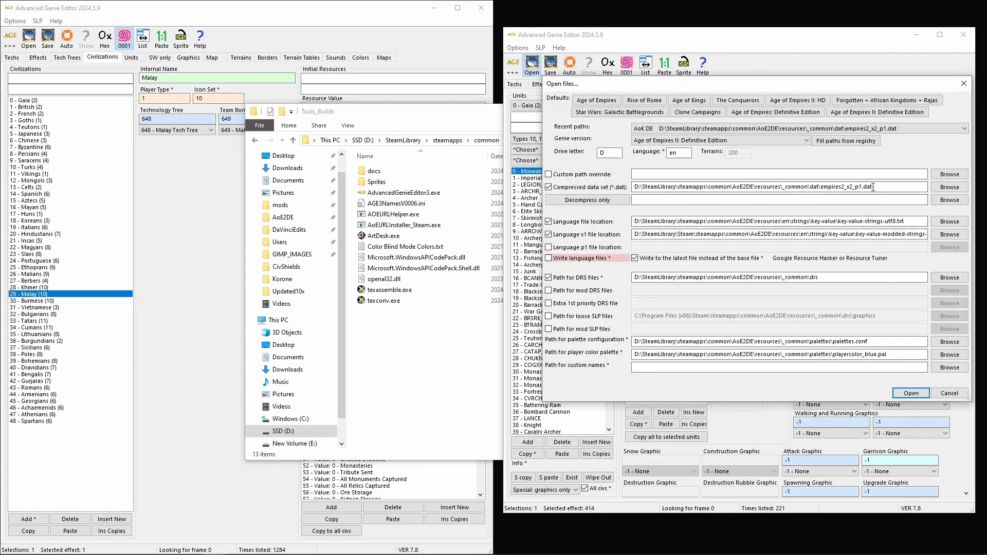
key(Escape)
click(480, 352)
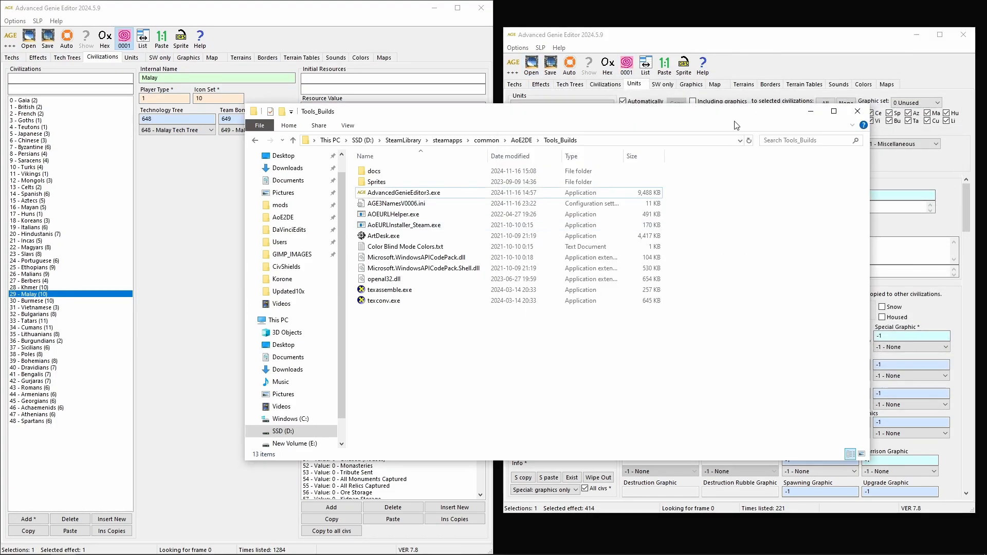
click(811, 111)
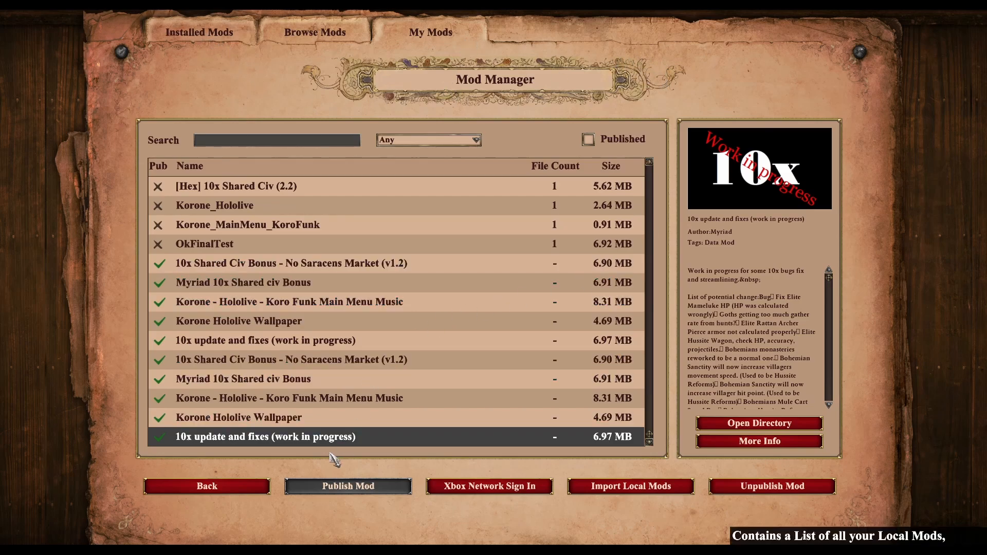
Open the directory of the mod "10x update and fixes (work in progress)" and browse into its resources folder.
click(768, 424)
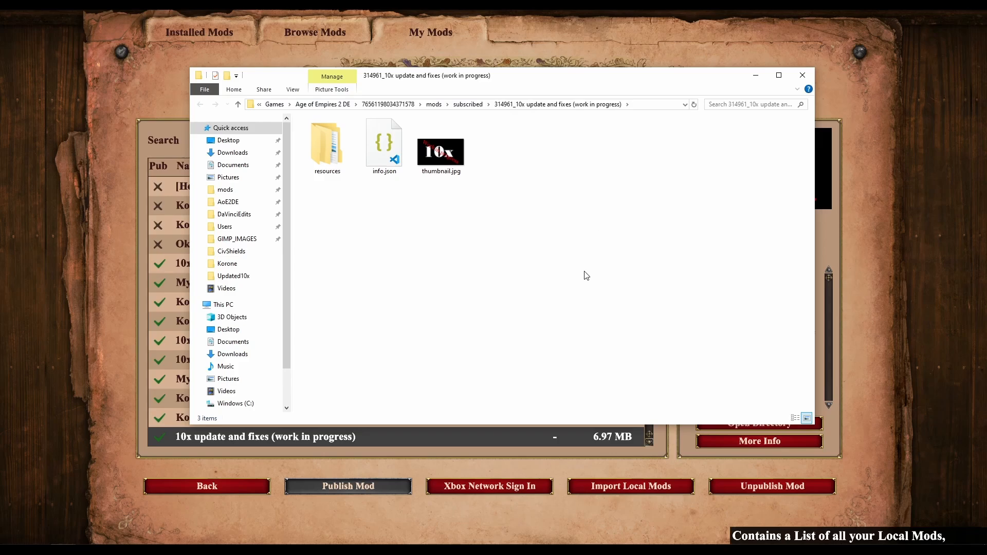
click(335, 153)
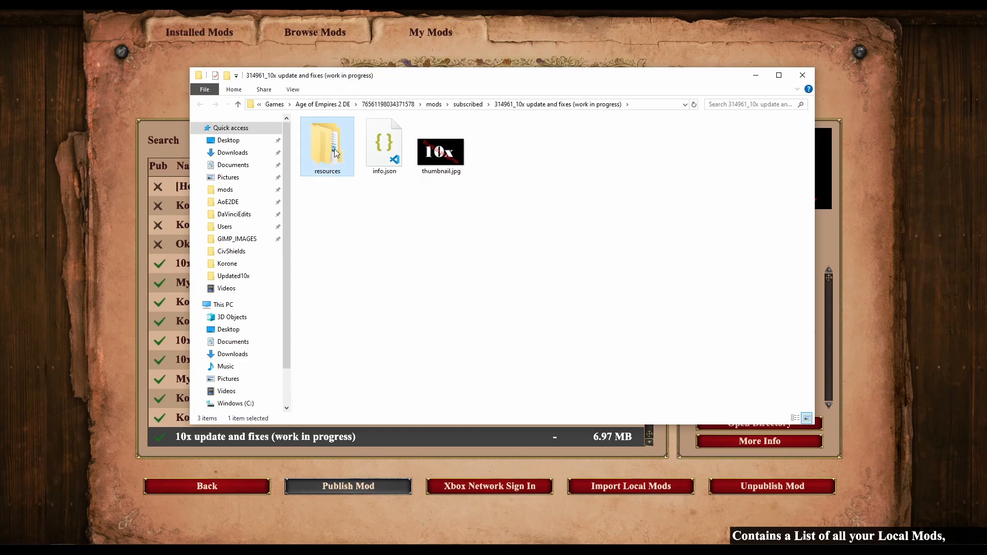
double_click(335, 153)
double_click(355, 136)
double_click(353, 138)
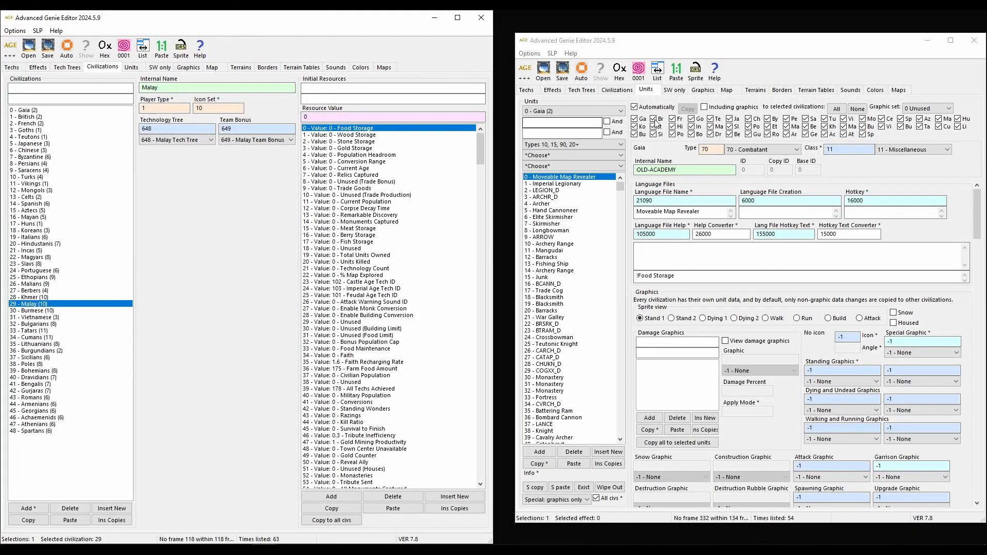
click(566, 100)
click(437, 43)
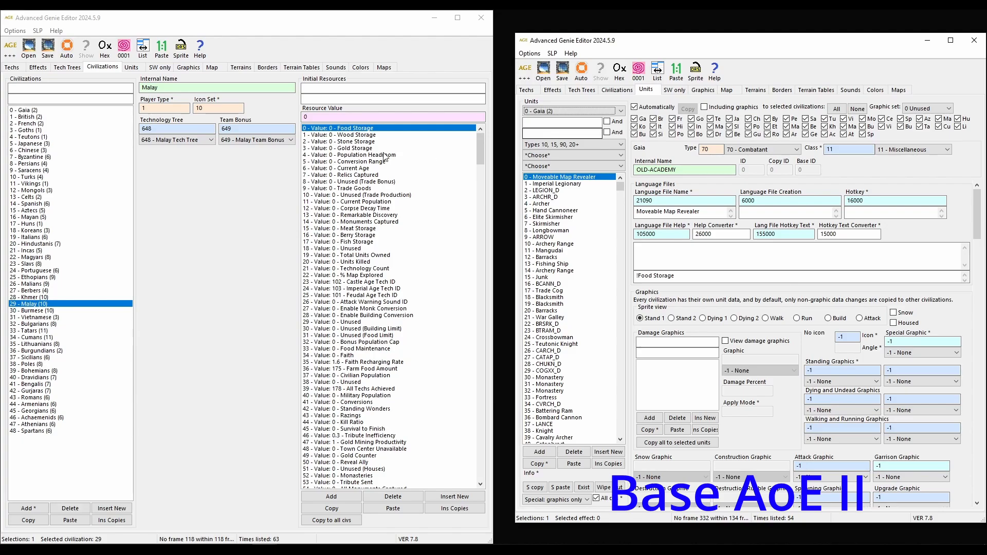
click(206, 212)
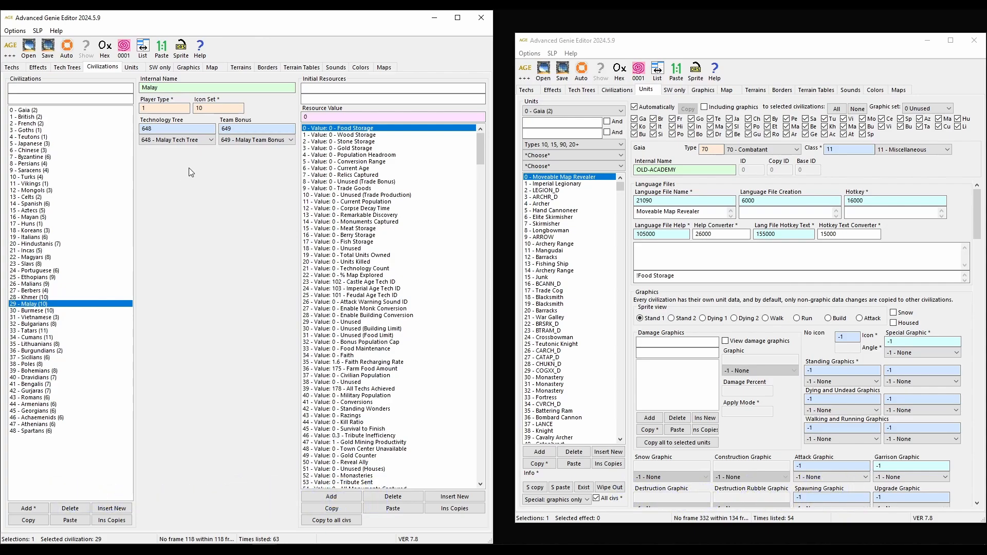
Look over the Units, Civilizations, Tech Trees, Effects and Techs data sections in the editor that has the Malay civilization selected.
click(133, 69)
click(105, 69)
click(68, 68)
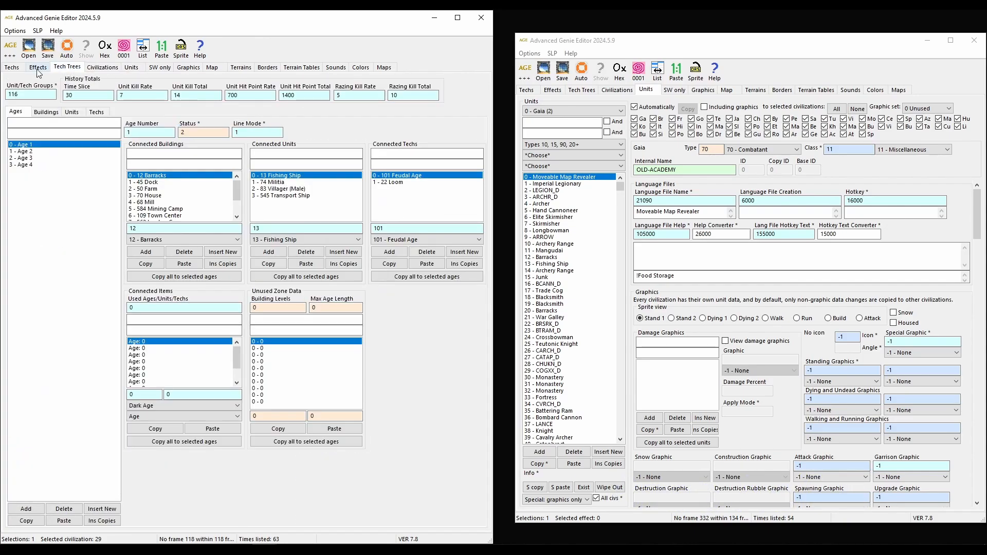
click(38, 68)
click(11, 68)
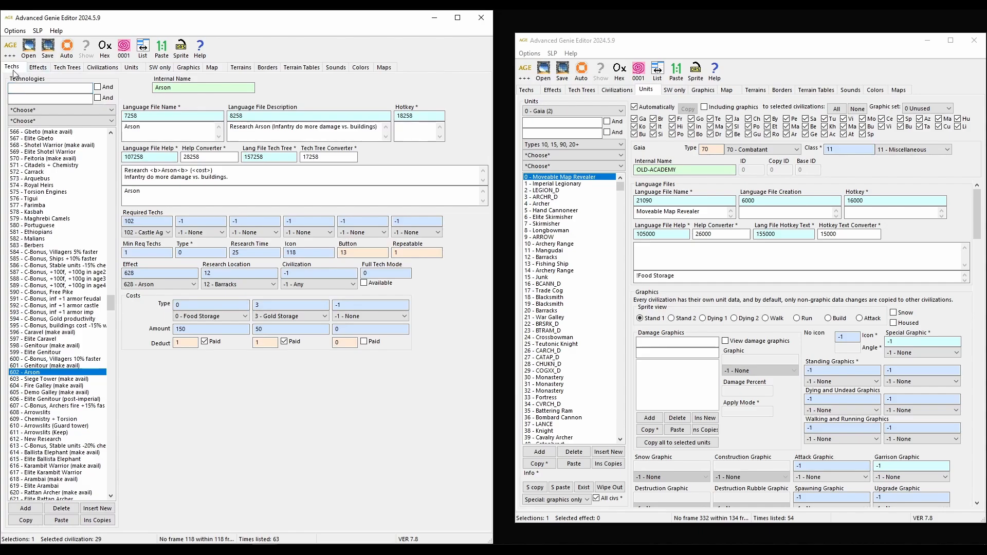
click(38, 68)
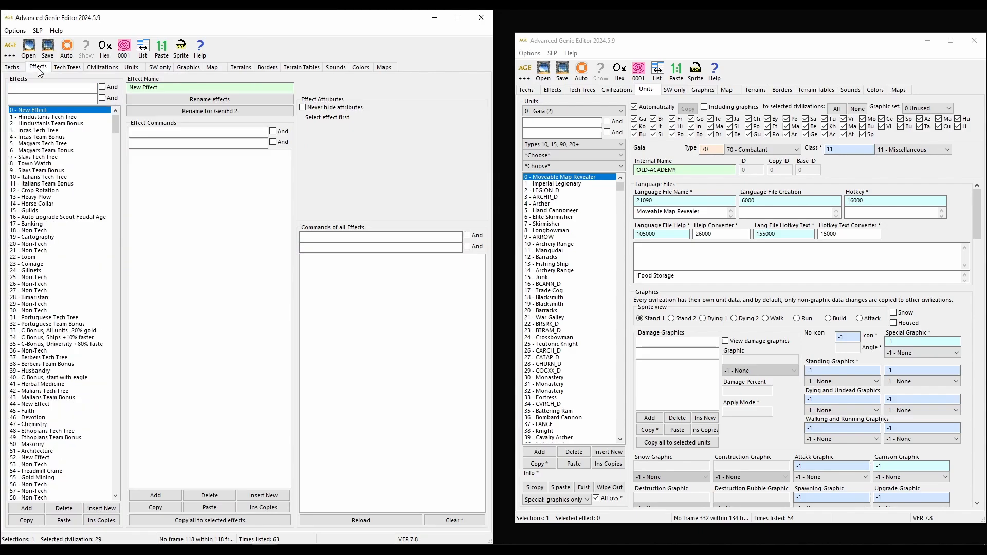
click(102, 68)
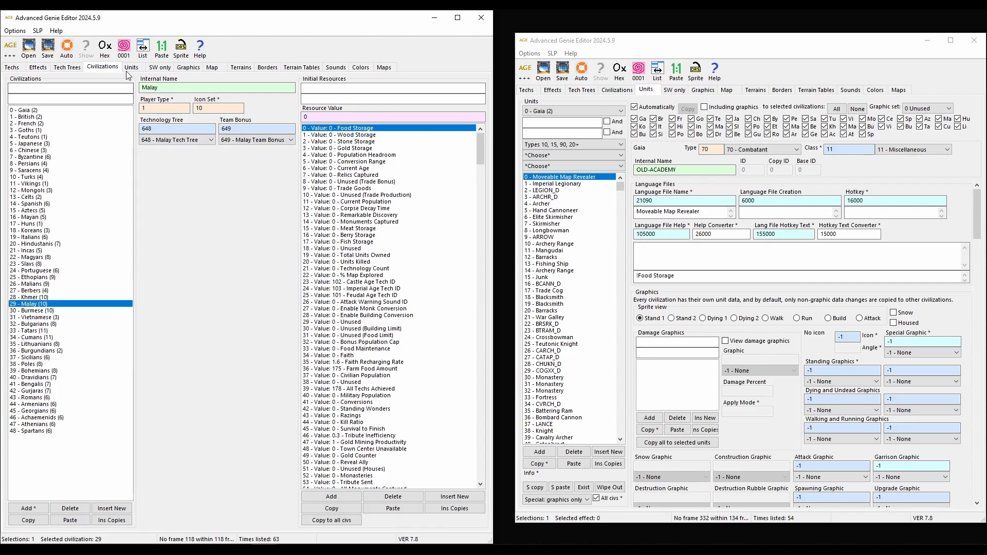
click(130, 69)
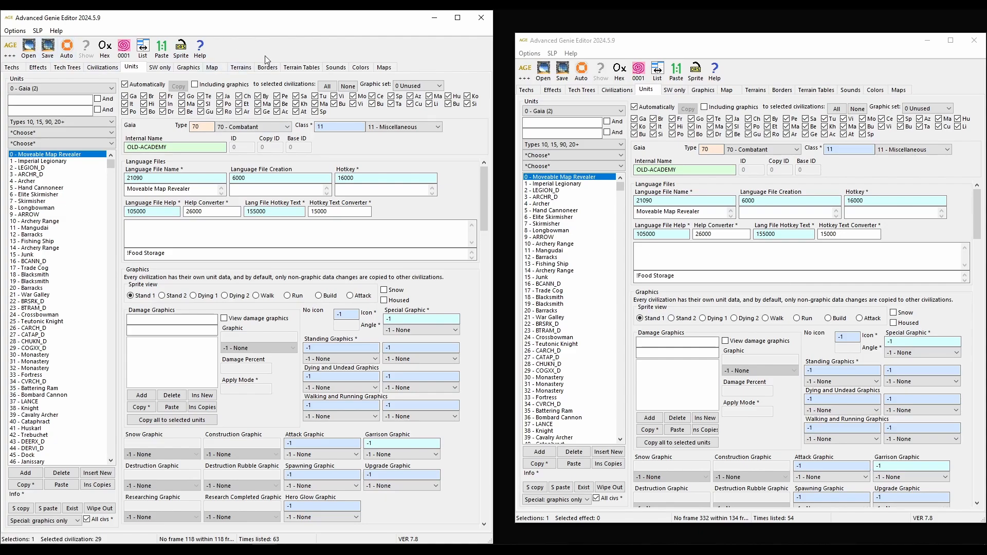
click(95, 69)
Browse the Gaia unit list, inspecting entries 2082 and 2023 and the units numbered around 570 to 730.
click(132, 72)
scroll(77, 193, down, 15)
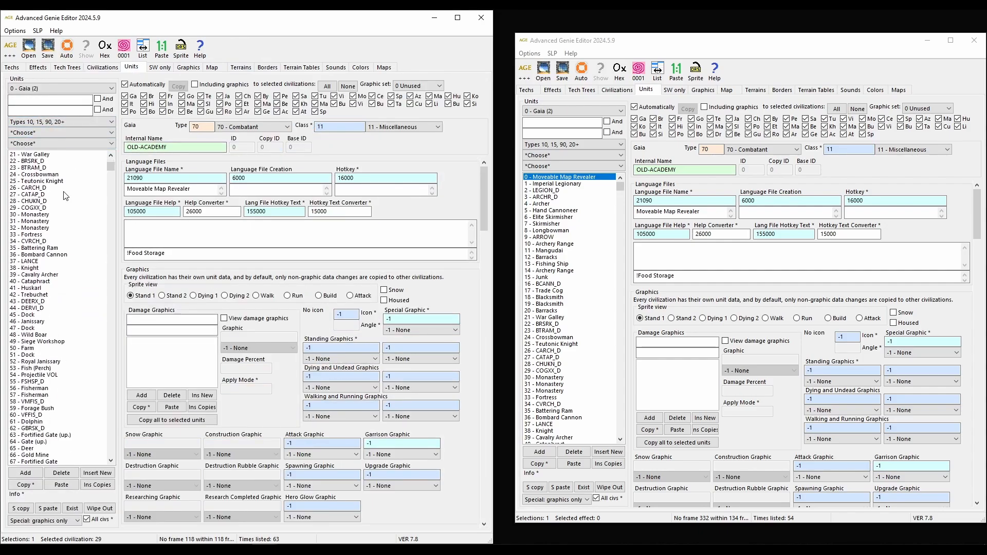
drag(109, 173, 105, 424)
click(56, 328)
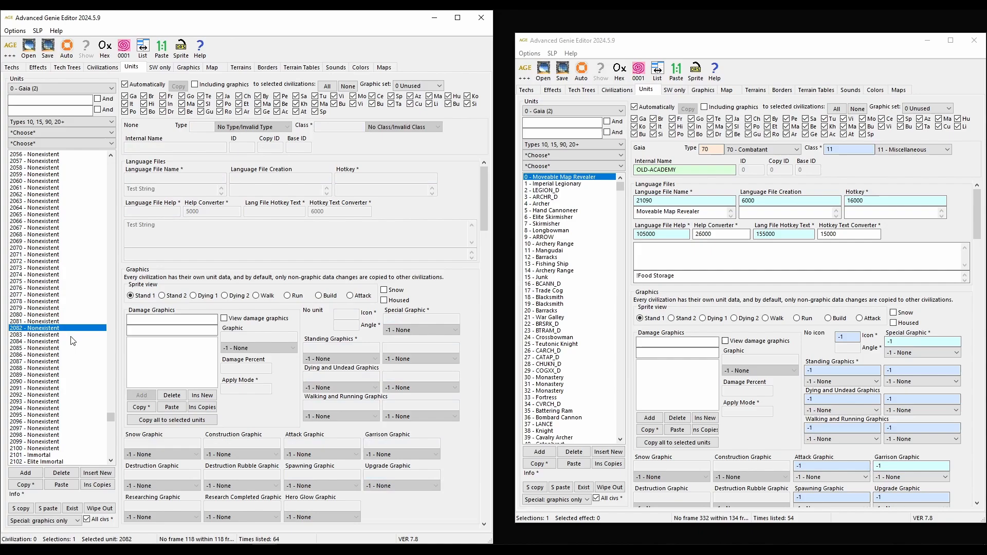
scroll(49, 249, up, 16)
click(47, 255)
scroll(47, 256, up, 3)
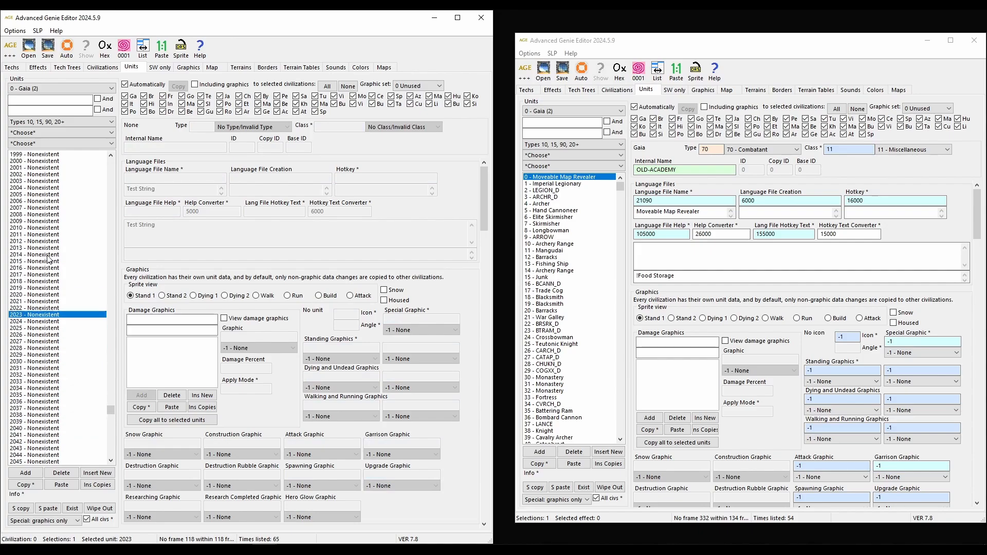
scroll(49, 259, up, 2)
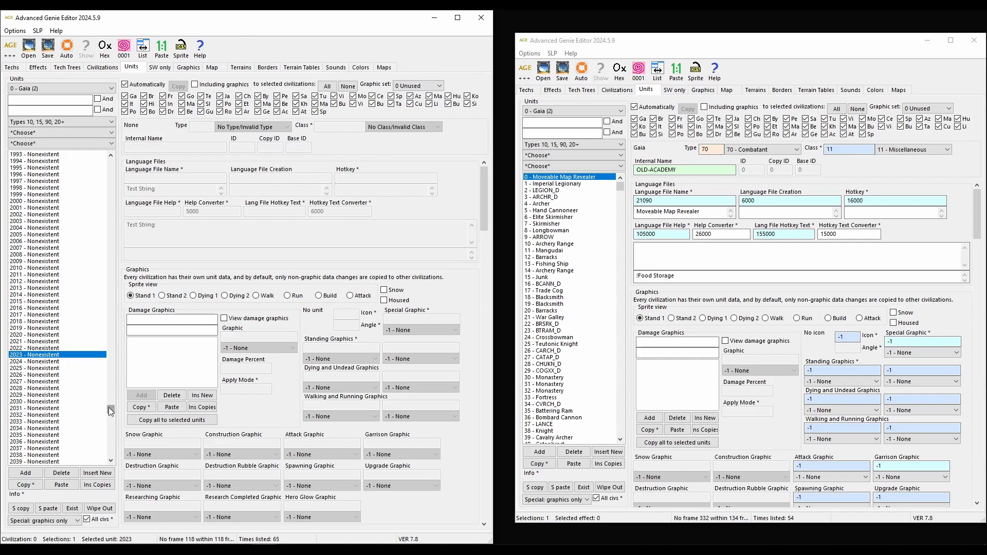
drag(109, 407, 115, 230)
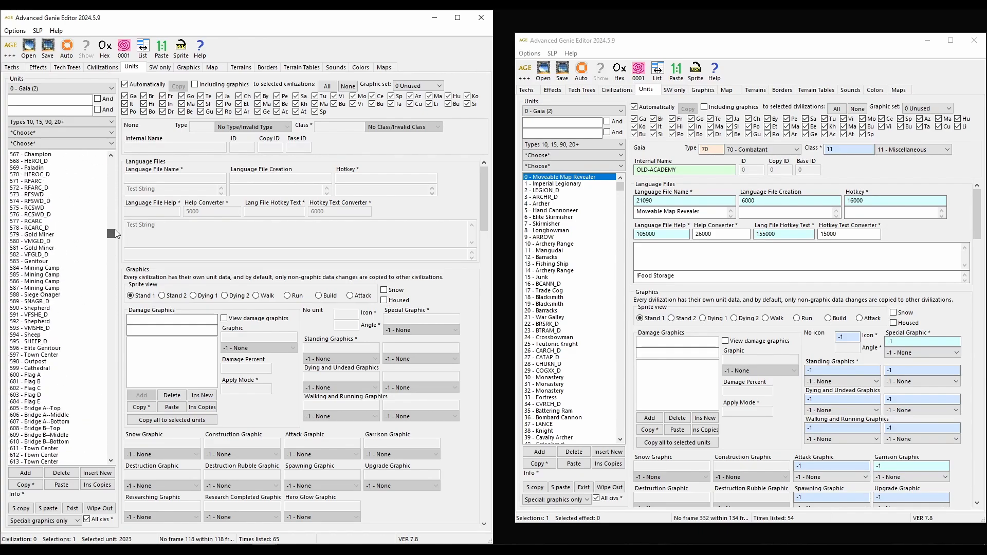
scroll(67, 281, down, 20)
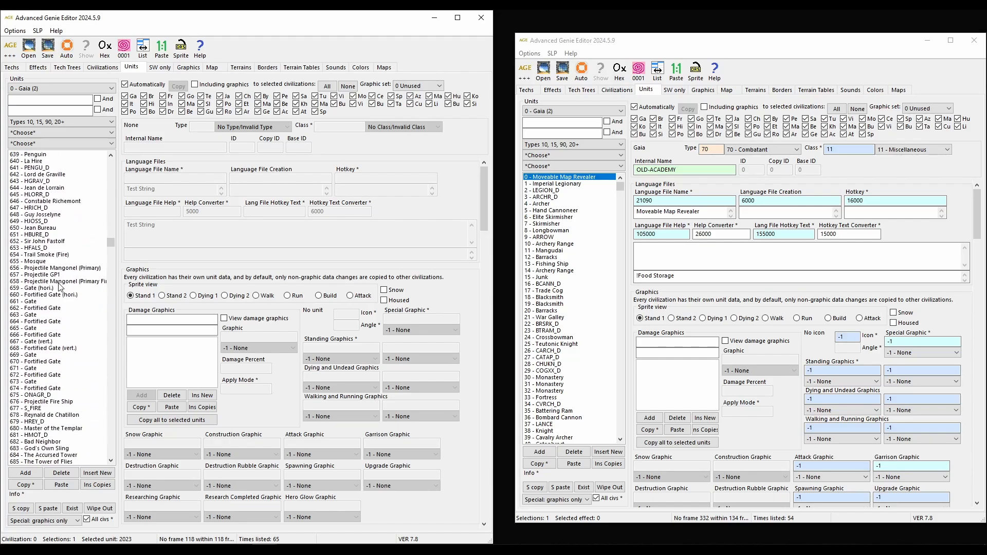
Filter the Gaia unit list by "legi" and select unit 1793 - Legionary.
click(49, 101)
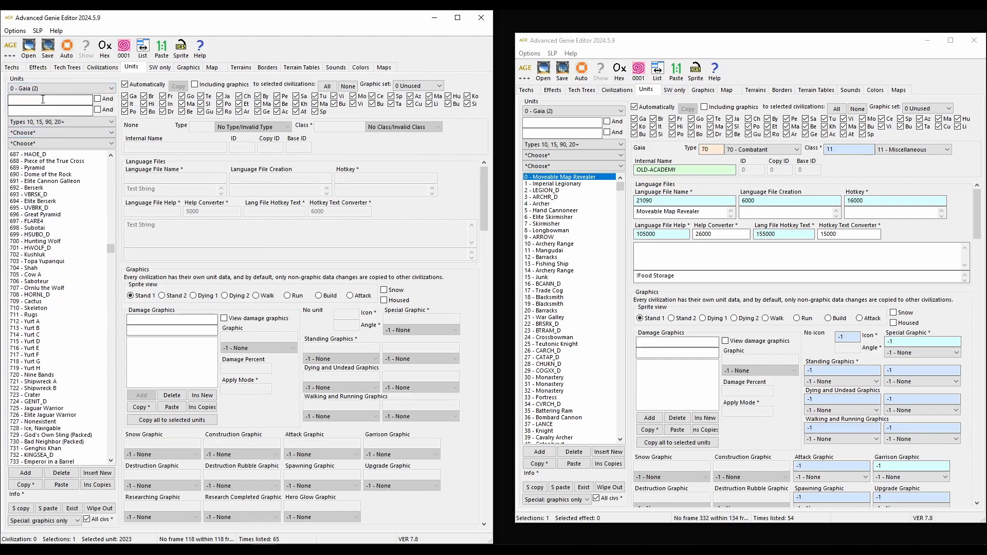
text(legi)
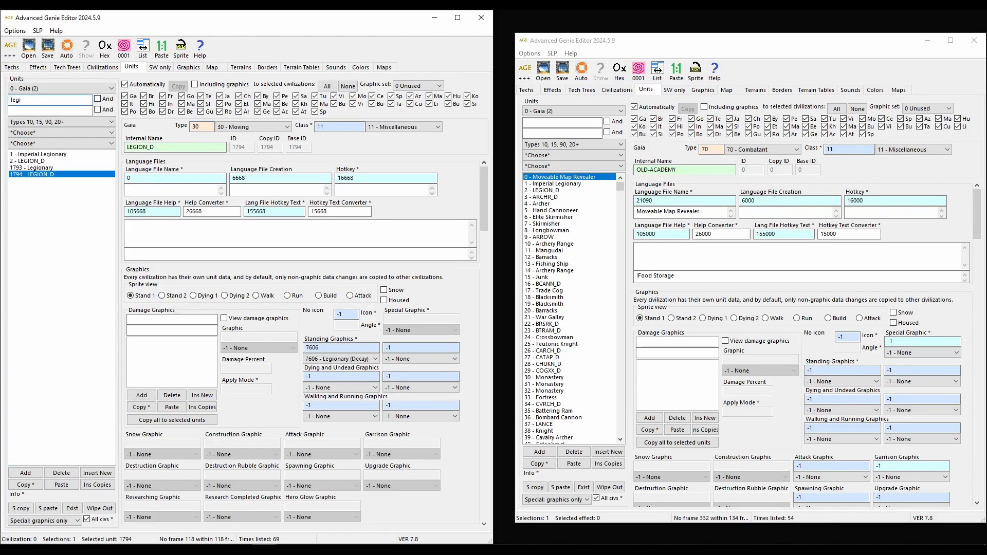
click(48, 168)
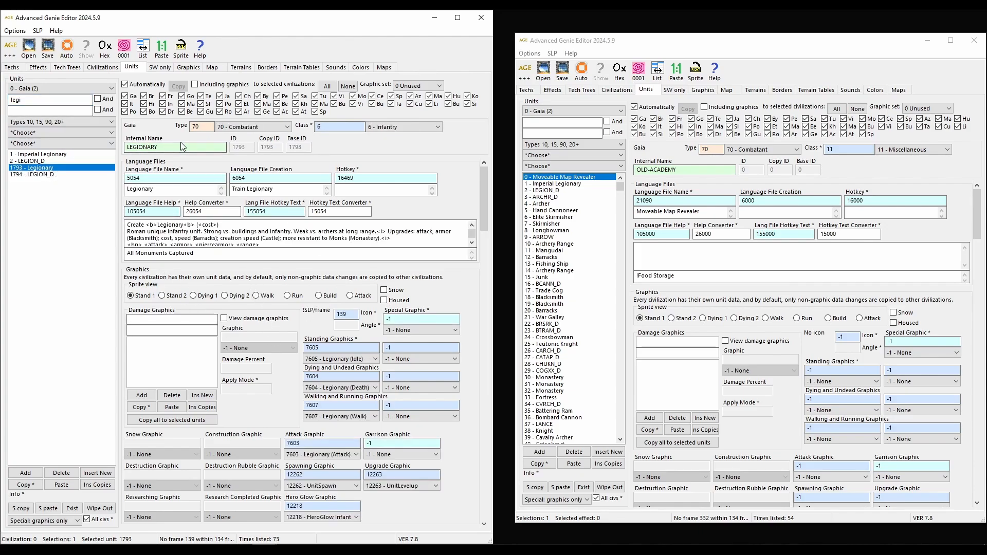
Look over the Legionary's internal name and statistics, including hit points, speed, line of sight, attacks and armors.
double_click(159, 148)
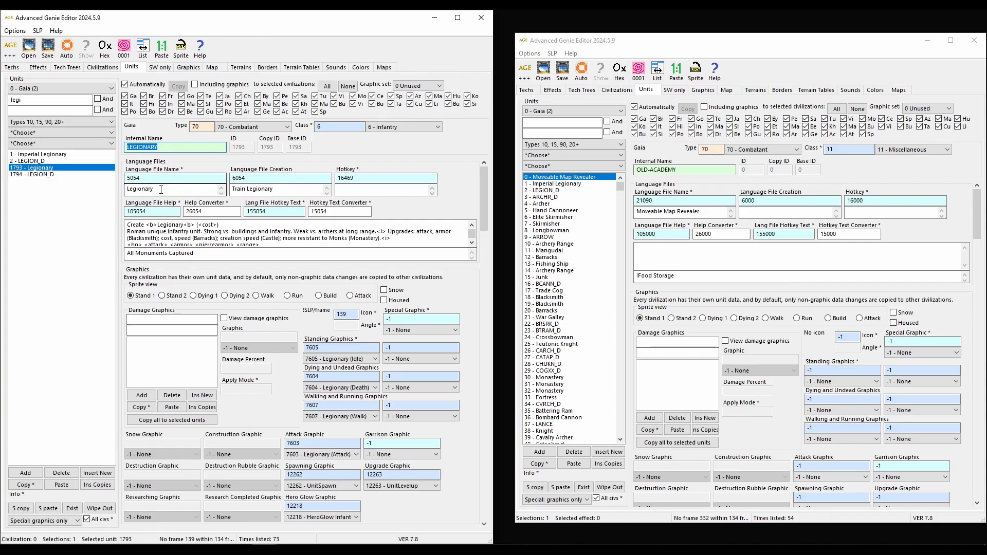
scroll(255, 298, down, 3)
scroll(254, 297, down, 3)
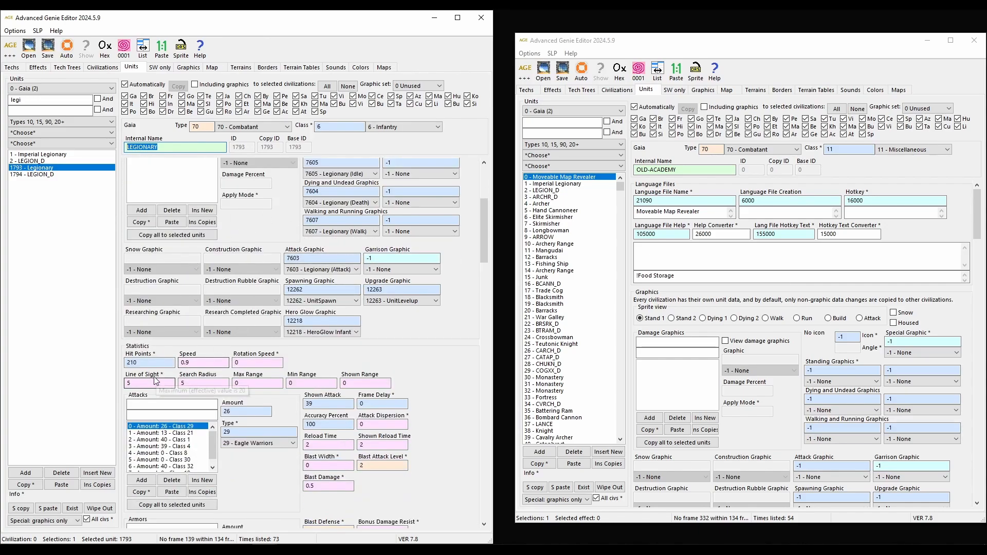
double_click(147, 363)
scroll(247, 340, down, 1)
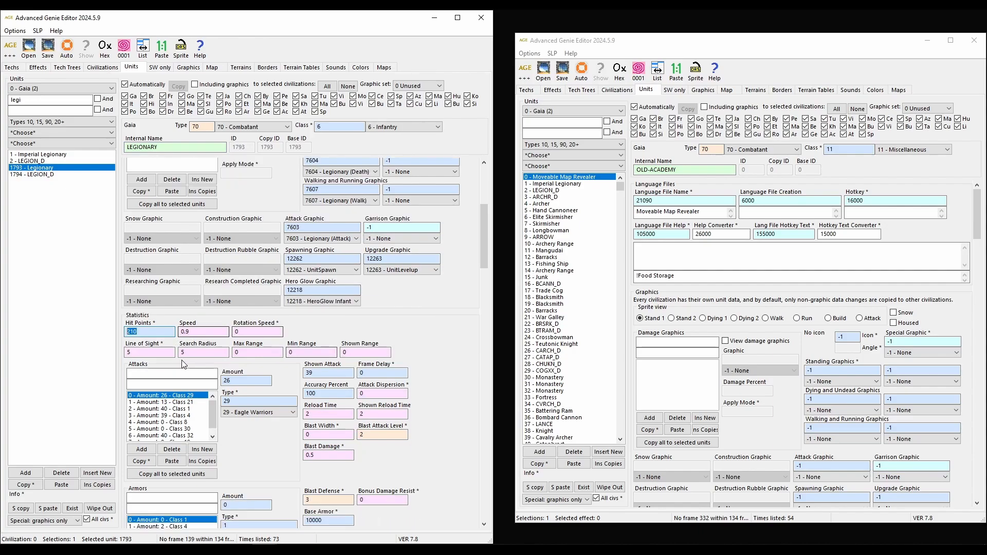
click(165, 341)
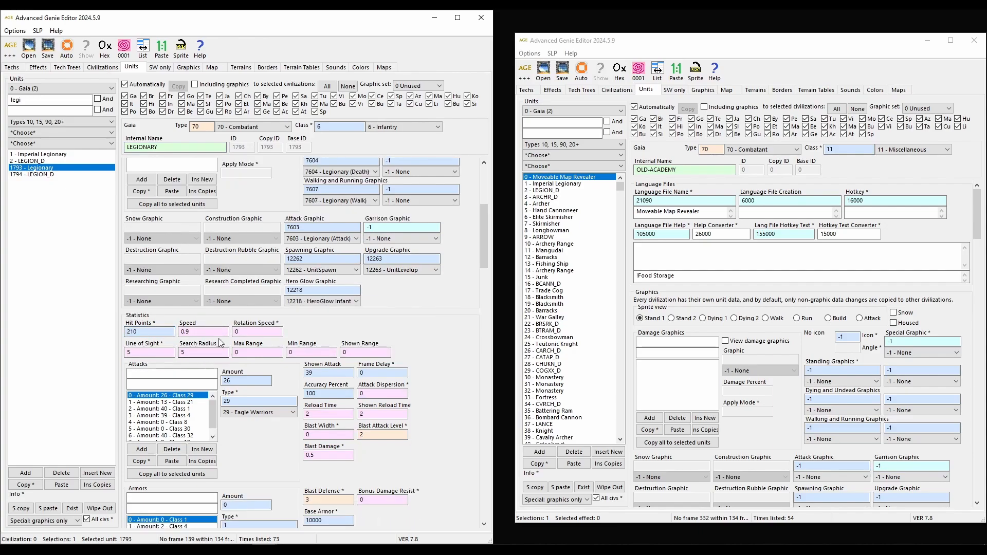
scroll(256, 400, down, 2)
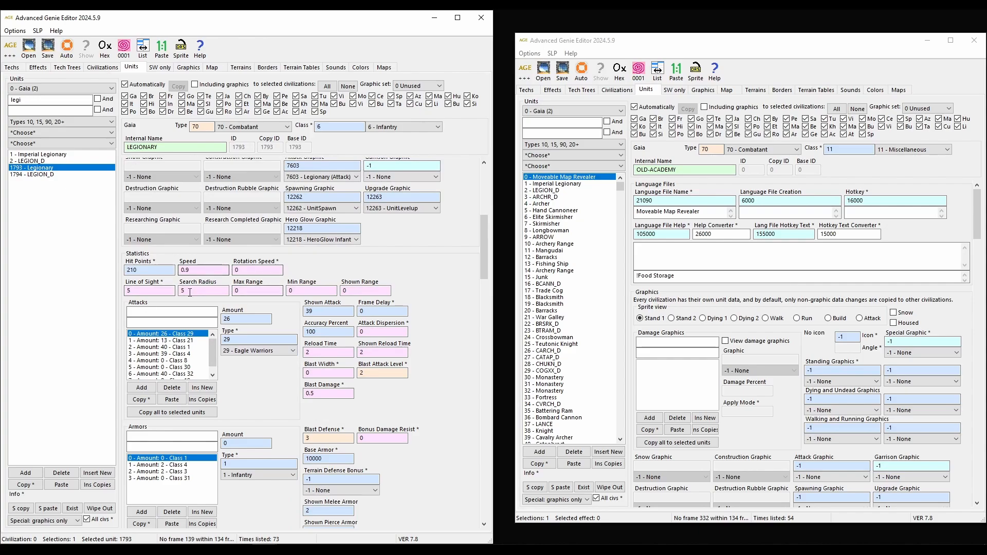
click(231, 319)
scroll(252, 330, down, 3)
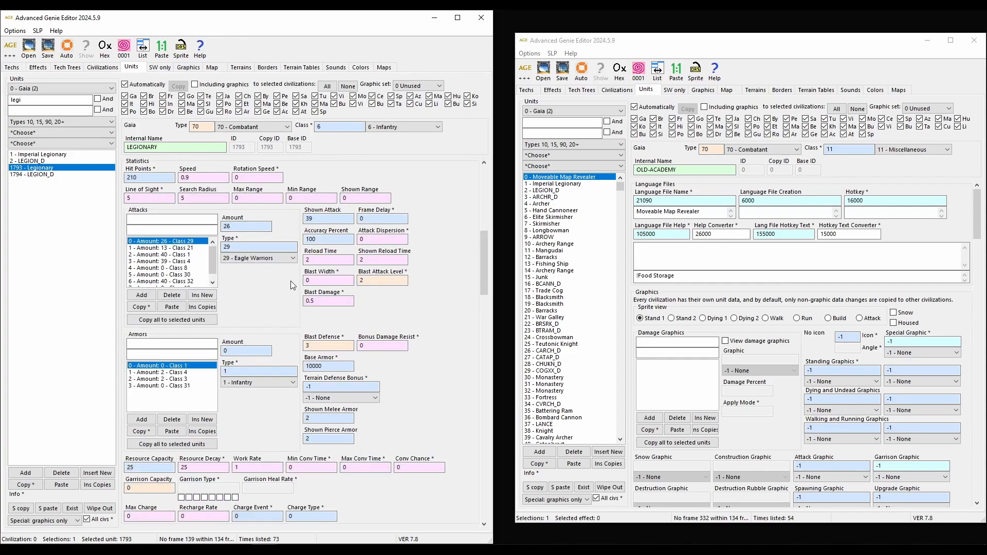
scroll(248, 303, up, 10)
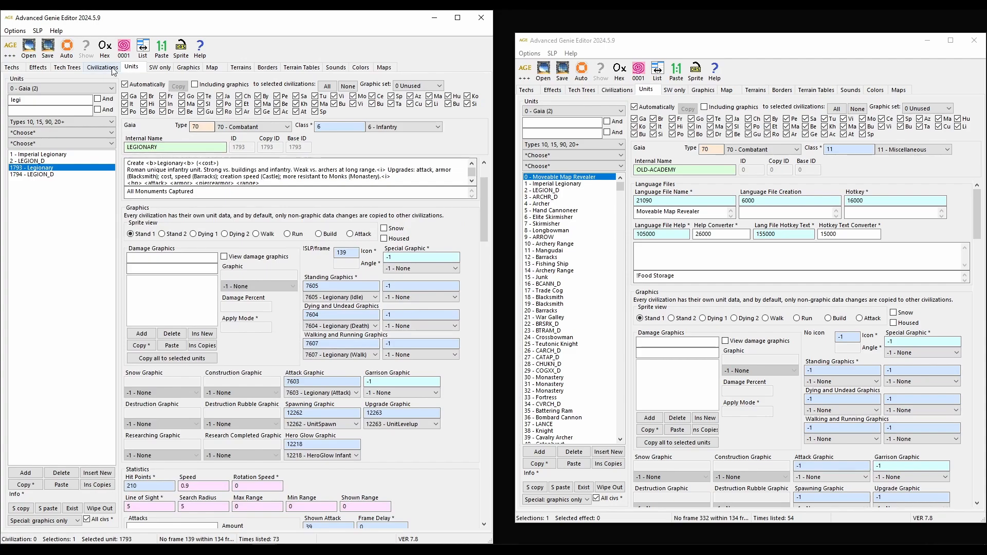
Browse the civilizations list through the British, Chinese, Turks, Spanish and Hindustanis, ending on 18 - Koreans to view its team bonus effect.
click(103, 67)
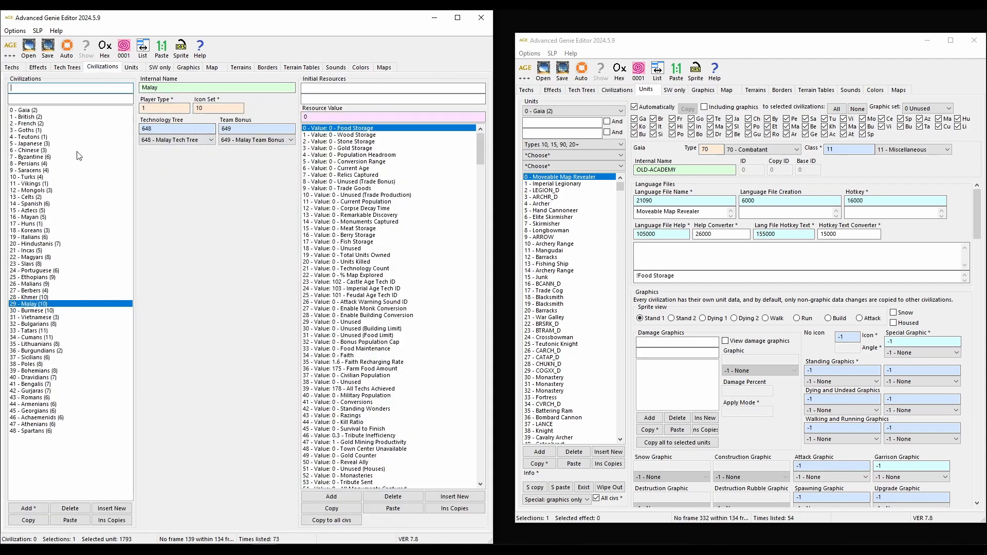
click(51, 118)
key(Down)
key(Down)
key(Down)
key(Down)
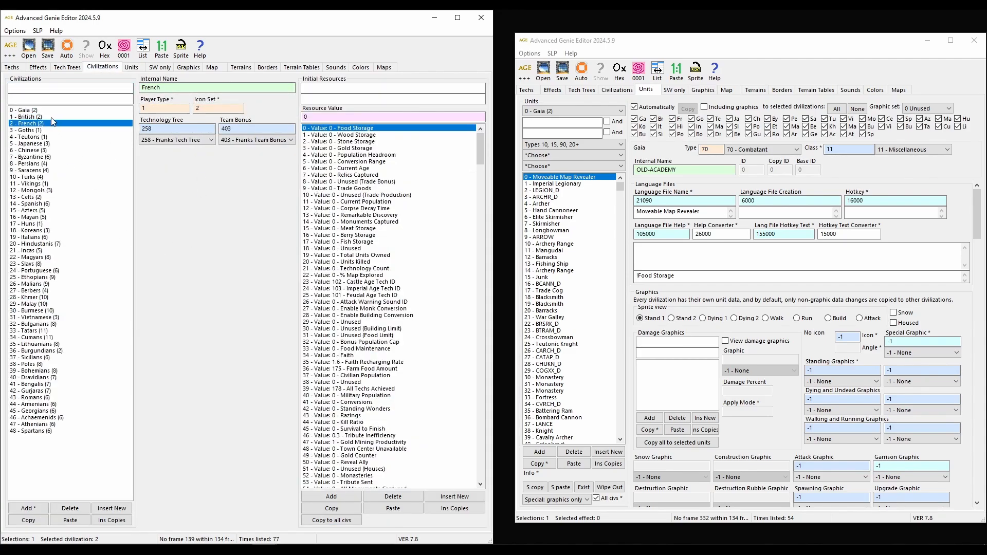
key(Down)
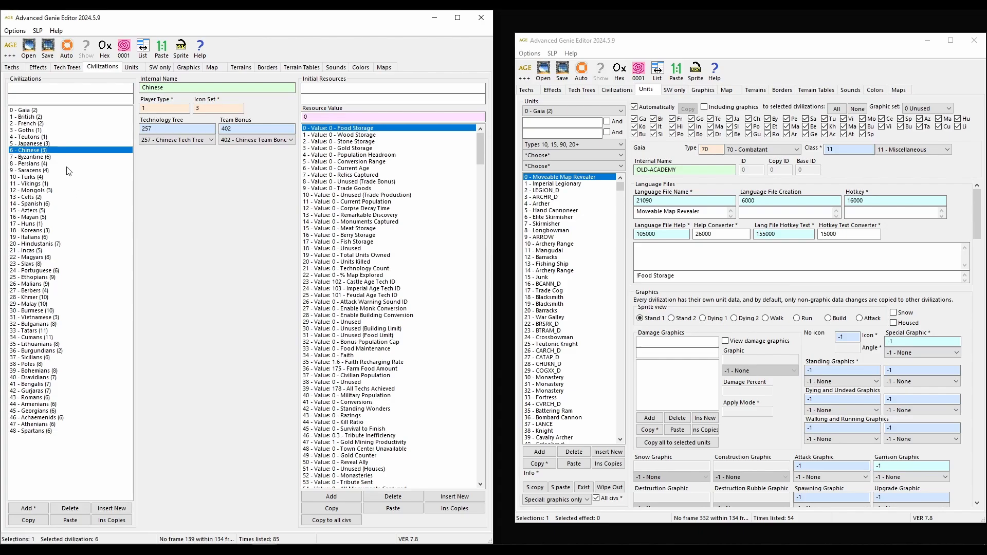
click(48, 163)
click(48, 177)
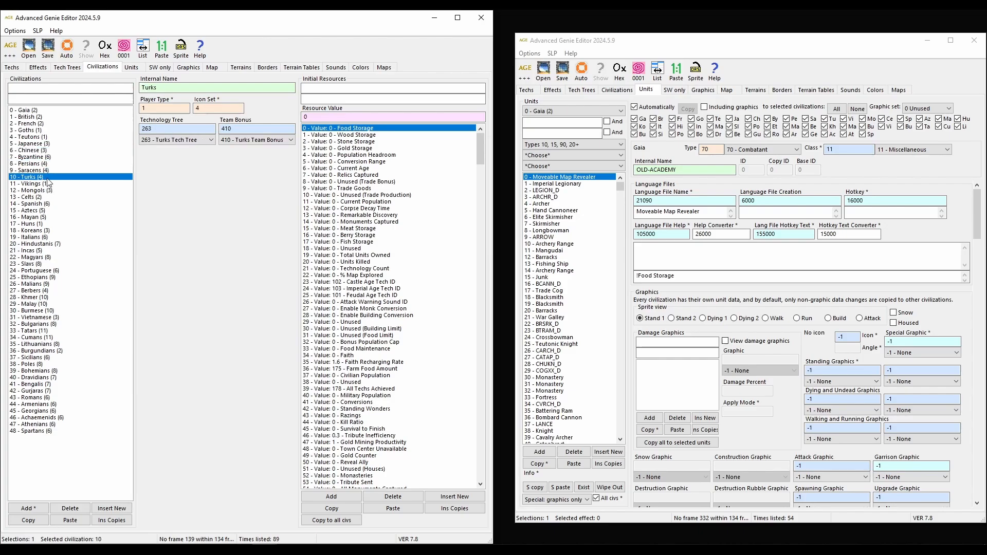
click(58, 204)
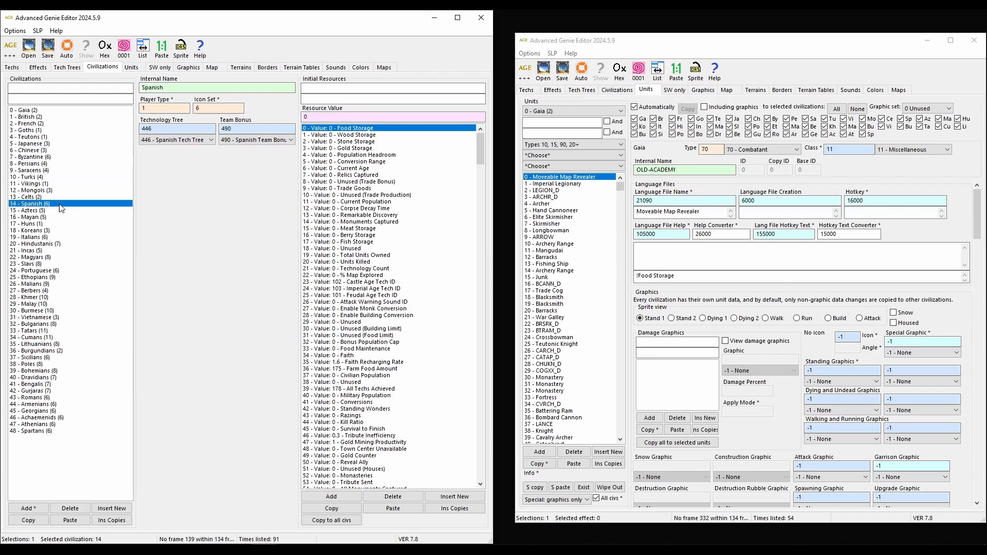
click(43, 244)
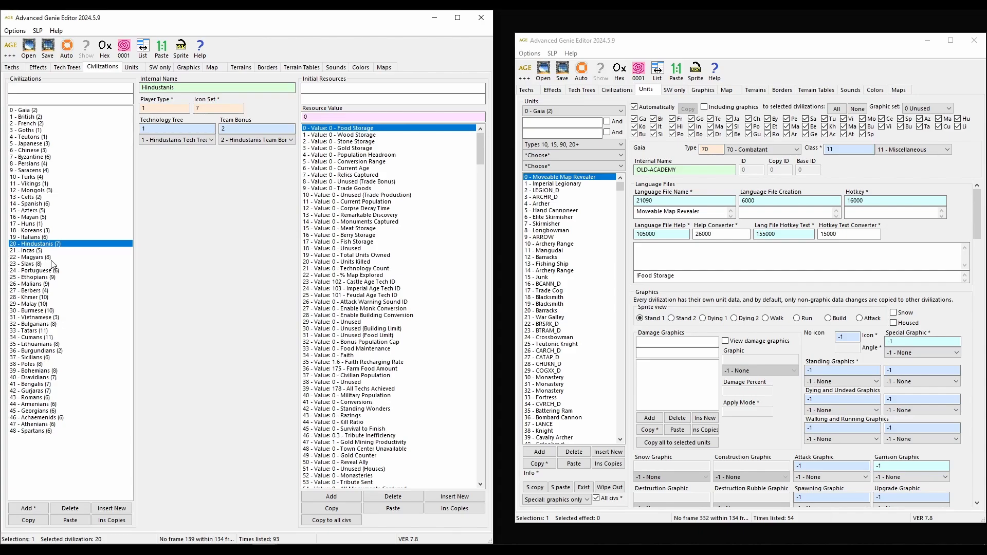
click(48, 236)
click(49, 230)
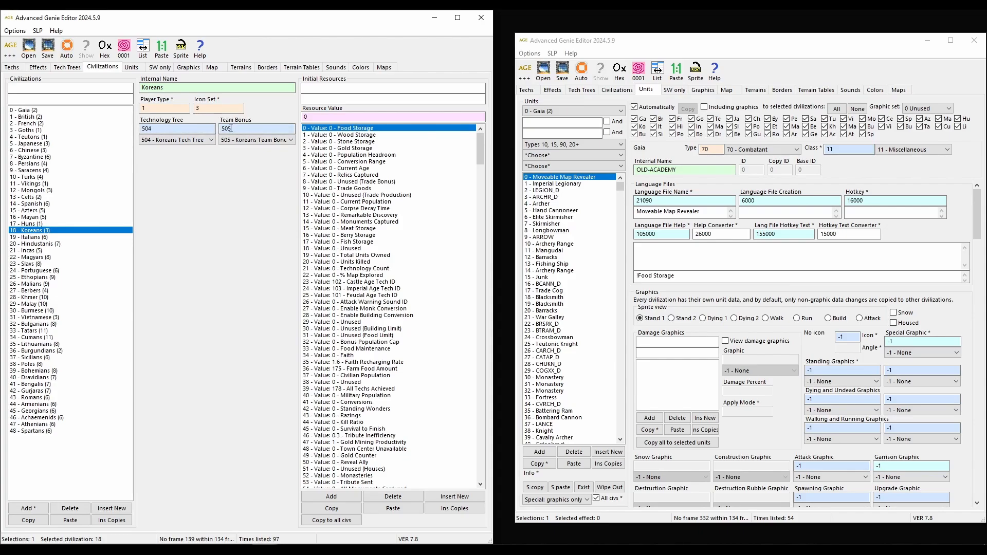
Filter the effects list by "505" to find the Koreans Team Bonus.
click(38, 67)
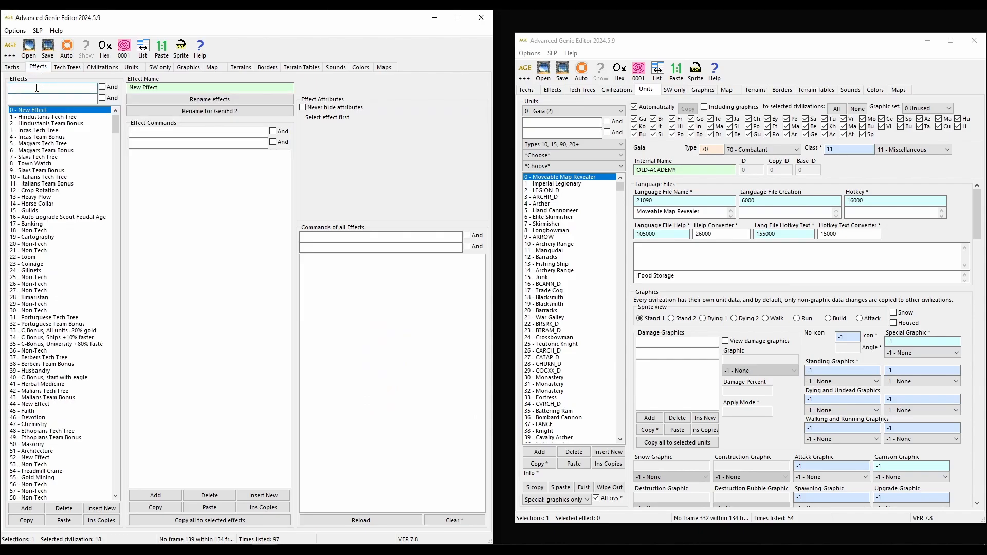
click(37, 88)
text(505)
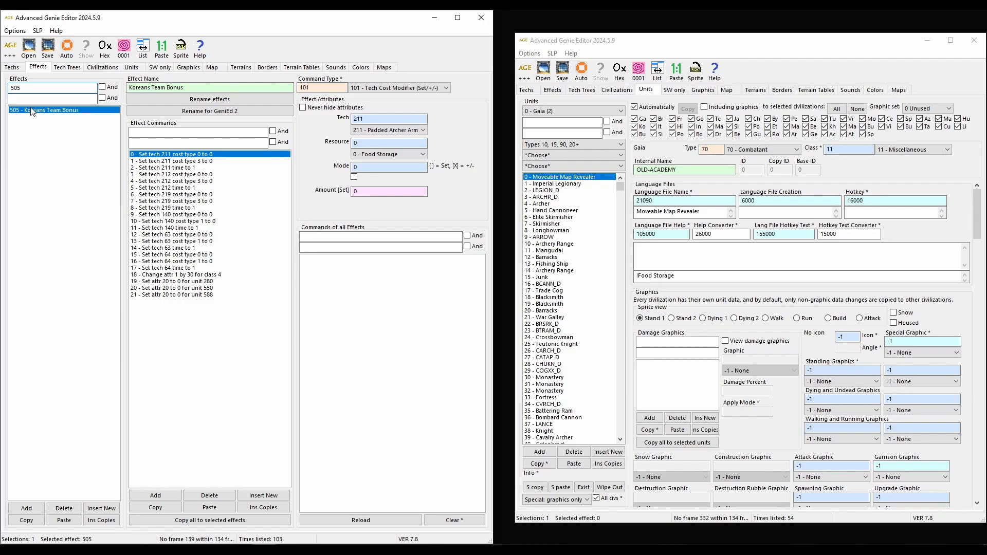
Step through all effect commands of the Koreans Team Bonus down to command 21, viewing each one's attributes.
click(232, 155)
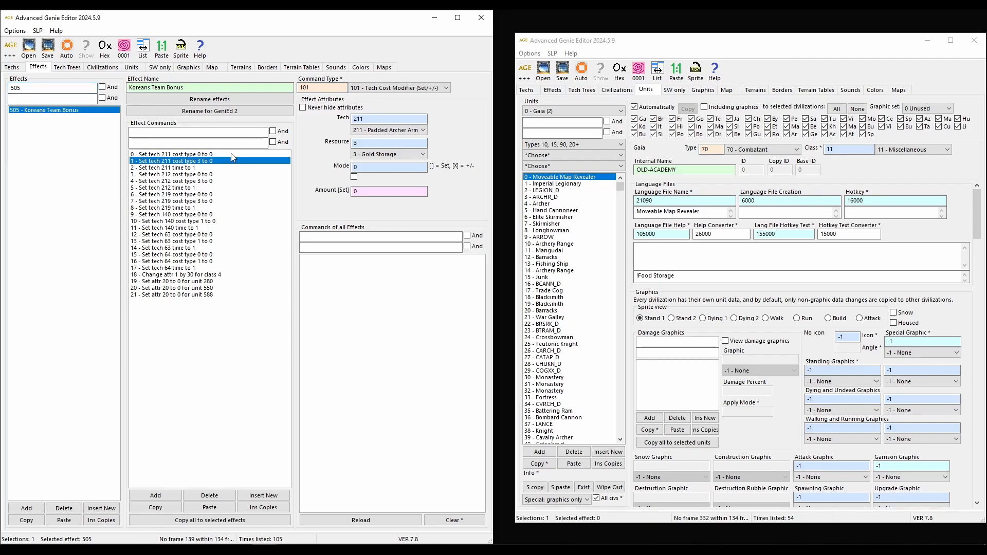
key(Down)
key(Down)
key(Down)
key(Down)
key(Down)
key(Down)
key(Down)
key(Down)
key(Down)
key(Down)
key(Down)
key(Down)
key(Down)
key(Down)
key(Down)
key(Down)
key(Down)
key(Down)
key(Down)
key(Down)
key(Down)
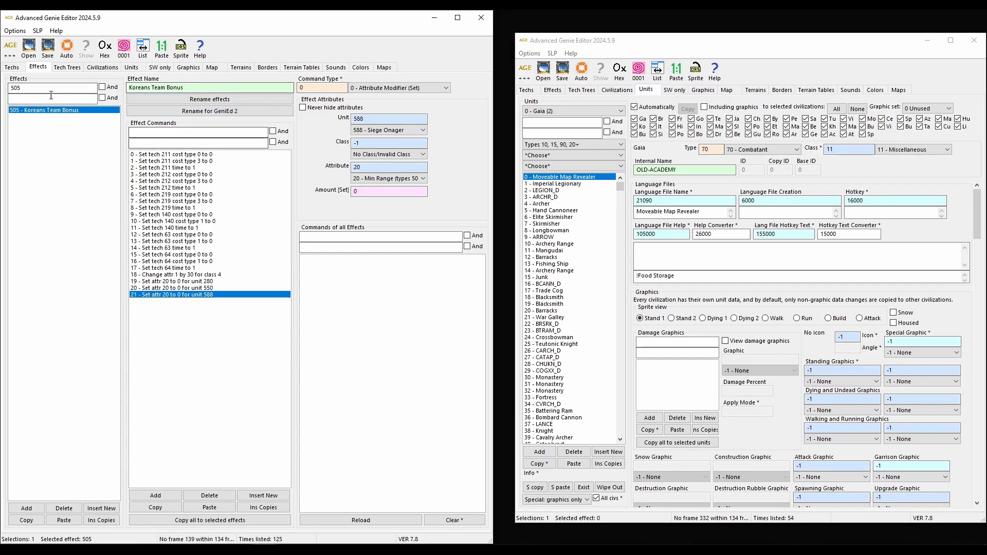
Clear the effects filter and browse the full list down to the C-Bonus entries around 285 to 343.
drag(26, 89, 13, 97)
key(BackSpace)
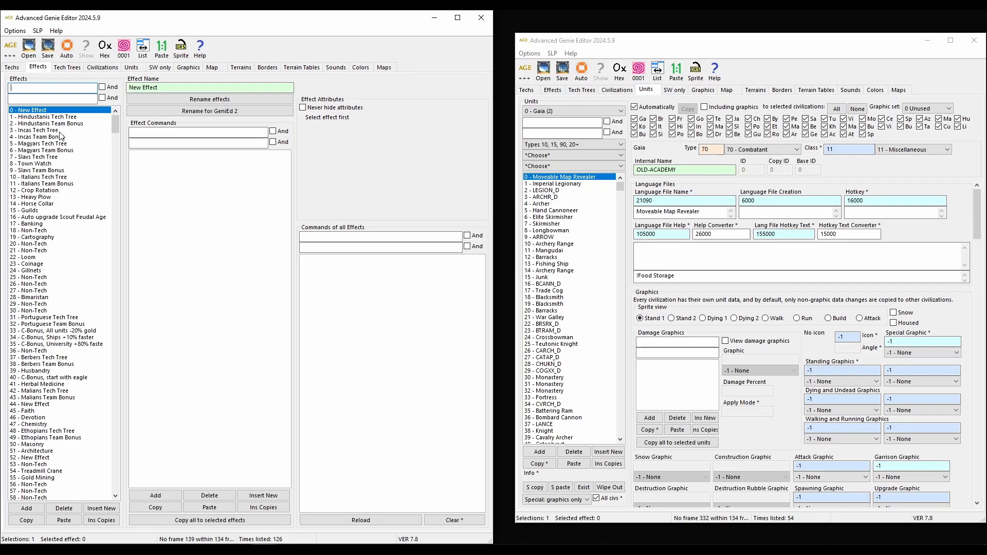
scroll(60, 136, down, 4)
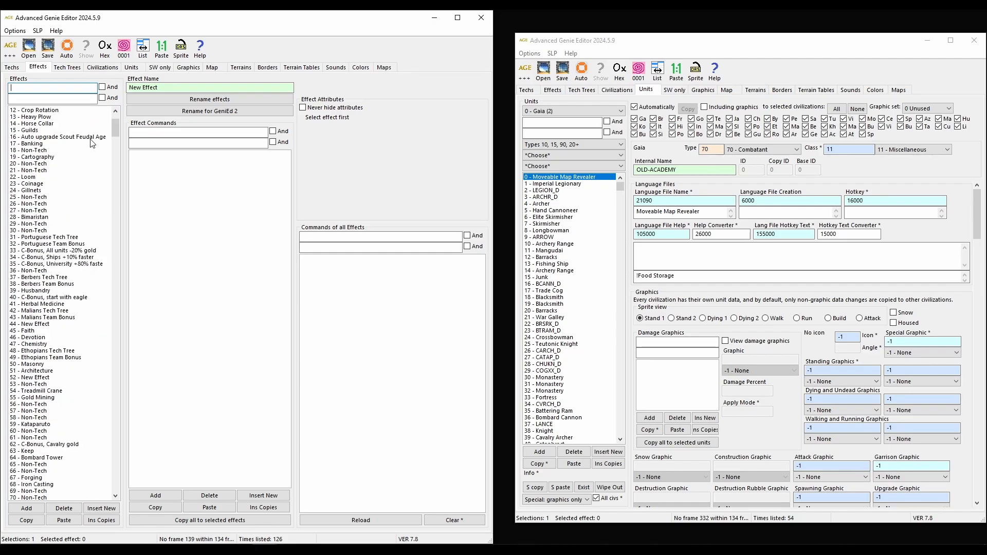
drag(114, 125, 109, 209)
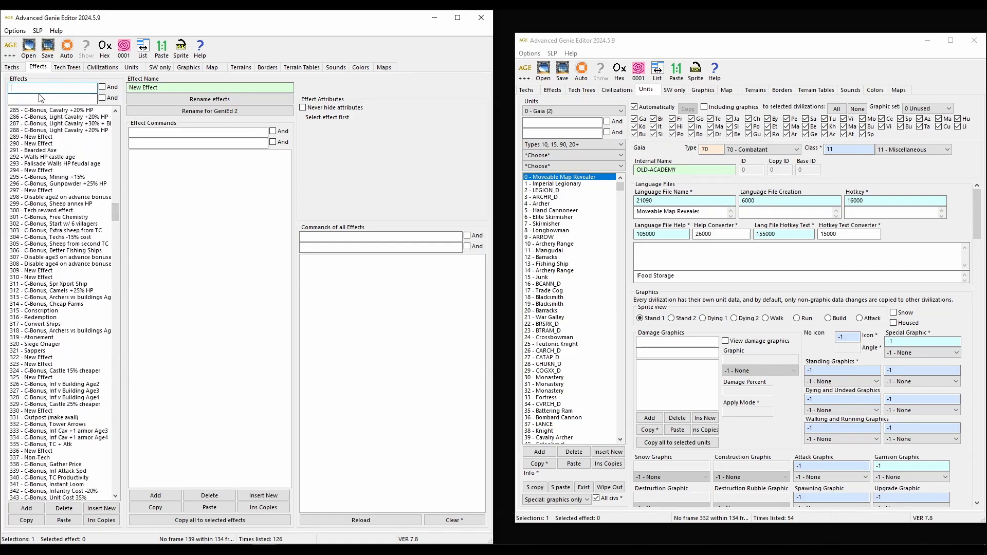
Filter the effects list by "c-bonus" and look through the civilization bonus effects.
text(c-bou)
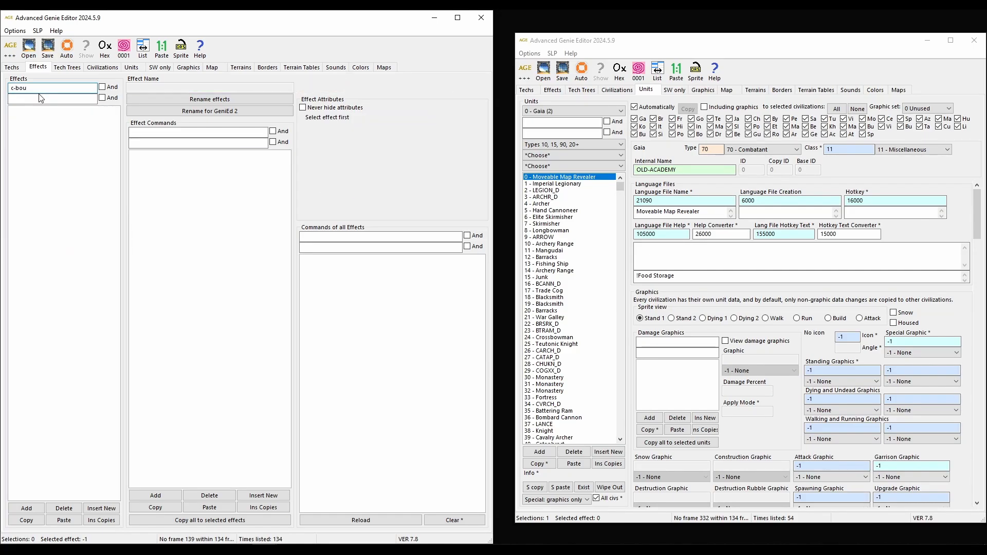
key(BackSpace)
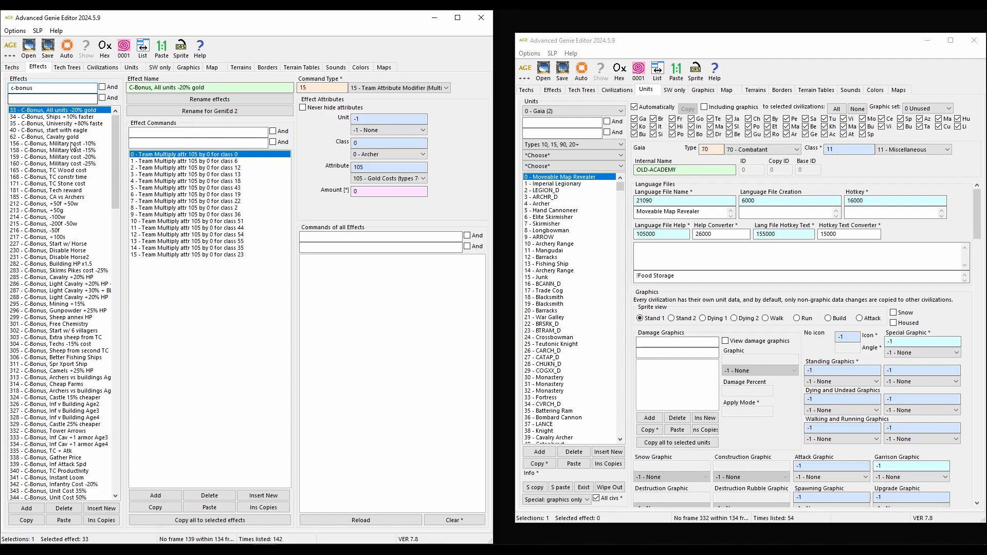
drag(113, 124, 63, 99)
scroll(69, 155, down, 1)
scroll(64, 140, up, 1)
scroll(58, 139, down, 6)
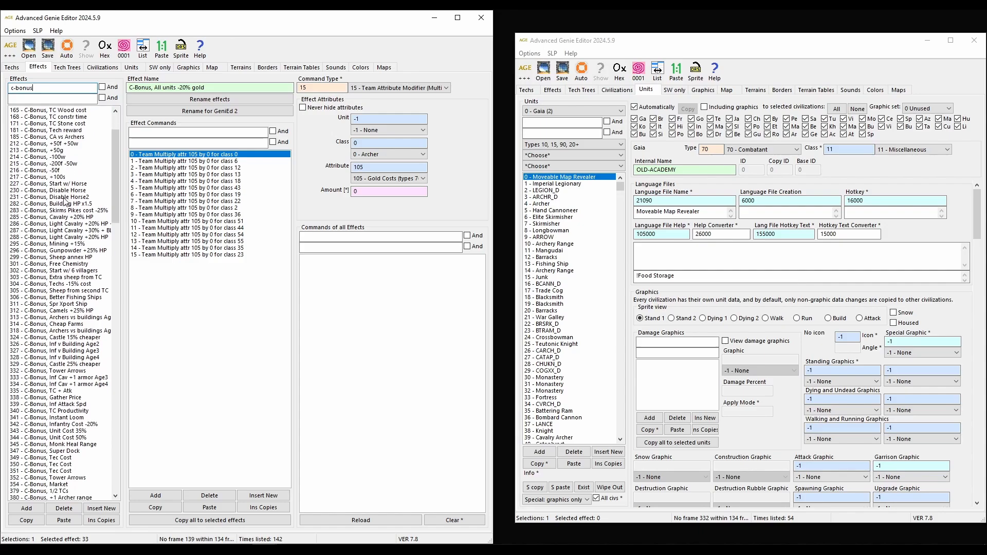
Inspect several civilization bonus effects, including 329 - Castle 25% cheaper and 345 - Monk Heal Range.
click(61, 198)
click(71, 224)
click(72, 304)
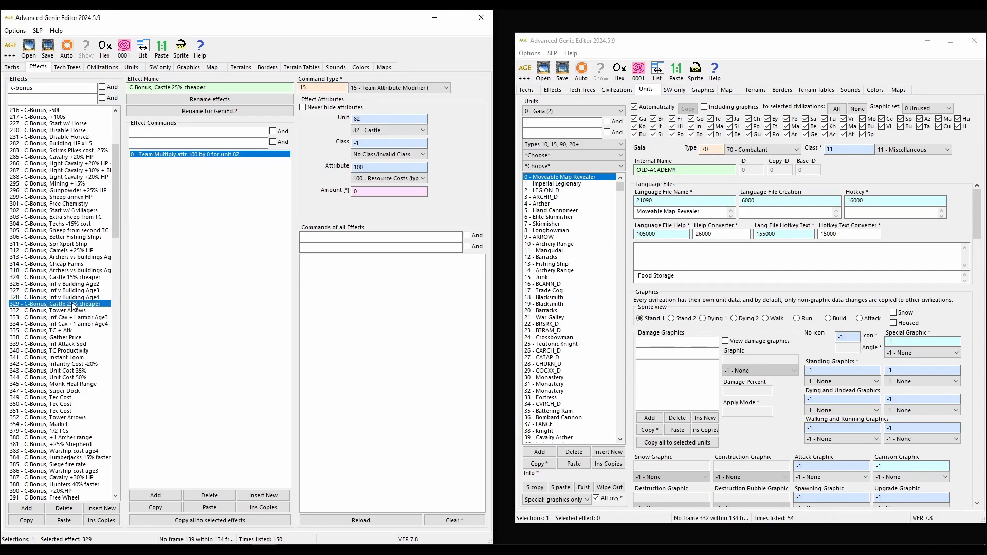
click(72, 337)
click(70, 384)
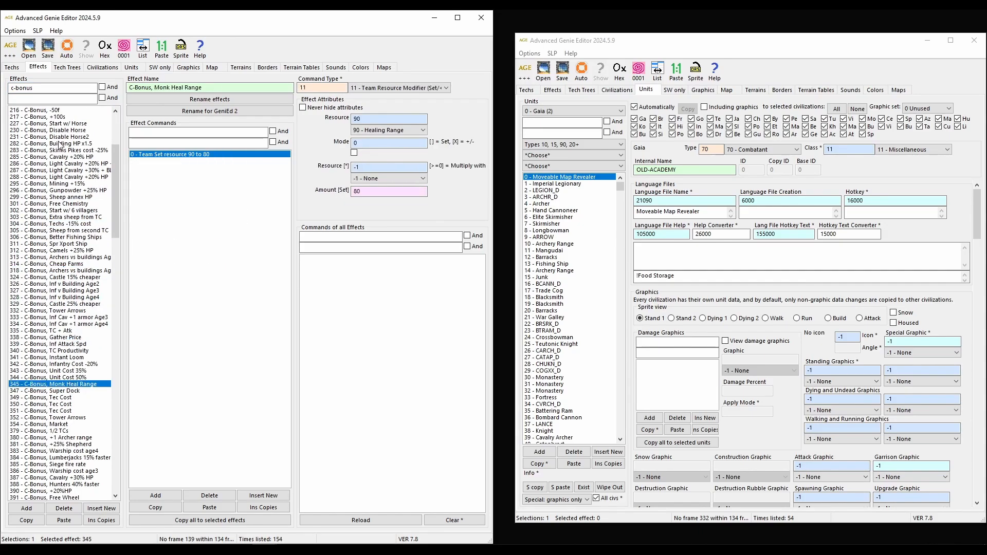
Filter the effects by "hunt" and compare the commands of 388 - Hunters 40% faster and 414 - Hunting bonuses.
drag(35, 88, 2, 90)
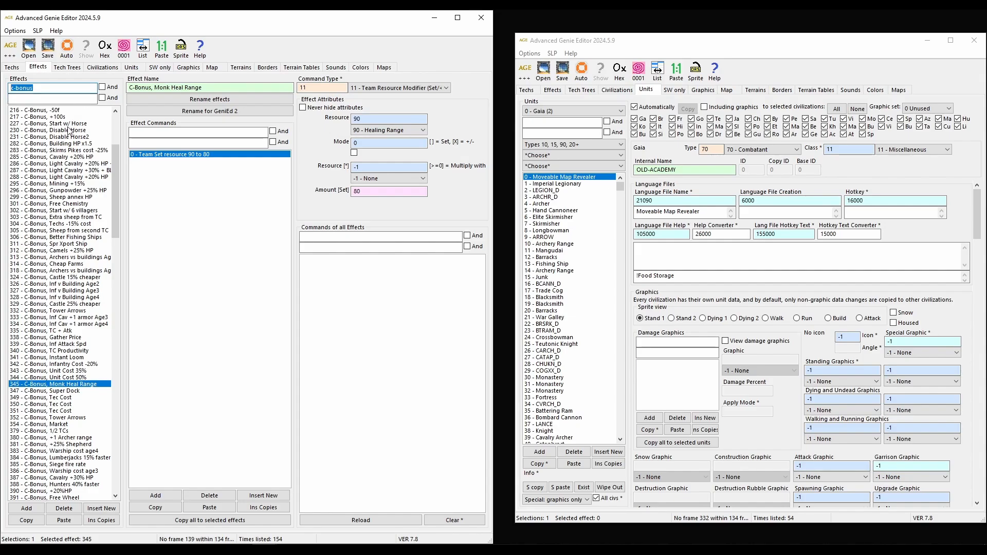
text(hunt)
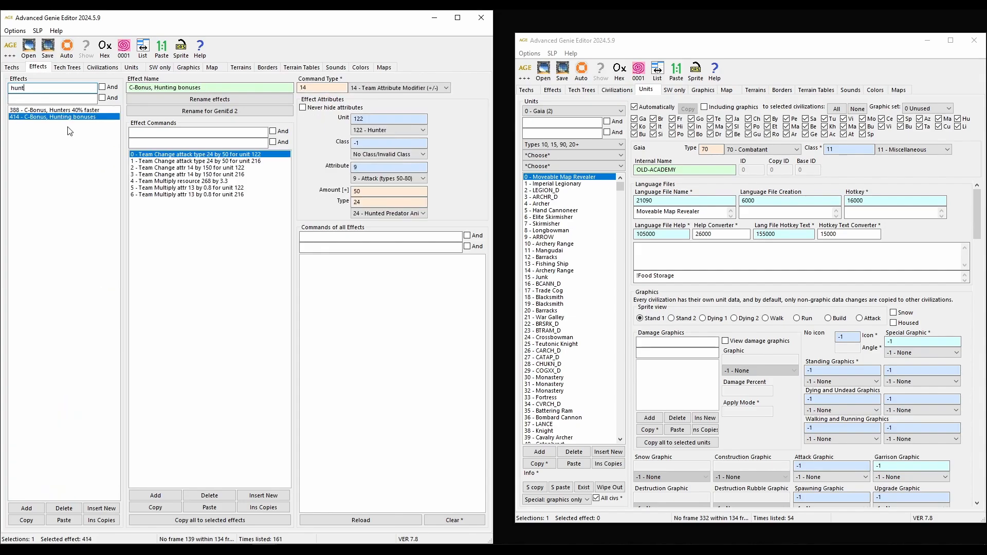
click(94, 110)
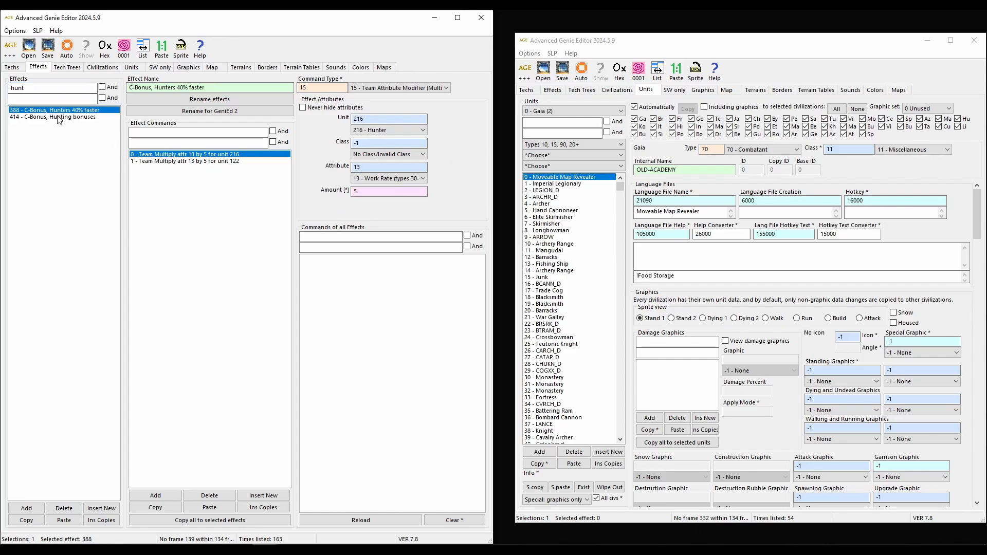
click(58, 118)
click(77, 111)
click(81, 118)
click(87, 111)
drag(26, 88, 15, 89)
Open the technologies data and browse its list down to the entries around 647 to 704.
click(16, 67)
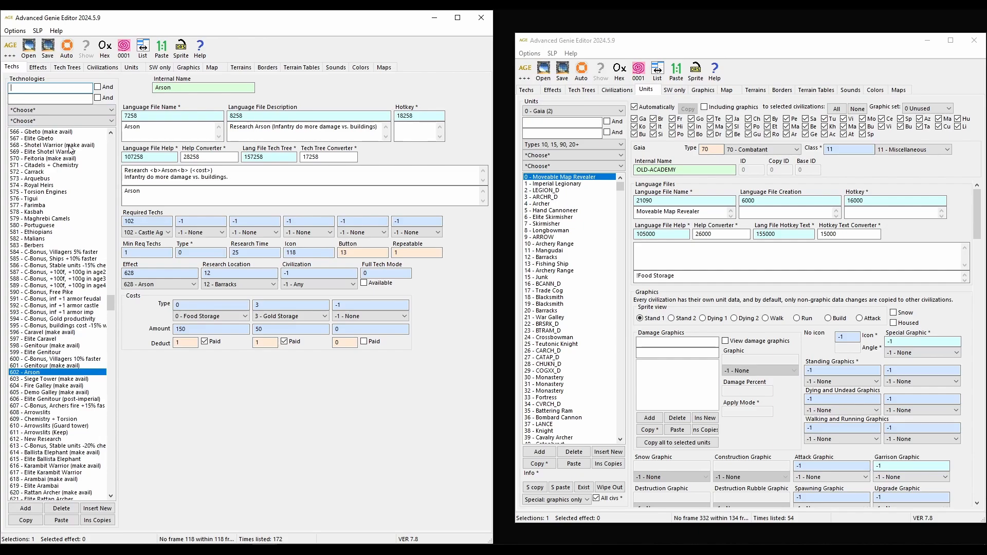
click(106, 299)
drag(113, 297, 96, 333)
click(47, 136)
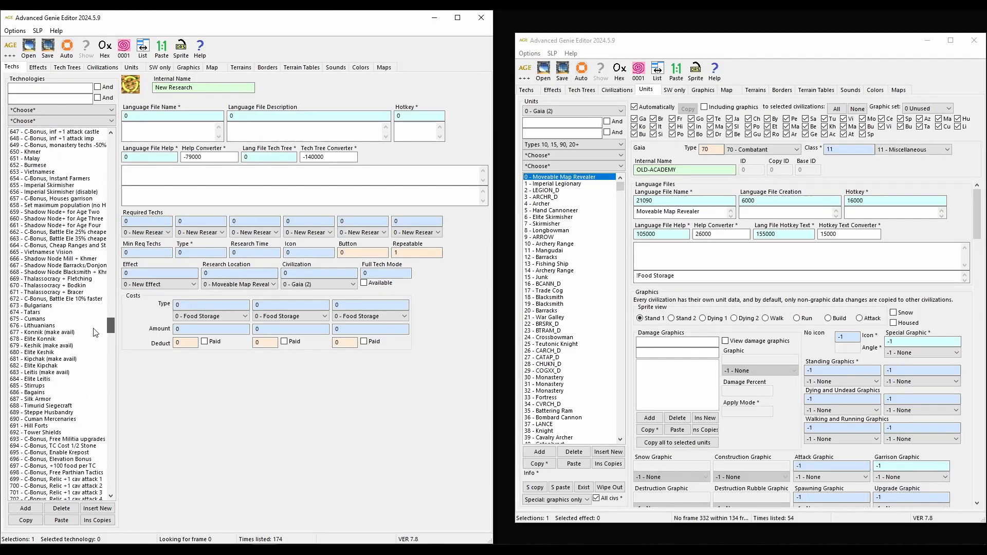
Filter the technologies by "c-bonus", browse the matches and select 31 - C-Bonus, +5 monk HP.
click(35, 91)
text(c-bonus)
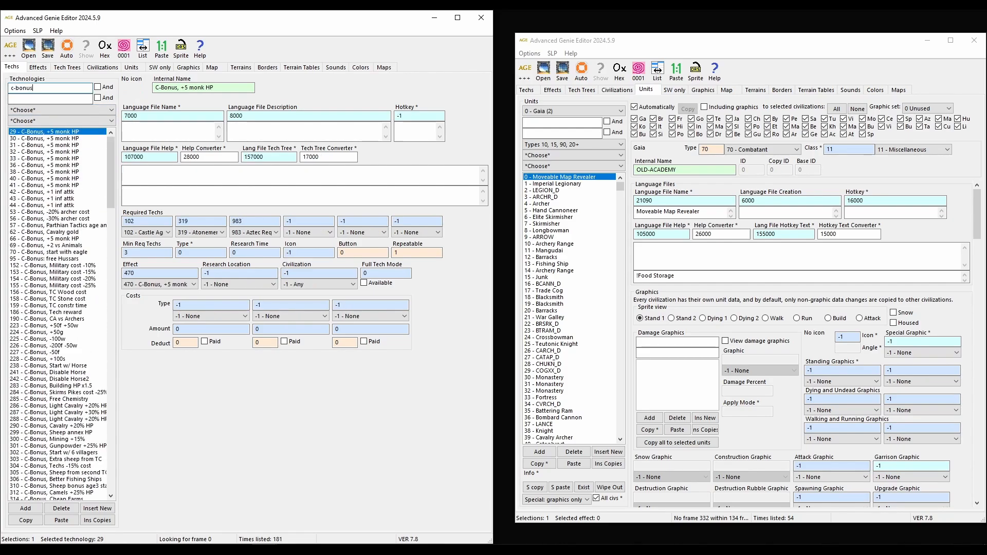
scroll(61, 180, down, 13)
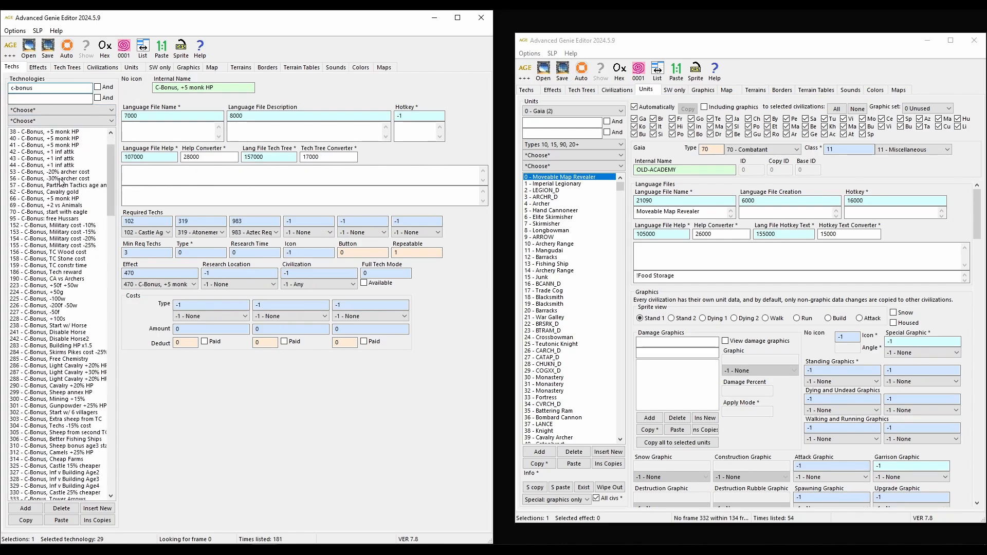
scroll(60, 182, up, 13)
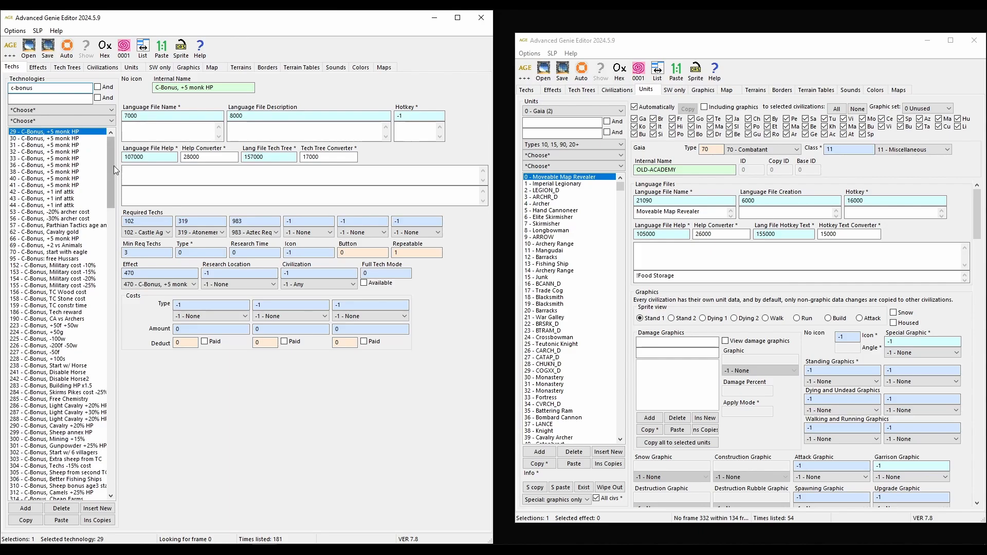
mouse_move(113, 164)
mouse_down()
mouse_move(110, 197)
mouse_move(110, 164)
mouse_up()
click(65, 146)
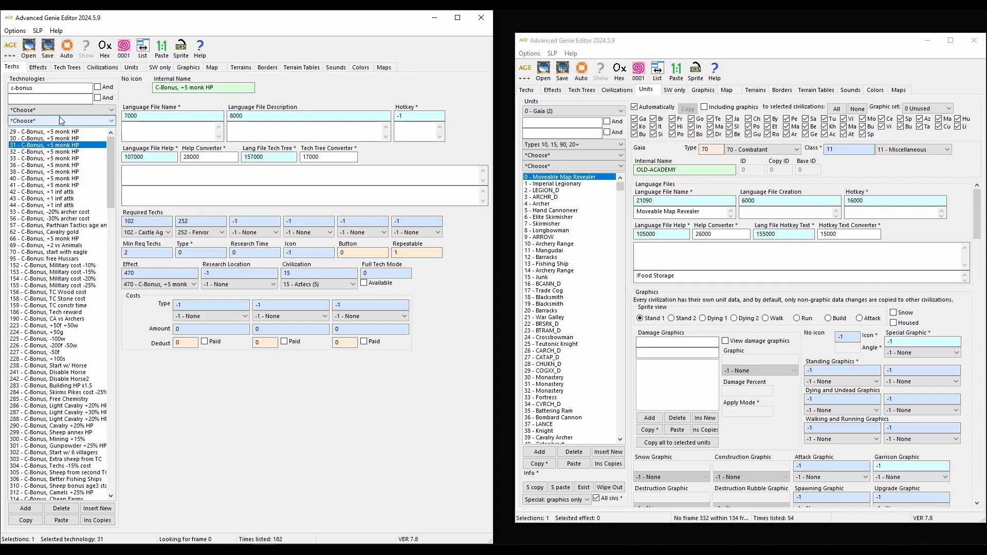
Look up the effect linked to tech 31 by filtering the effects by "470".
double_click(128, 273)
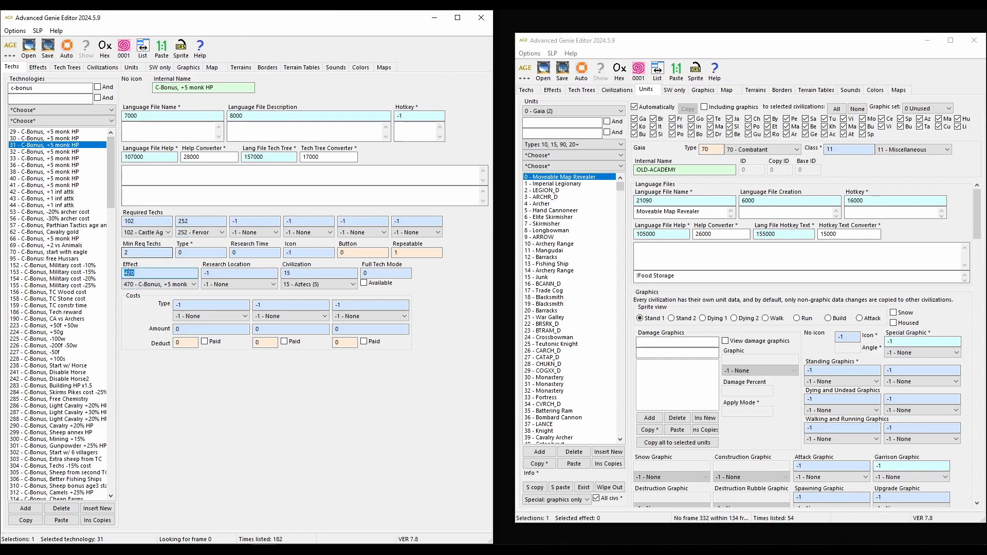
click(38, 67)
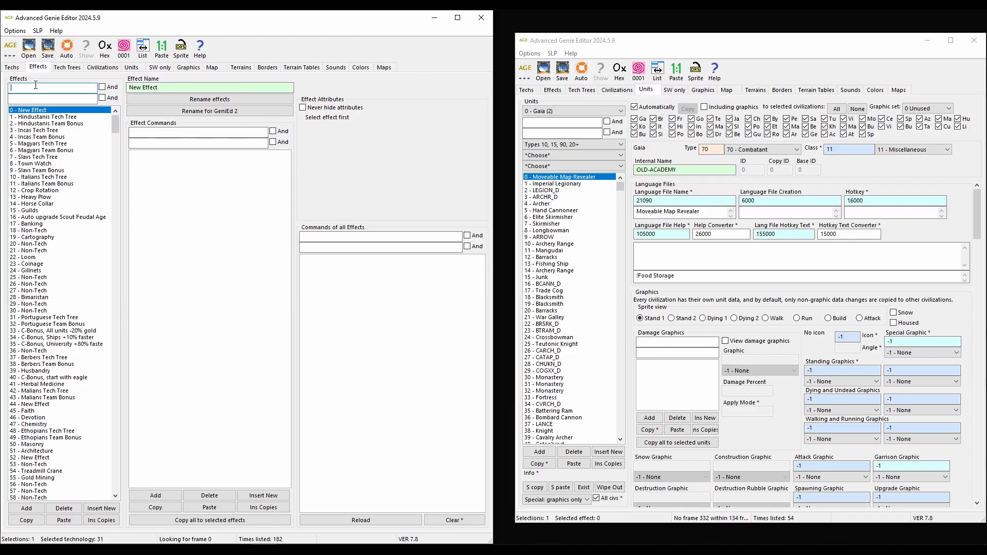
text(470)
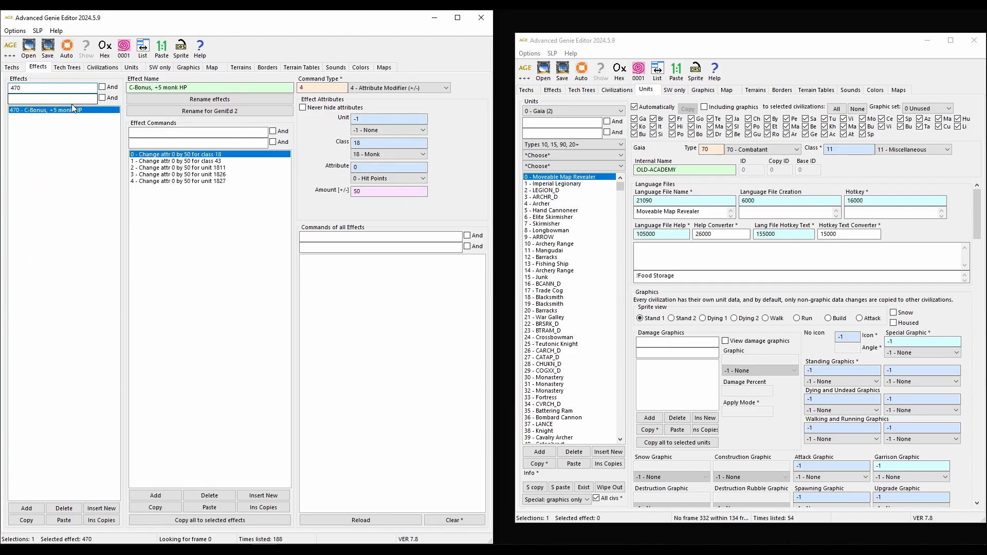
Examine each command of effect 470 - C-Bonus, +5 monk HP, comparing the targeted classes and units.
click(191, 161)
click(210, 168)
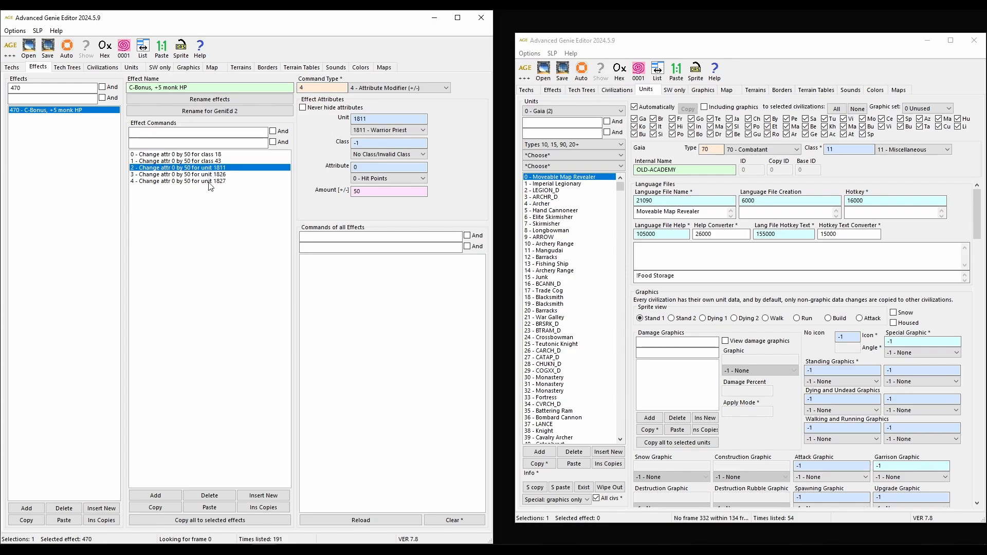
click(207, 175)
click(200, 181)
click(203, 176)
key(Up)
key(Up)
key(Up)
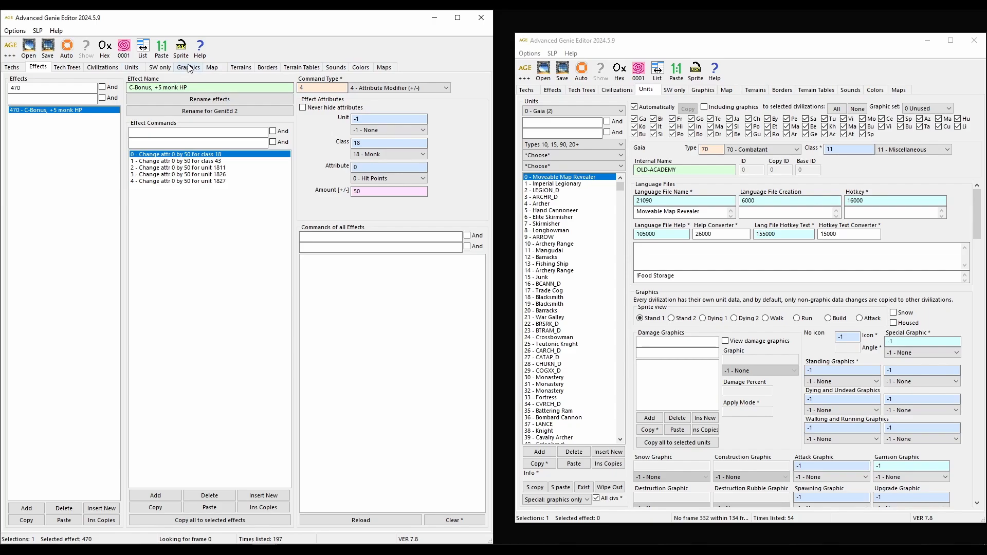
Return to the units data and clear the "legi" filter to list all units.
click(129, 71)
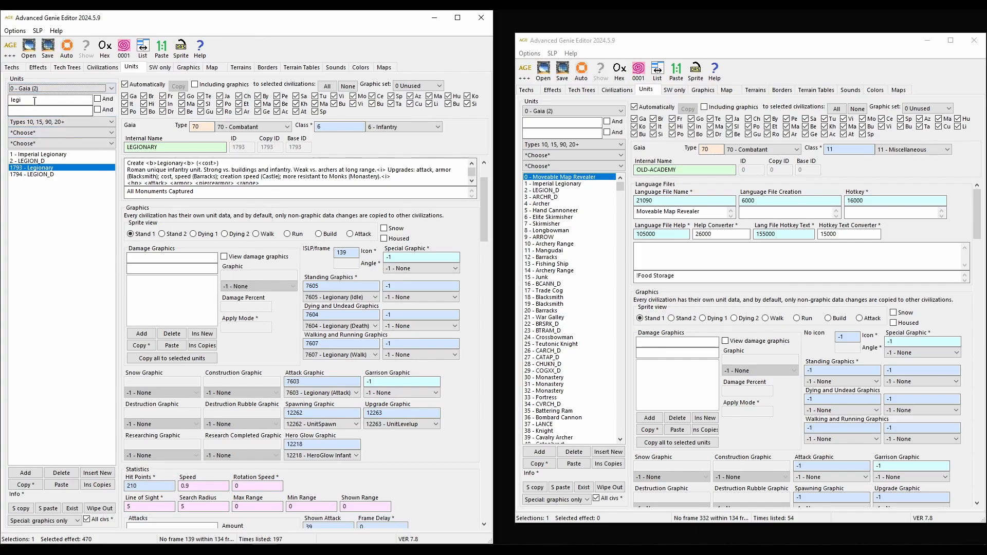
double_click(19, 101)
key(BackSpace)
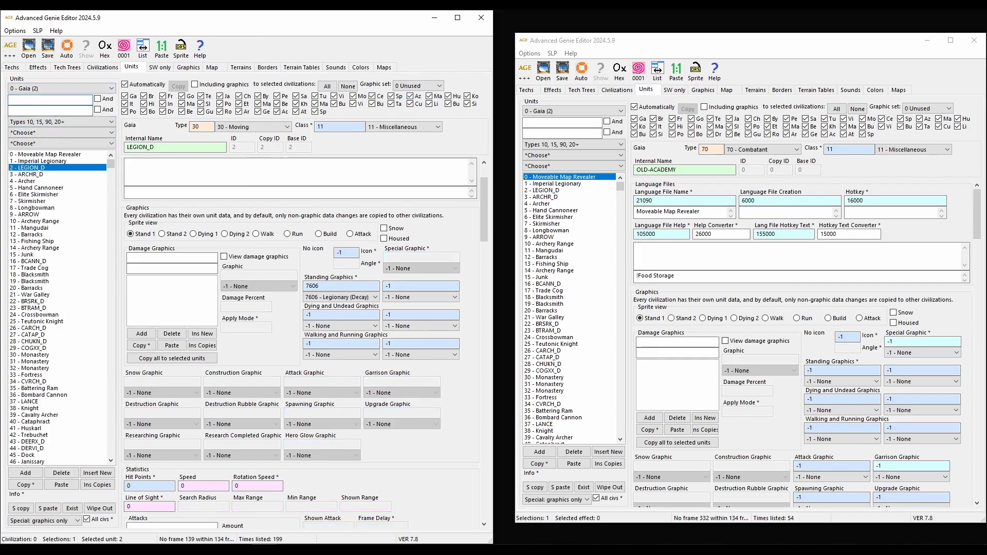
Bring the Change10x.txt notes in Notepad over the editors and highlight the line "Armor change for elite rattan".
drag(0, 300, 575, 72)
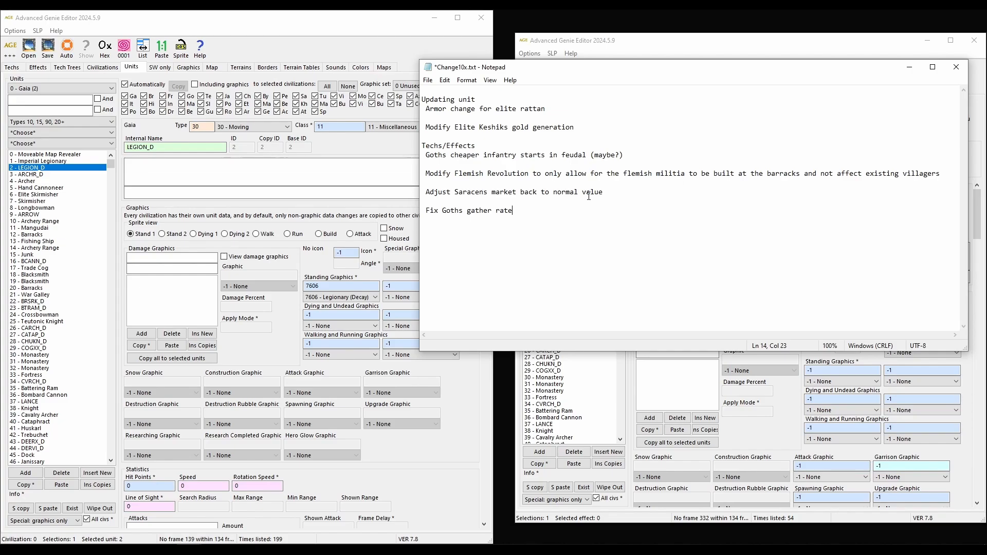
drag(538, 71, 529, 97)
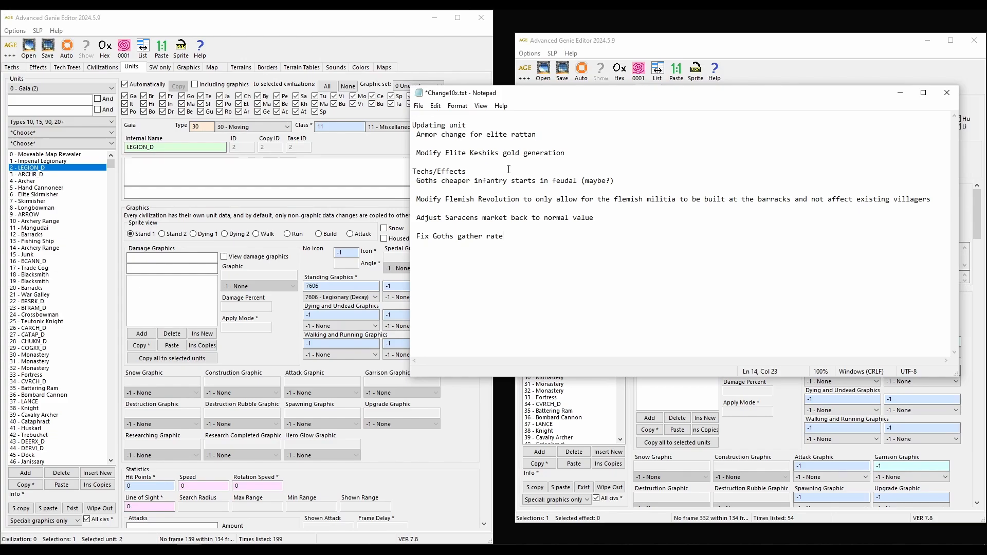
drag(466, 127, 538, 137)
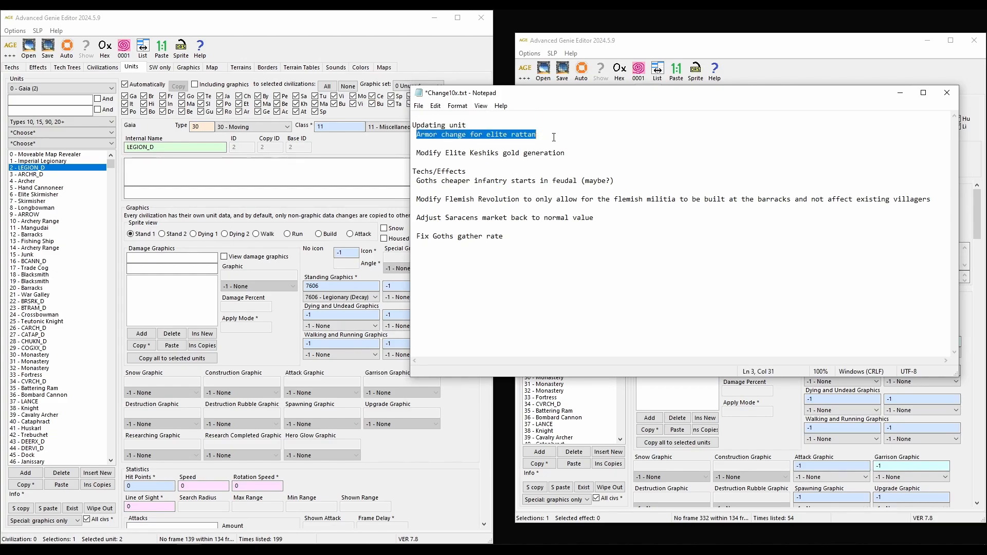
Switch back to Advanced Genie Editor, filter the first window's units by "rattan" and select 1129 - Rattan Archer.
click(431, 47)
click(813, 61)
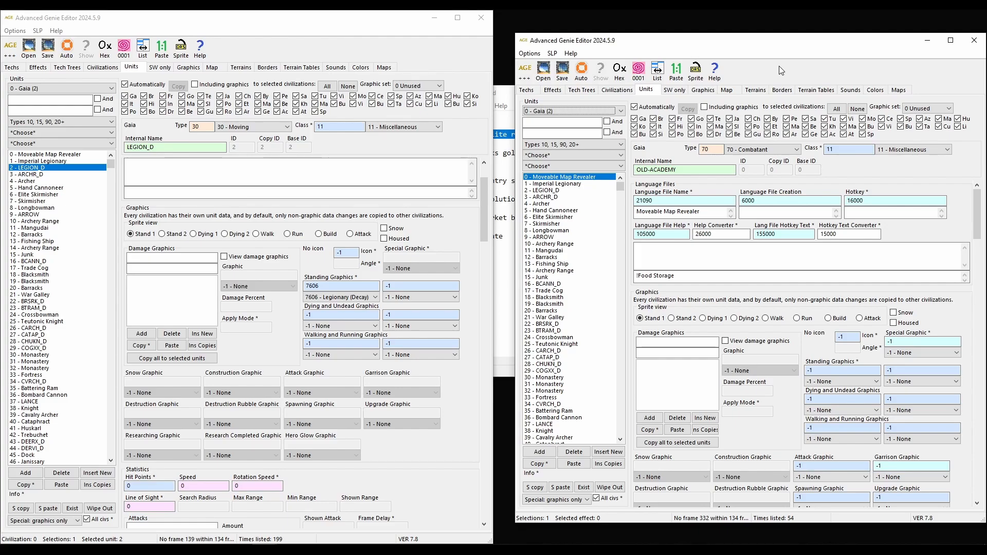
click(572, 121)
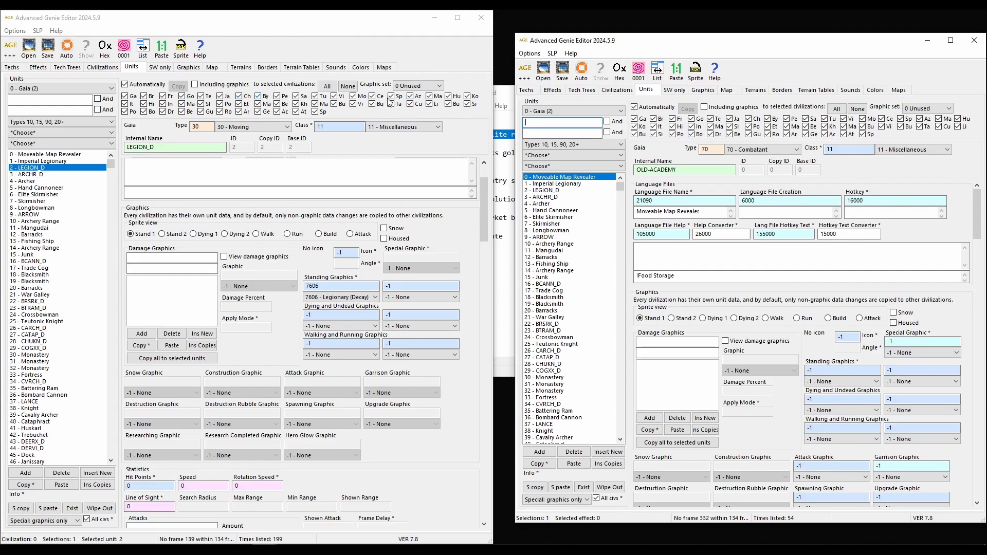
click(137, 66)
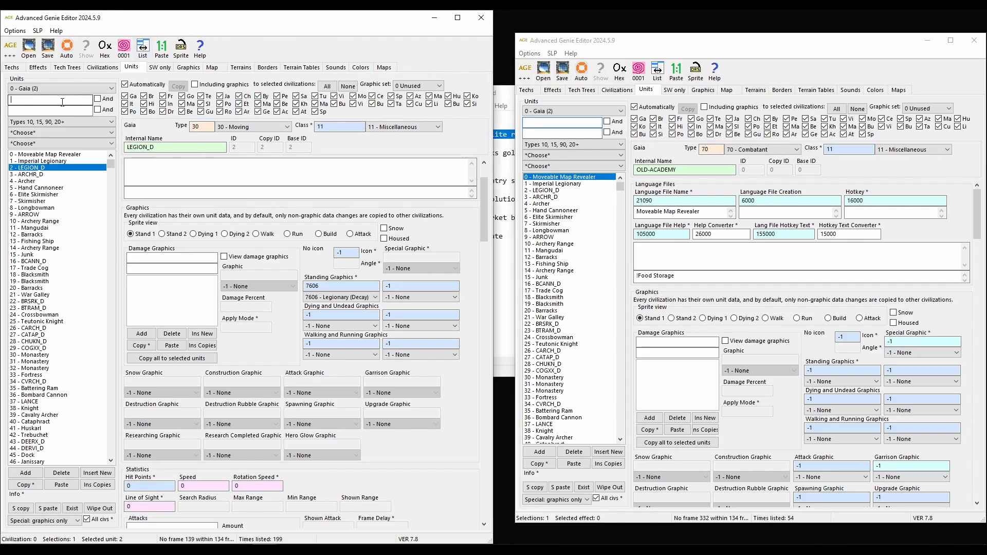
text(rattan)
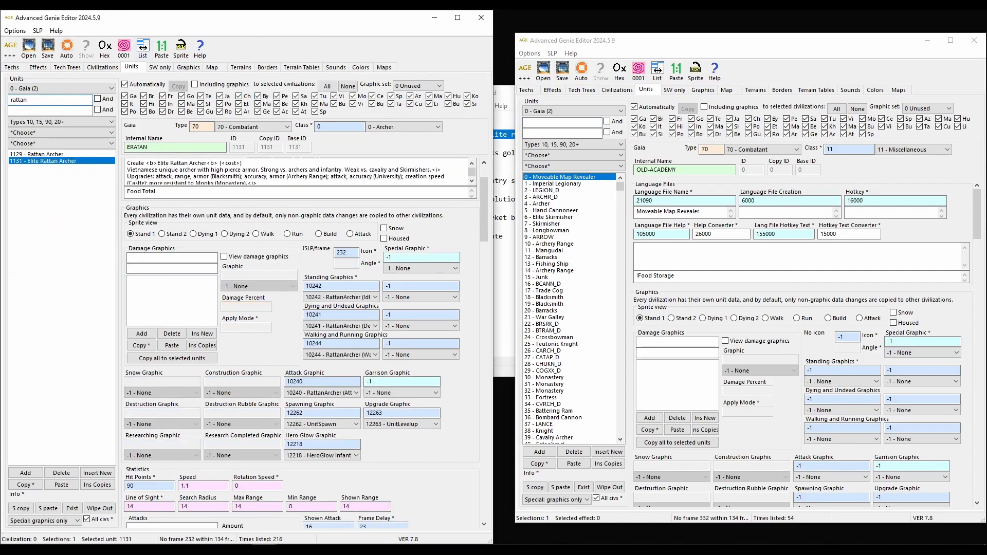
click(69, 155)
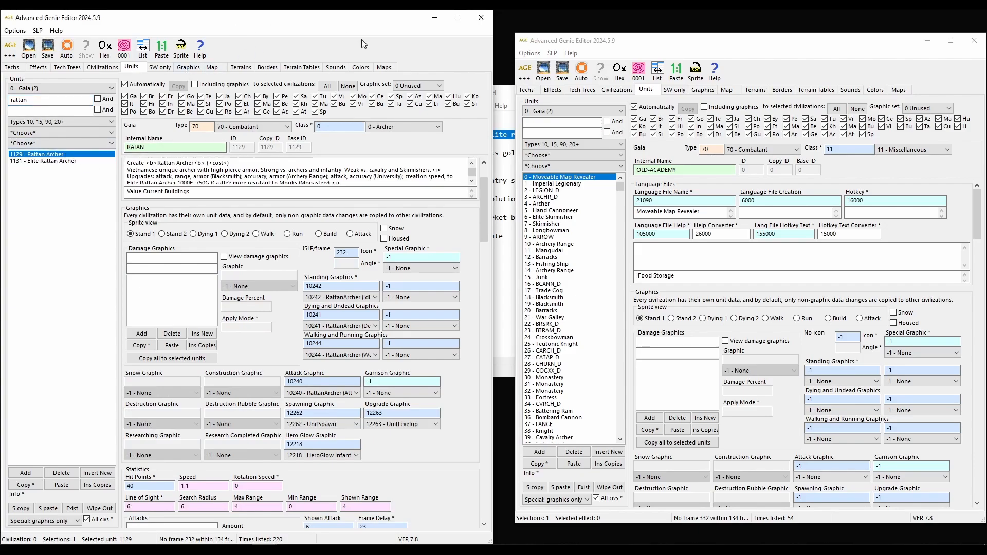
Filter the units by "rattan" in the second editor window.
click(557, 120)
text(r)
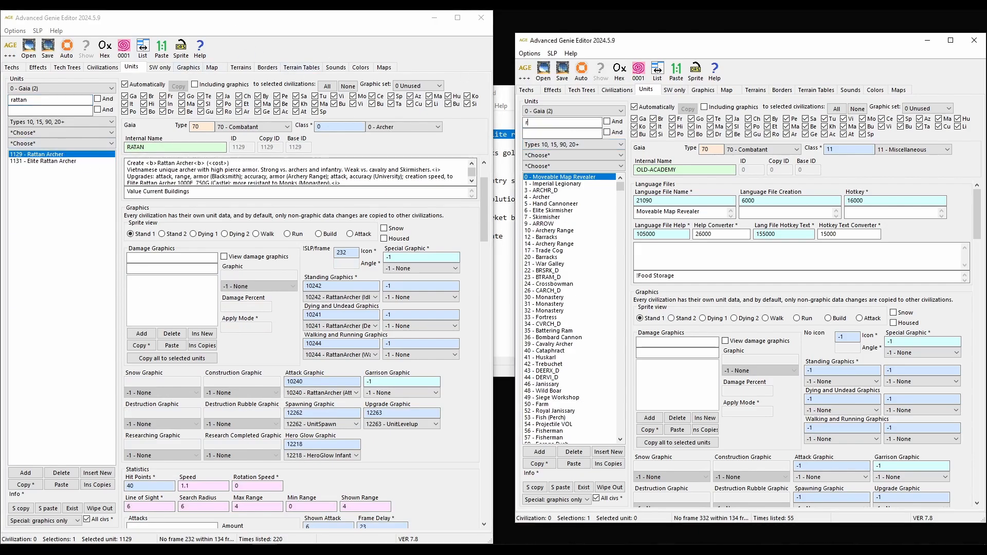
text(attan)
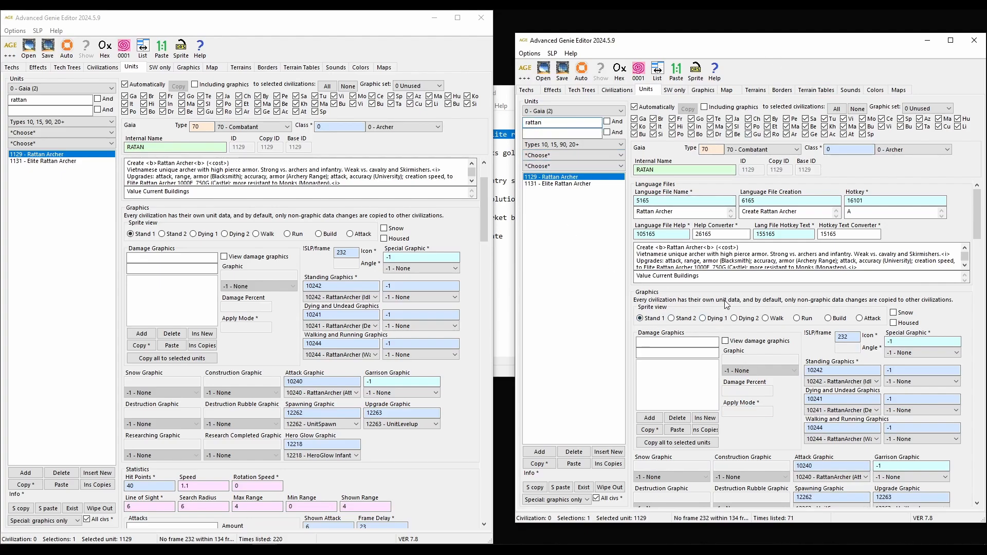
Examine the Rattan Archer's statistics in the second editor window, including hit points, speed and search radius.
scroll(730, 314, down, 10)
scroll(742, 287, up, 10)
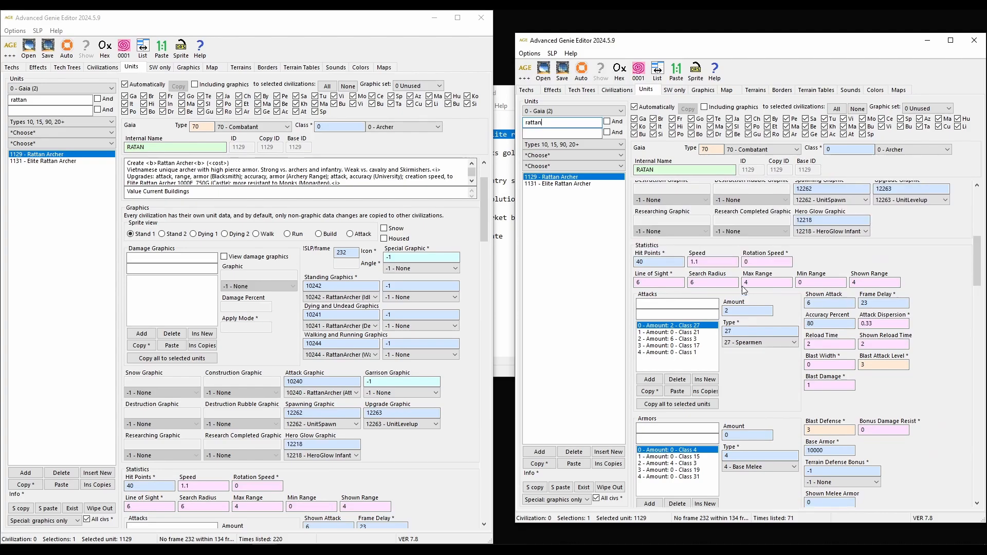
scroll(679, 227, down, 10)
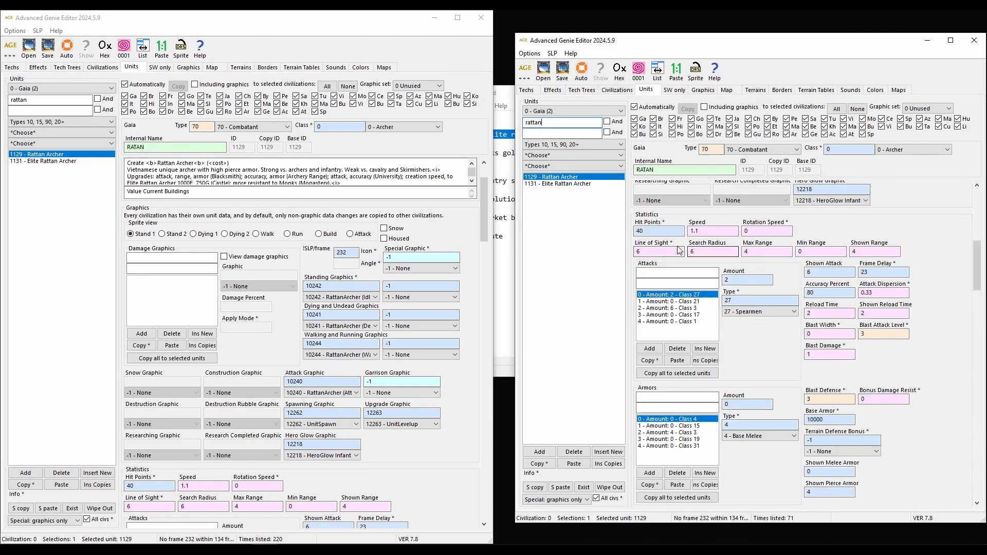
double_click(649, 231)
double_click(710, 230)
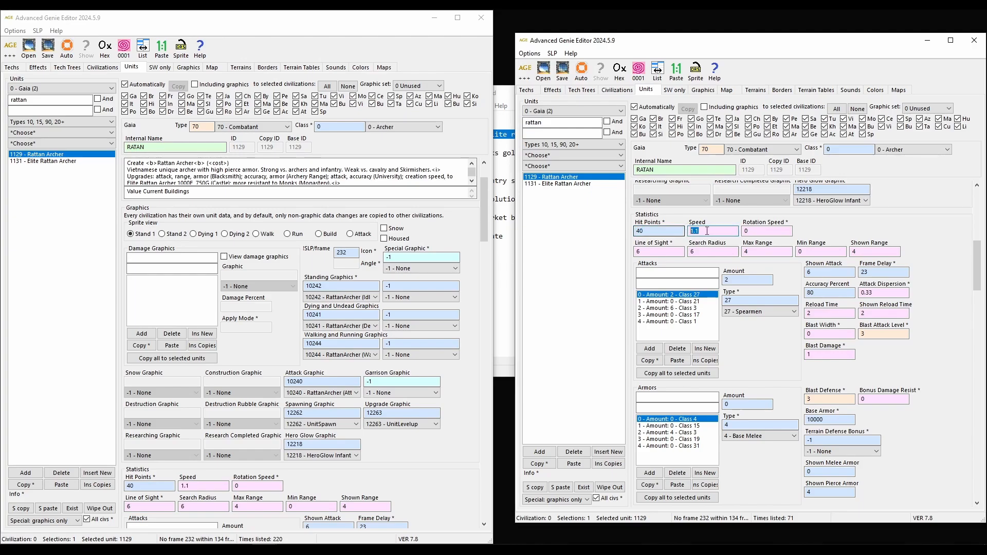
double_click(700, 252)
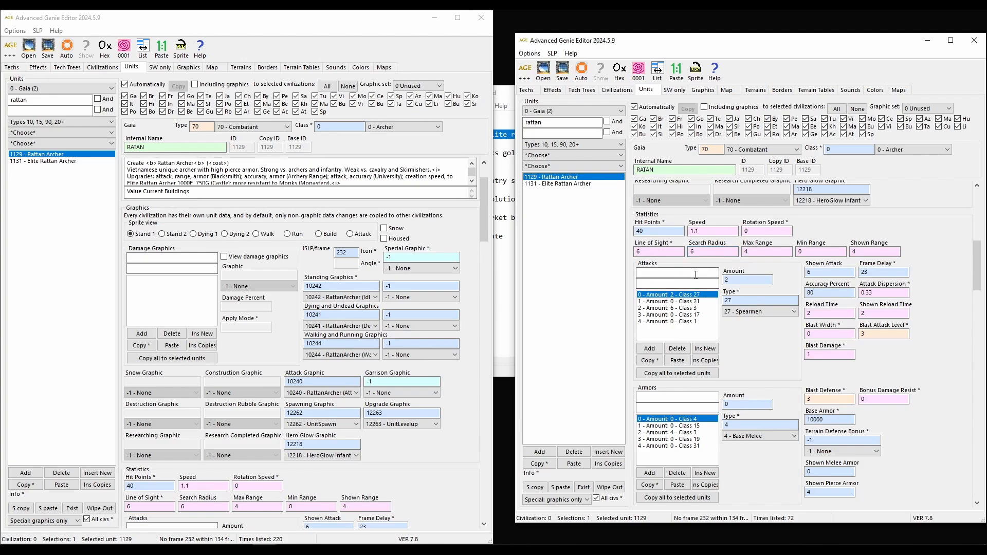
Examine the Rattan Archer's attack against class 27 - Spearmen and review the available armor class types.
click(689, 301)
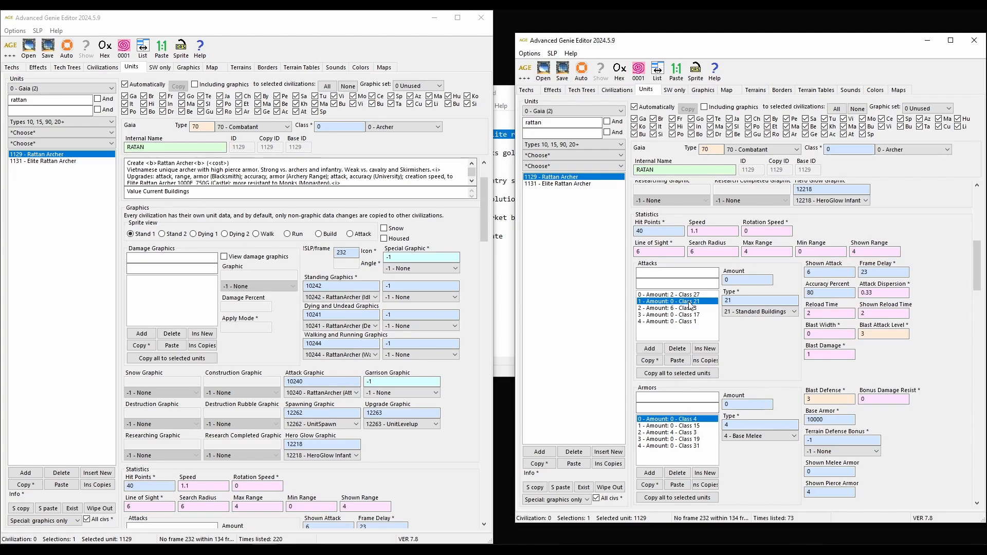
click(708, 295)
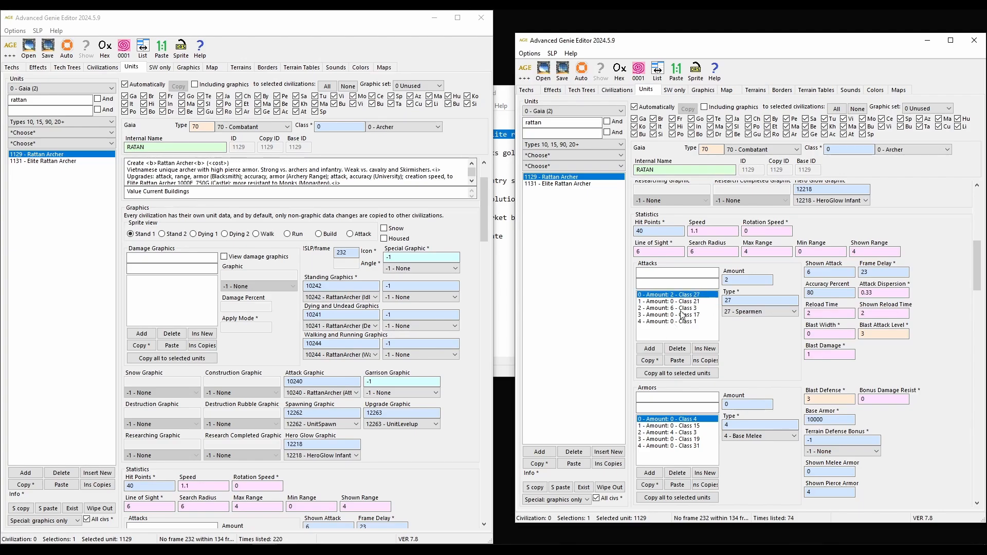
double_click(741, 300)
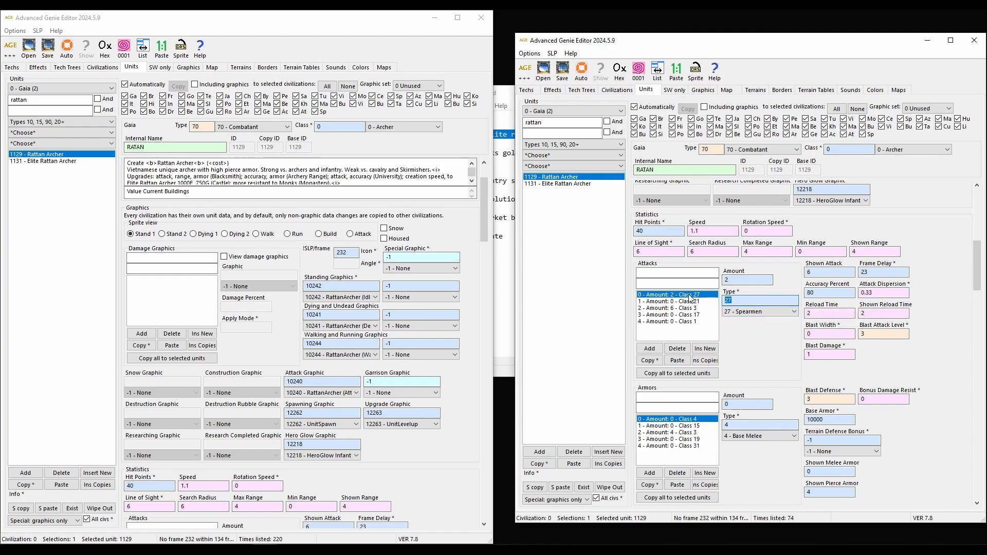
double_click(733, 280)
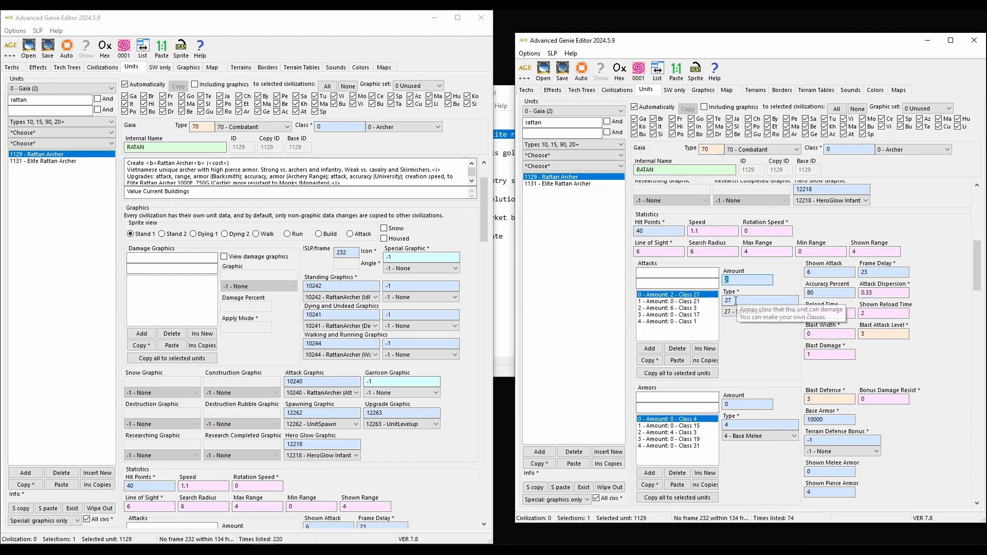
click(751, 311)
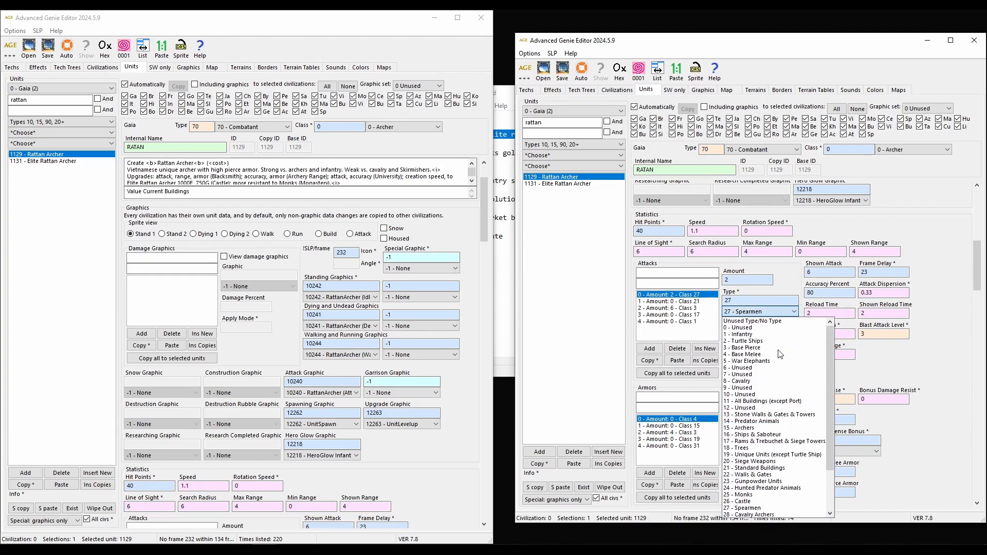
click(846, 223)
Compare the Rattan Archer's attack entries for Standard Buildings and Base Pierce, checking the amount and type of each.
click(671, 301)
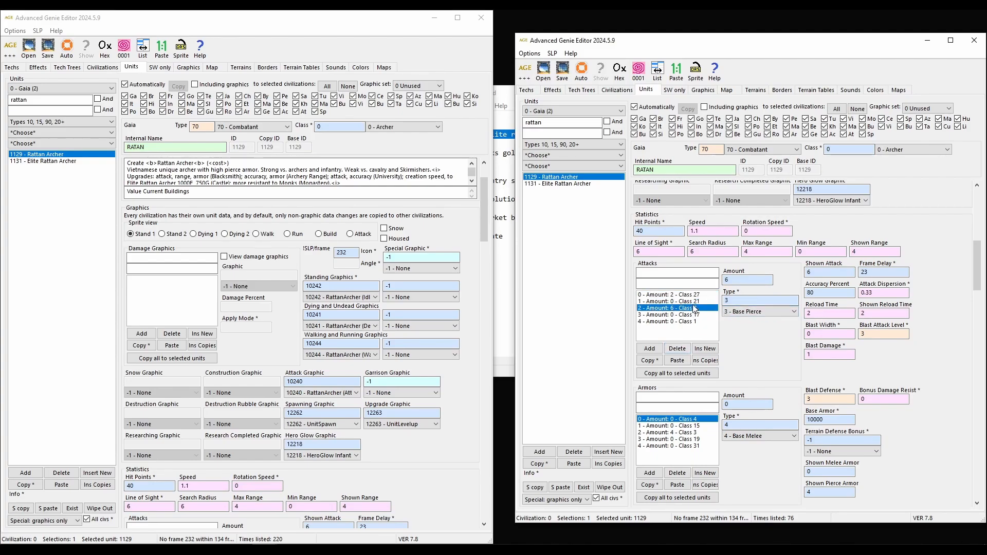
click(684, 294)
key(Down)
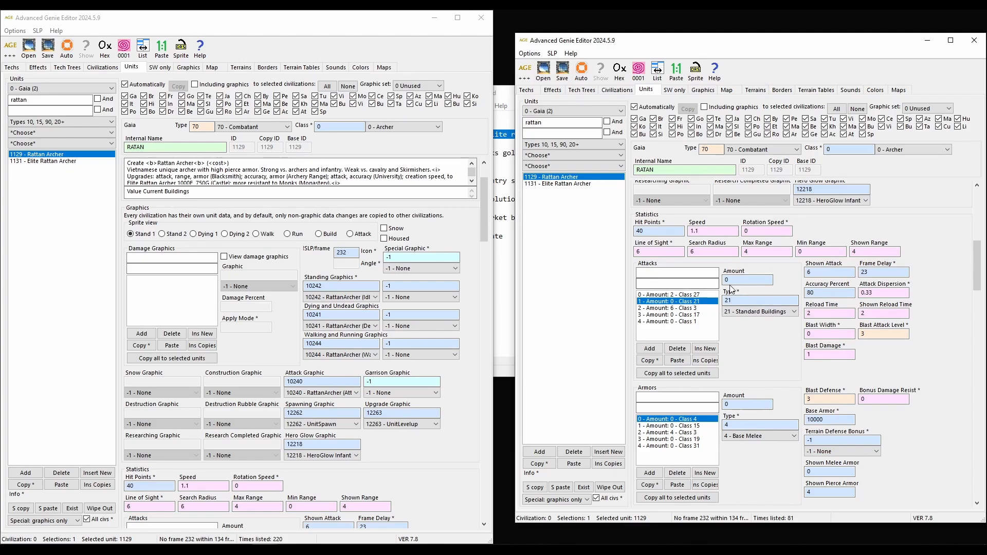
click(693, 308)
key(Up)
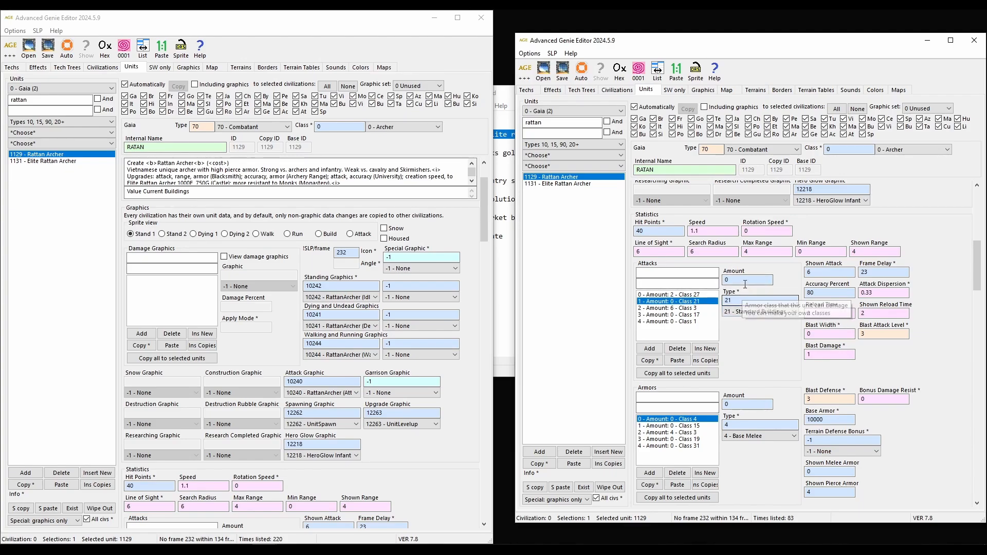
key(Down)
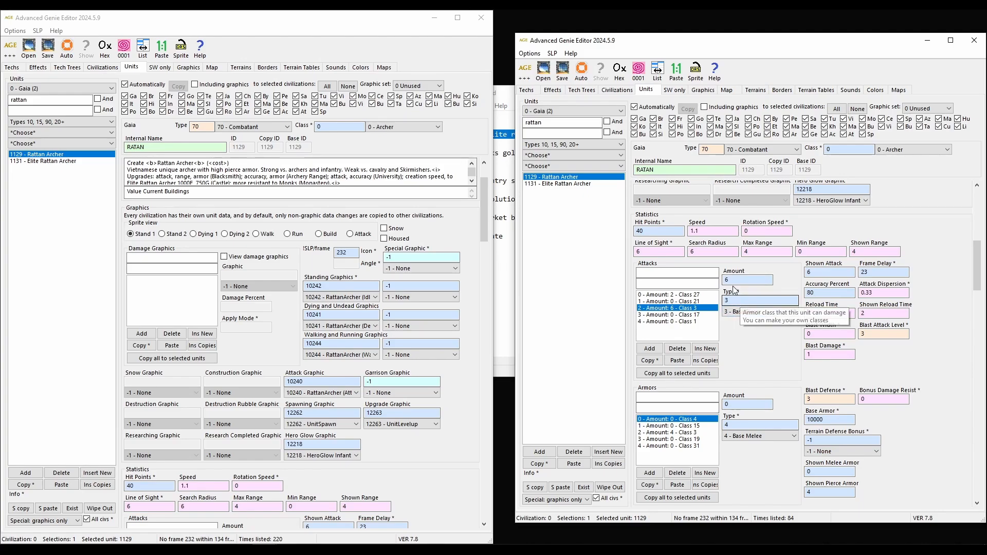
drag(737, 280, 718, 282)
click(743, 303)
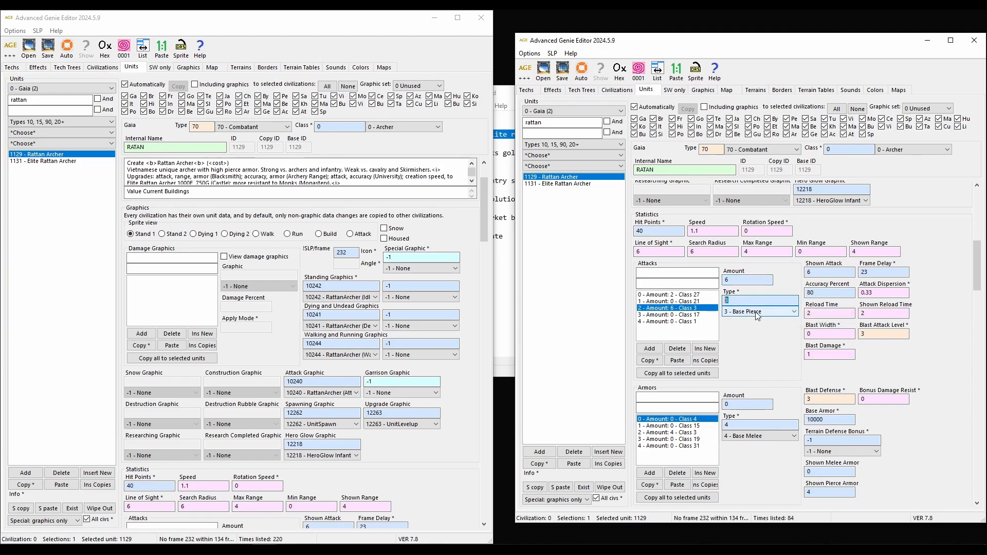
Check the Rattan Archer's attack entries for class 17 and Infantry, and compare the shown attack with the Base Pierce entry.
click(703, 316)
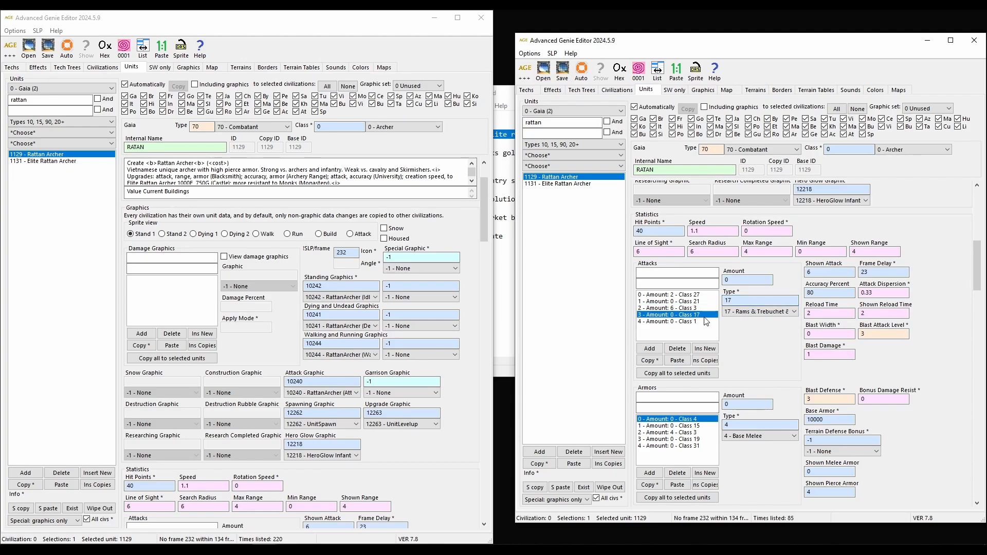
key(Down)
key(Up)
key(Down)
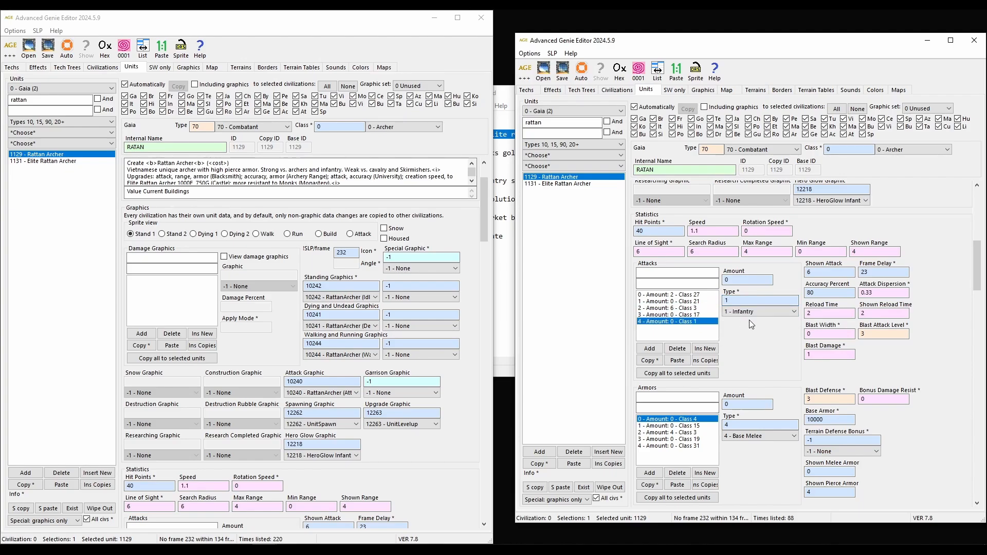
key(Up)
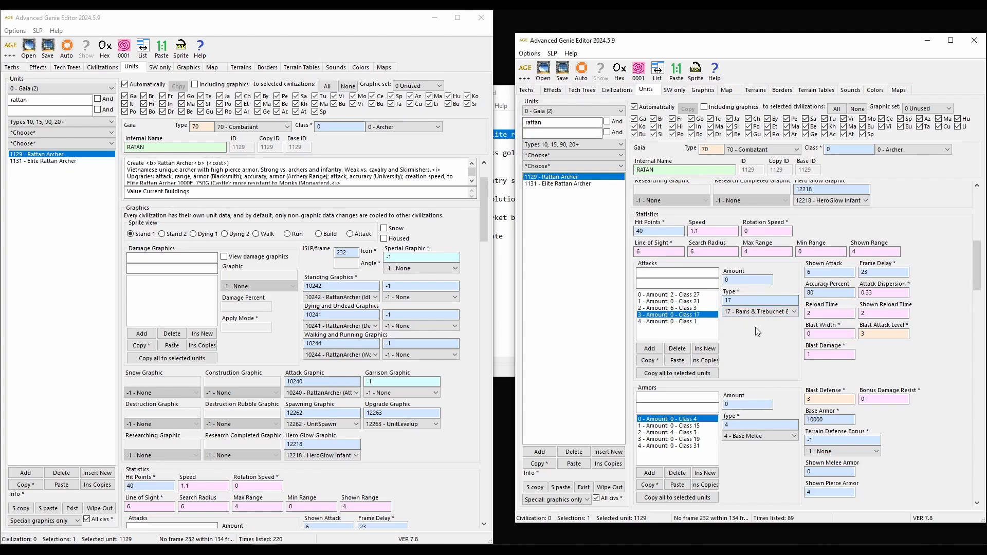
double_click(816, 271)
click(699, 308)
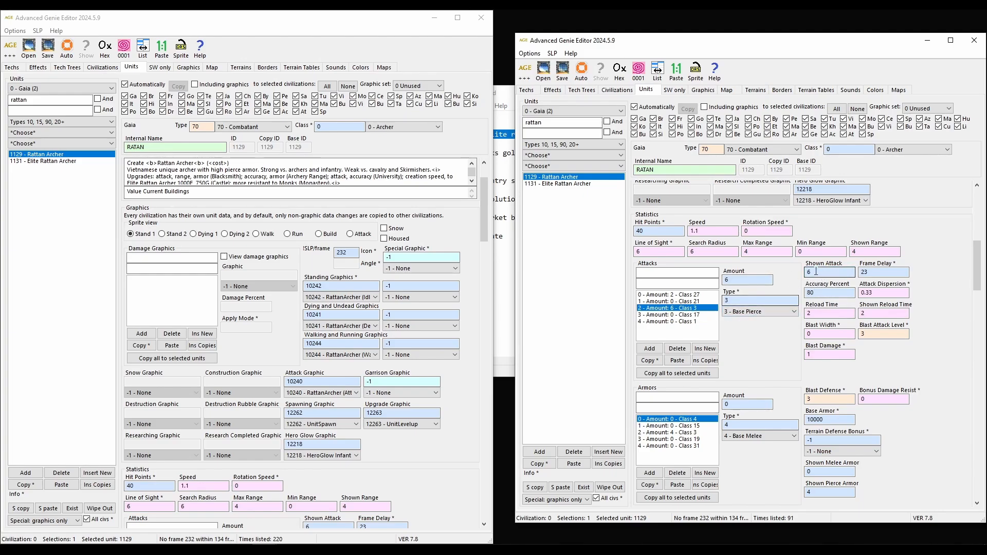
Review the Rattan Archer's Base Pierce attack amount, frame delay, accuracy percent, attack dispersion and reload time.
double_click(735, 280)
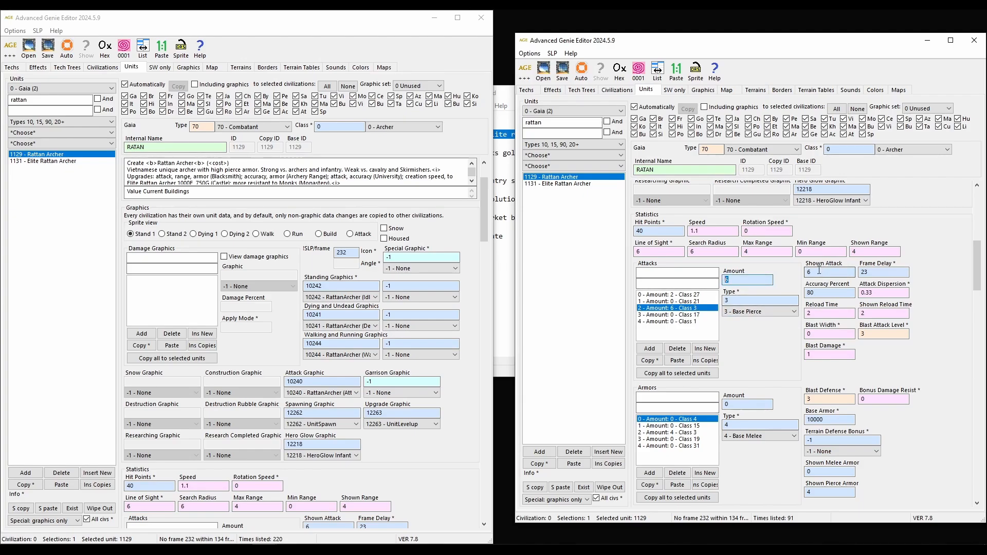
double_click(872, 273)
double_click(828, 293)
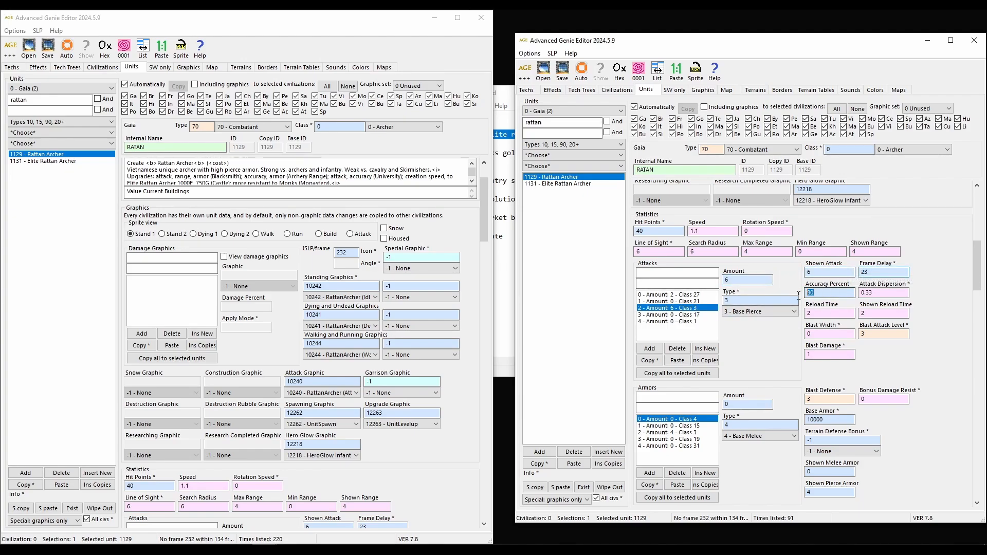
double_click(872, 293)
double_click(831, 312)
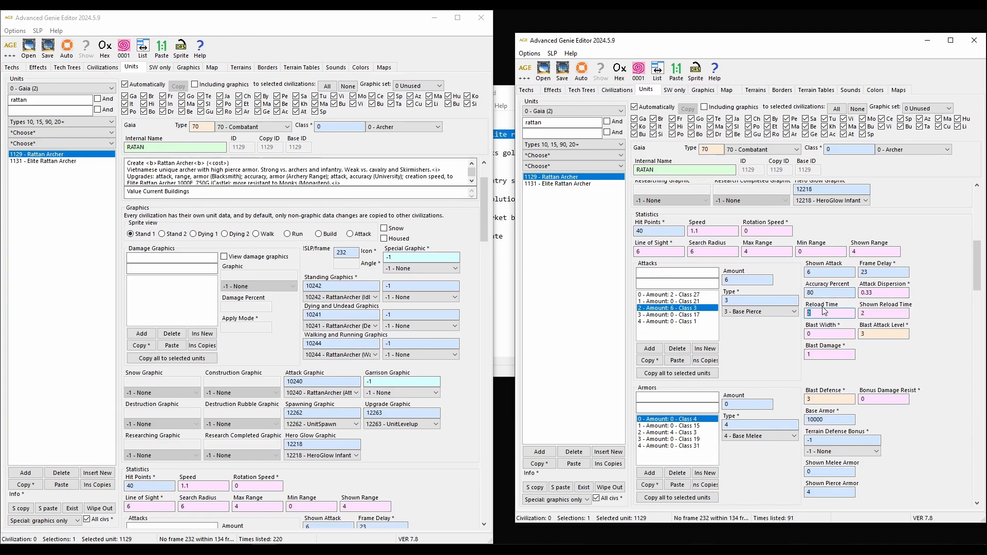
Look through the Rattan Archer's armor entries, comparing the amount and class of Base Pierce, Unique Units and the others.
scroll(773, 324, down, 3)
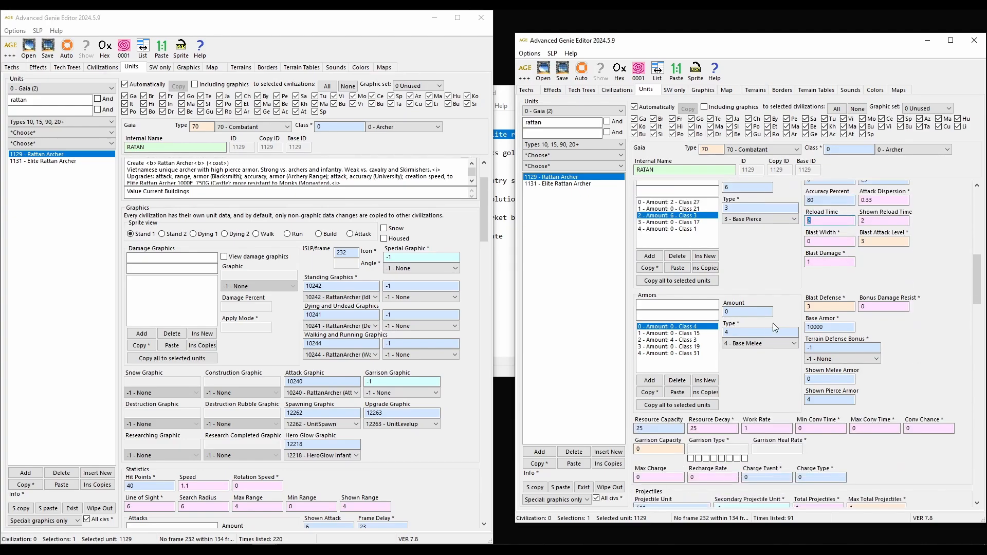
click(694, 333)
click(697, 340)
key(Down)
key(Down)
key(Up)
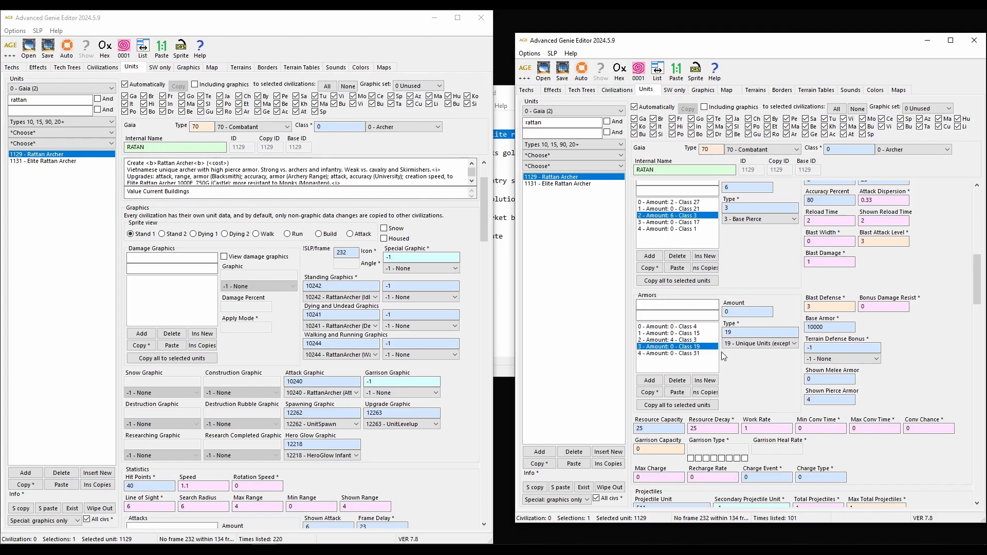
key(Up)
key(Up)
key(Up)
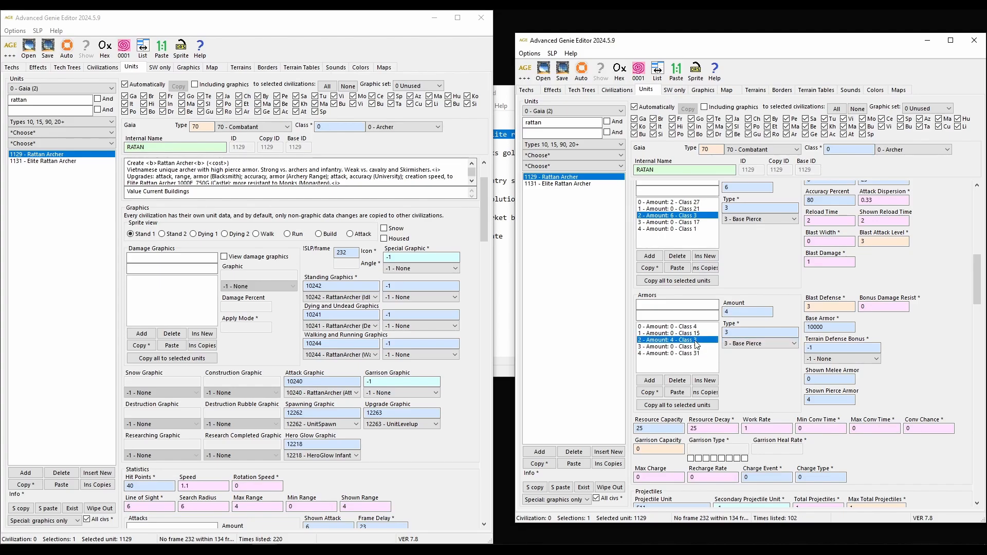
key(Down)
key(Down)
Examine the Rattan Archer's shown armor, resource capacity, charge, projectile and attribute settings.
scroll(912, 294, down, 2)
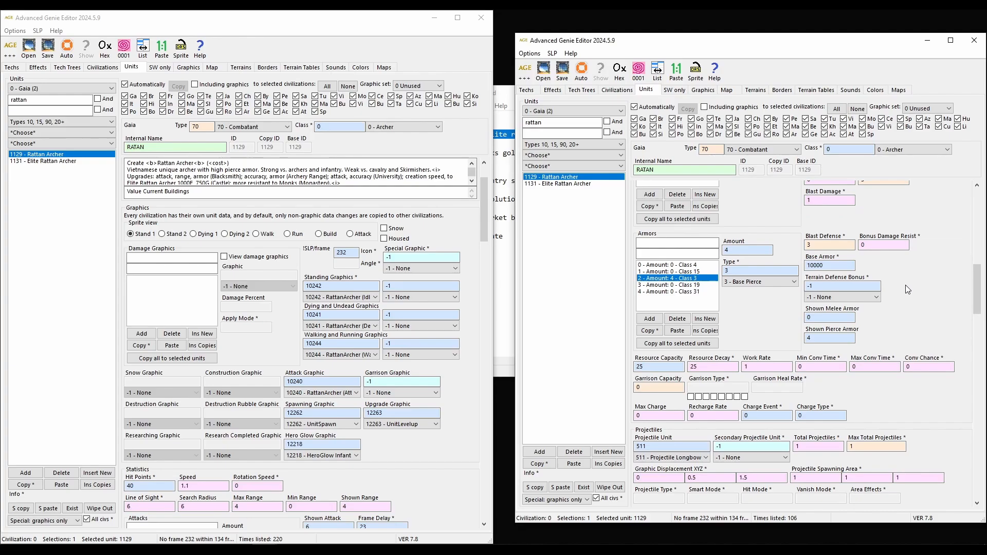
scroll(906, 285, down, 2)
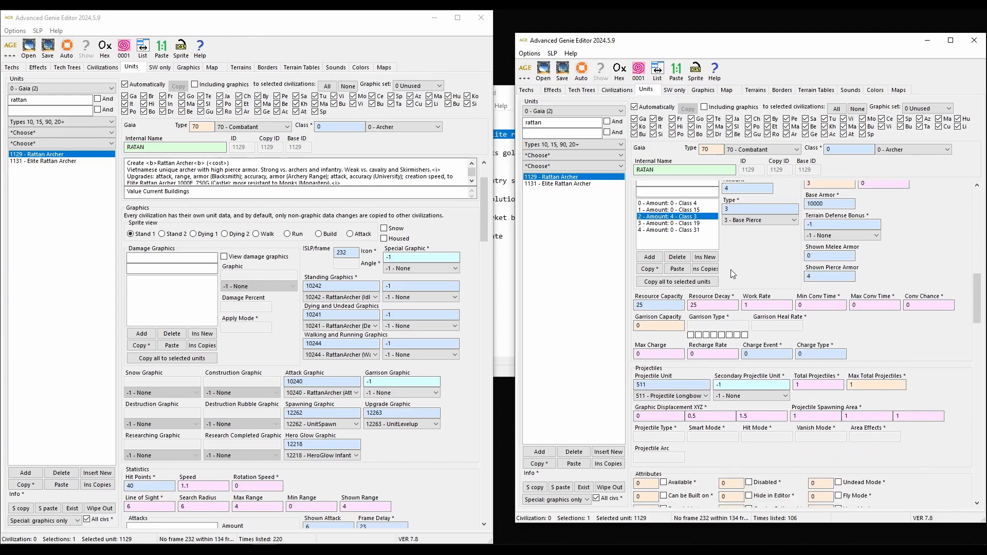
scroll(740, 281, down, 2)
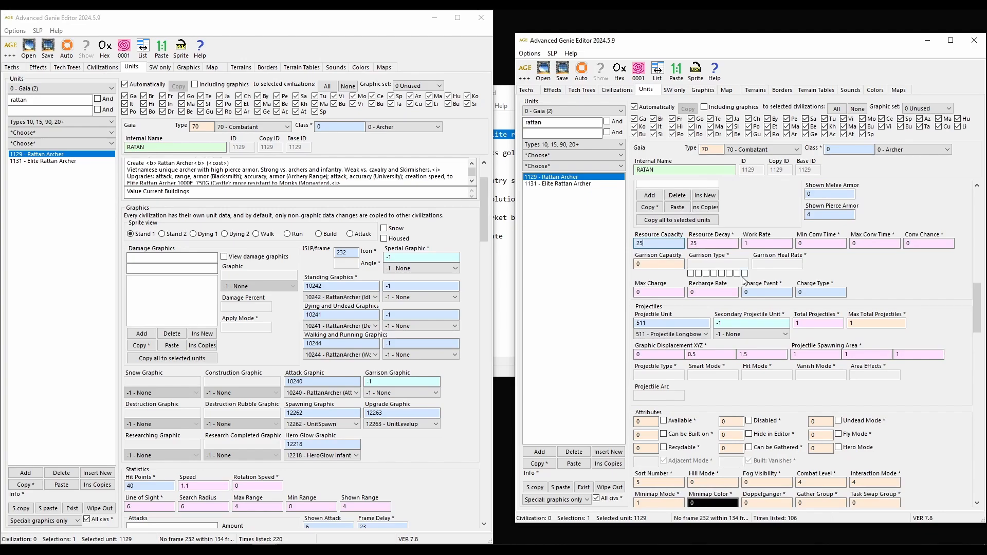
scroll(744, 280, down, 1)
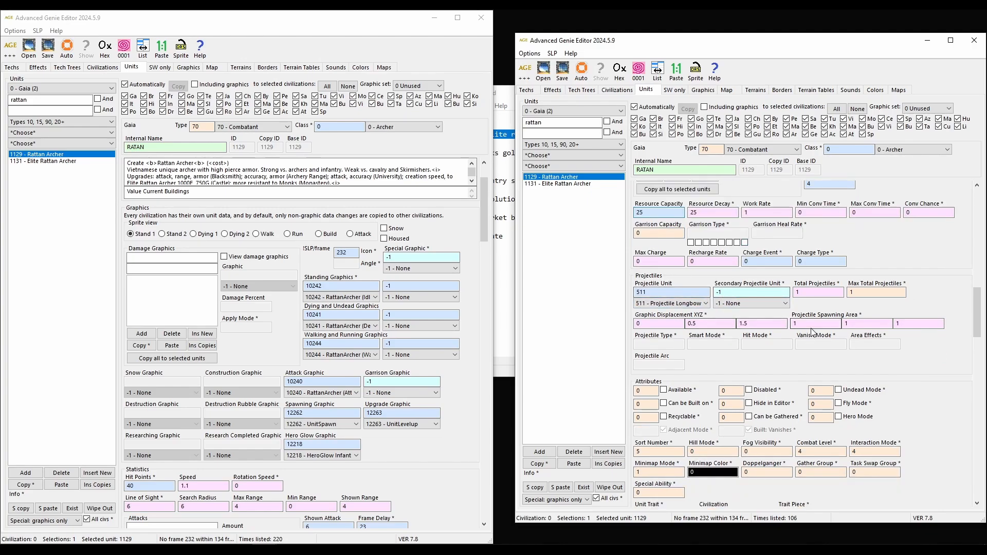
scroll(744, 284, down, 2)
scroll(748, 283, up, 2)
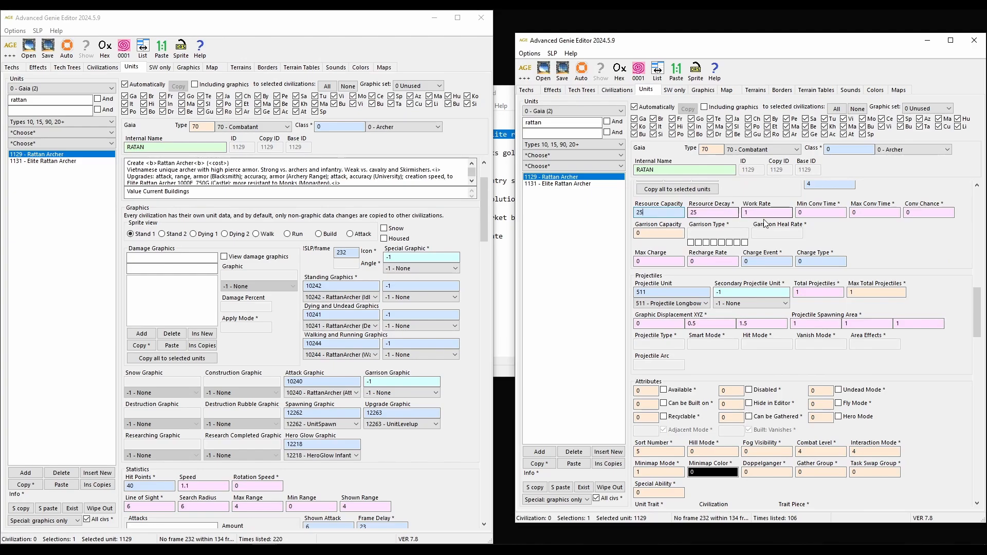
scroll(741, 218, down, 2)
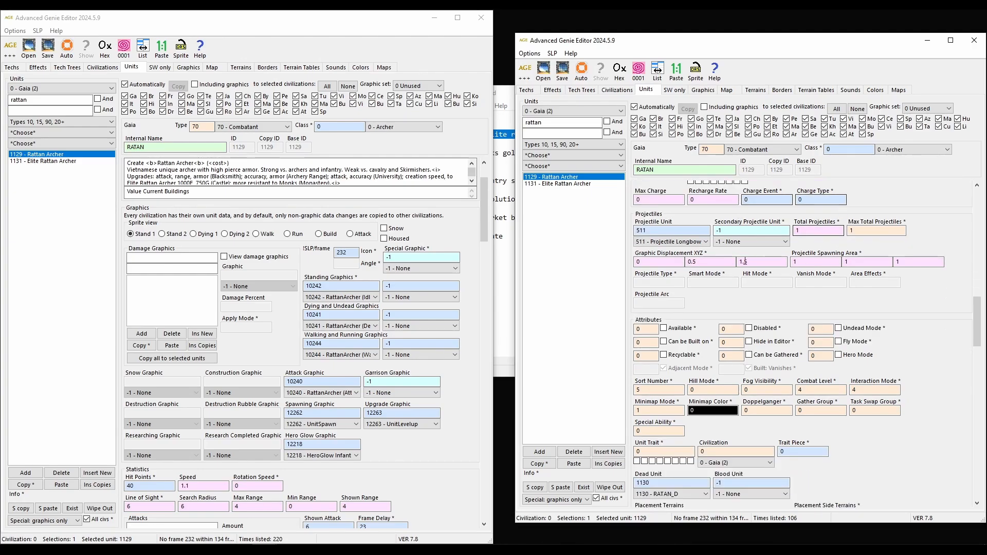
scroll(816, 273, down, 6)
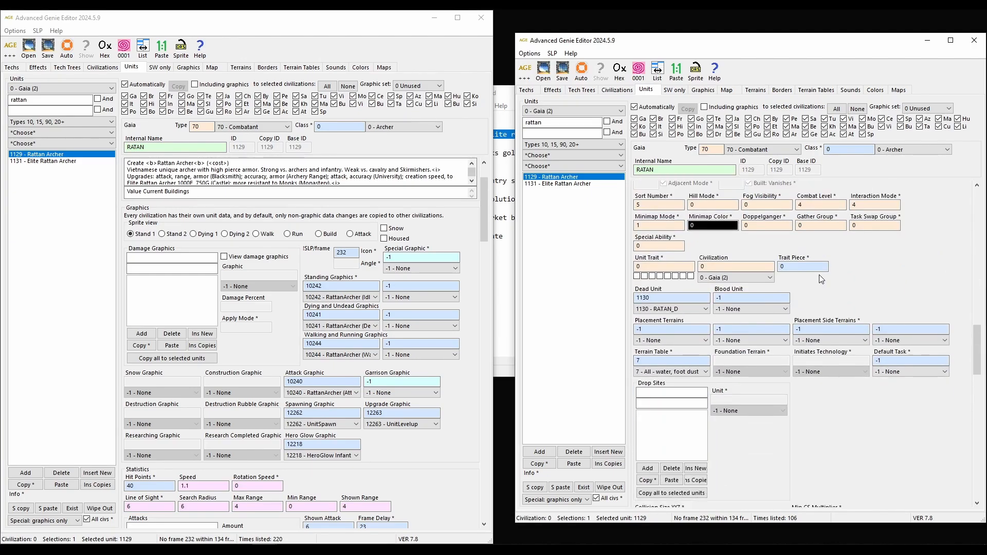
Review the Rattan Archer's terrain, collision size, training, resource storage and cost settings.
scroll(820, 273, down, 2)
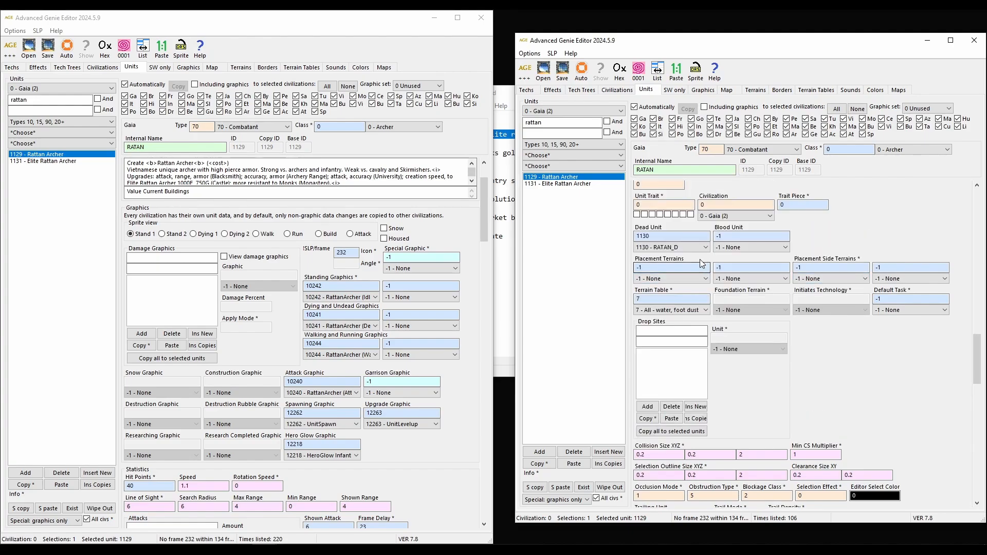
scroll(764, 269, down, 5)
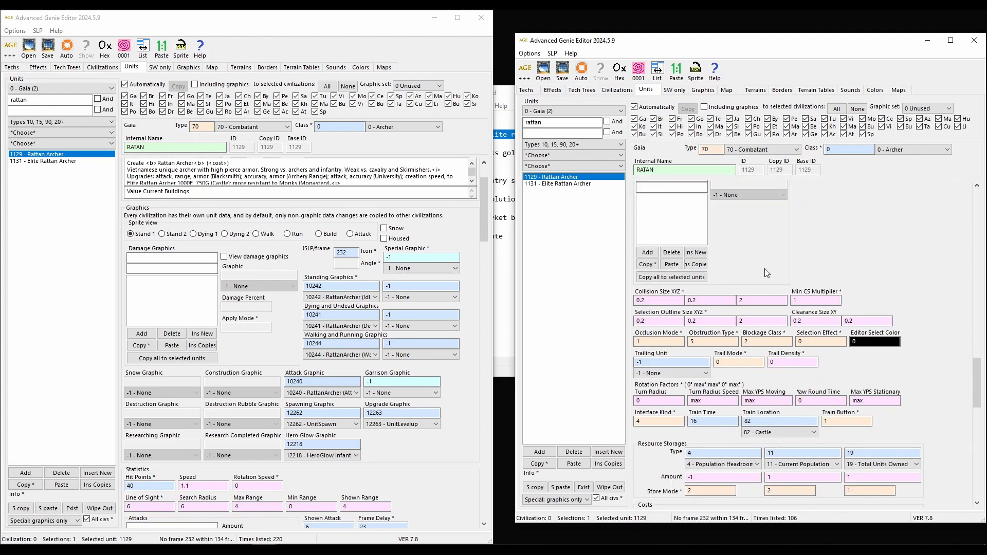
drag(661, 300, 615, 301)
scroll(789, 273, down, 4)
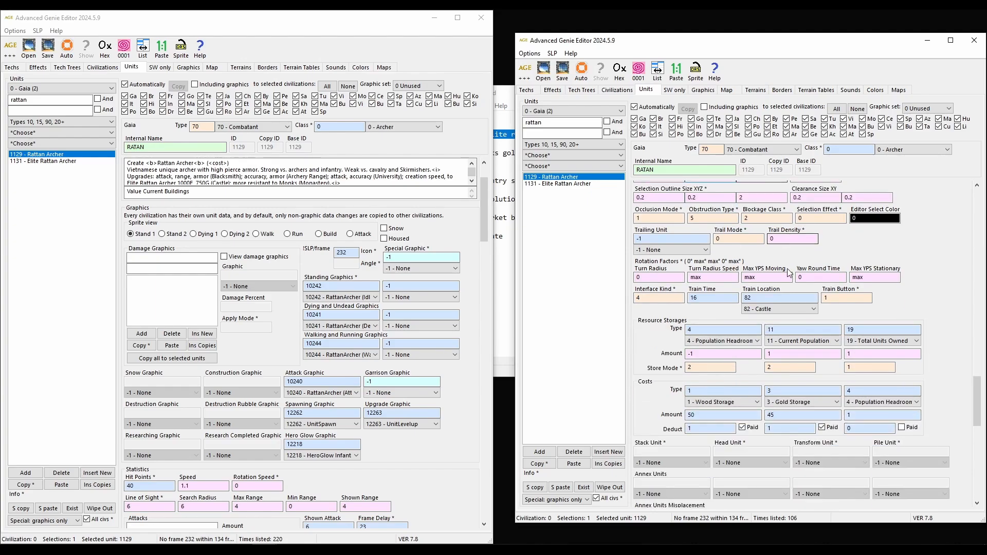
scroll(744, 308, down, 5)
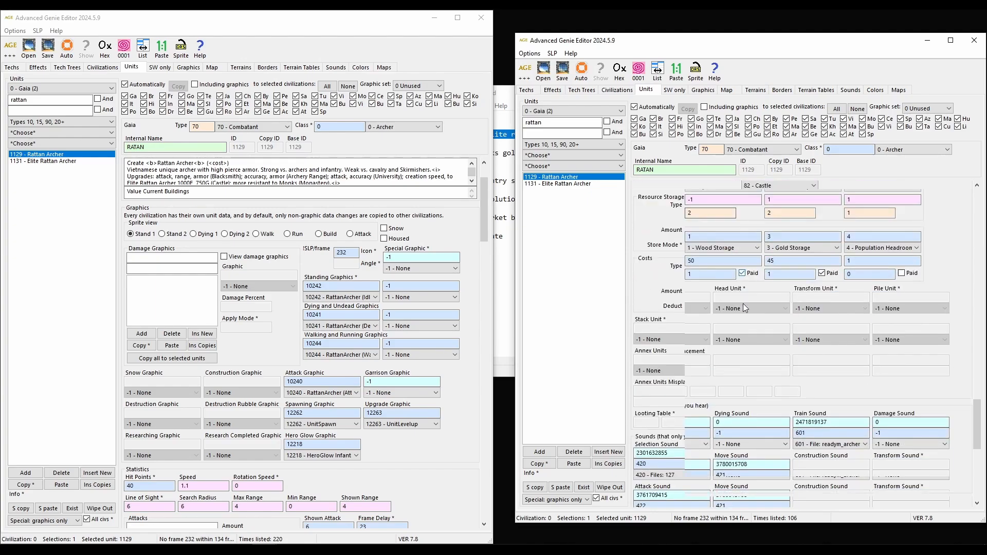
scroll(743, 303, up, 8)
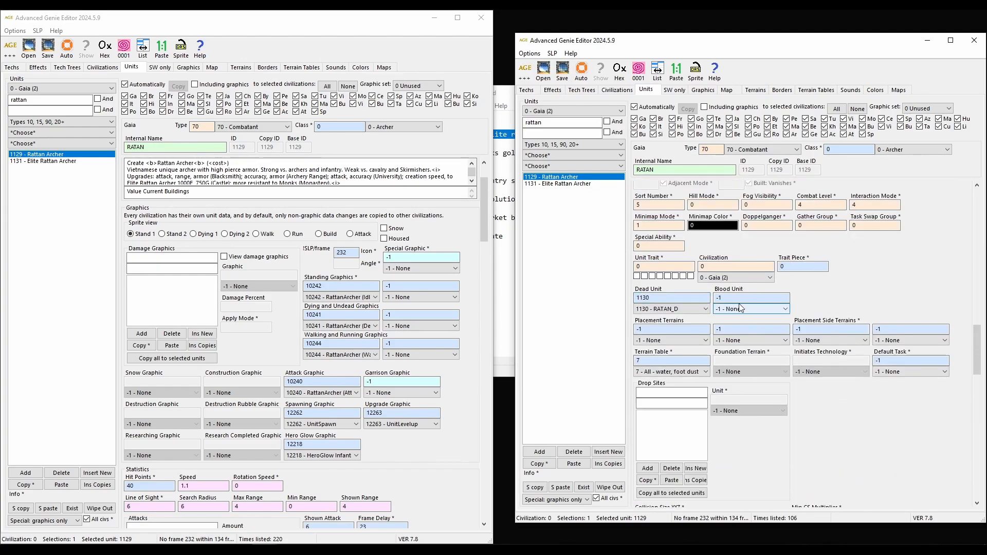
scroll(740, 307, up, 10)
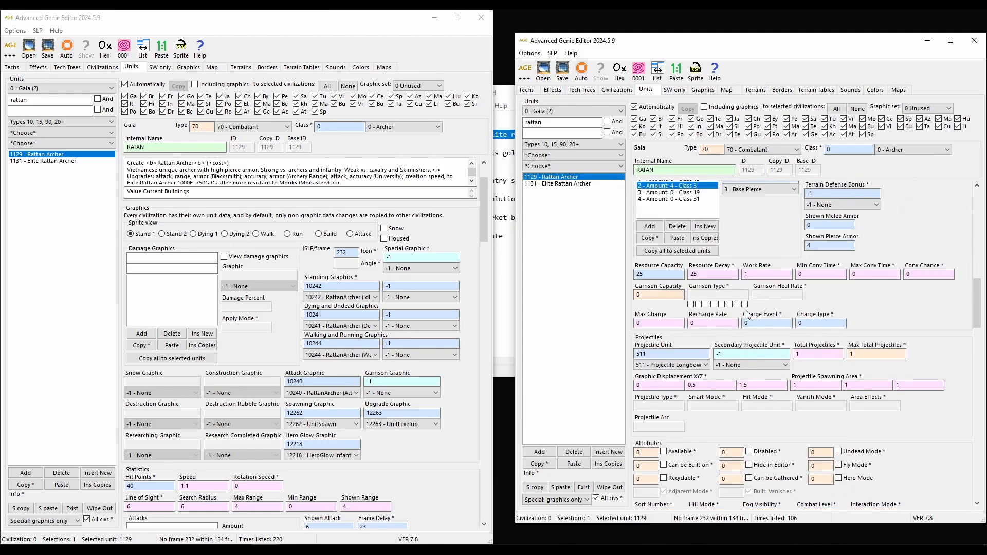
scroll(746, 314, up, 12)
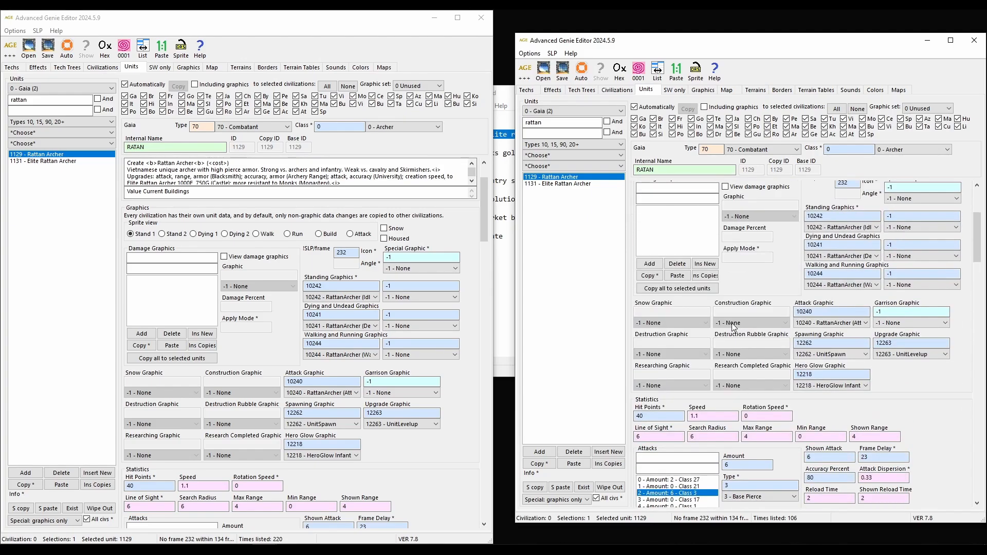
Check the planned changes in the Change10x.txt notes in Notepad, and select the Elite Rattan Archer in the first Advanced Genie Editor window.
click(512, 212)
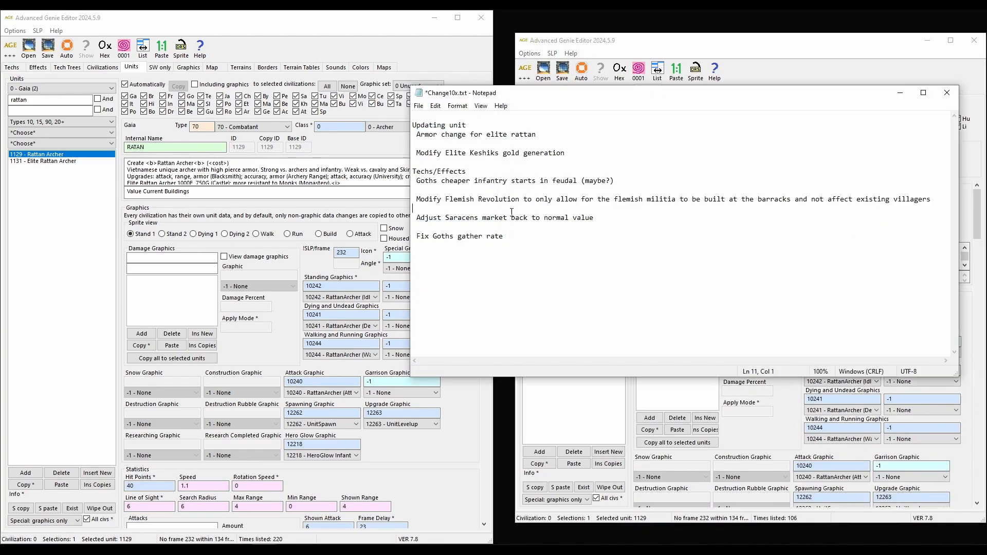
click(517, 405)
click(395, 53)
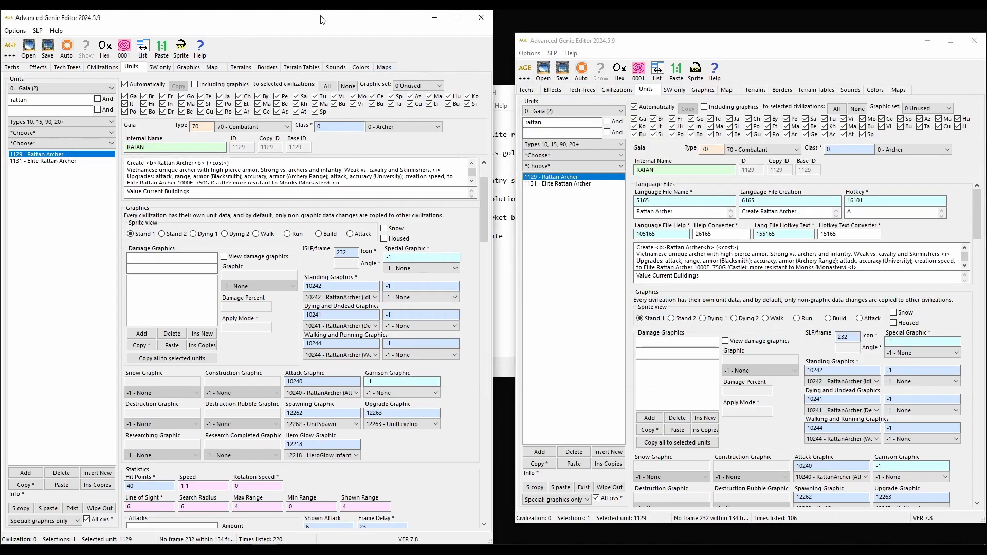
click(69, 161)
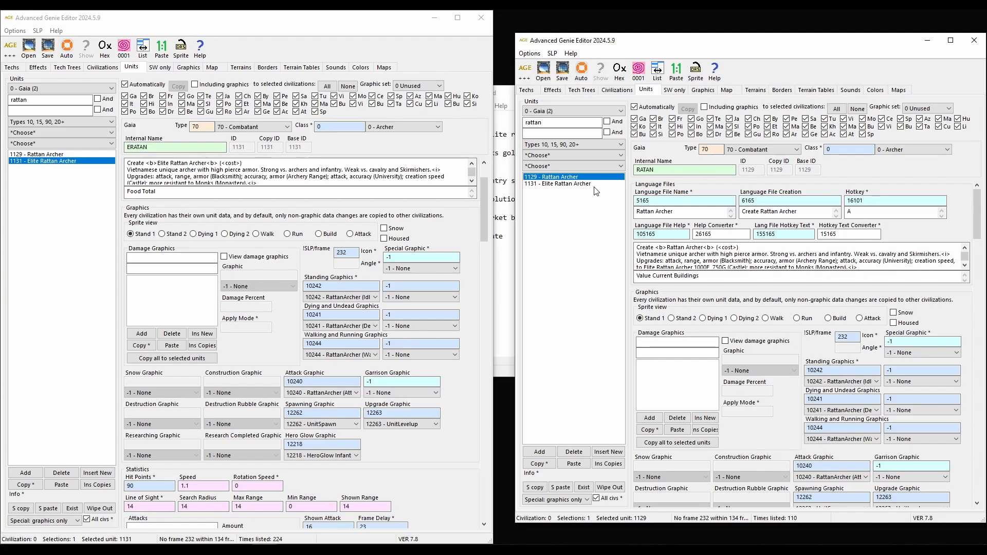
Compare the Base Pierce armor of the Rattan Archer and Elite Rattan Archer in the second editor window.
scroll(770, 286, down, 10)
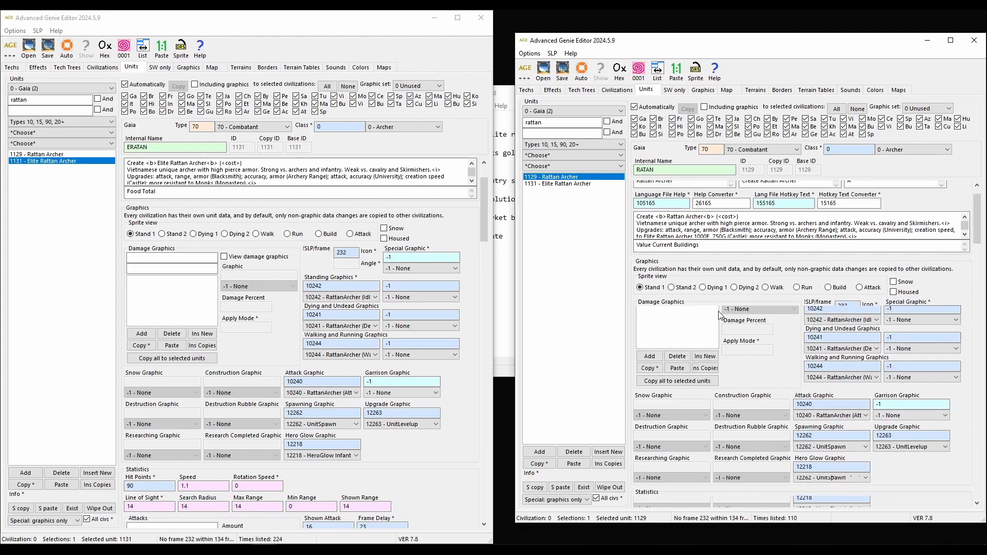
scroll(754, 279, up, 3)
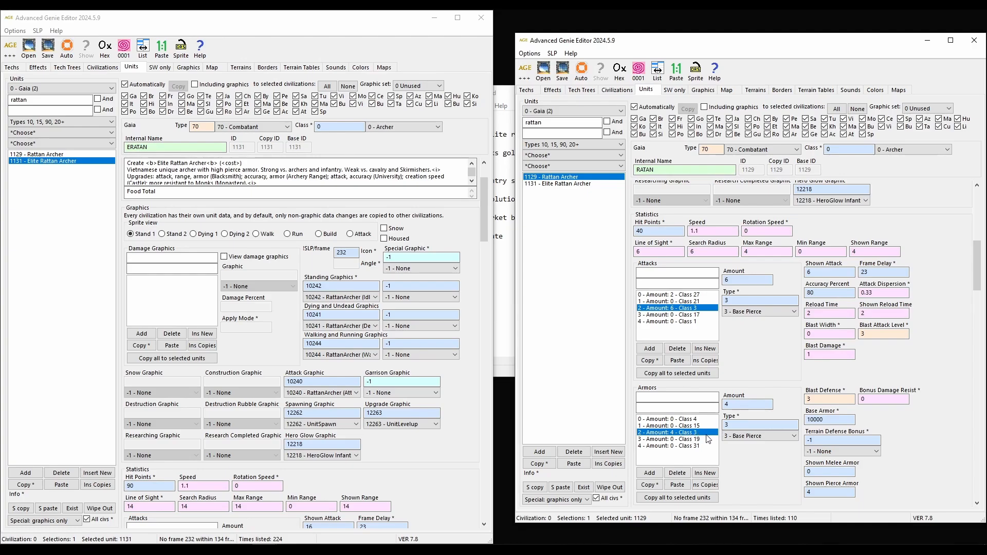
click(735, 406)
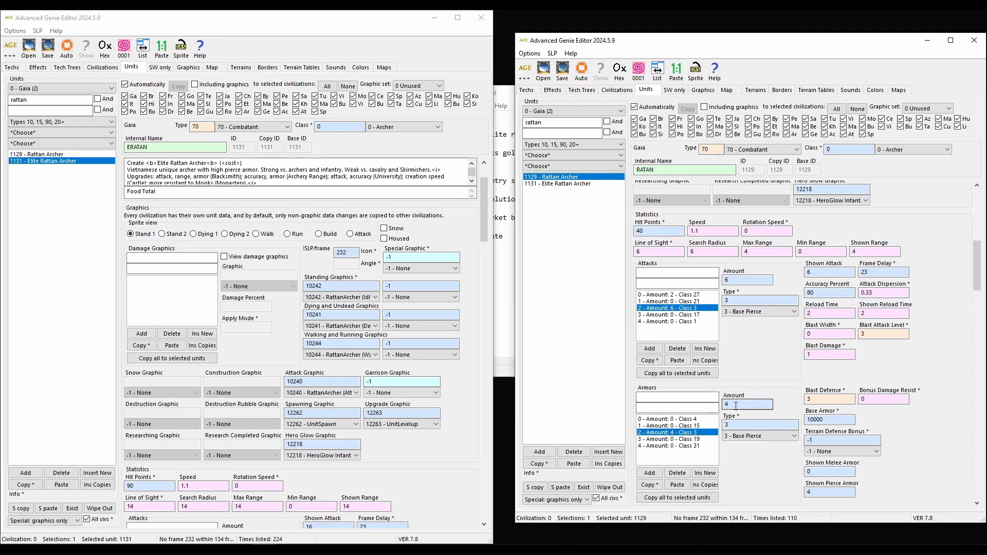
click(584, 184)
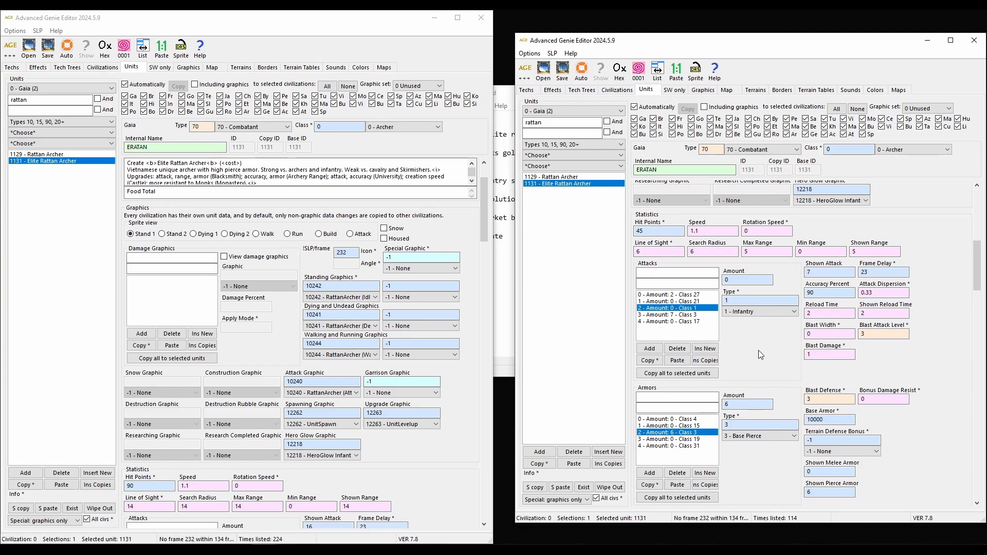
click(599, 177)
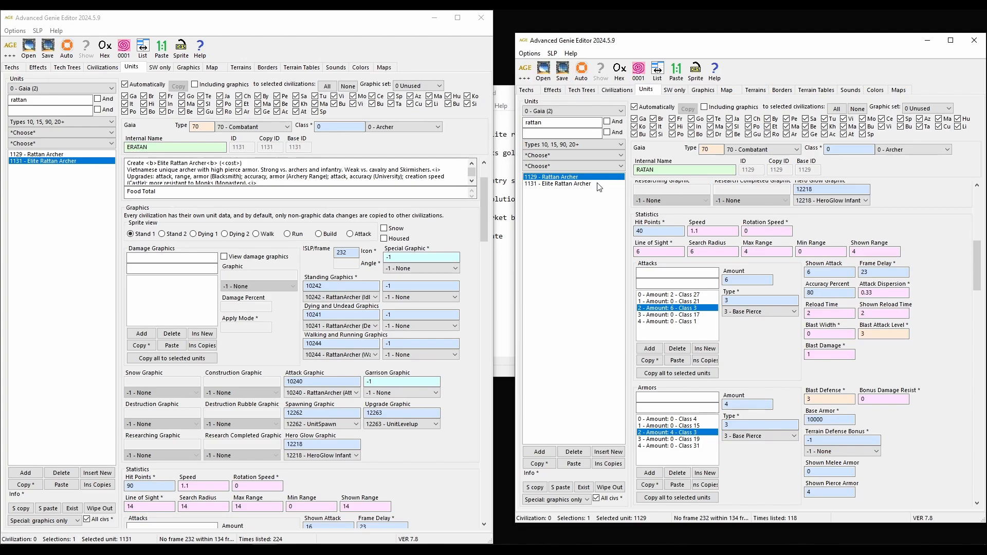
click(598, 184)
Compare the armor entries of the Elite Rattan Archer and Rattan Archer in the first editor window.
click(57, 165)
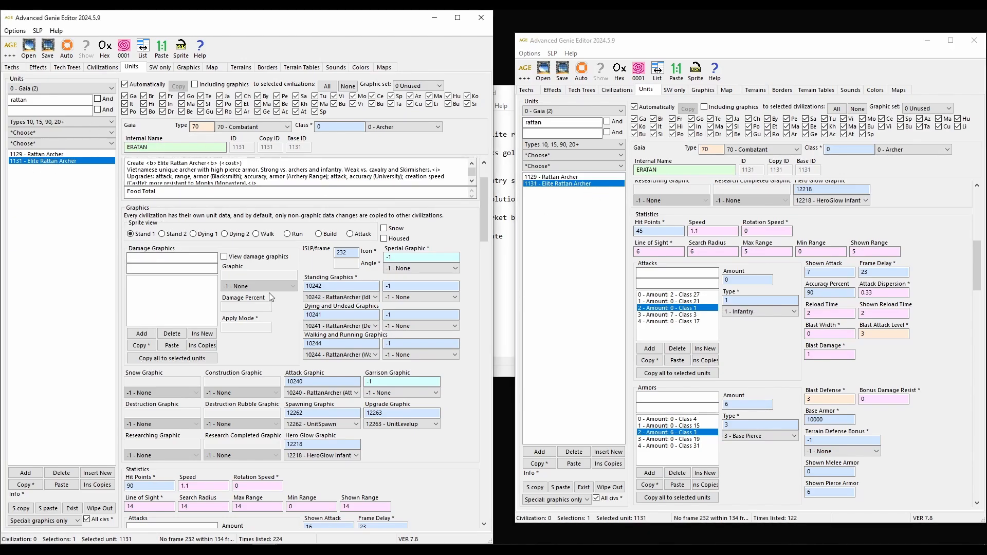
scroll(270, 293, down, 9)
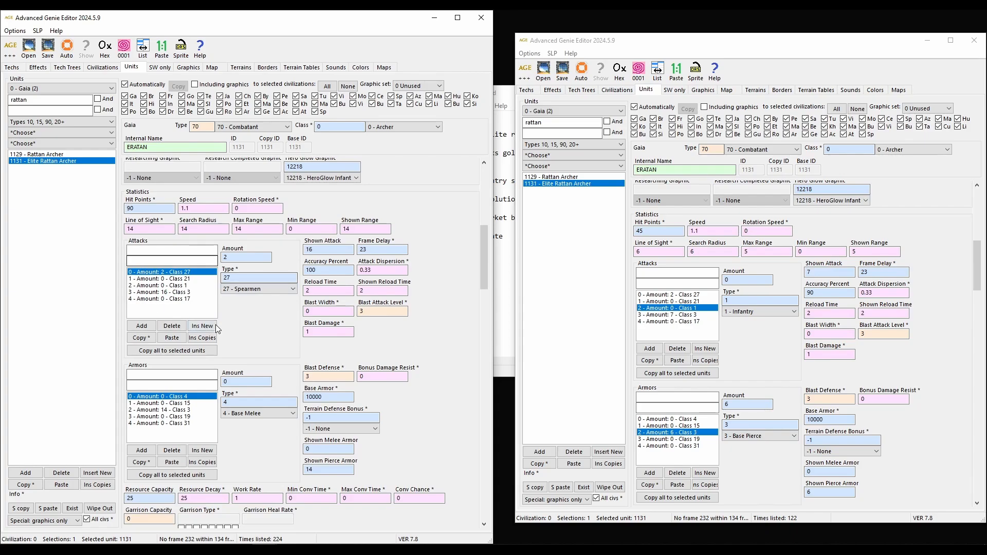
scroll(215, 325, down, 1)
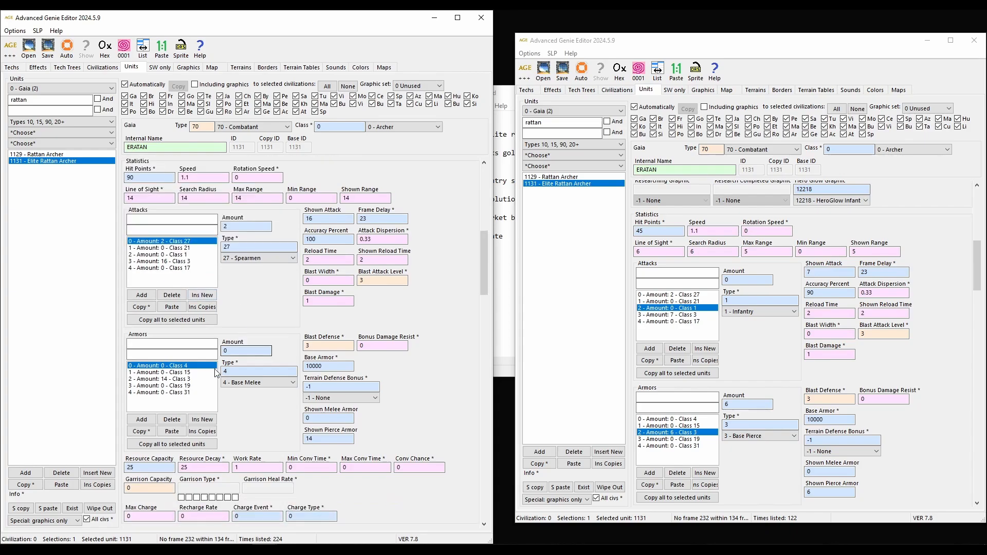
click(47, 155)
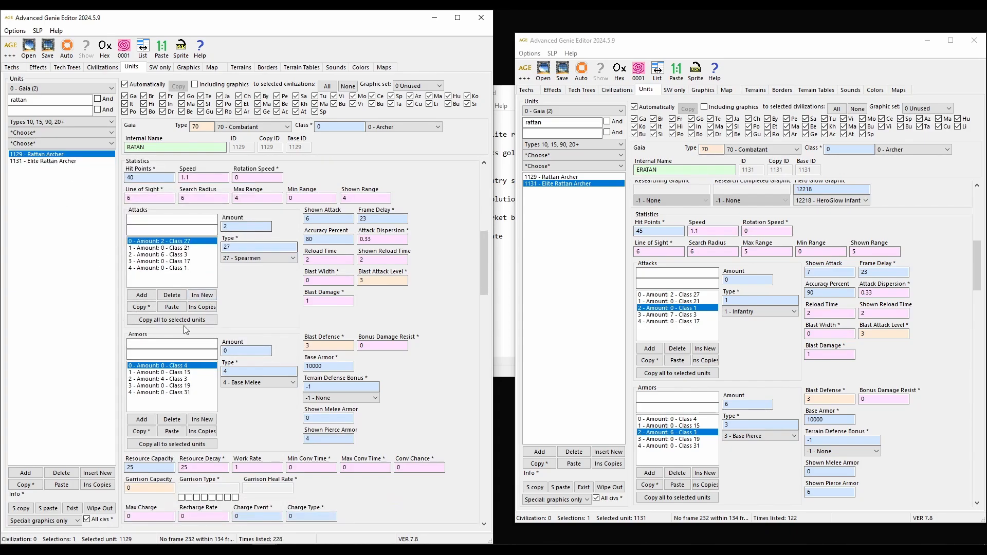
click(164, 379)
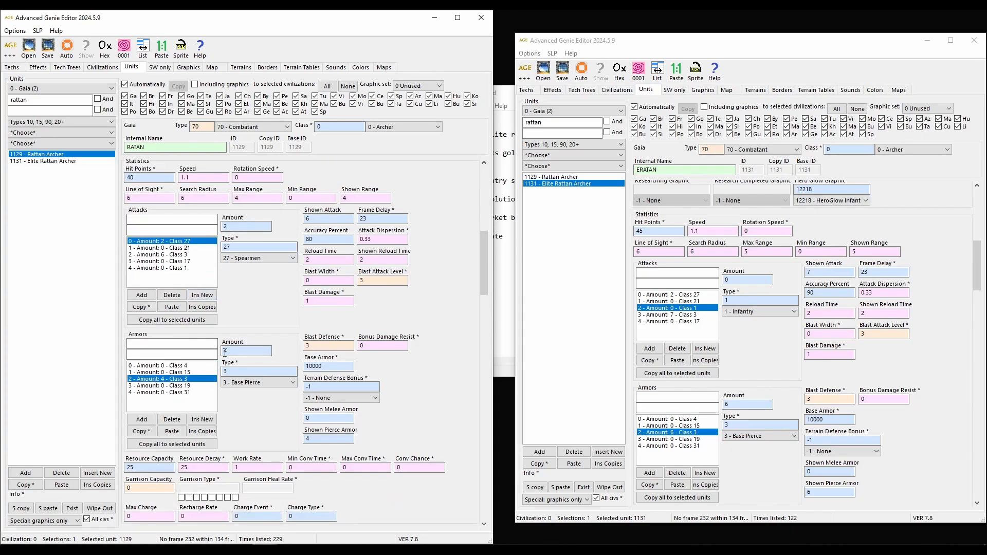
Set the Elite Rattan Archer's Base Pierce armor amount to 24 in the first editor window.
click(70, 161)
click(180, 385)
click(182, 381)
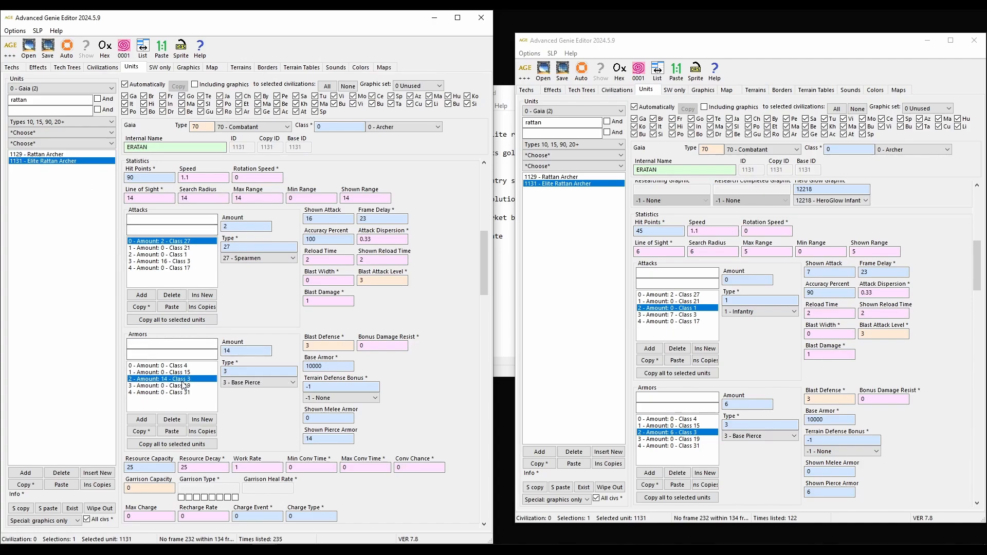
double_click(240, 350)
text(24)
key(Tab)
key(Tab)
Copy the Base Pierce armor amount into the Elite Rattan Archer's Shown Pierce Armor, making it 24.
drag(250, 353, 221, 352)
key(ctrl+c)
key(Tab)
key(Tab)
key(Tab)
key(Tab)
key(Tab)
key(Tab)
key(ctrl+v)
key(Tab)
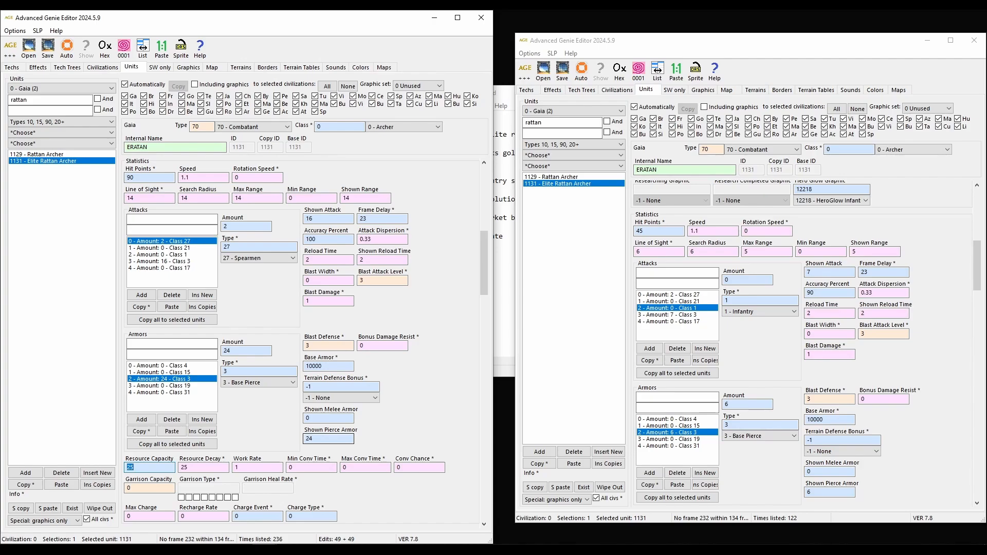
double_click(227, 350)
right_click(222, 353)
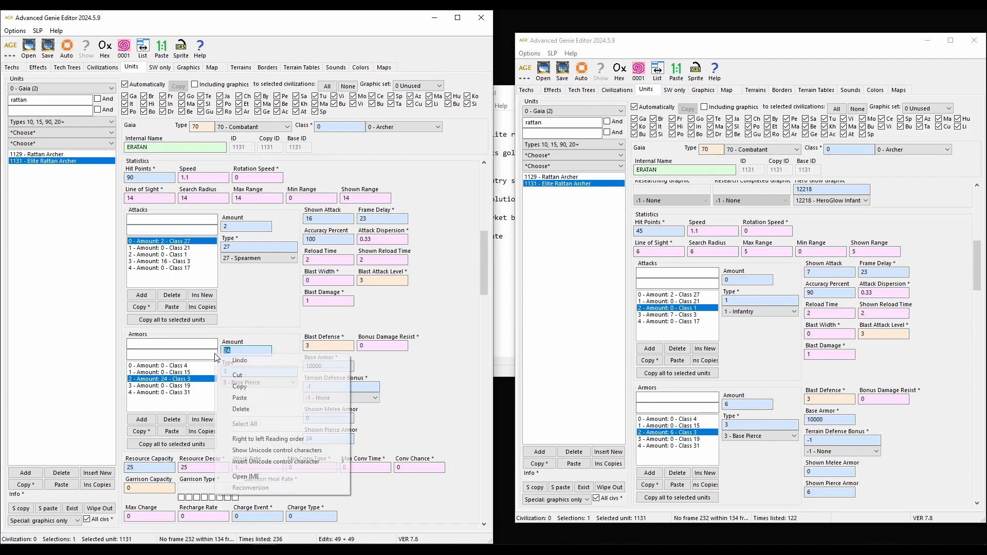
click(239, 328)
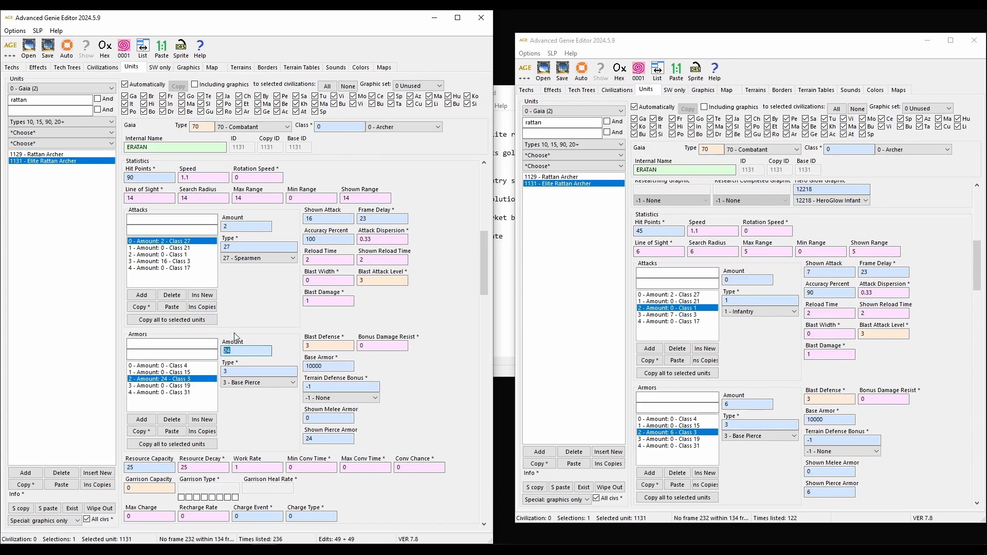
click(238, 320)
Switch to the Change10x.txt notes in Notepad and mark the "Armor change for elite rattan" line with an x.
click(502, 204)
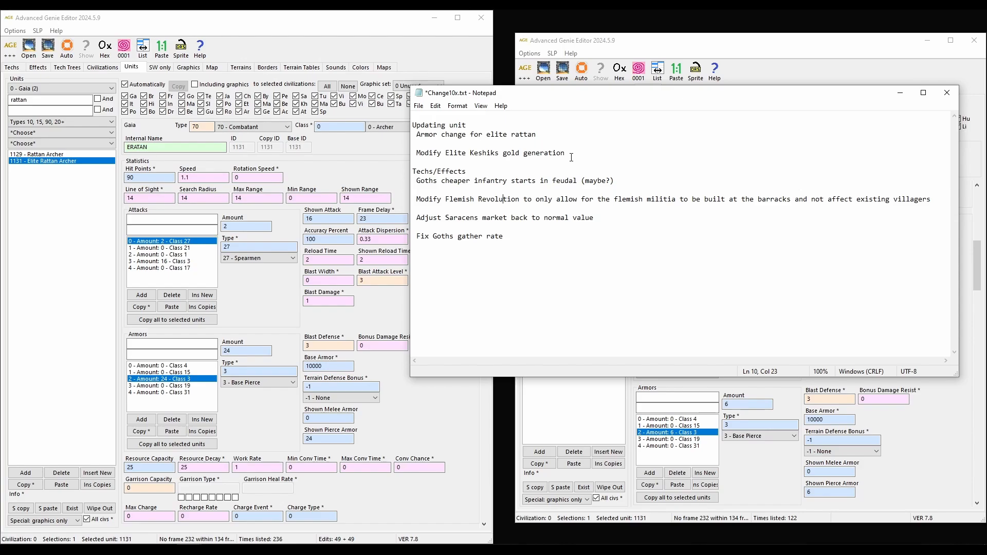
drag(566, 152, 419, 154)
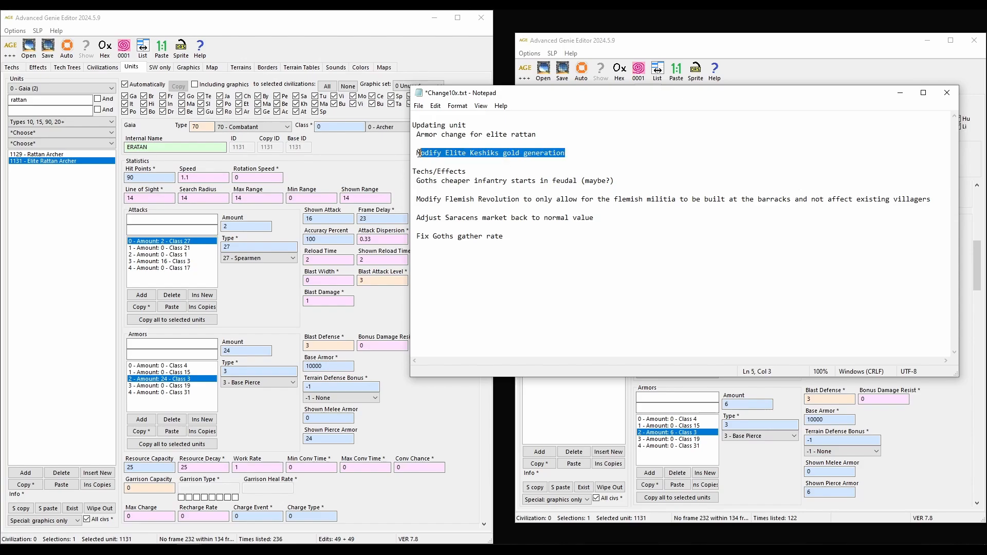
click(544, 133)
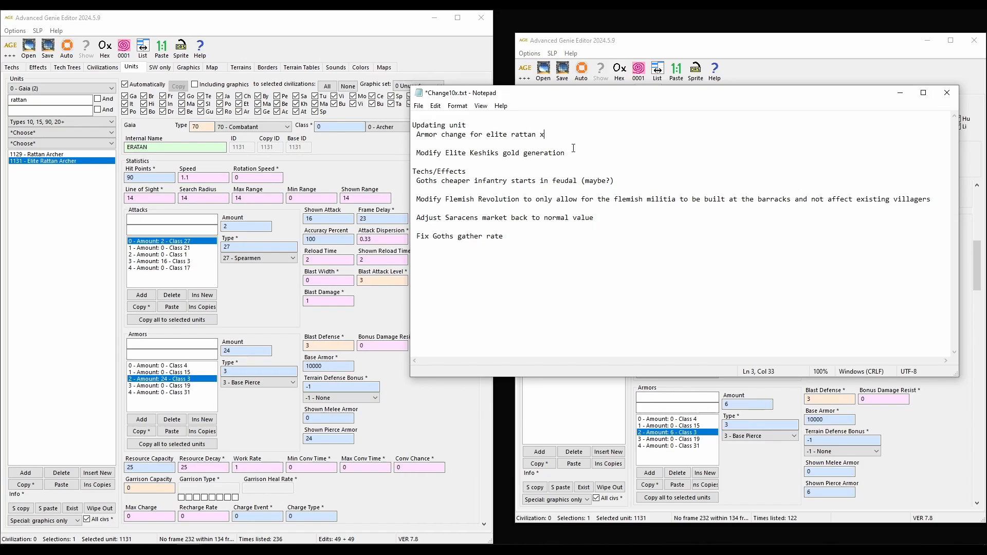
click(573, 149)
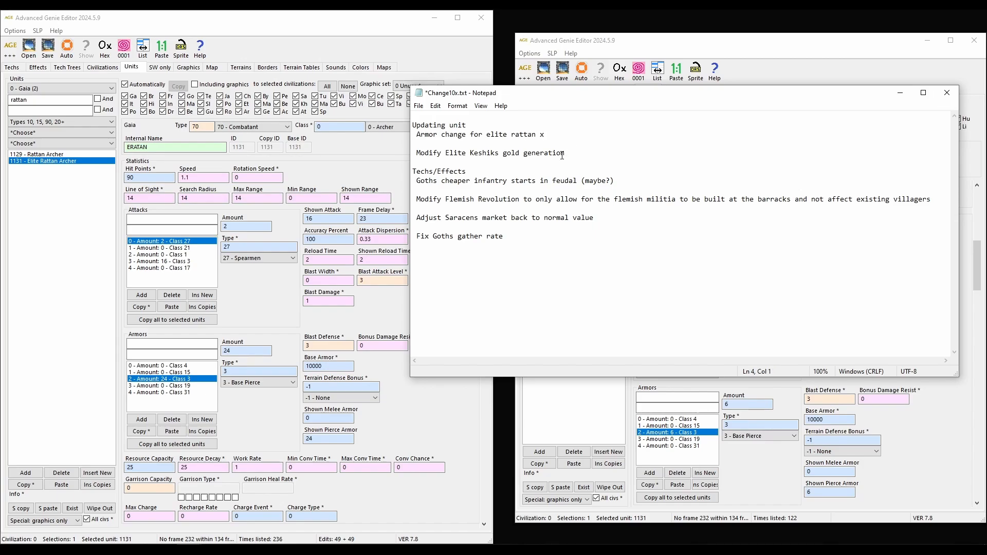
Return to Advanced Genie Editor, filter the units by "kesh" in both windows and select the Keshik in each.
click(454, 422)
click(747, 389)
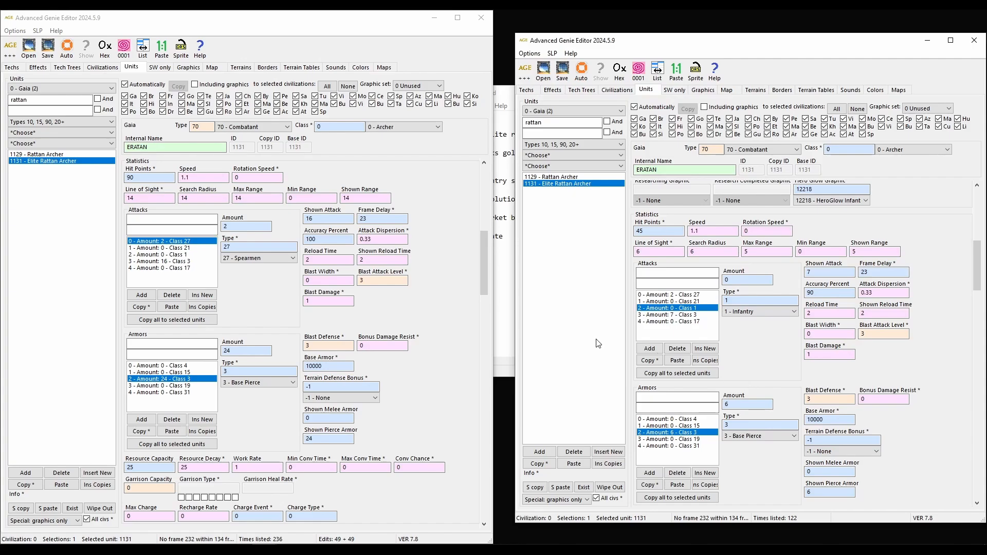
double_click(545, 122)
text(kesh)
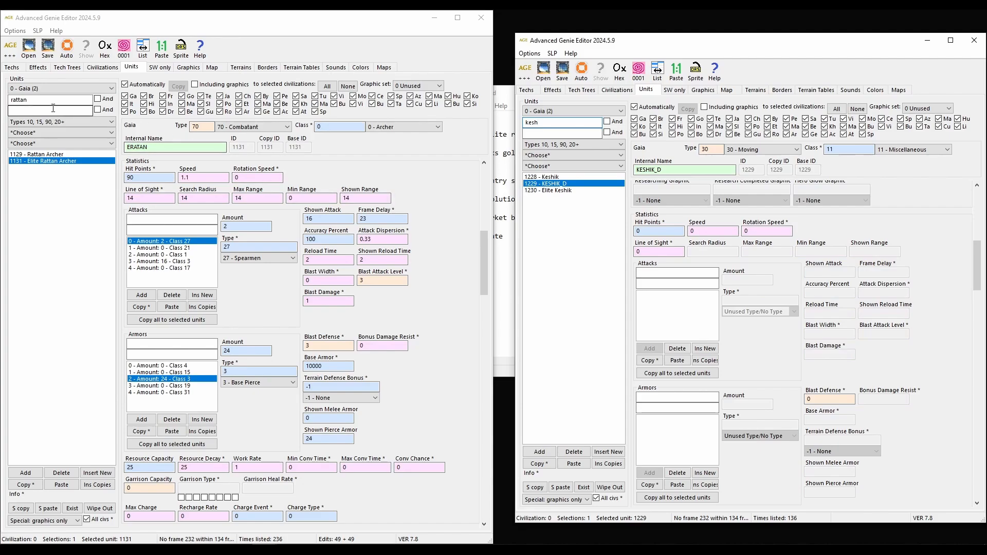
double_click(11, 100)
text(kesh)
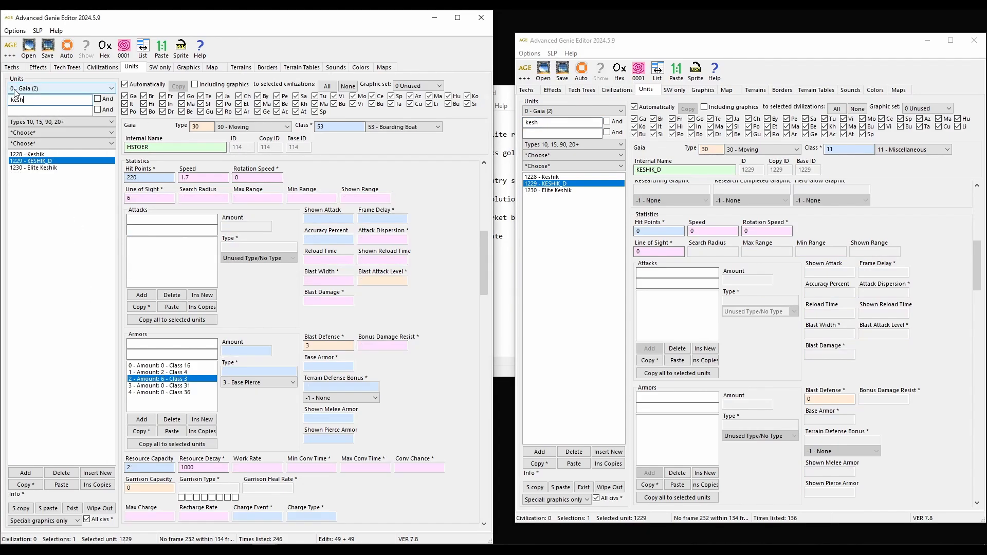
click(71, 154)
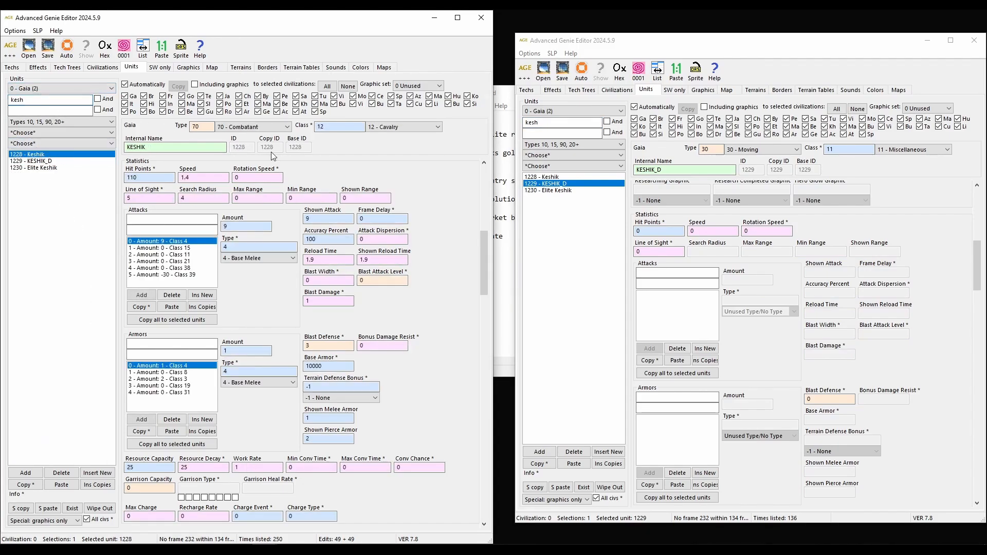
click(585, 175)
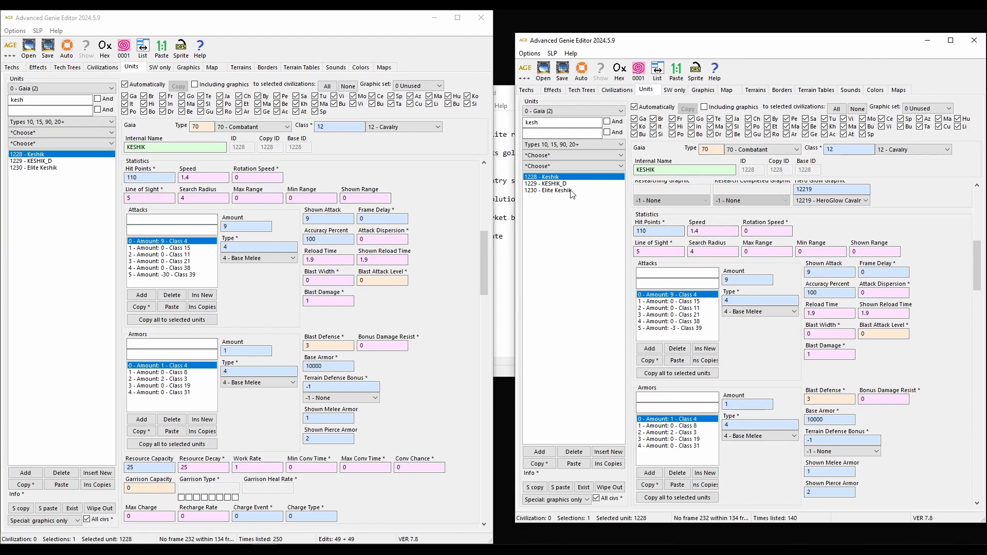
Find the Keshik's task list in the second editor window and show its first Generate Resources task.
scroll(853, 270, down, 10)
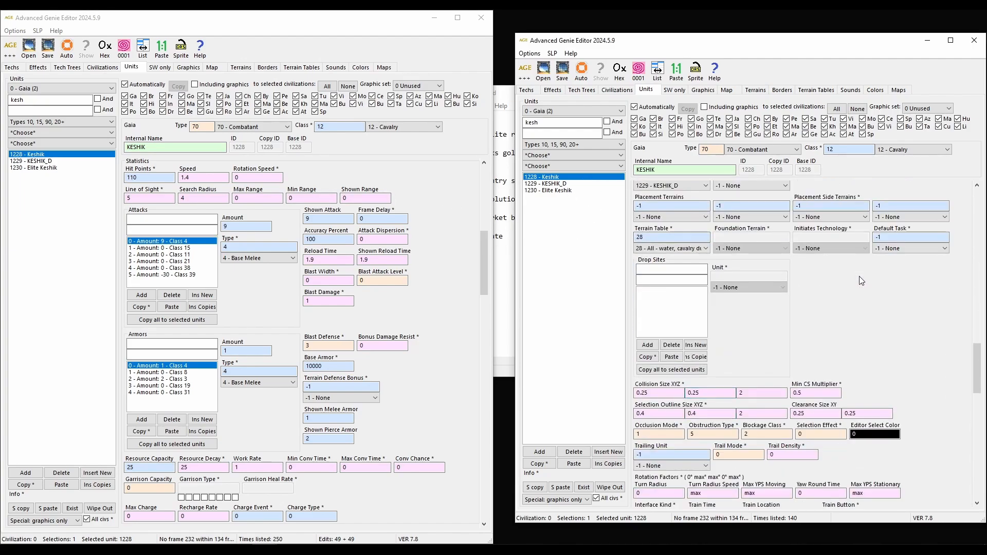
scroll(854, 313, down, 8)
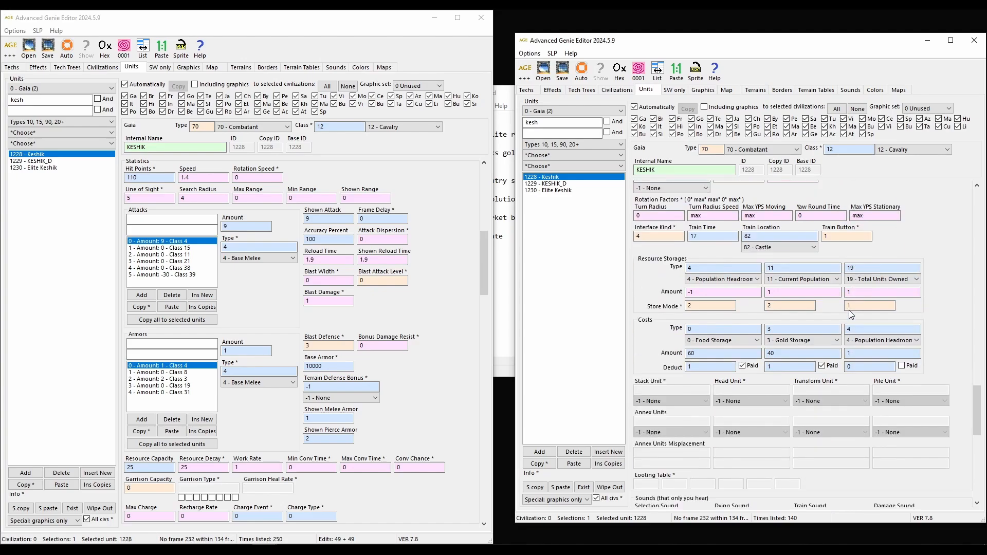
scroll(847, 310, down, 5)
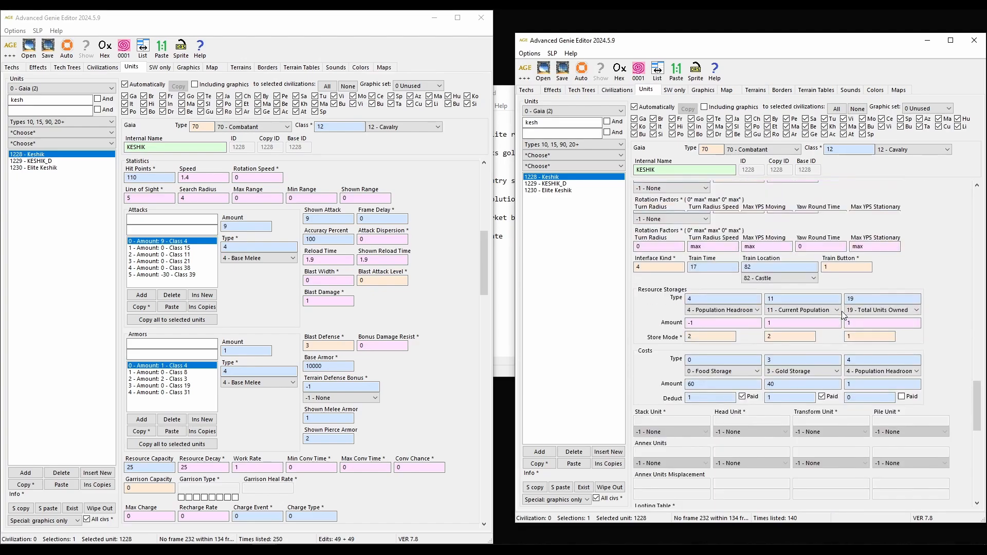
scroll(837, 313, down, 4)
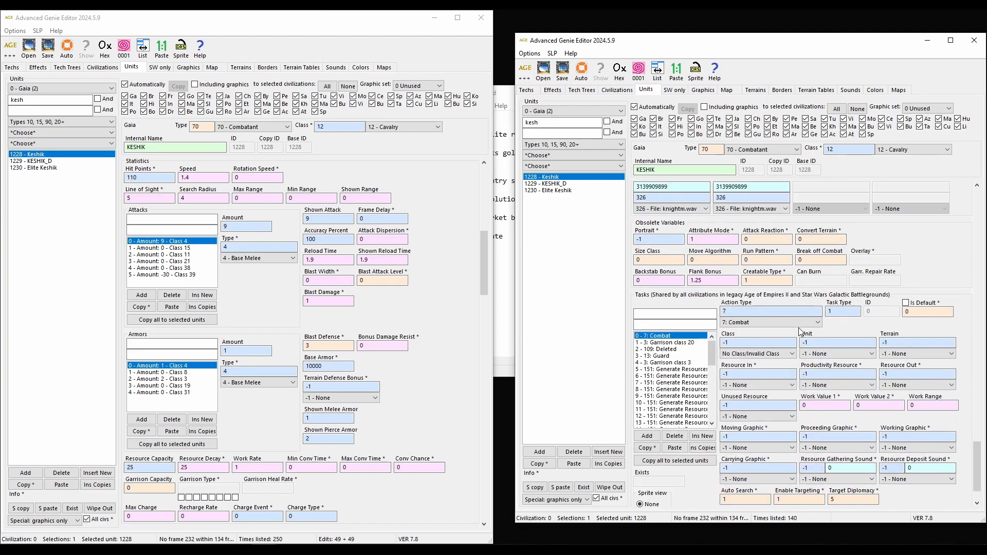
click(661, 370)
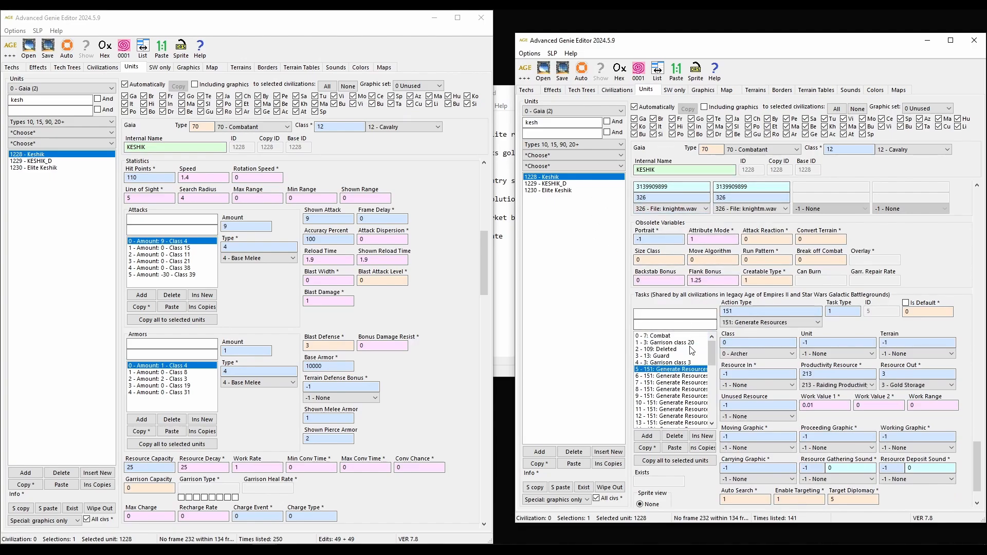
Check the last Generate Resources task, number 25, and go back to task 5 of the Keshik.
scroll(666, 375, down, 3)
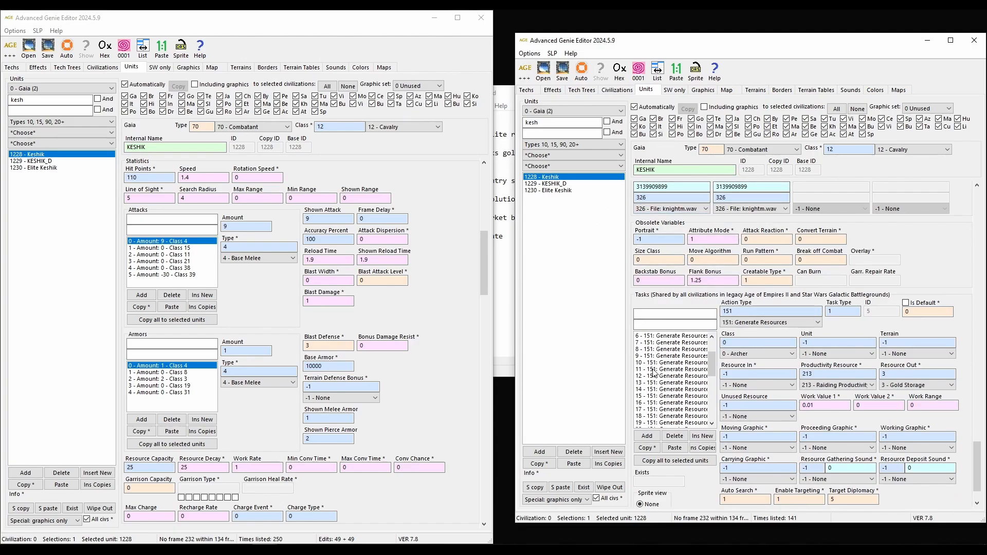
scroll(662, 362, down, 3)
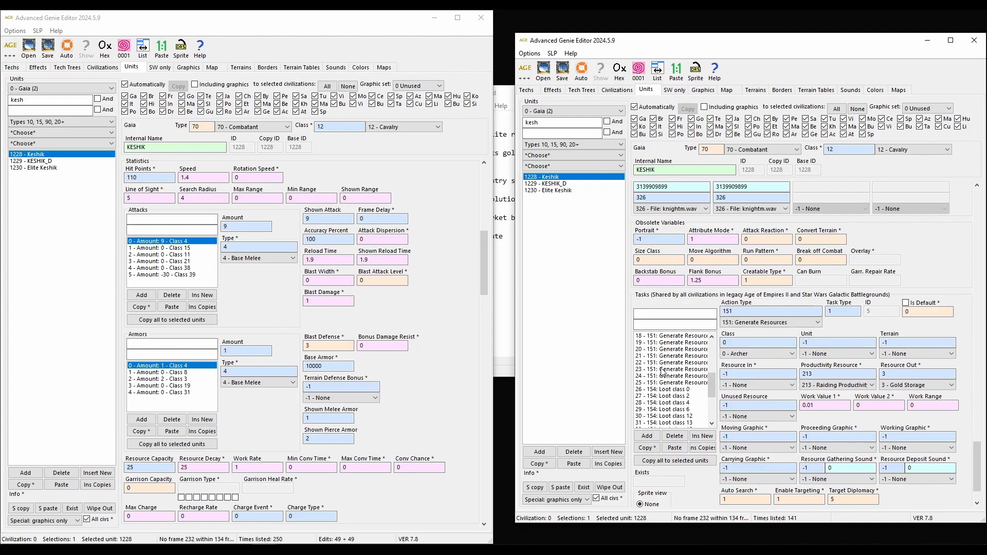
click(672, 383)
scroll(672, 382, up, 6)
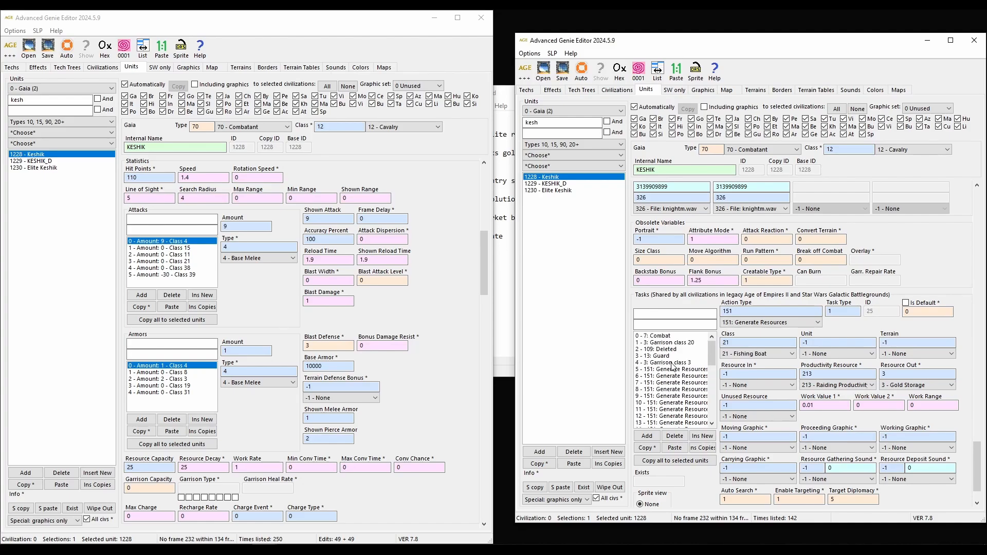
click(662, 371)
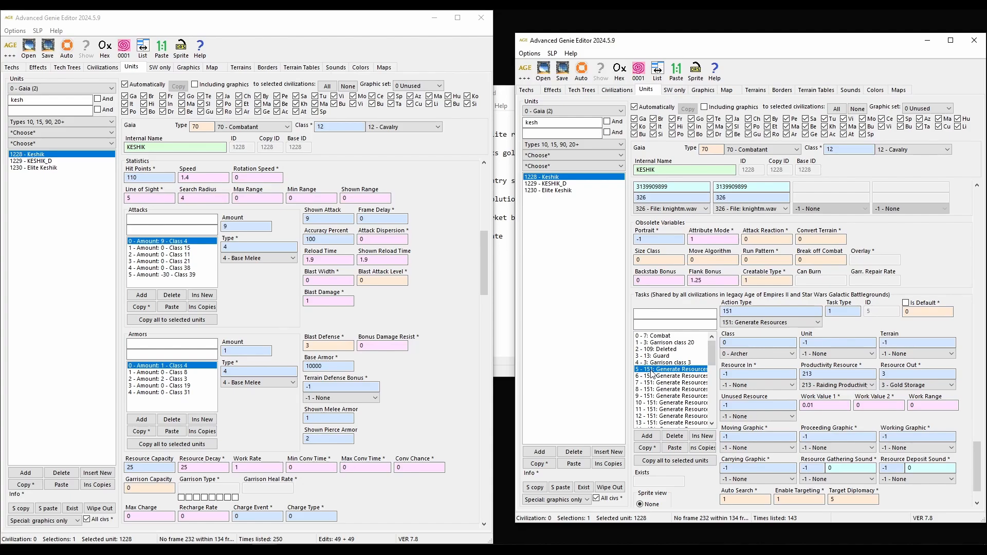
Compare the Class setting of the Keshik's Generate Resources tasks 5 and 6.
key(Down)
key(Up)
click(688, 369)
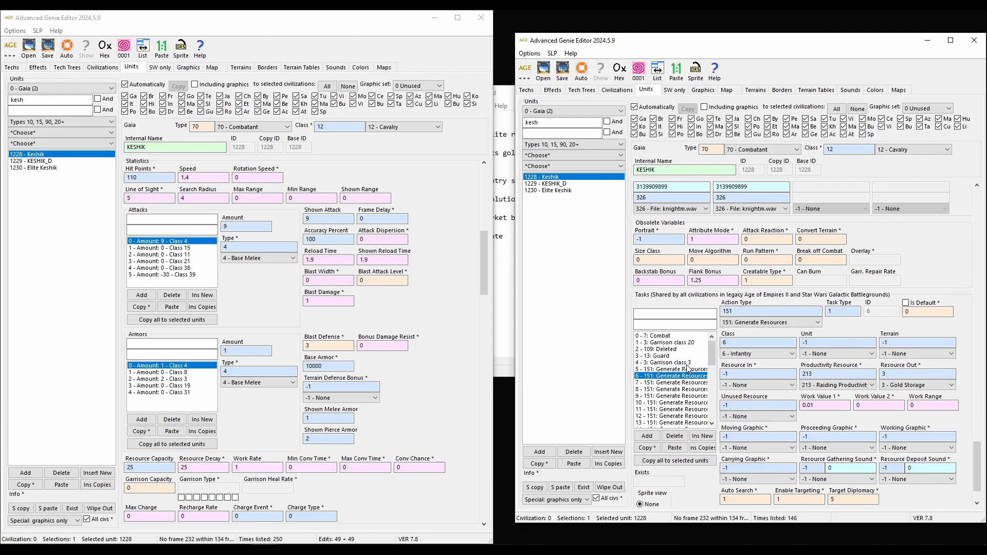
click(689, 369)
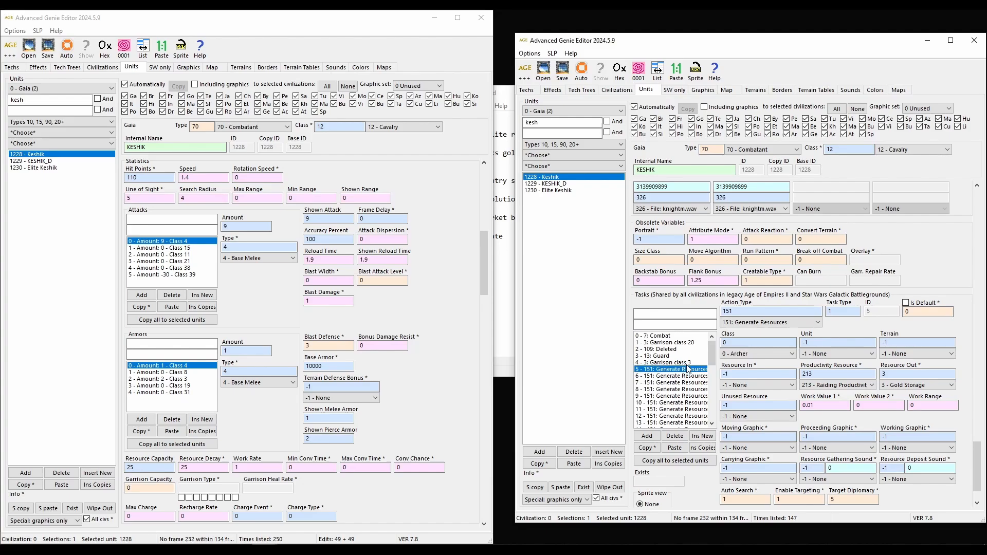
click(750, 356)
click(752, 354)
Go through the Keshik's Generate Resources tasks from number 6 onward to examine which class each one targets.
click(690, 376)
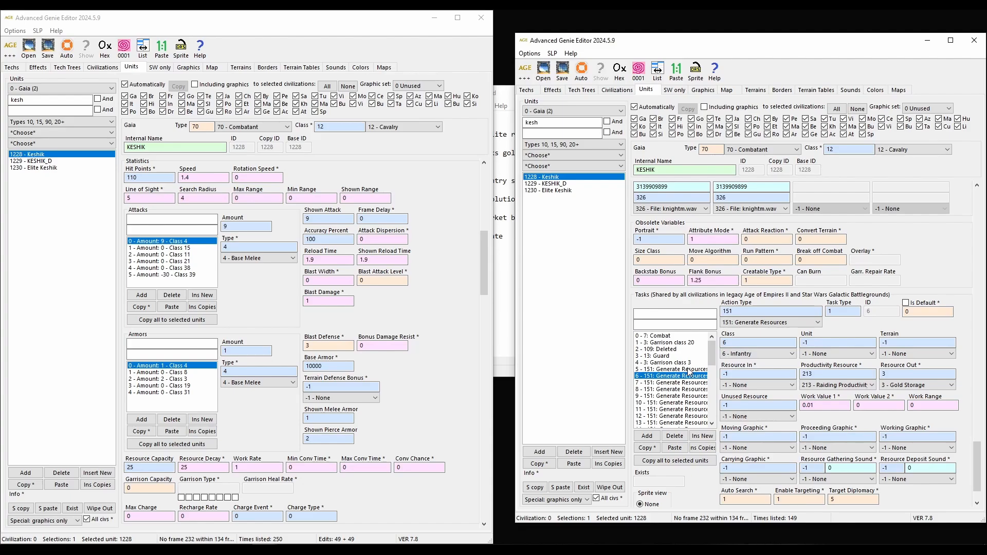
key(Down)
key(Down)
key(Down)
key(Down)
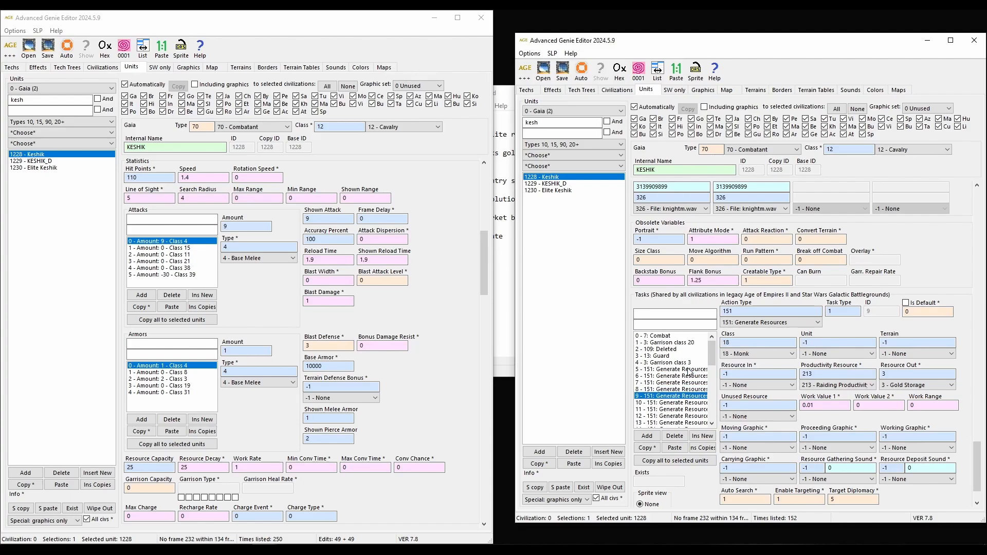
key(Down)
key(Down)
key(Down)
key(Down)
key(Down)
key(Down)
key(Down)
key(Down)
key(Down)
key(Down)
key(Down)
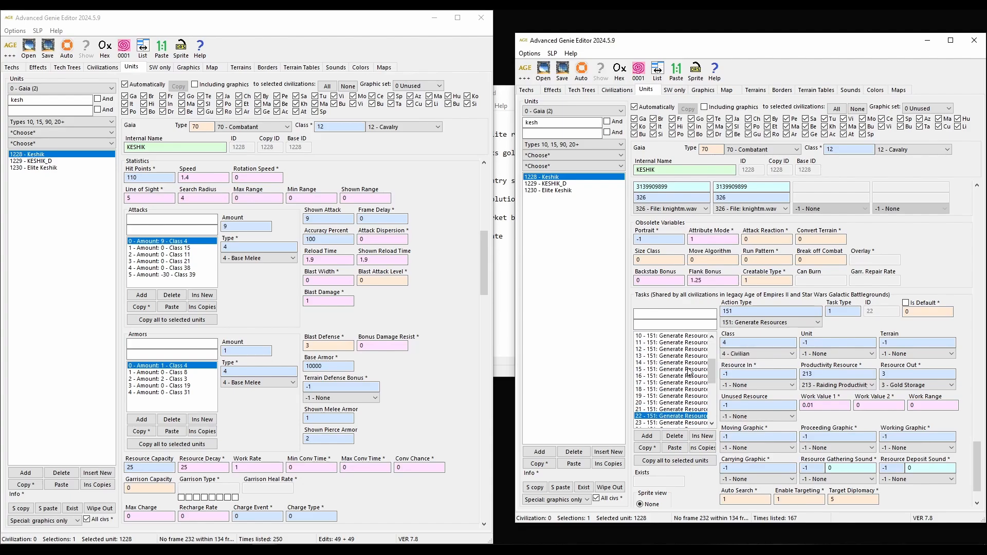
key(Up)
key(Up)
scroll(690, 373, up, 4)
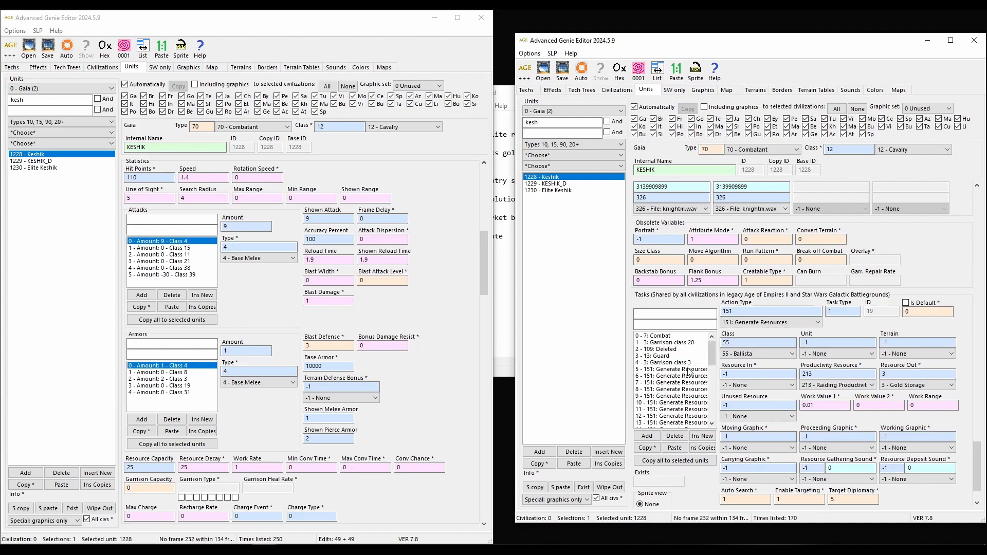
Examine the Action Type and the available Resource Out options of the Keshik's Generate Resources task 5.
click(670, 370)
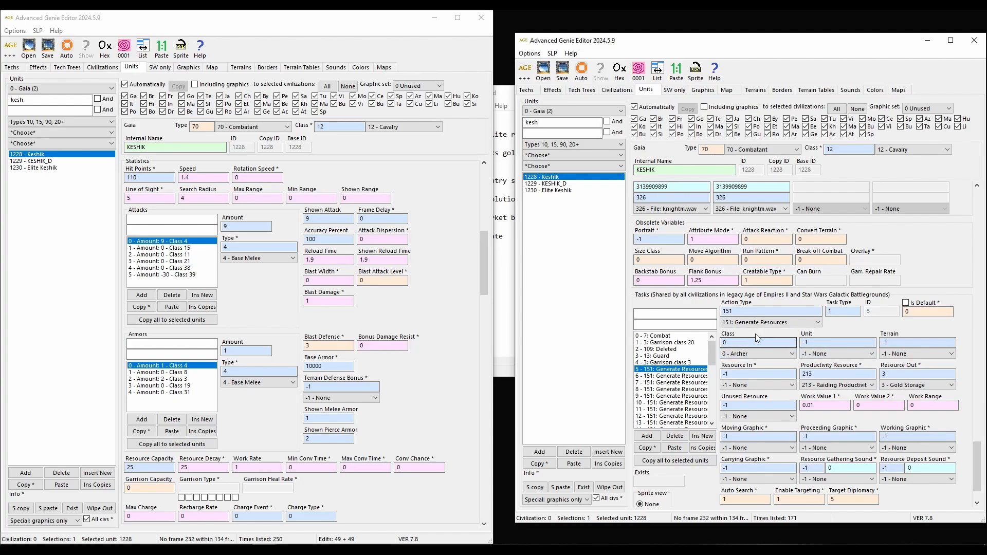
click(765, 323)
click(765, 323)
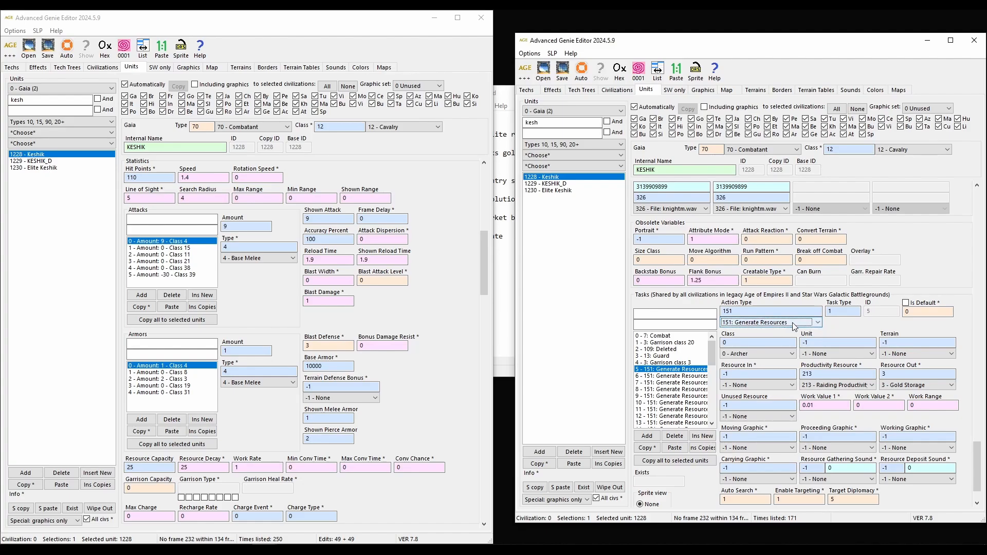
click(914, 386)
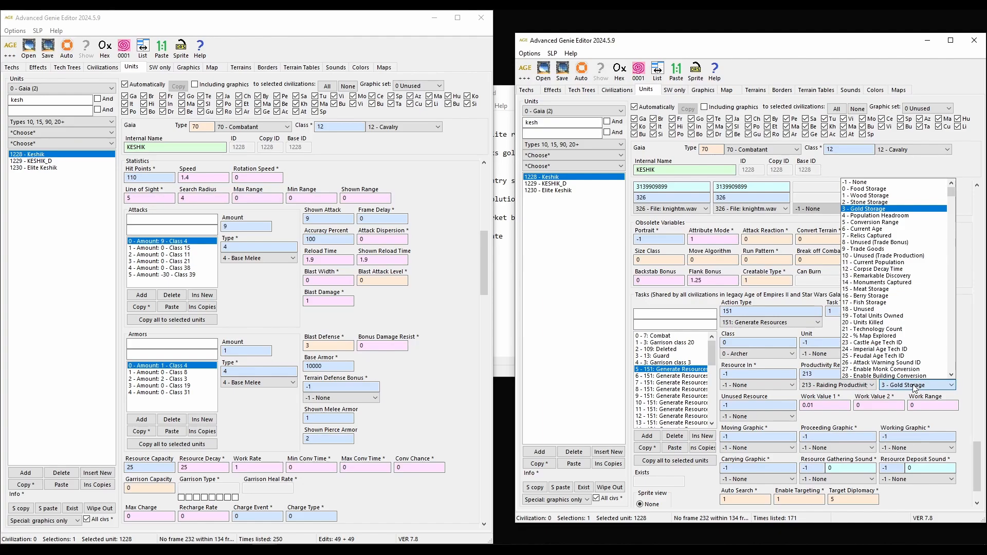
click(914, 387)
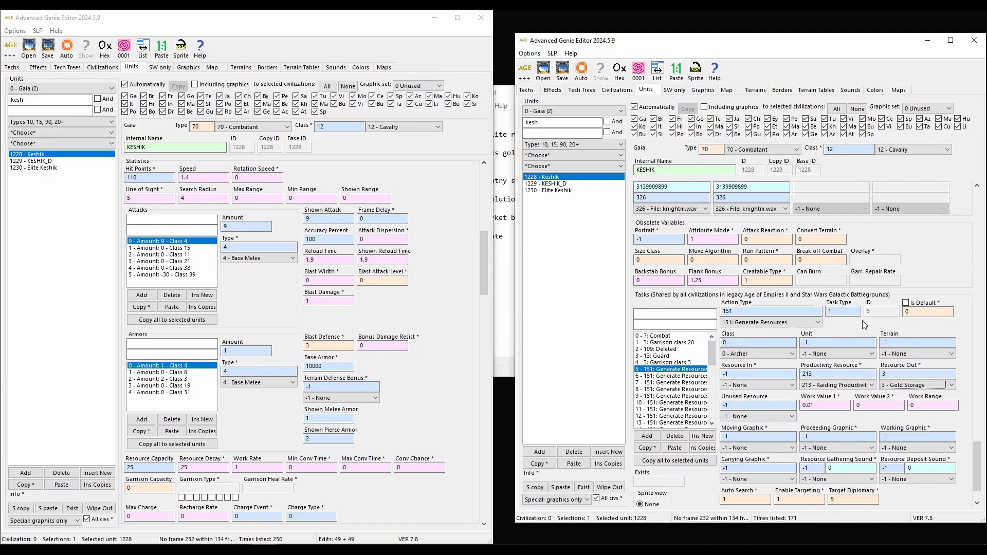
click(925, 386)
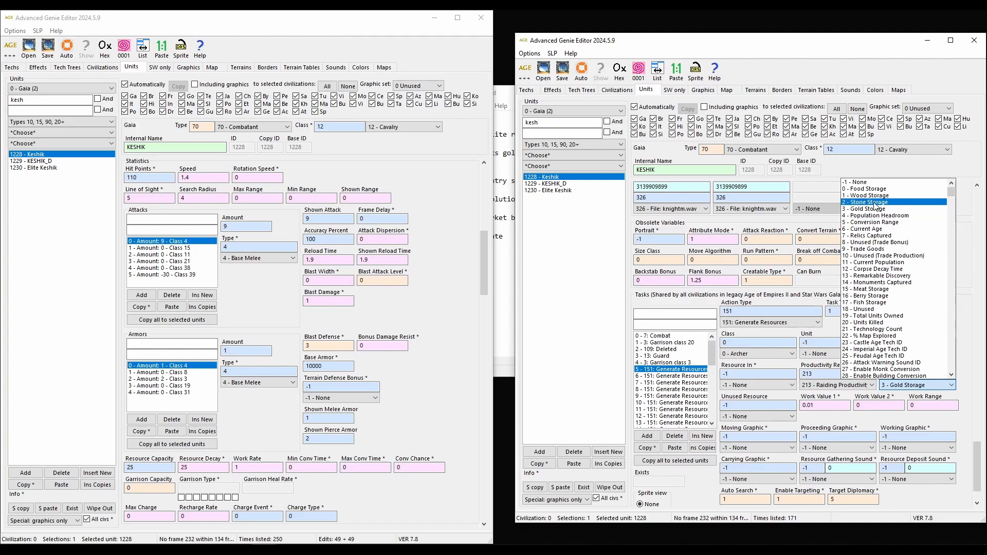
click(805, 292)
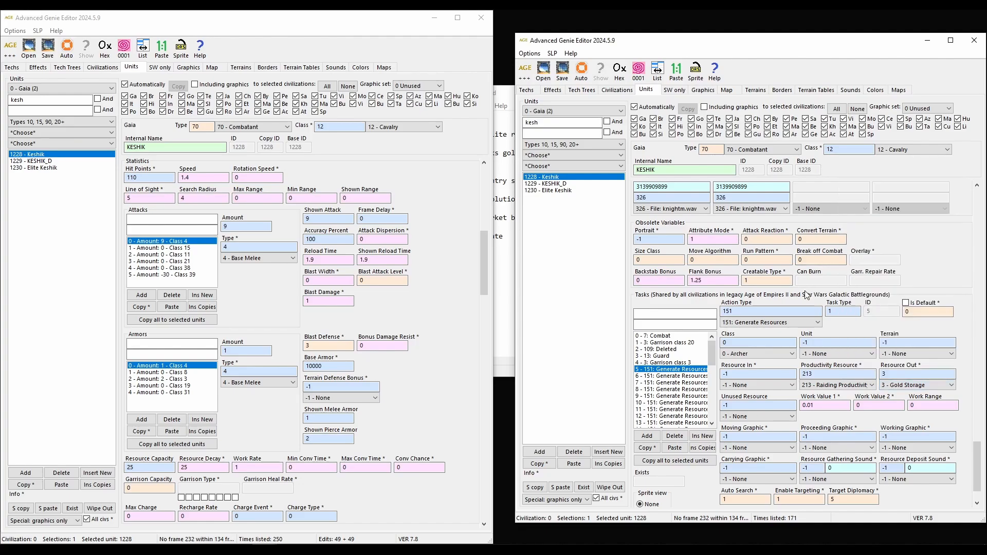
click(753, 322)
click(745, 324)
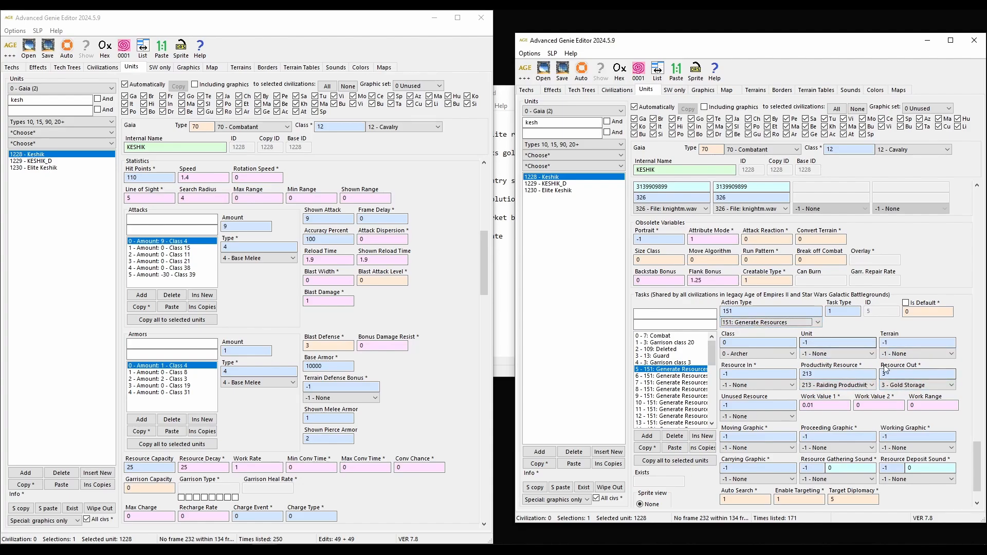
Read the descriptions of the Resource Out and Work Value 1 fields for Generate Resources task 5.
double_click(900, 374)
click(895, 374)
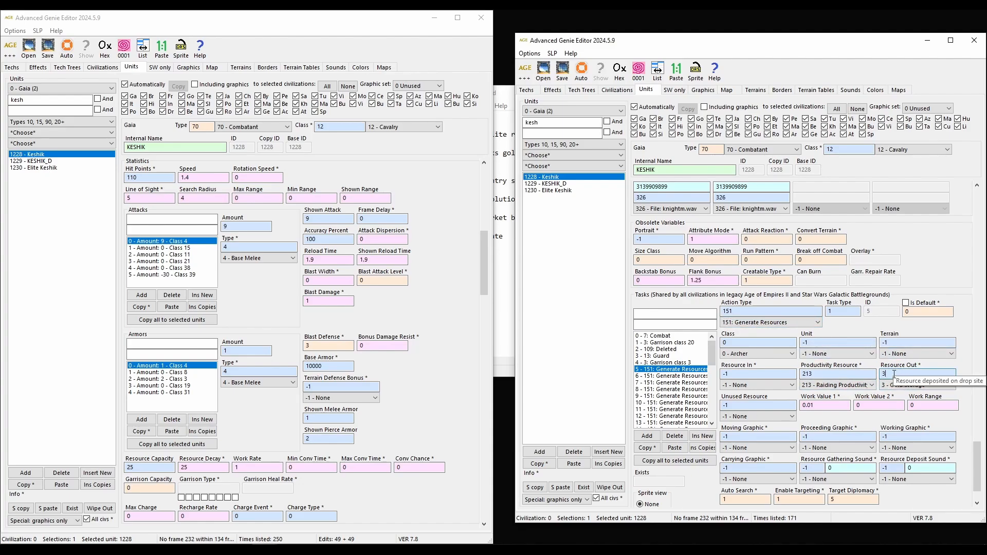
double_click(829, 405)
click(829, 406)
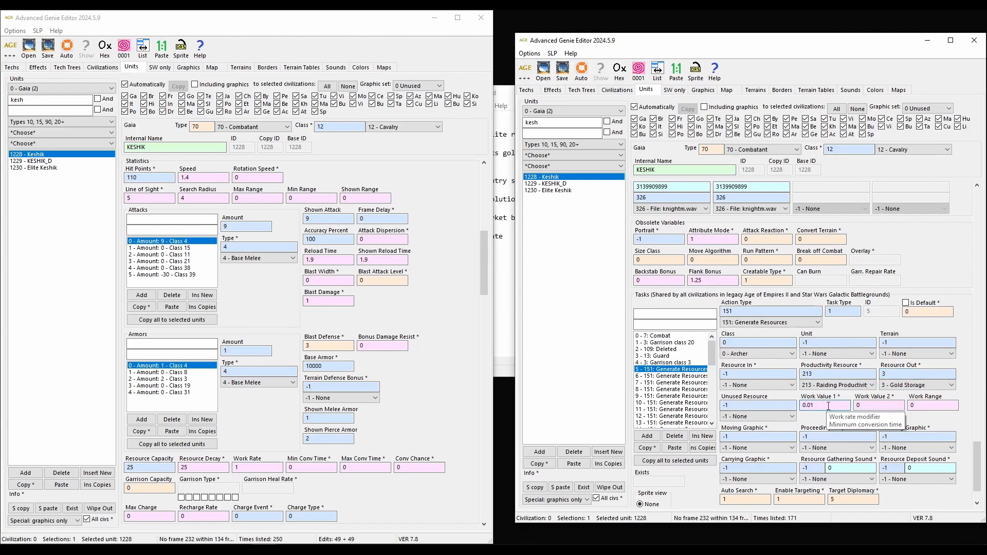
Examine the available Productivity Resource options and the Work Value 1 entry of the Keshik's Generate Resources task 5.
click(825, 376)
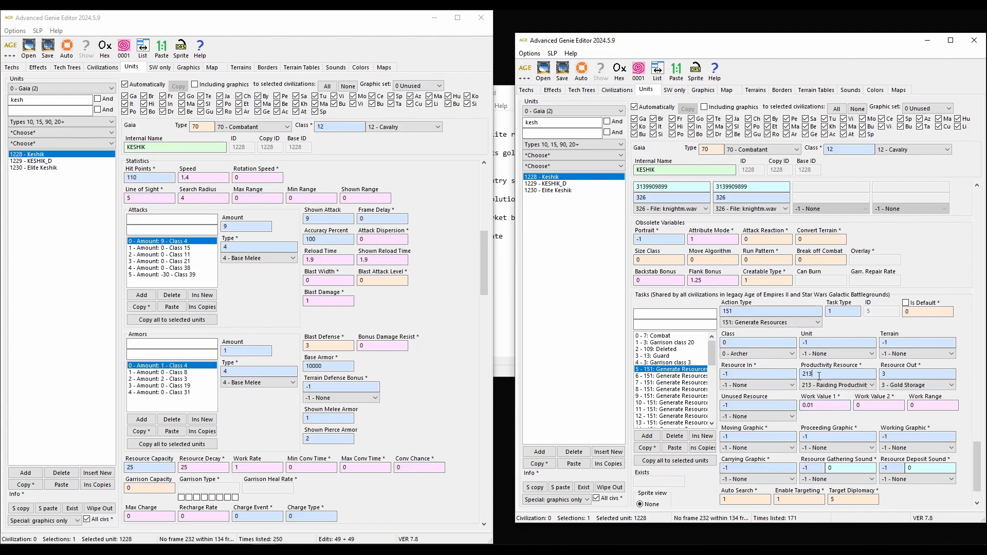
click(827, 386)
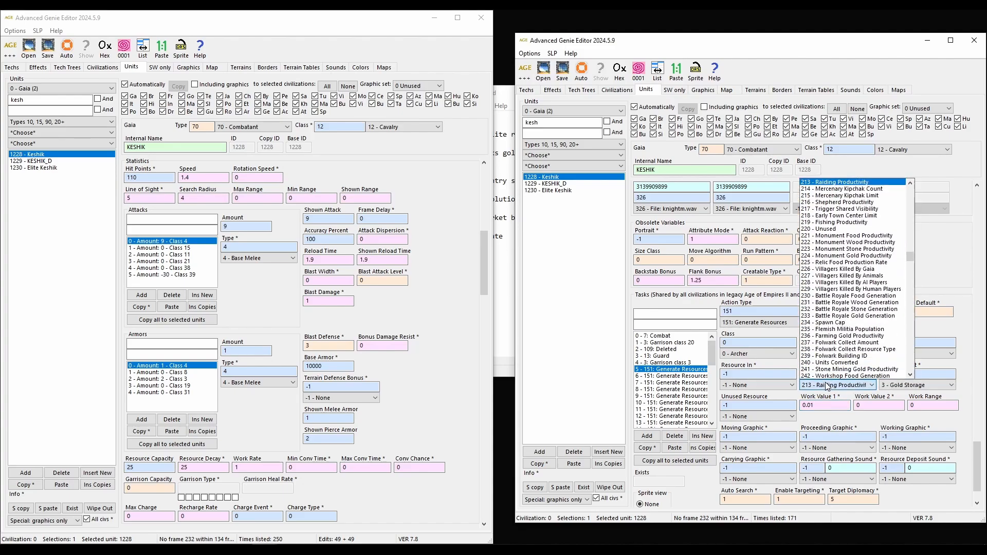
click(826, 385)
double_click(815, 406)
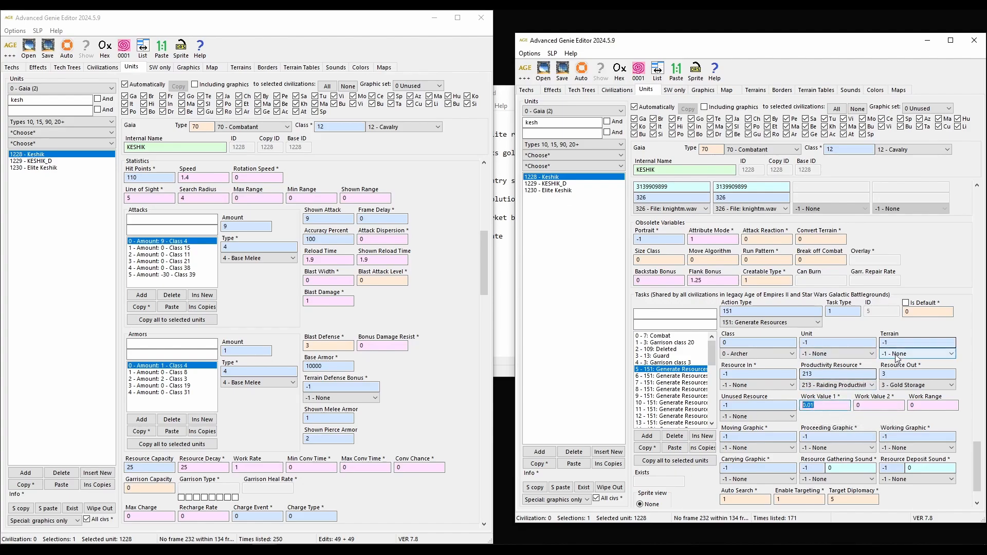
Compare Work Value 1 of Generate Resources task 6 between the Keshik and the Elite Keshik.
click(678, 377)
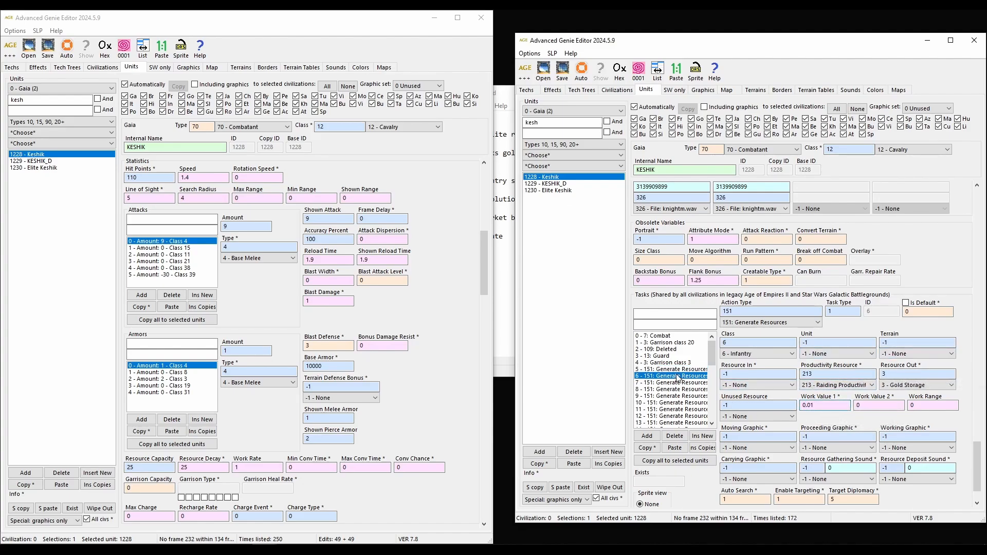
click(576, 190)
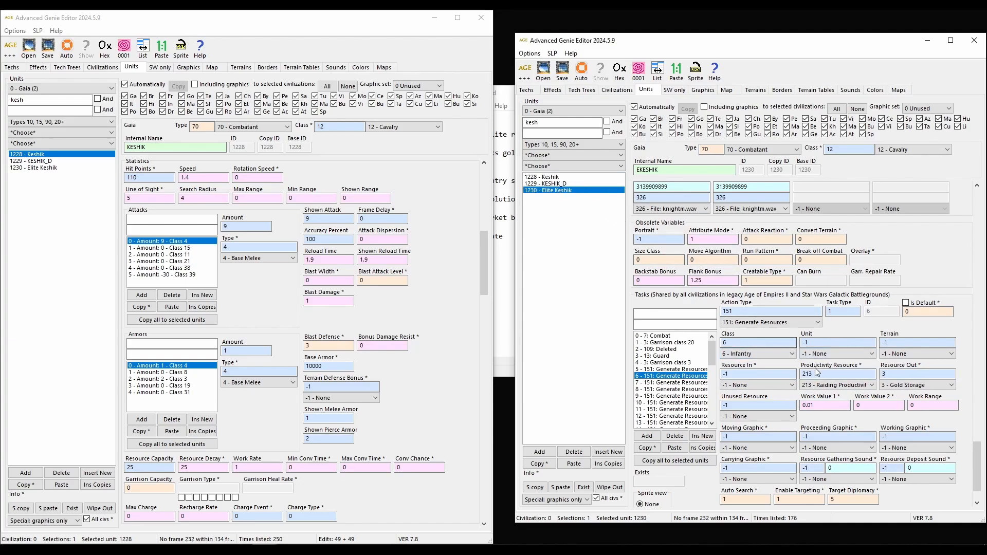
double_click(822, 406)
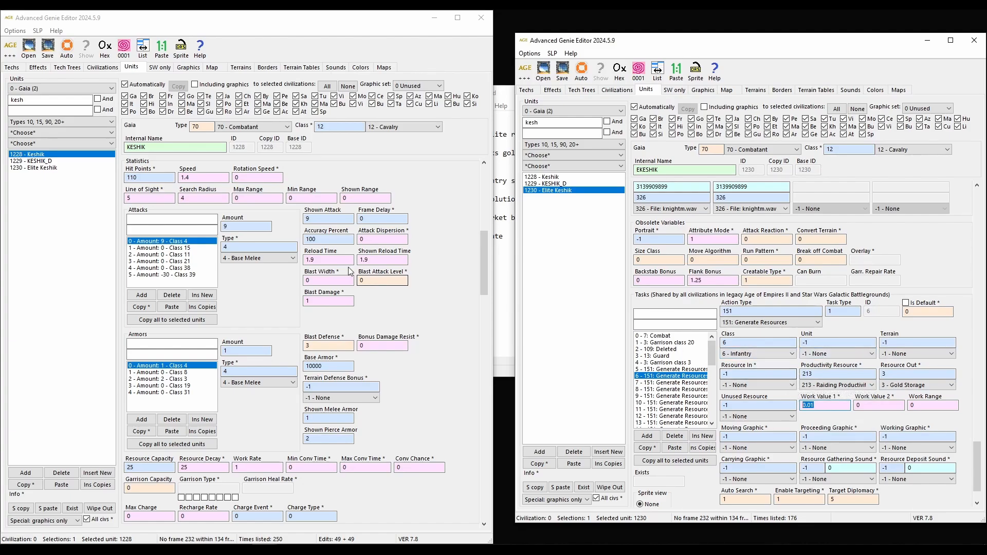
In the other editor window, go through the Keshik's Generate Resources tasks 5 to 21 to examine their classes and Work Value 1.
click(49, 168)
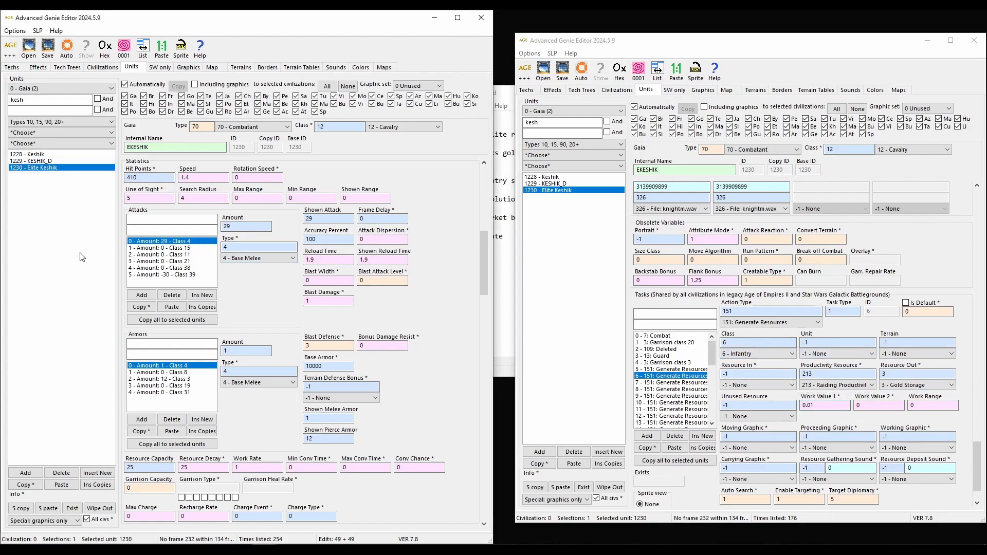
click(62, 154)
scroll(292, 227, down, 15)
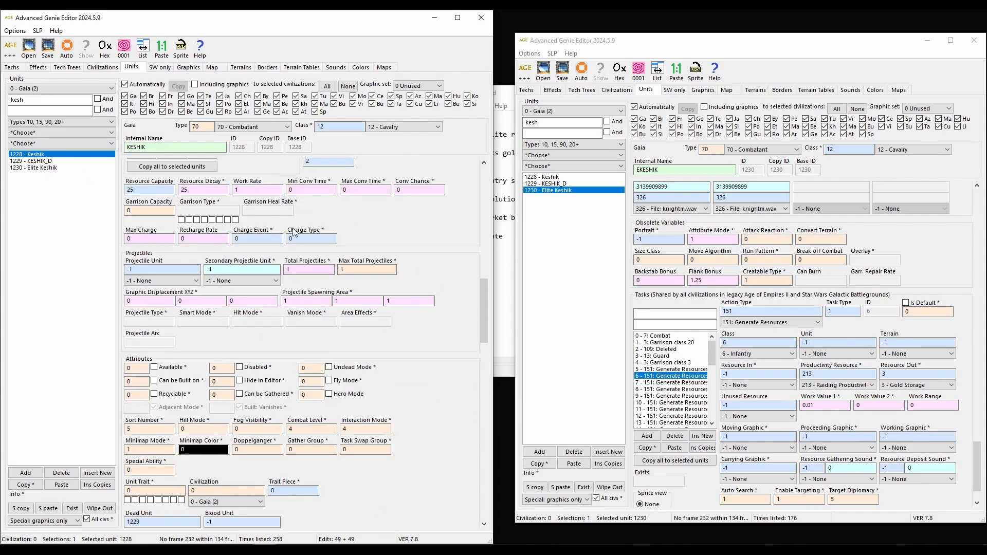
scroll(308, 234, down, 10)
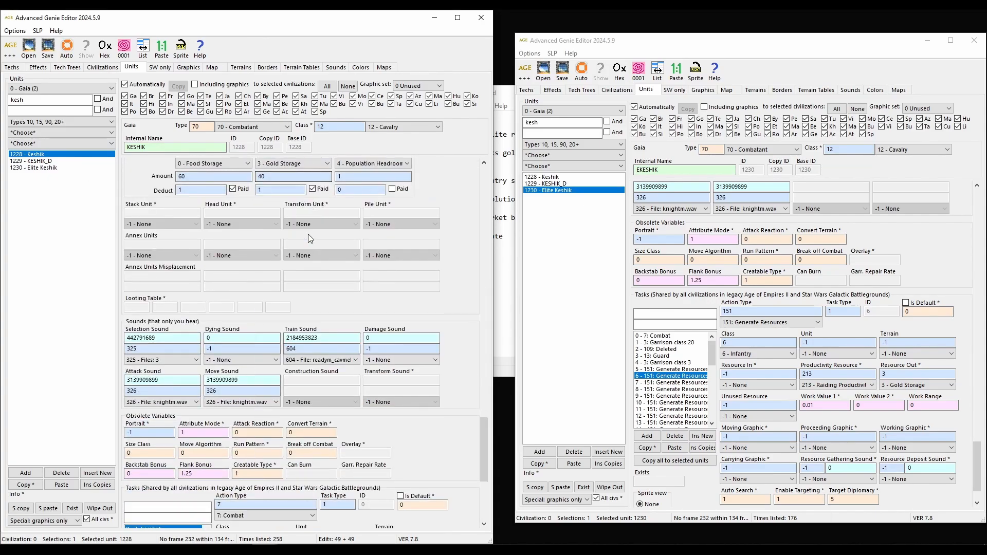
scroll(310, 280, down, 5)
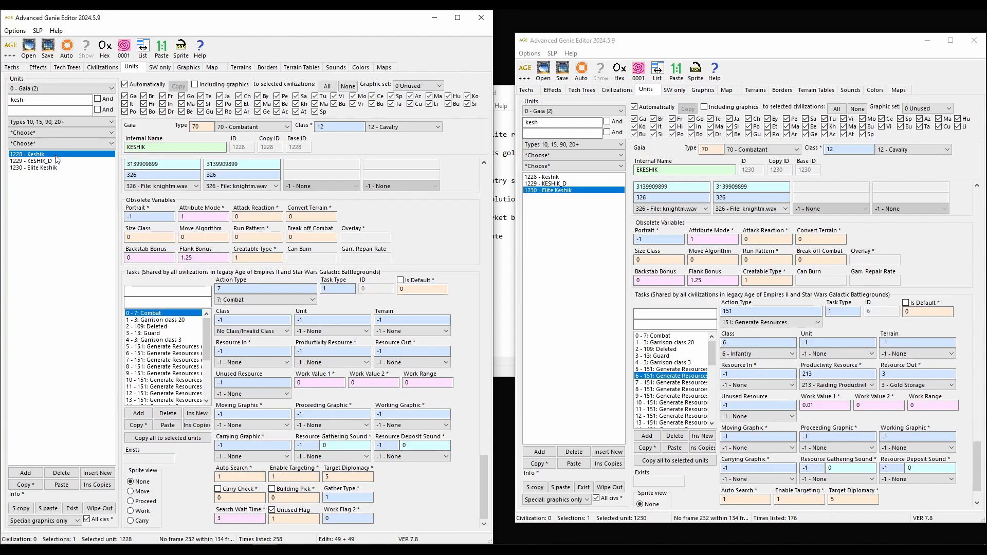
scroll(252, 335, down, 1)
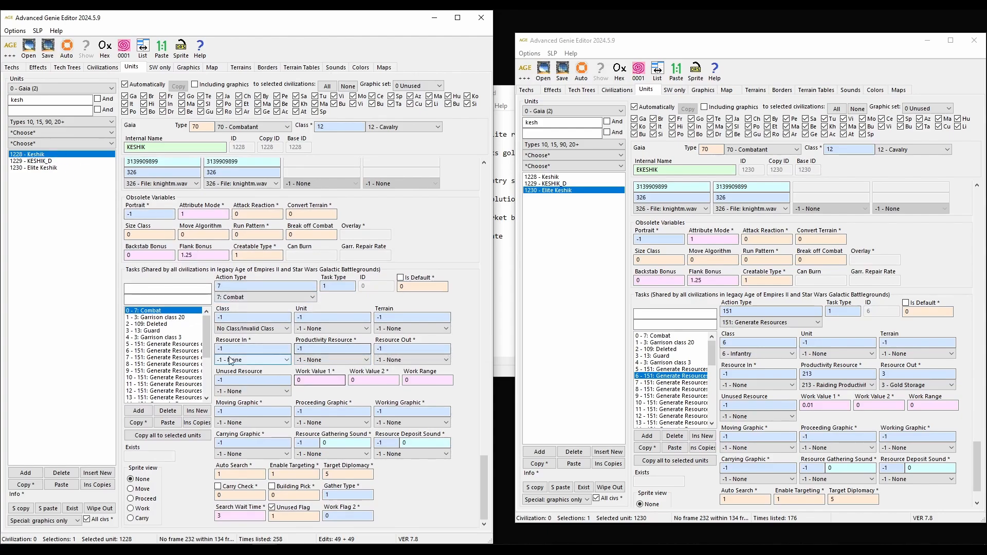
click(155, 348)
key(Down)
key(Down)
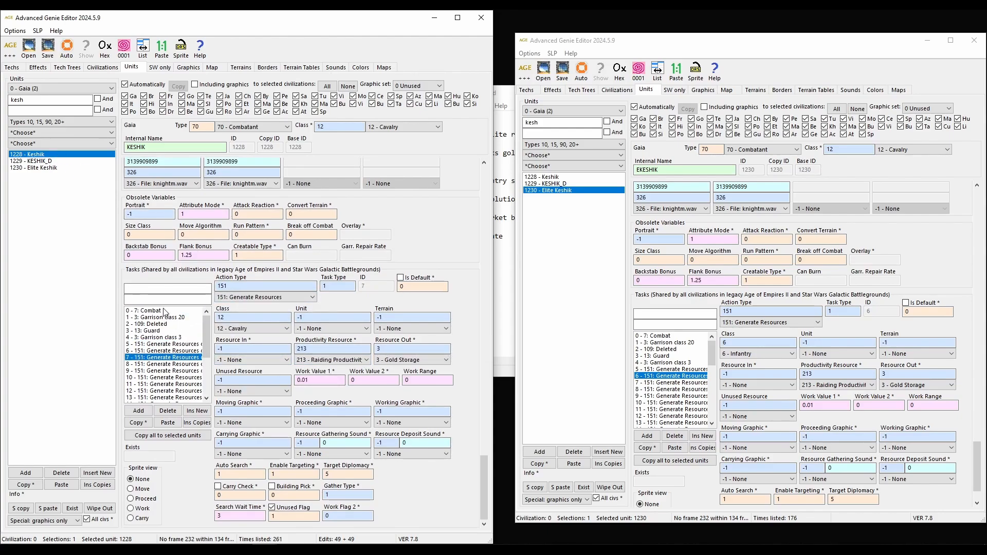
key(Down)
key(Down)
key(Down)
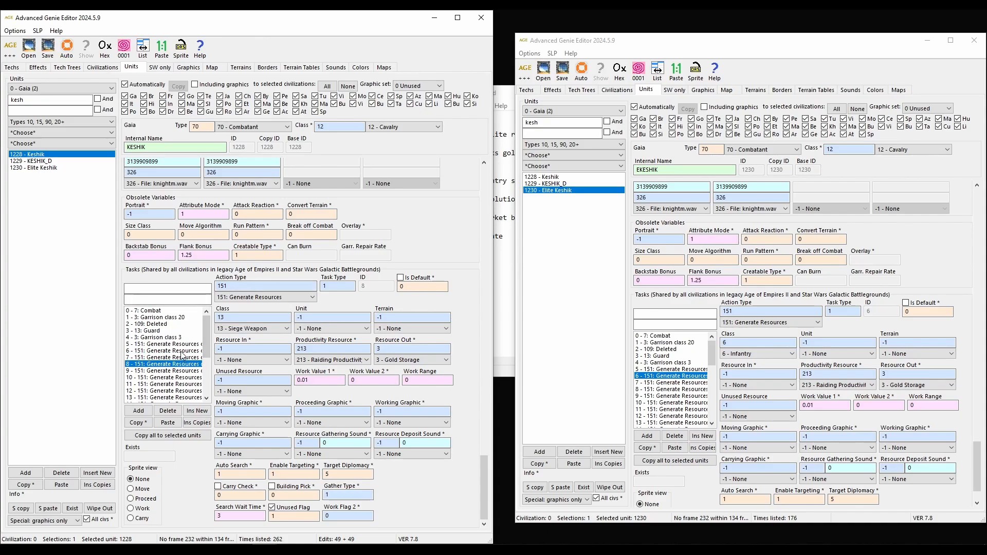
key(Down)
key(Down)
key(Down)
key(Down)
key(Down)
key(Down)
key(Down)
key(Down)
key(Down)
key(Down)
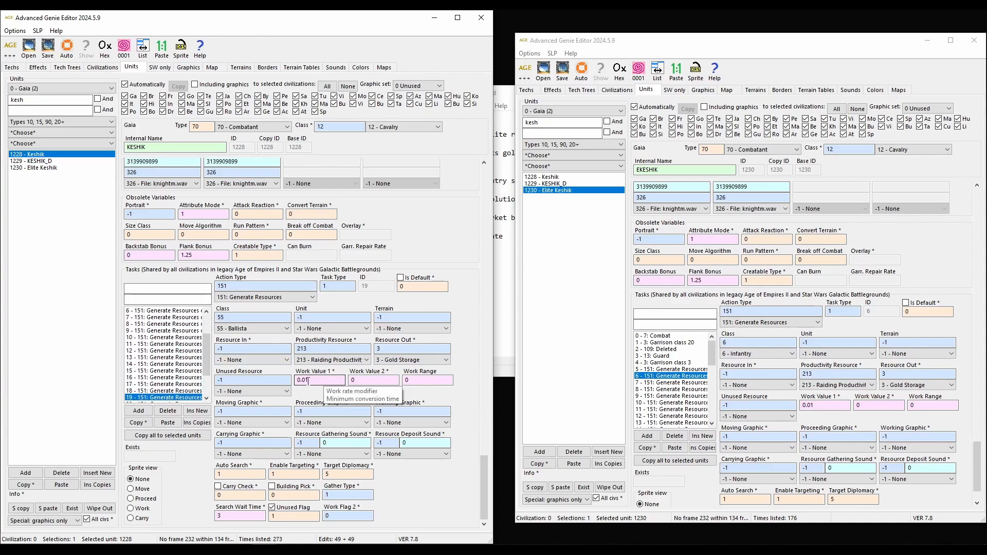
key(Down)
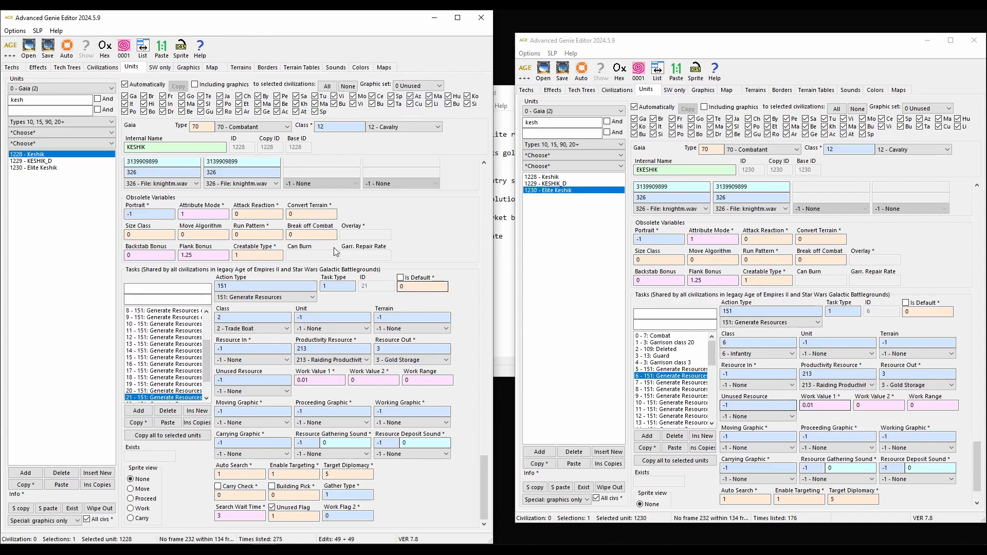
Check Work Value 1 of the Elite Keshik's Generate Resources task 21 and read the Work Value 2 description.
click(64, 167)
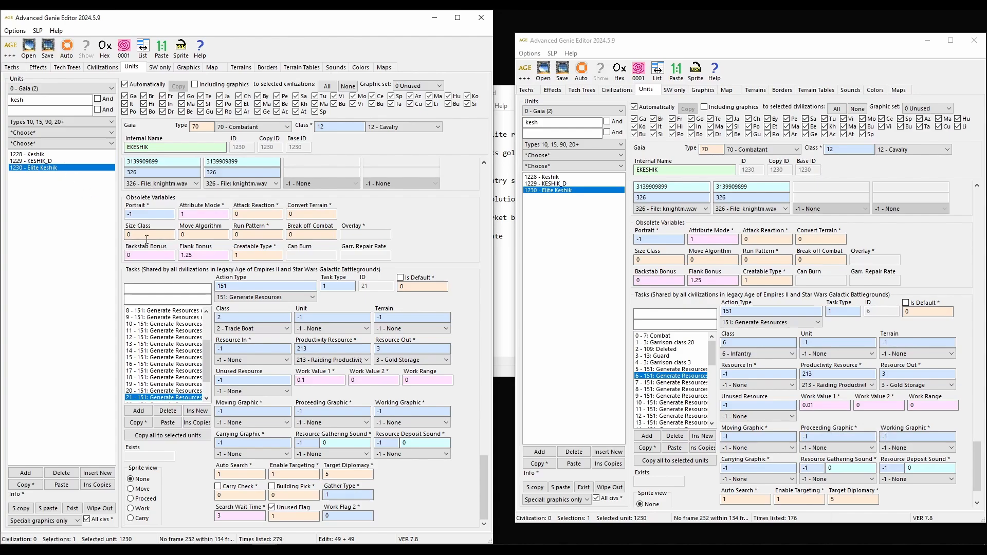
click(327, 377)
click(352, 380)
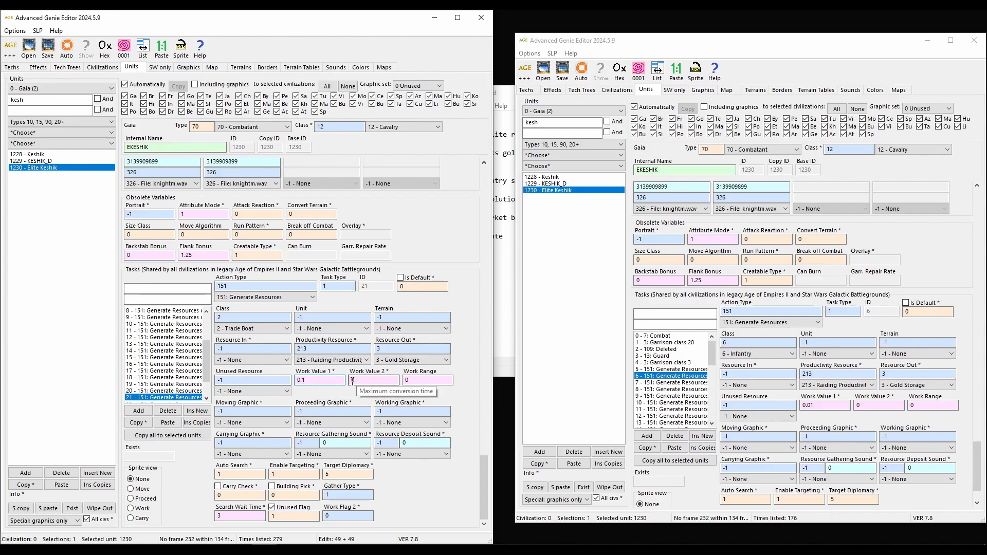
Set Work Value 1 to 0.01 for the Elite Keshik's Generate Resources tasks 5 and 6.
scroll(164, 336, up, 3)
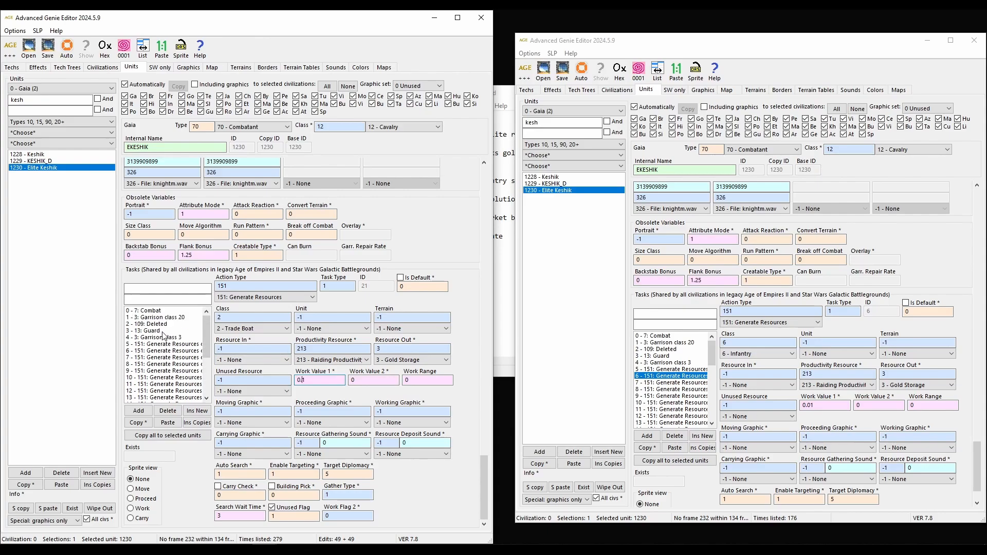
click(160, 344)
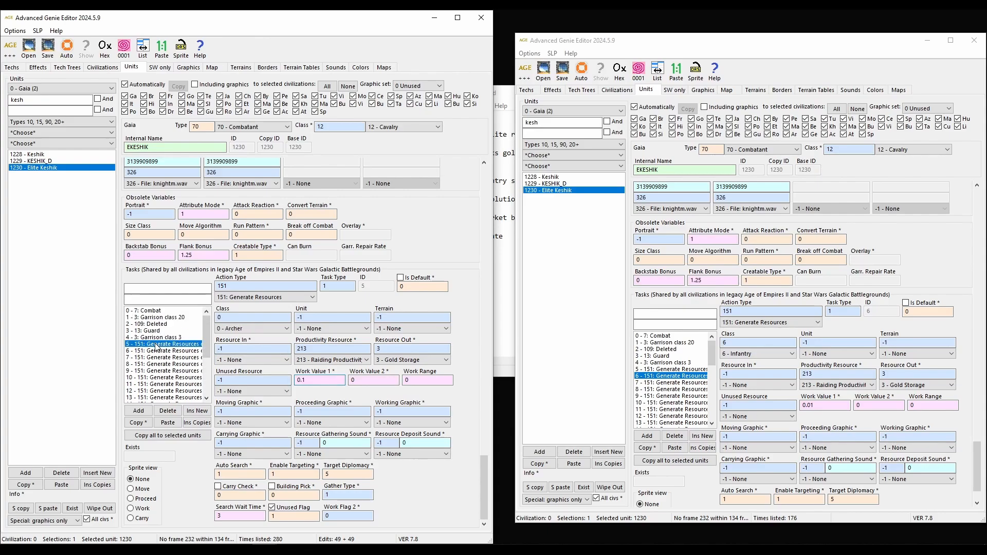
click(302, 380)
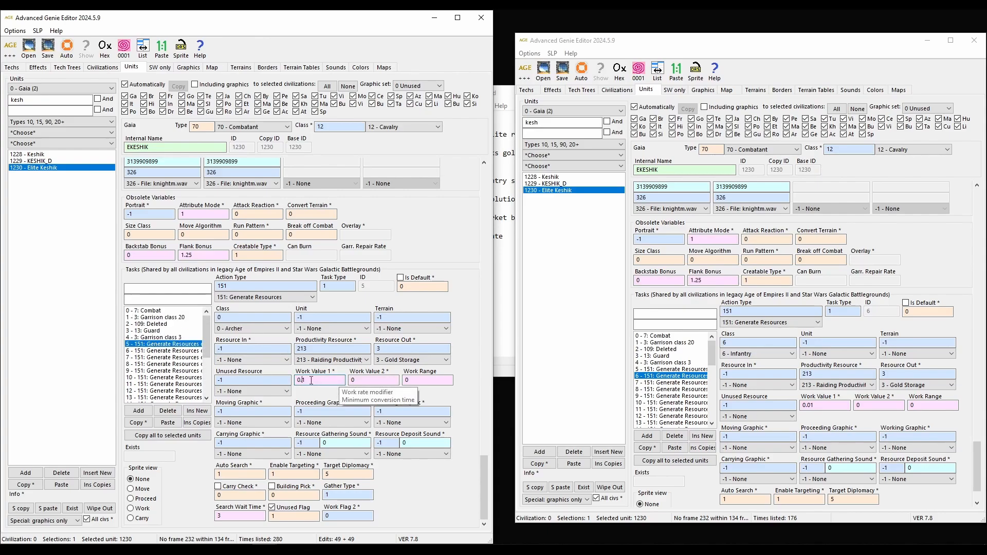
click(184, 351)
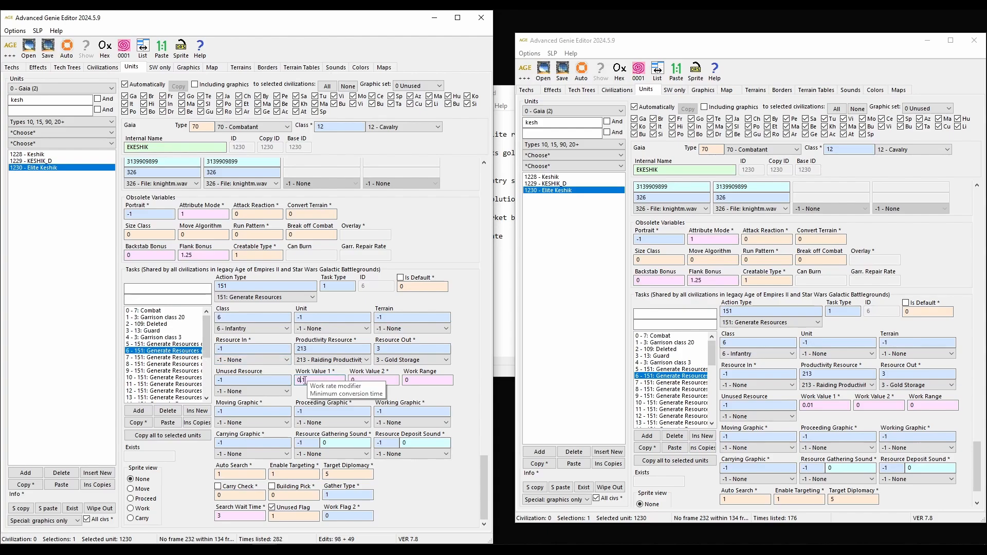
Set Work Value 1 to 0.01 for the Elite Keshik's Generate Resources tasks 7 (Cavalry) and 8 (Siege Weapon).
click(194, 358)
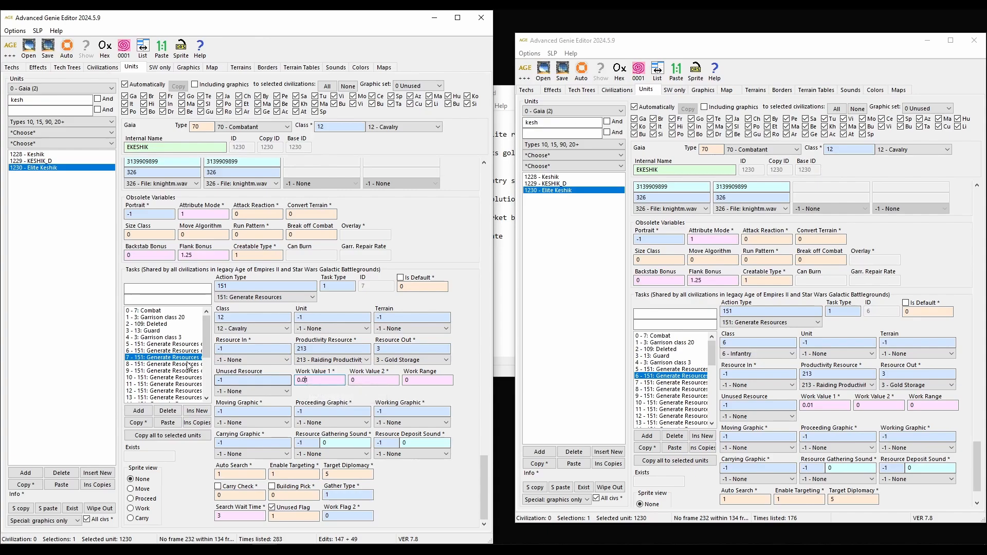
drag(307, 381, 262, 377)
key(ctrl+c)
key(BackSpace)
text(0.1)
click(164, 365)
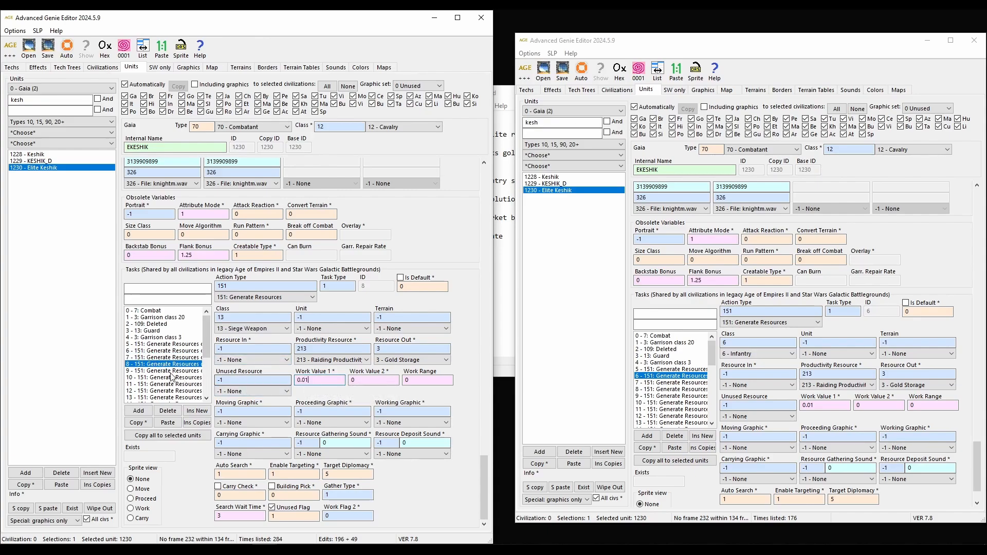
Change Work Value 1 to 0.01 on the Elite Keshik's Generate Resources tasks 9 (Monk) and 10 (Warship).
click(164, 371)
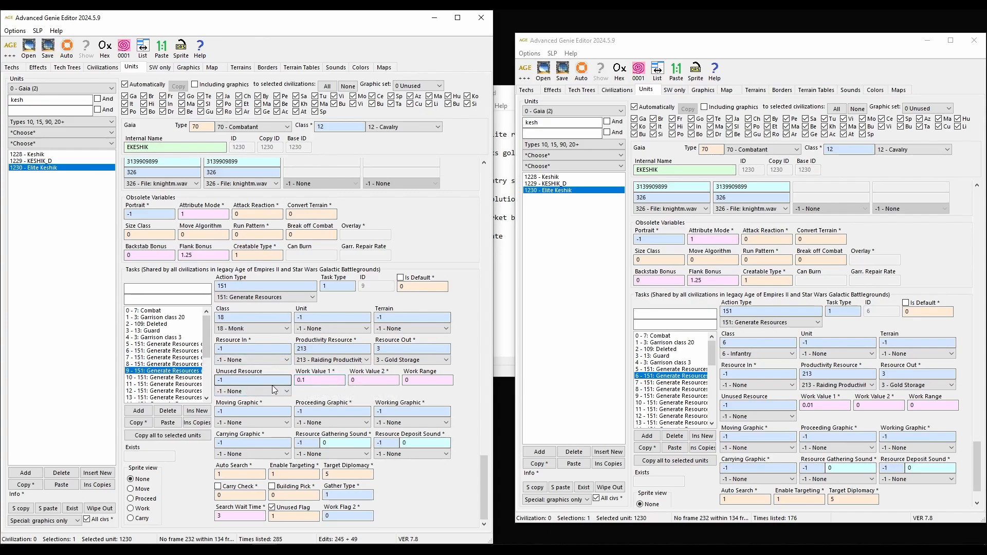
click(178, 378)
drag(314, 383, 266, 380)
key(ctrl+v)
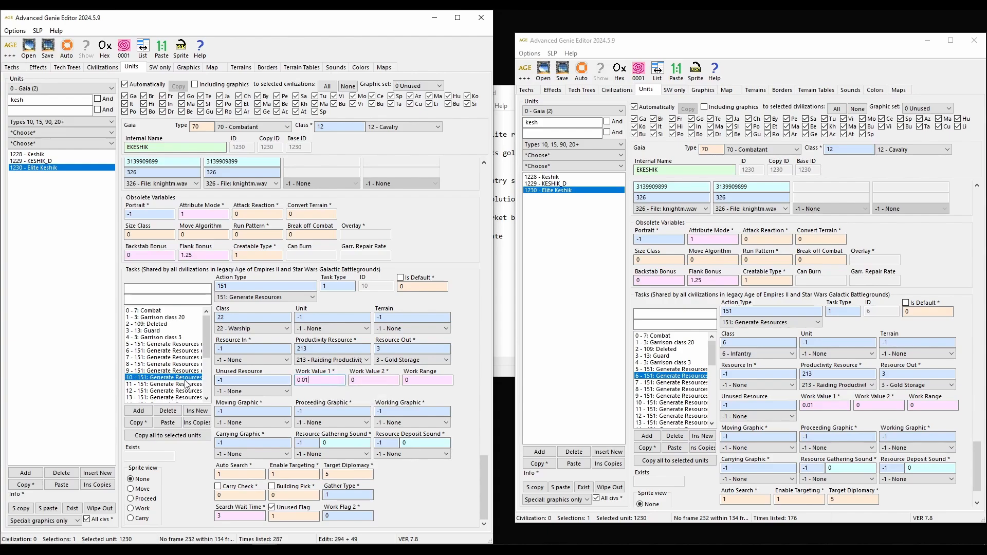
Enter 0.01 as Work Value 1 for the Elite Keshik's Generate Resources tasks 11 (Conquistador), 12 (Petard) and 13 (Cavalry Archer).
click(184, 386)
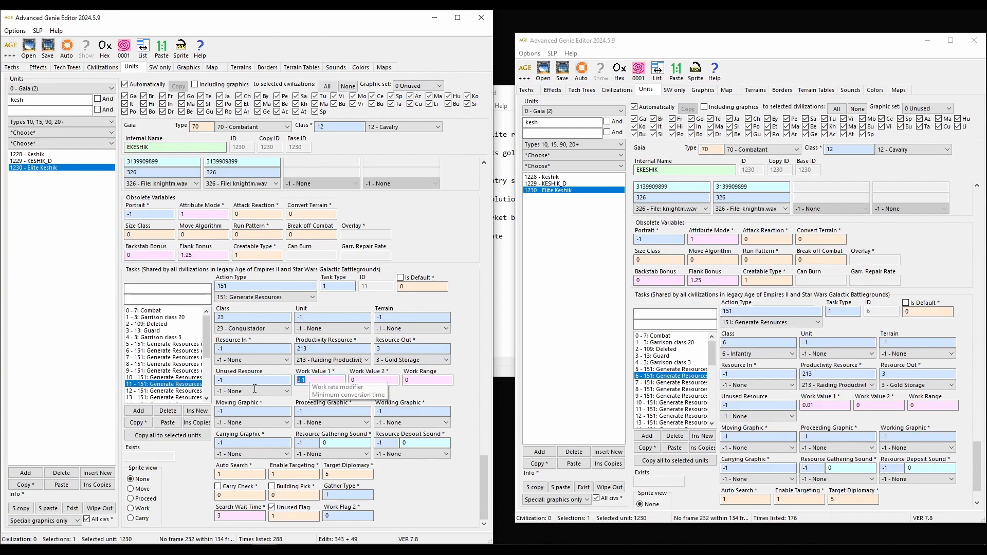
click(177, 391)
drag(321, 380, 280, 380)
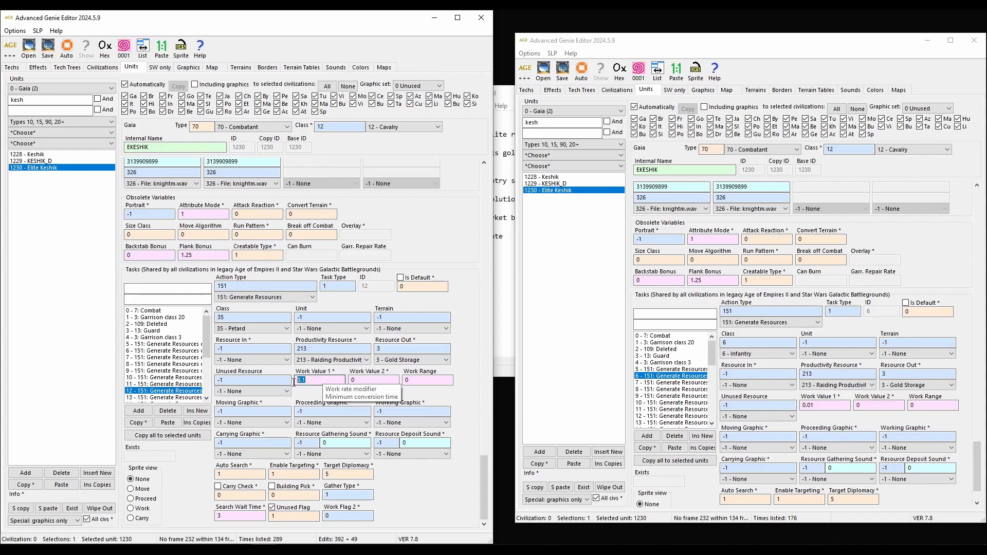
key(ctrl+v)
scroll(182, 360, down, 2)
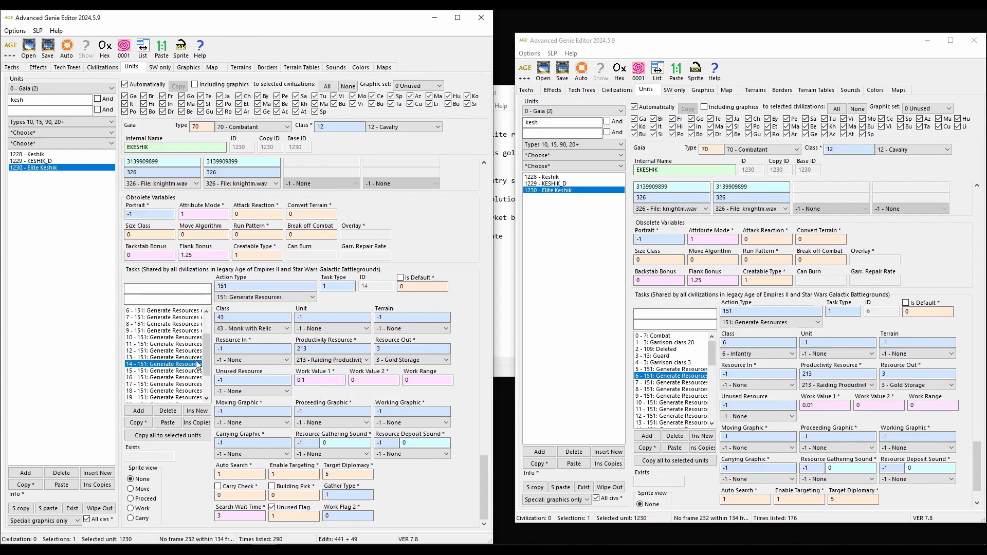
click(184, 358)
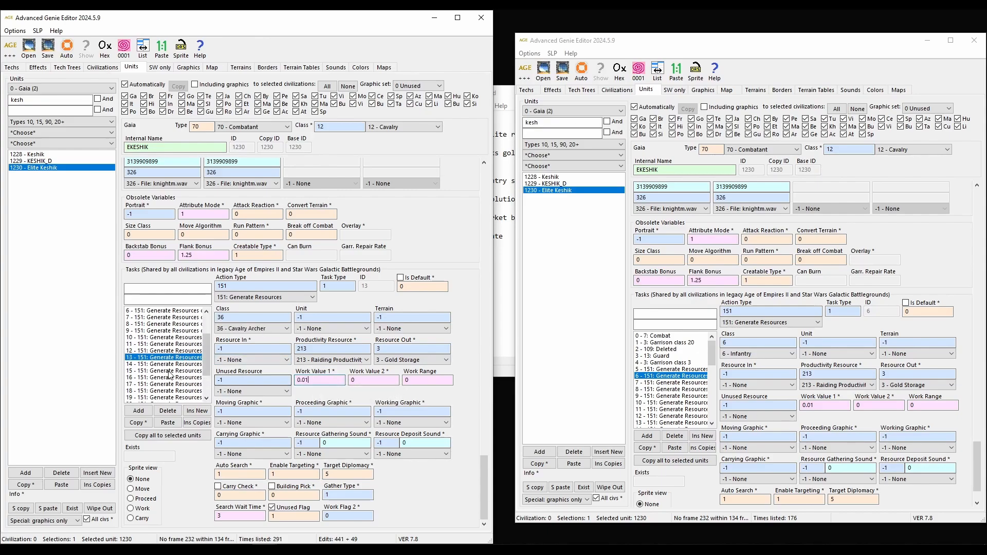
Set Work Value 1 to 0.01 for Elite Keshik's Generate Resources tasks 14 through 18.
click(171, 364)
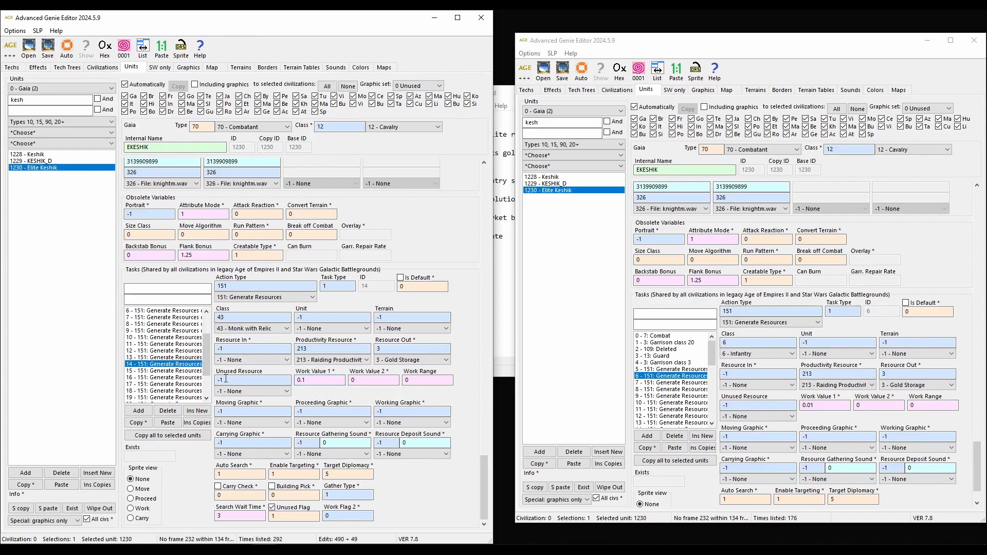
click(172, 370)
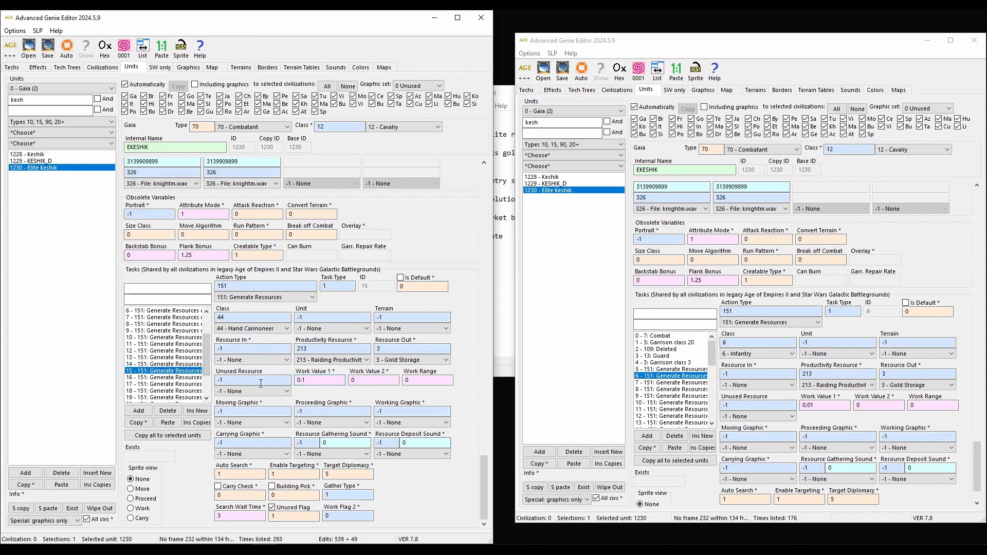
click(171, 378)
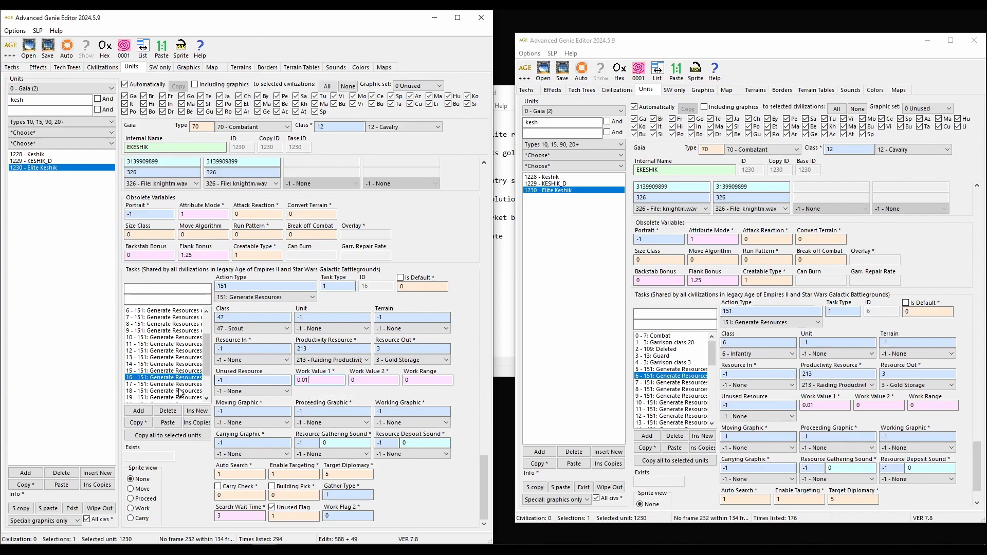
click(172, 385)
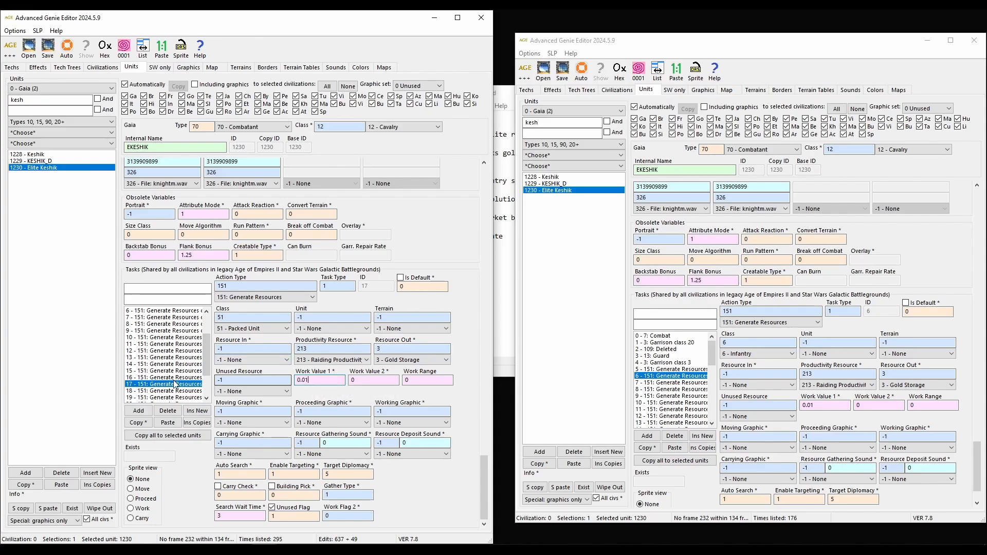
click(164, 392)
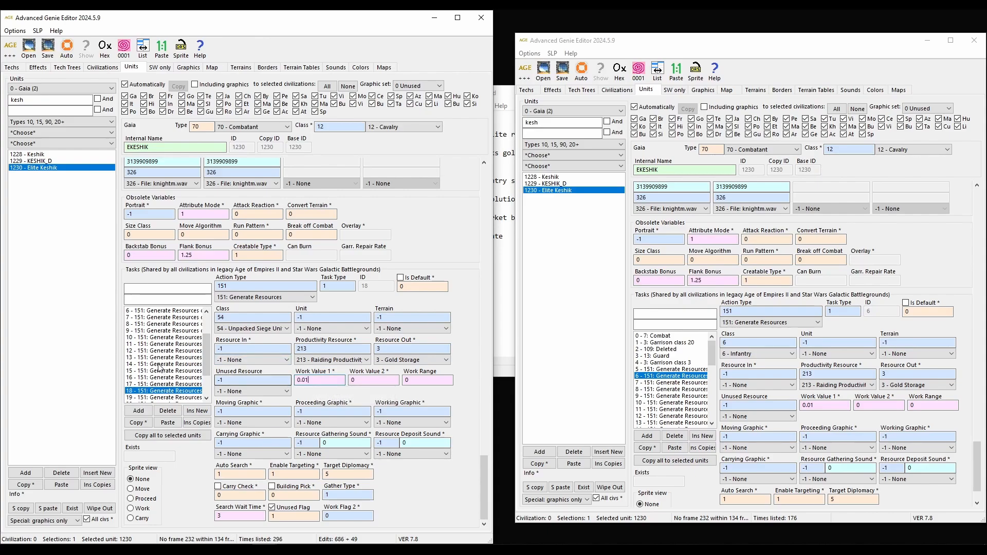
Set Work Value 1 to 0.01 for Elite Keshik's Generate Resources tasks 19 through 22, covering Ballista, King, Trade Boat and Civilian.
scroll(175, 356, down, 2)
click(173, 359)
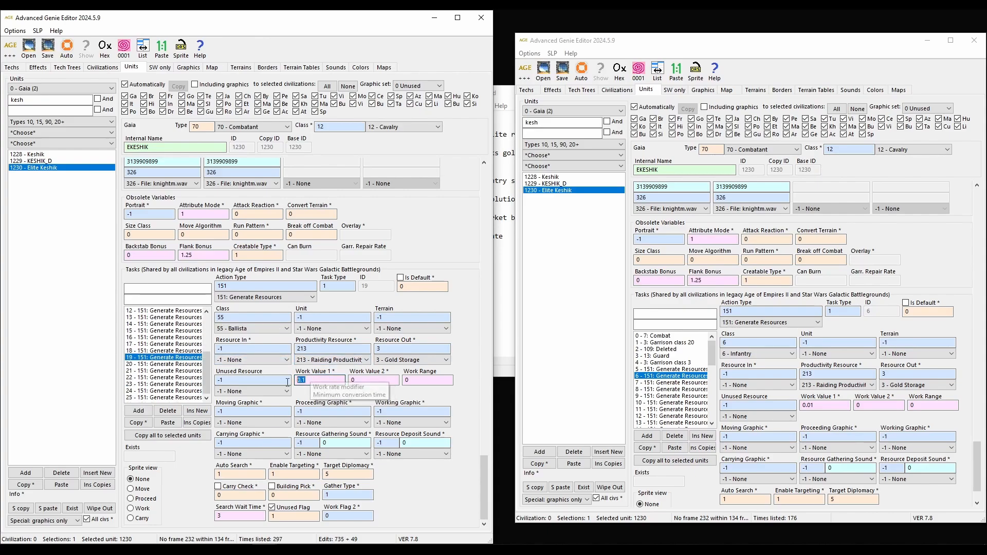
click(174, 364)
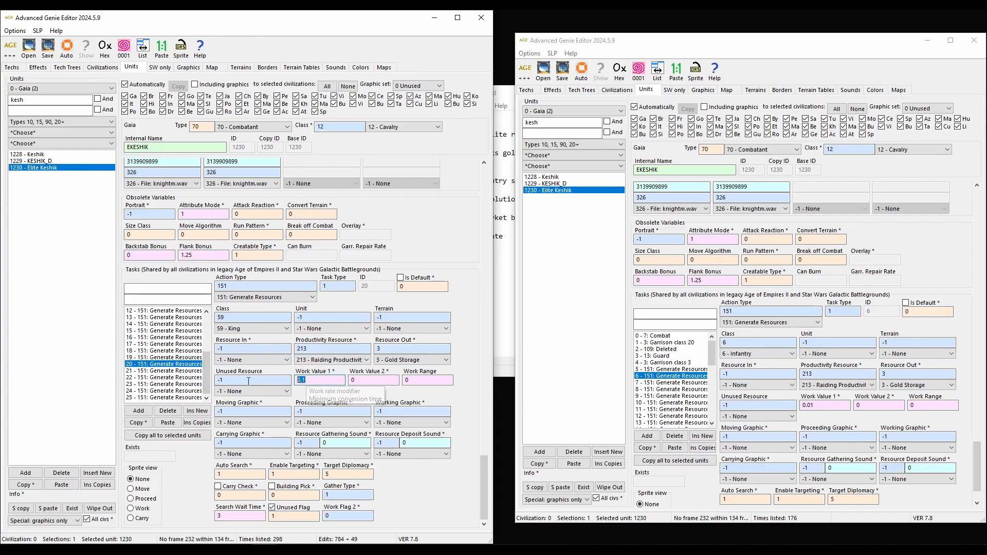
click(174, 371)
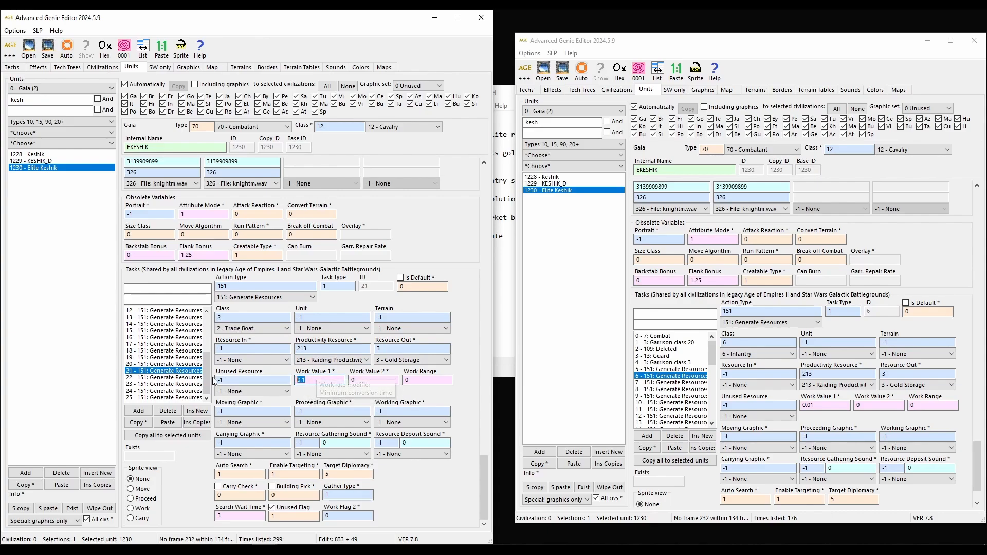
click(163, 378)
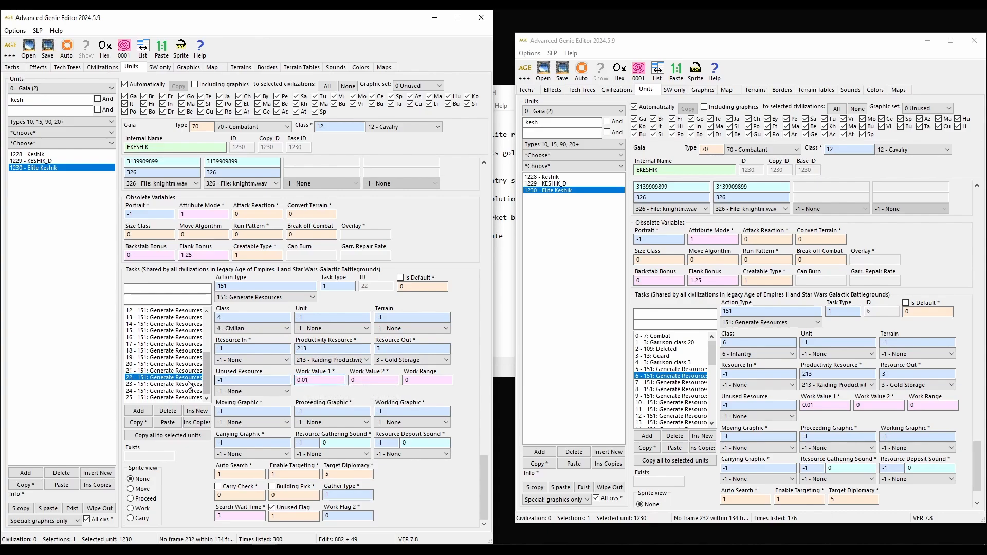
Set Work Value 1 to 0.01 for Elite Keshik's Generate Resources tasks 23 through 25, covering Trade Cart, Transport Boat and Fishing Boat.
click(164, 384)
double_click(310, 382)
key(ctrl+v)
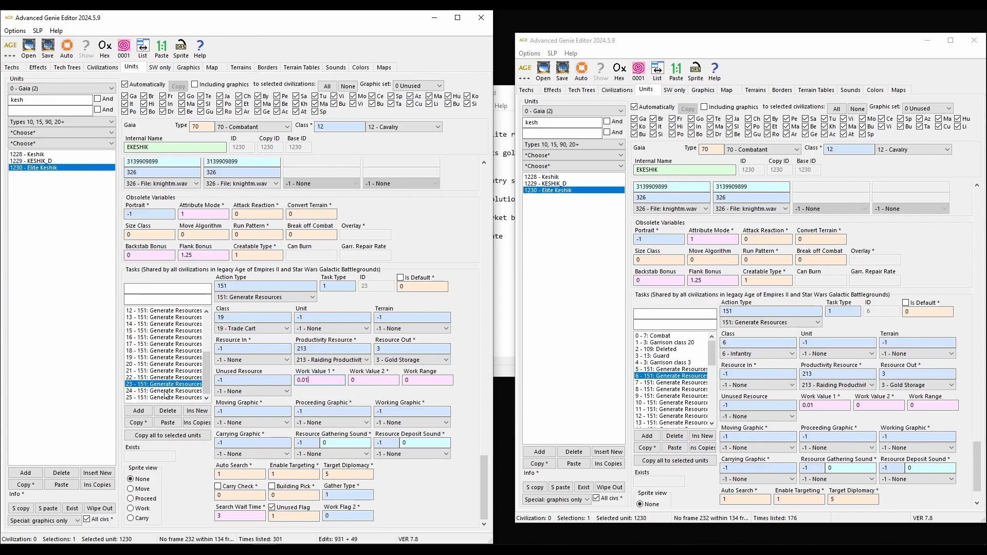
click(175, 391)
double_click(328, 382)
key(ctrl+v)
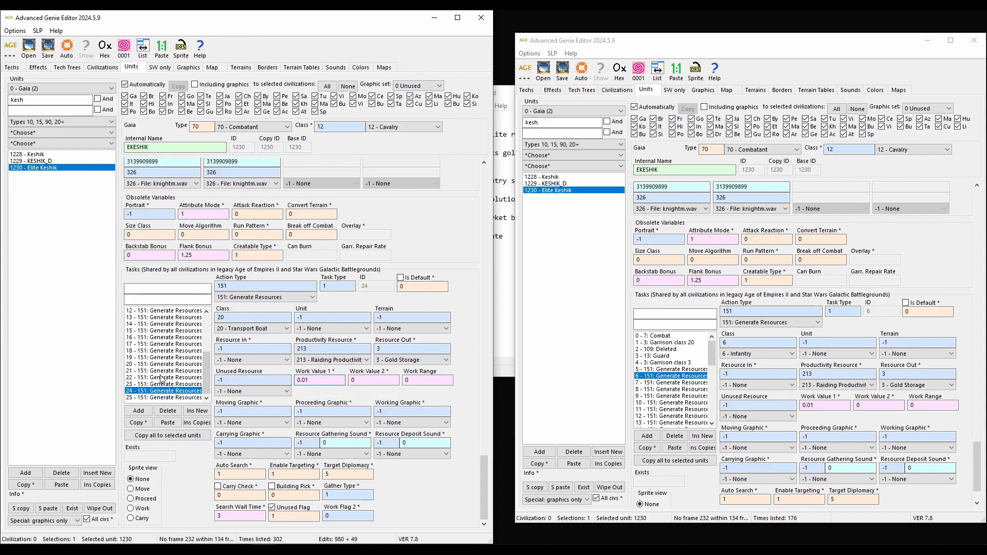
click(163, 398)
double_click(320, 380)
key(ctrl+v)
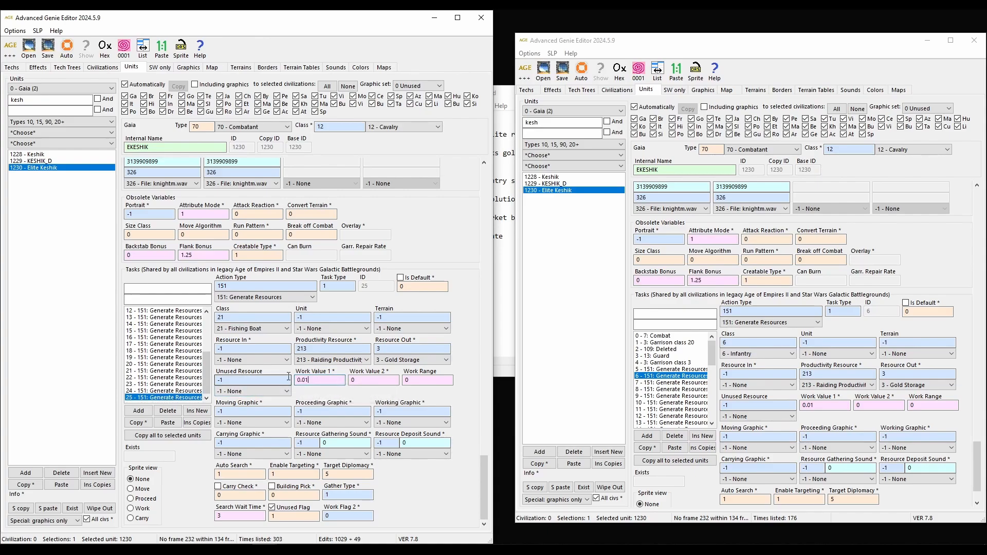
Compare the Loot and Generate Resources tasks of Elite Keshik in the second editor window with the edited ones.
scroll(674, 380, down, 7)
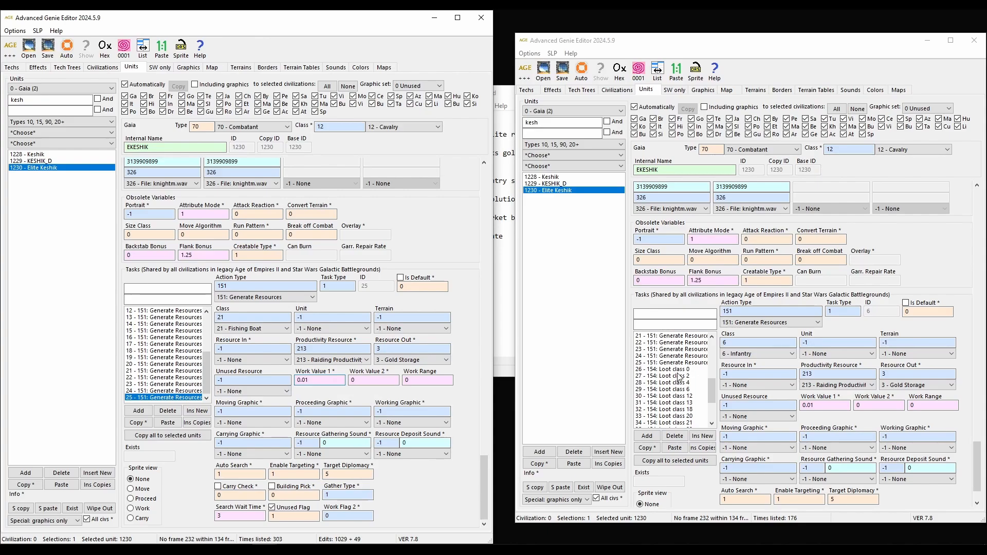
click(684, 383)
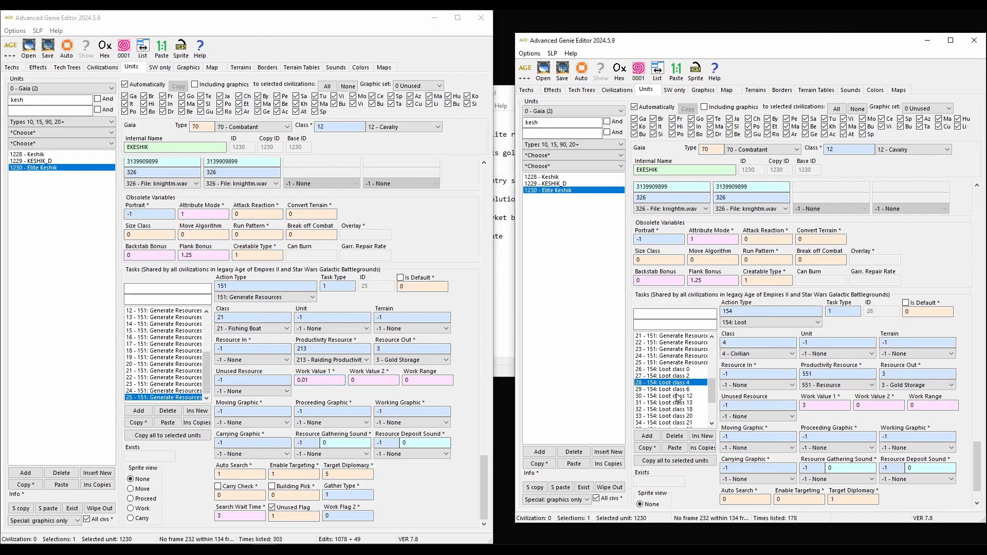
click(680, 396)
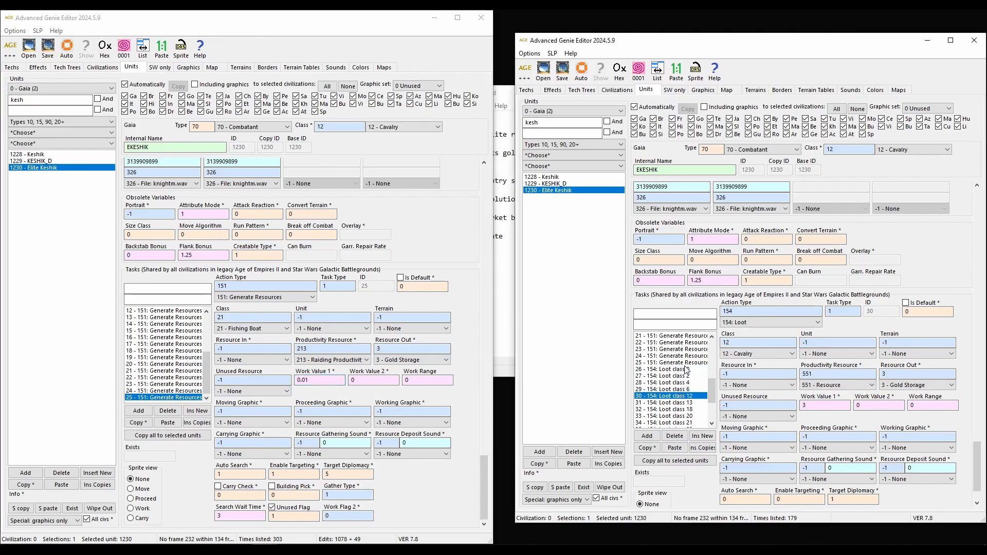
click(687, 370)
click(176, 371)
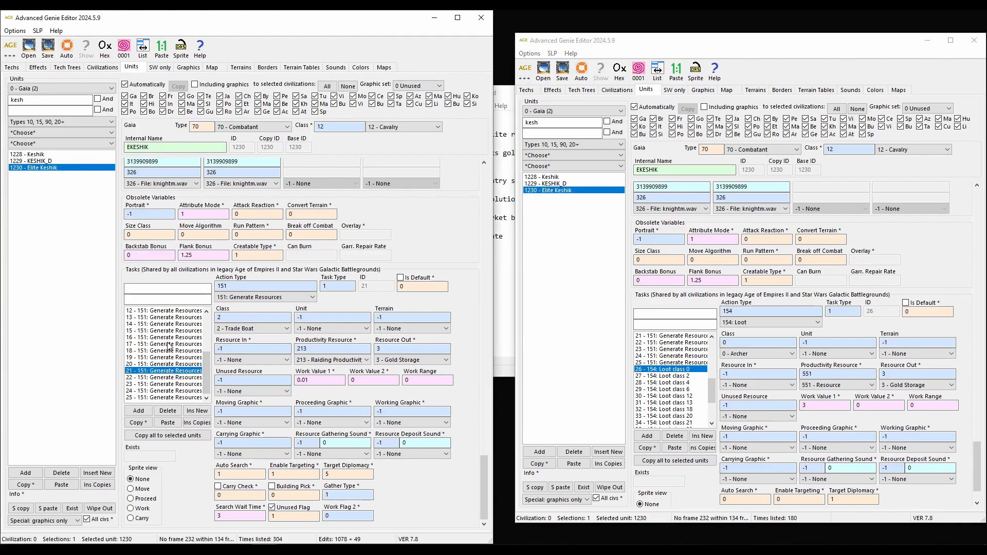
click(169, 344)
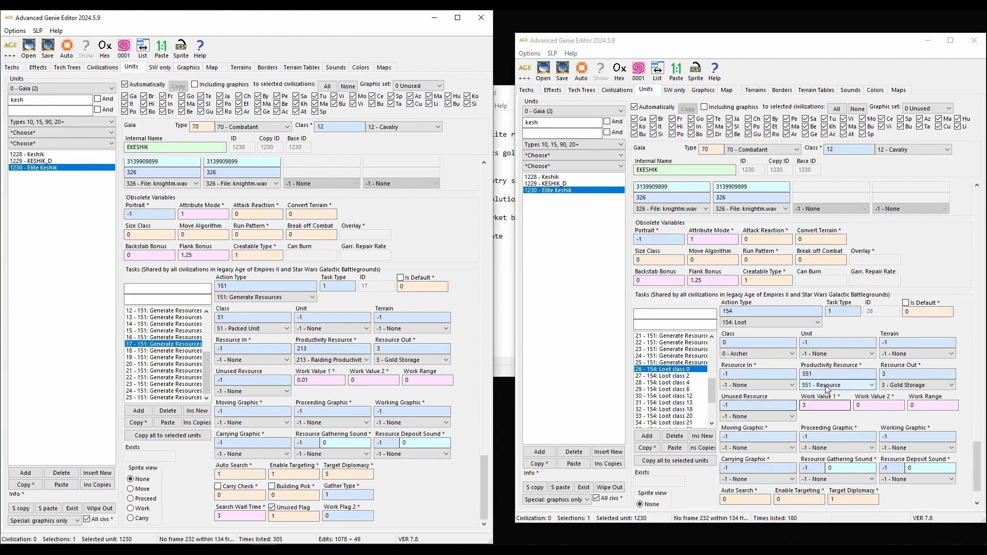
click(671, 349)
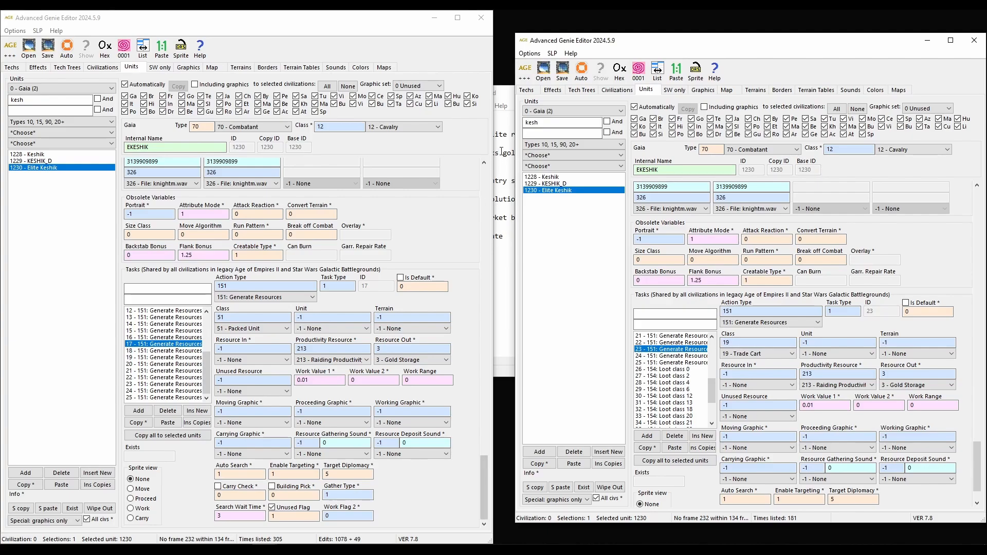
Switch to the Change10x.txt notes in Notepad and mark the Elite Keshiks gold generation item with an x.
click(504, 226)
click(569, 153)
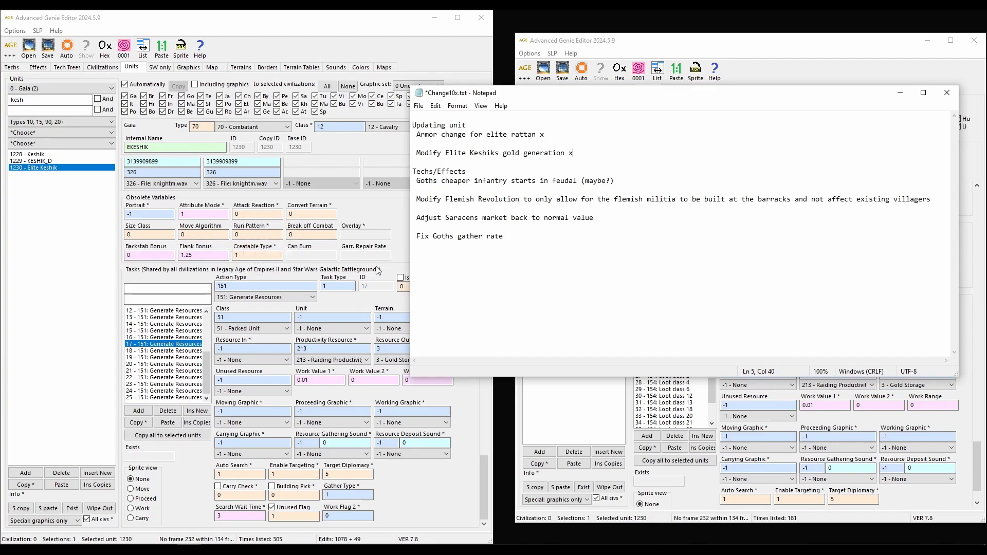
Review Elite Keshik's Generate Resources tasks in the first editor window against the change notes.
click(337, 183)
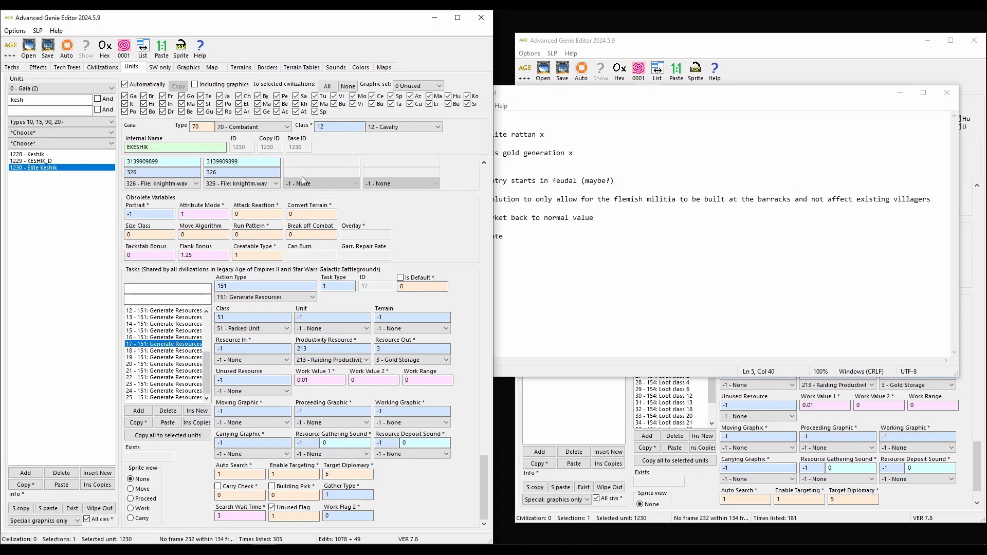
click(162, 351)
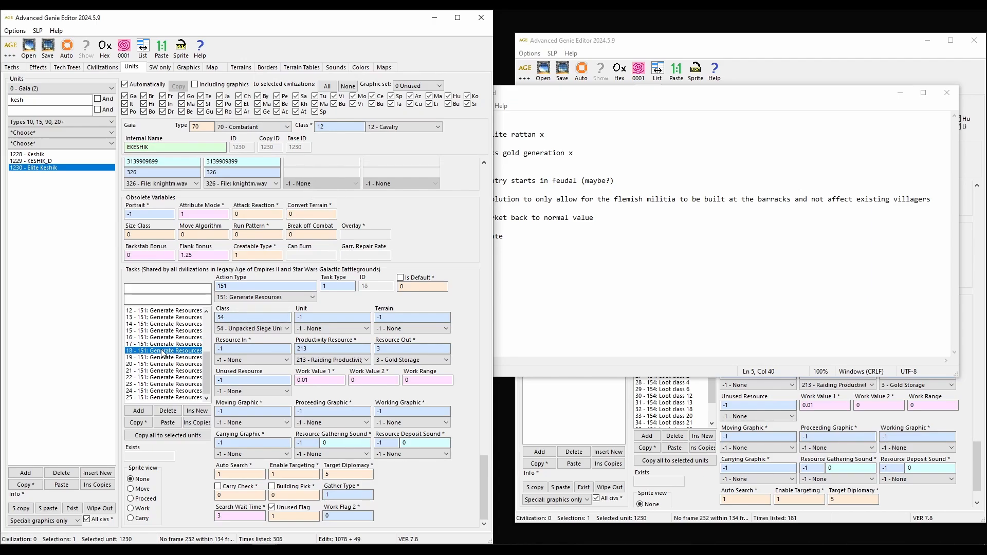
scroll(163, 351, up, 4)
click(587, 181)
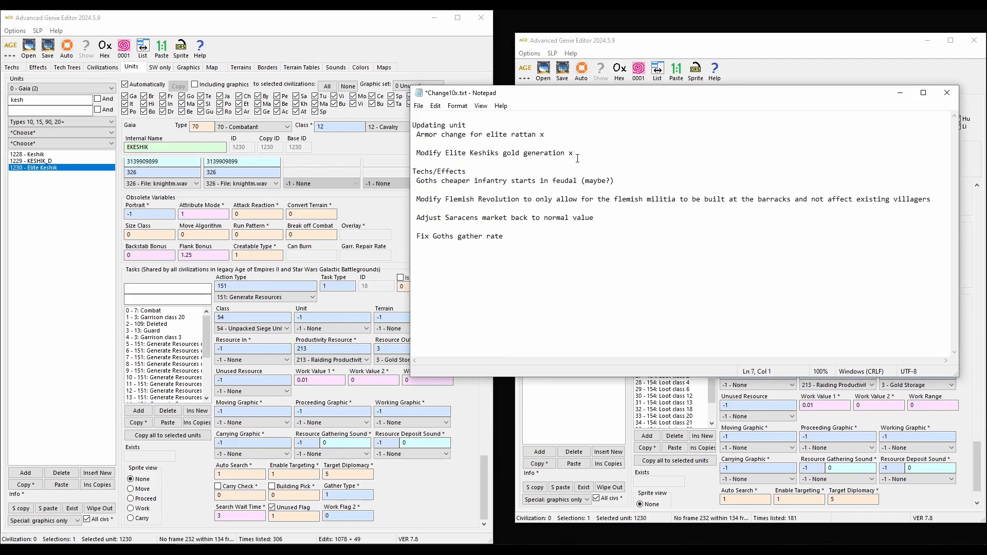
click(379, 222)
scroll(170, 336, down, 4)
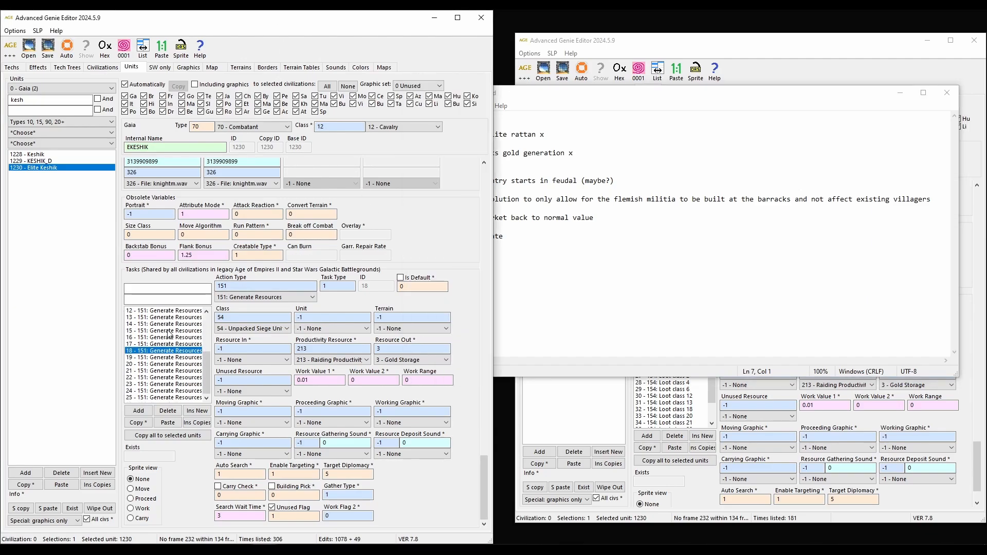
scroll(170, 335, up, 3)
click(174, 344)
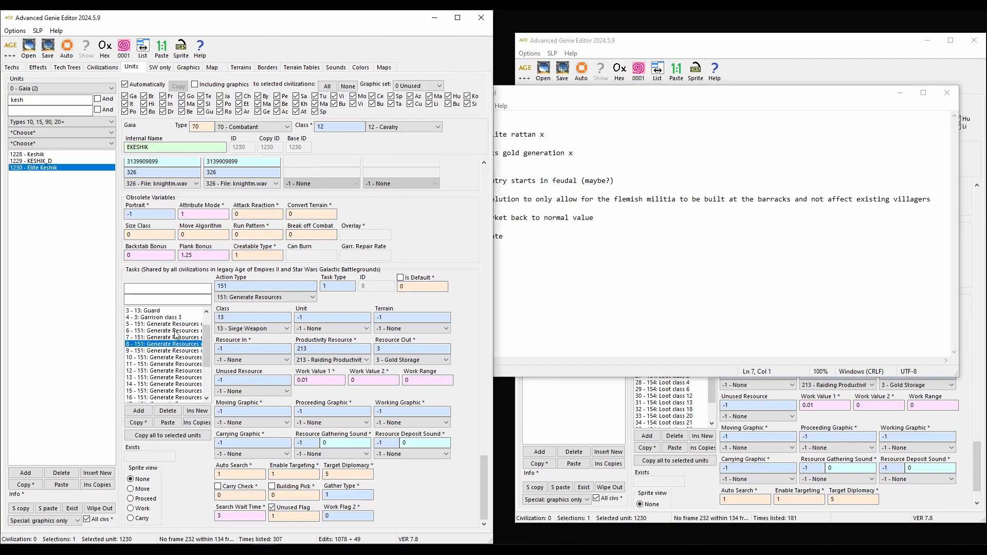
Examine Elite Keshik's costs, attributes and combat statistics, and compare them with the regular Keshik's statistics.
scroll(340, 296, up, 6)
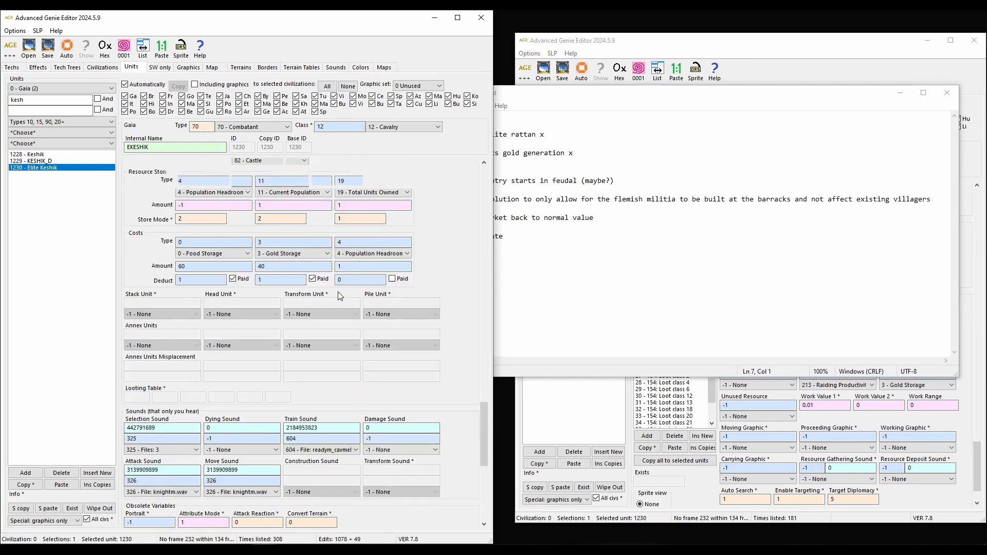
scroll(340, 296, up, 10)
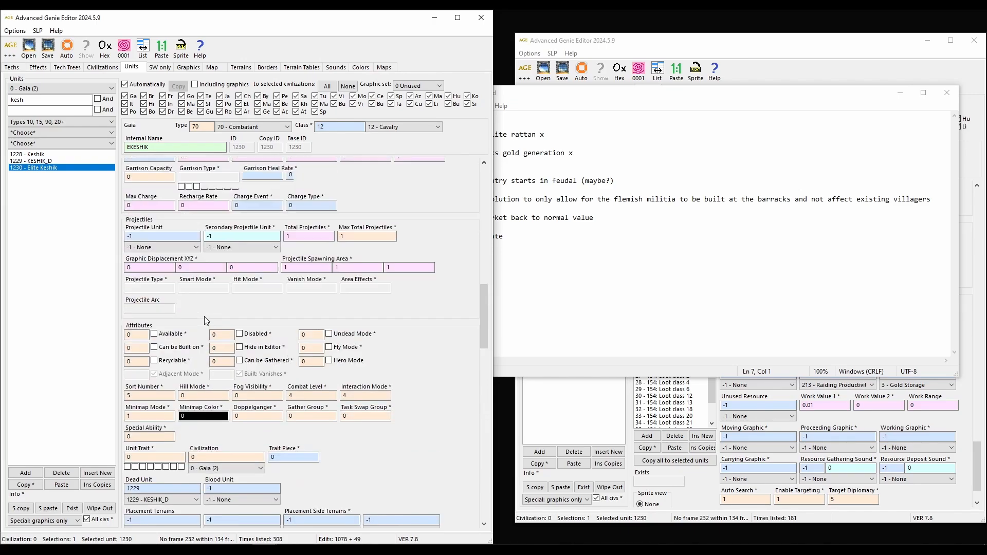
scroll(205, 316, up, 8)
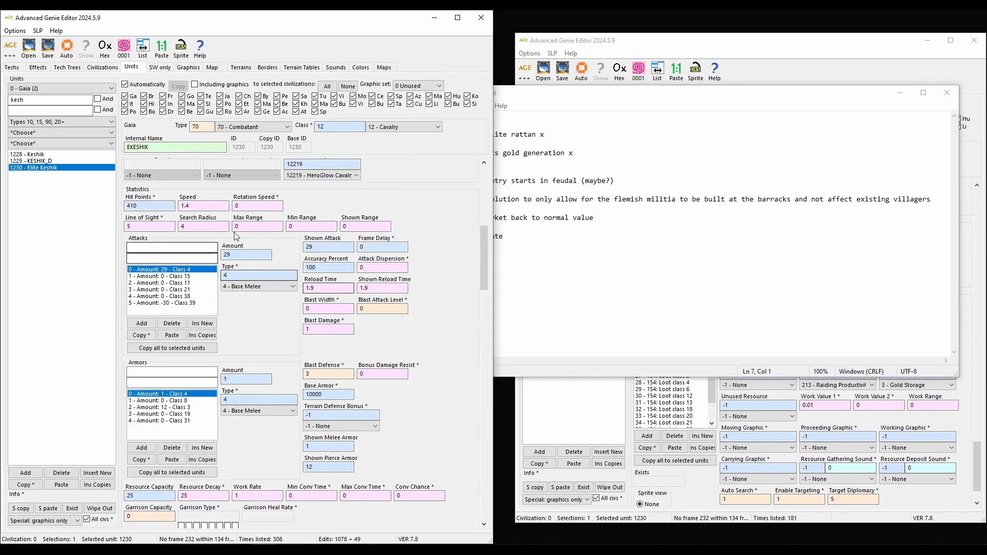
scroll(234, 234, up, 1)
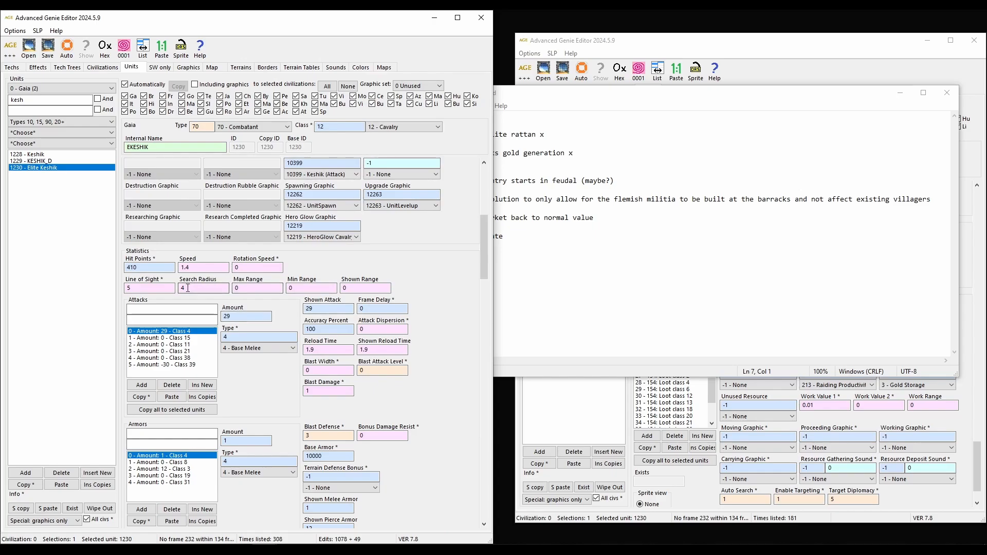
click(157, 268)
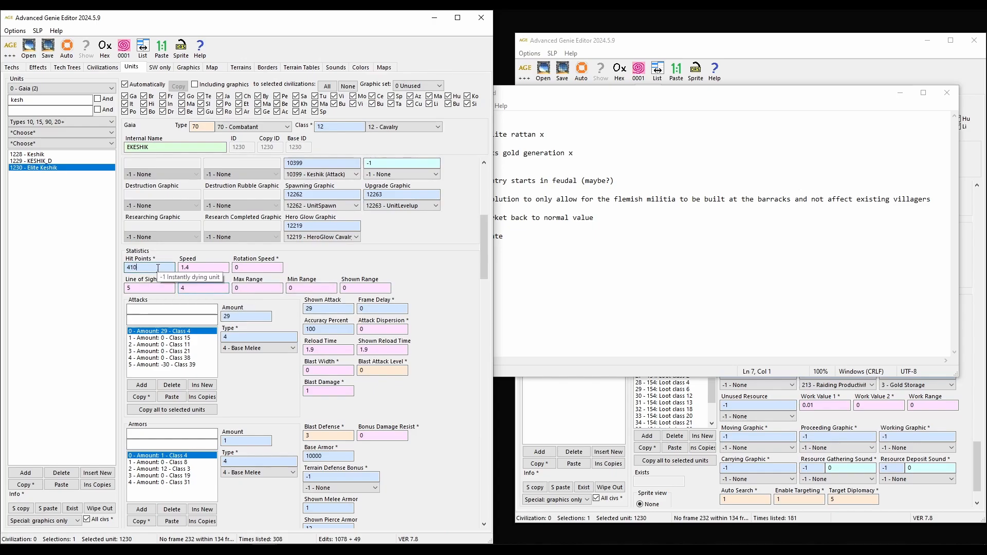
click(66, 156)
scroll(309, 288, down, 3)
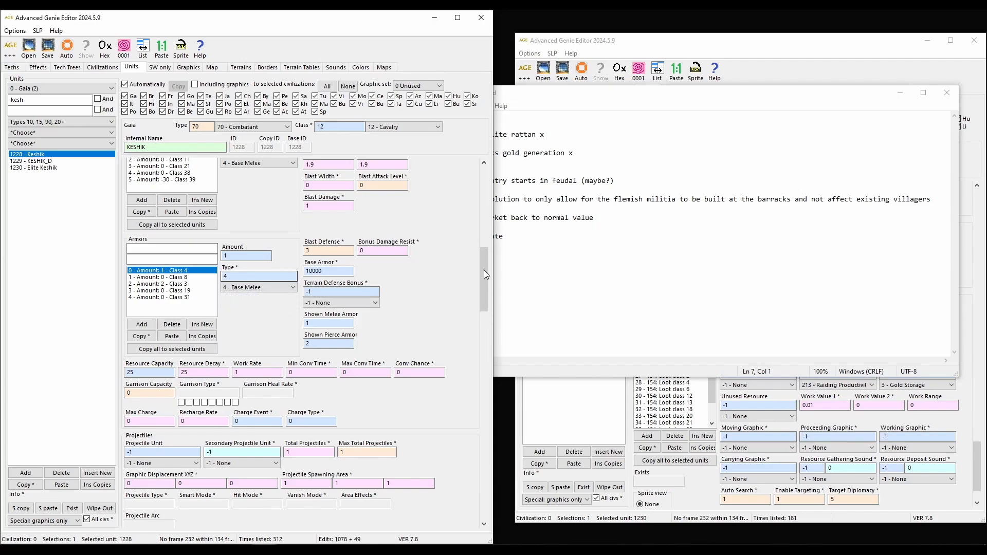
scroll(337, 230, up, 2)
Read the Goths cheaper infantry item under Techs/Effects in the change notes.
click(575, 180)
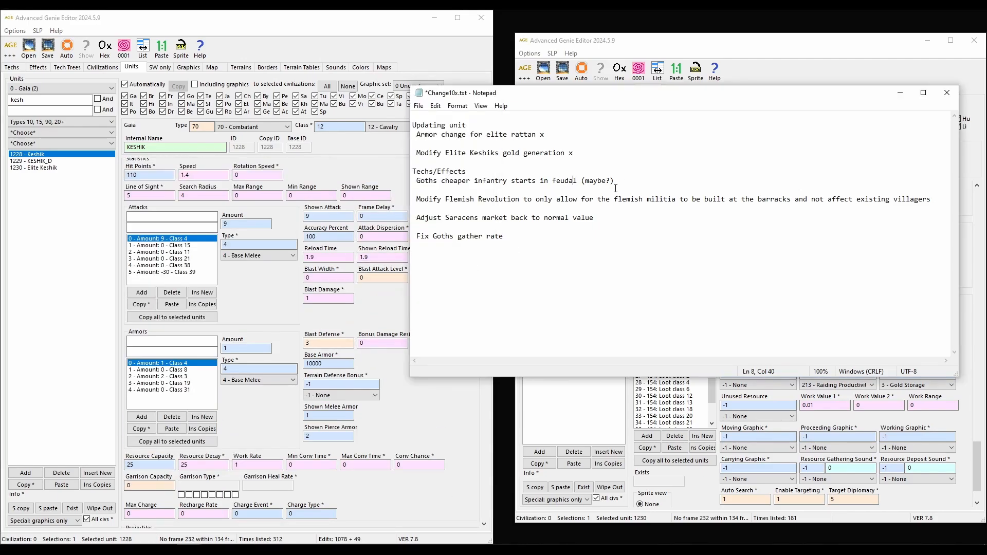
drag(467, 172, 413, 173)
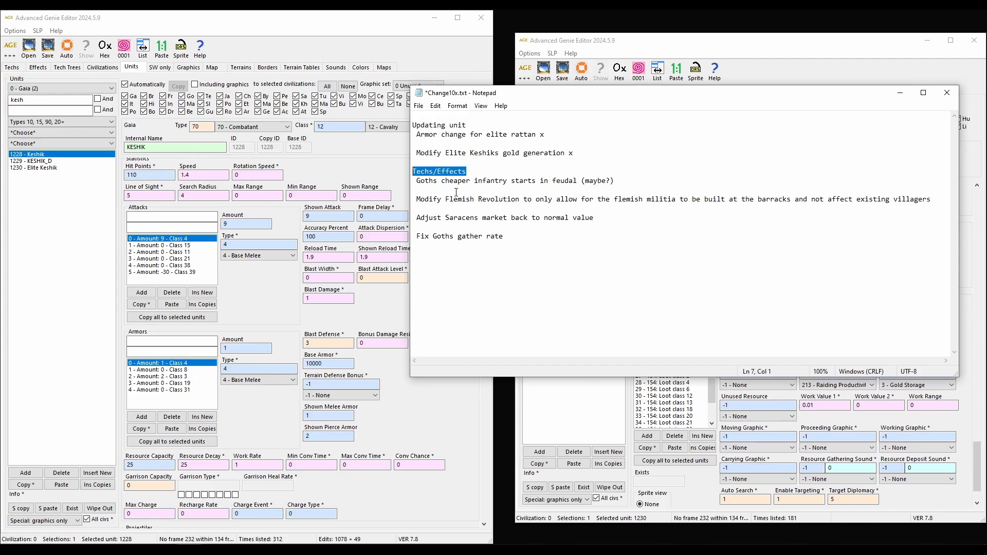
drag(615, 178, 587, 181)
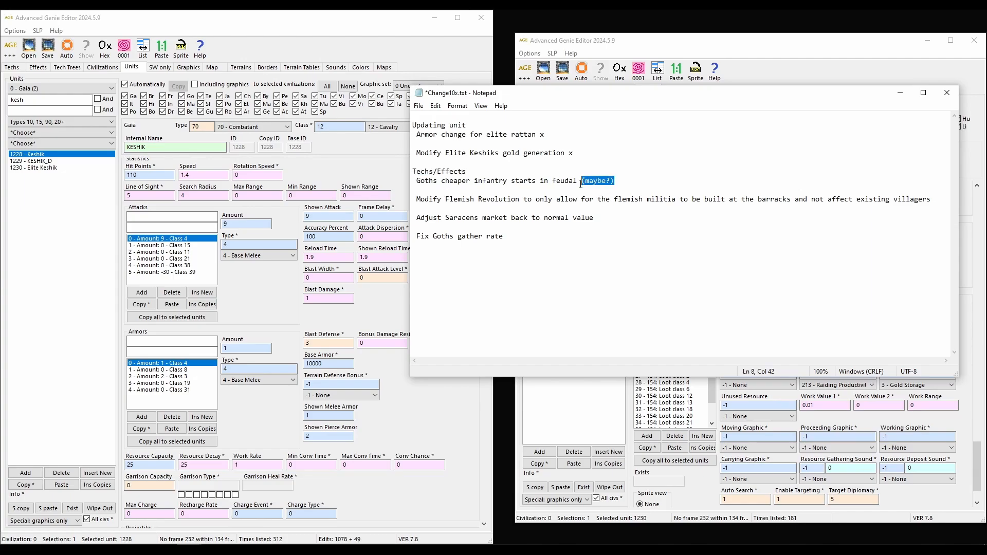
click(618, 186)
Display the technologies in the first editor window and clear the "c-bonus" search filter to list them all.
click(12, 67)
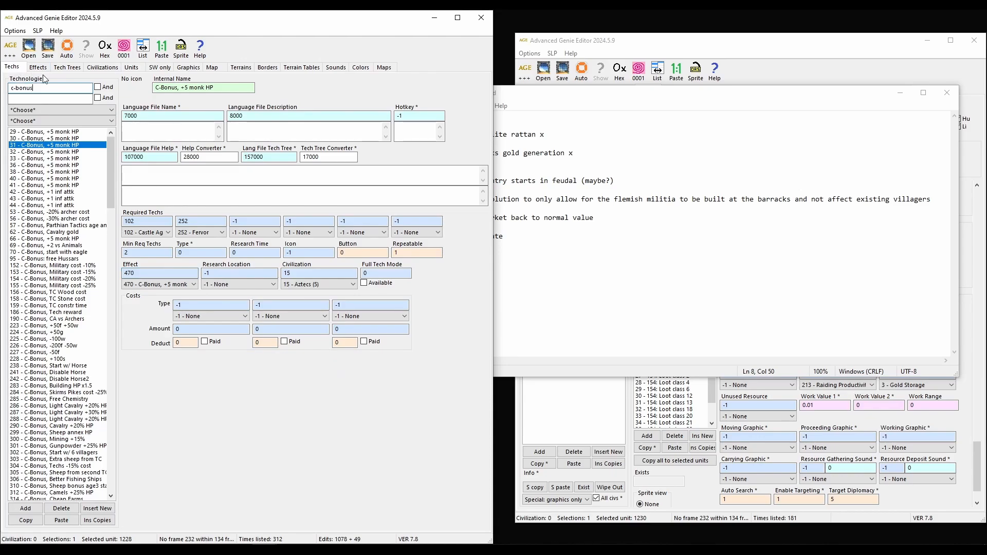
key(BackSpace)
key(BackSpace)
key(BackSpace)
key(BackSpace)
key(BackSpace)
key(BackSpace)
key(BackSpace)
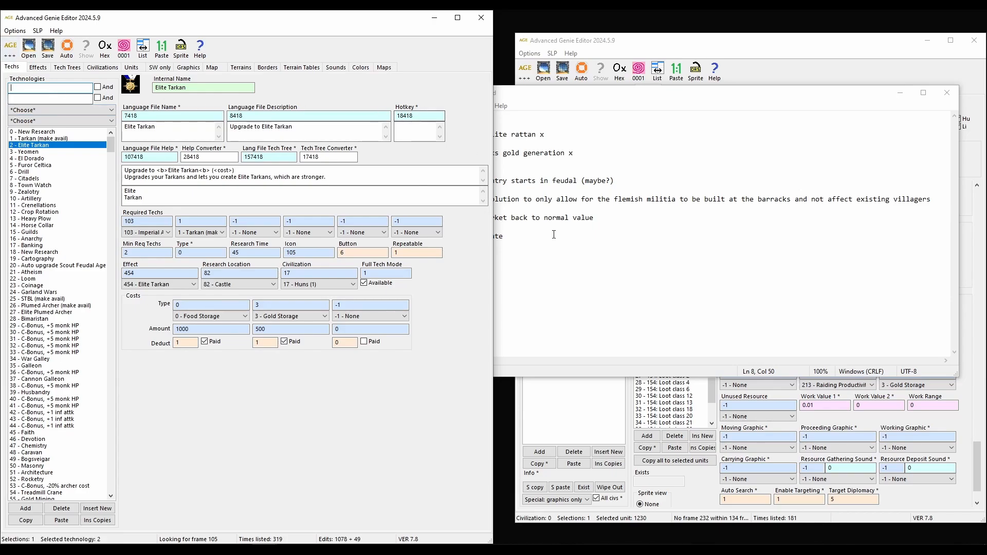
Check the Goths items in the change notes, then find the "C-Bonus, Infantry Cost -20%" technology with an "infan" search.
click(530, 234)
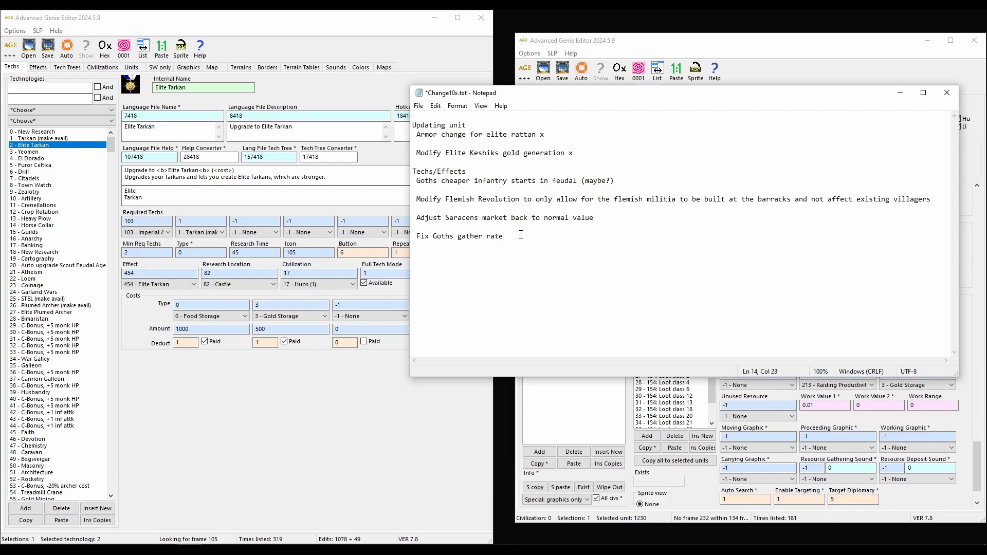
click(329, 363)
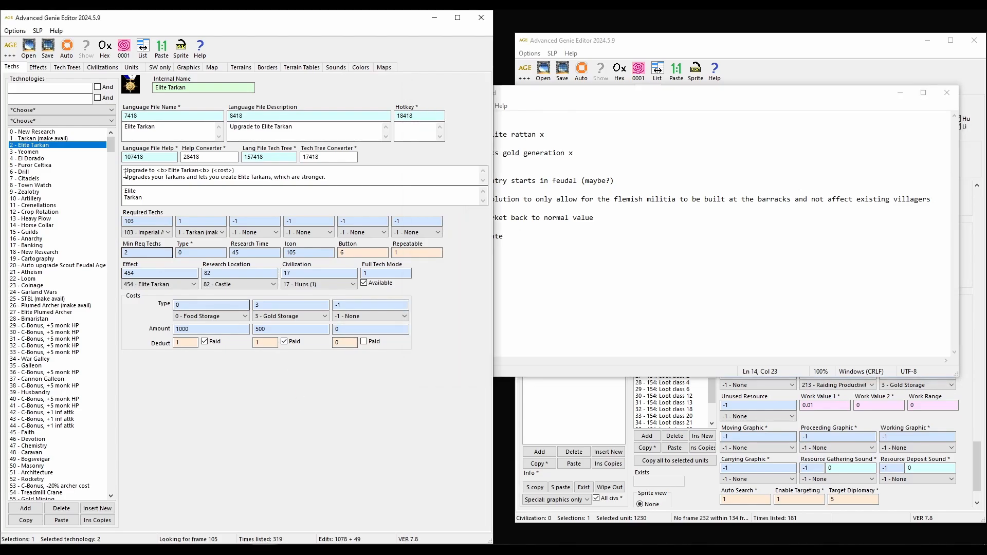
click(56, 87)
text(infan)
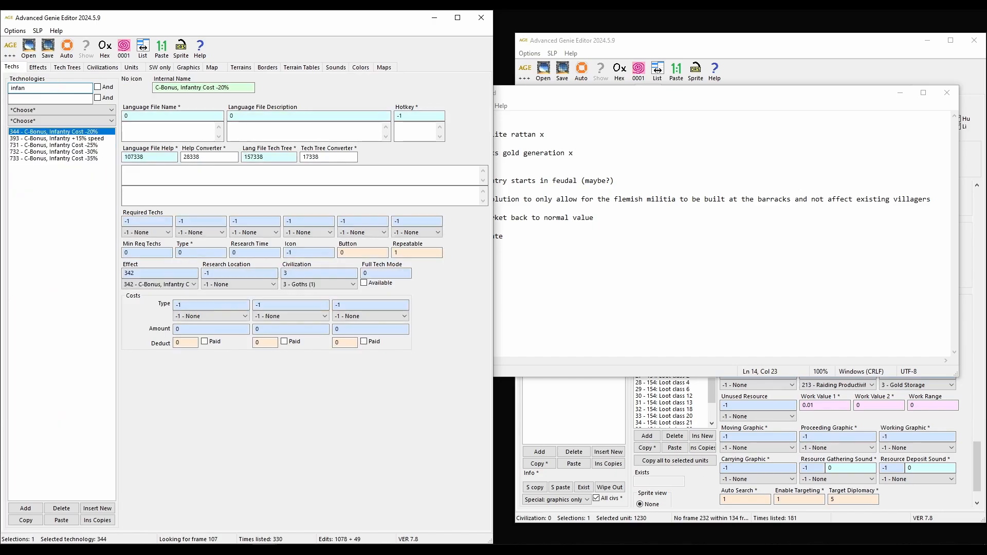
click(49, 133)
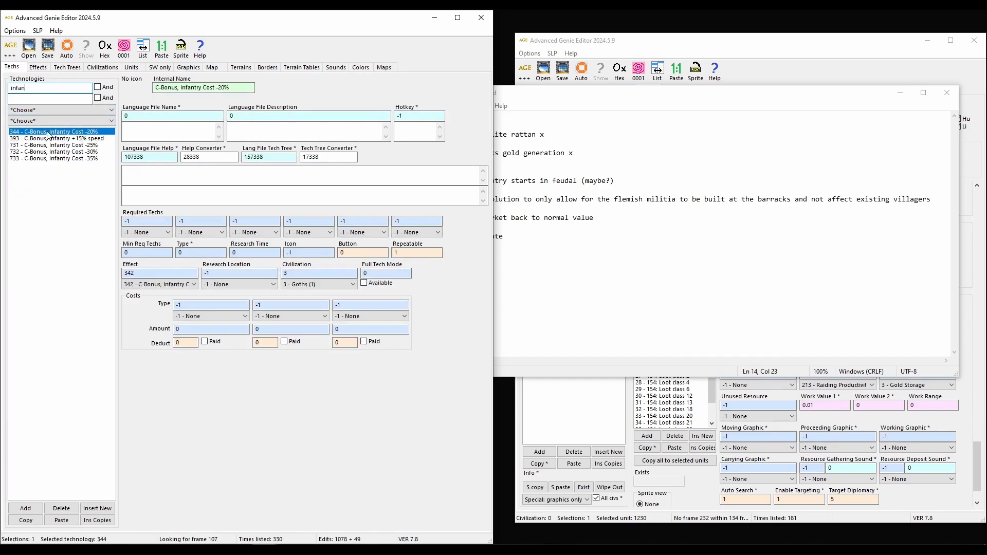
Search the technologies for "goth" and infantry entries, then clear the search filter.
double_click(32, 88)
key(BackSpace)
text(goth)
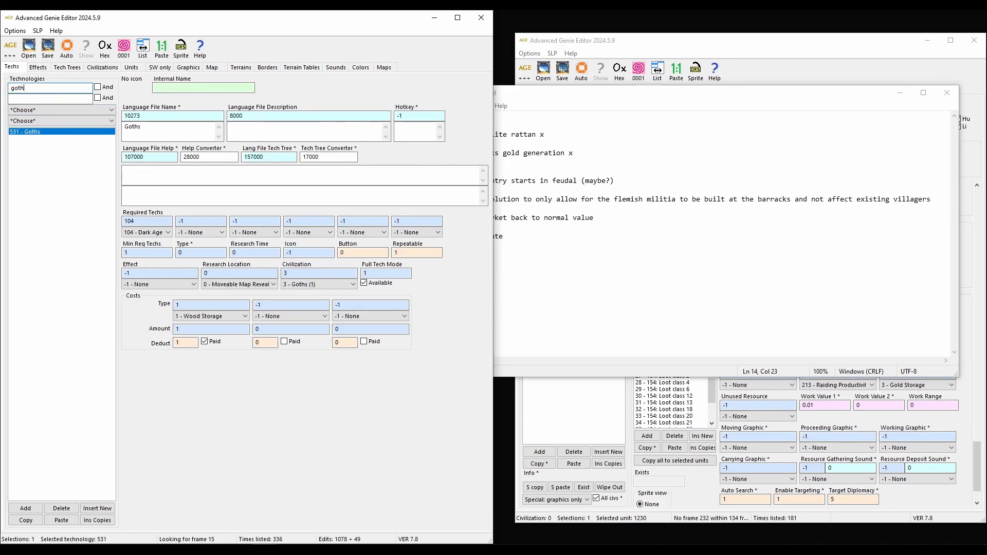
key(BackSpace)
key(BackSpace)
key(BackSpace)
key(BackSpace)
text(infan)
key(BackSpace)
key(BackSpace)
key(BackSpace)
key(BackSpace)
key(BackSpace)
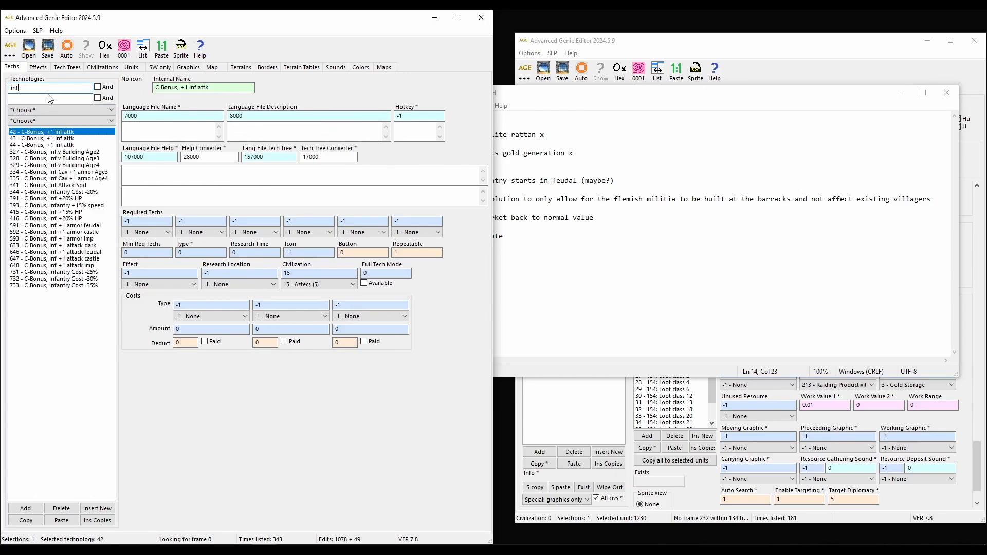
Filter the technologies by "20%" and compare the civilizations and effects of the cost and infantry bonuses.
text(20%)
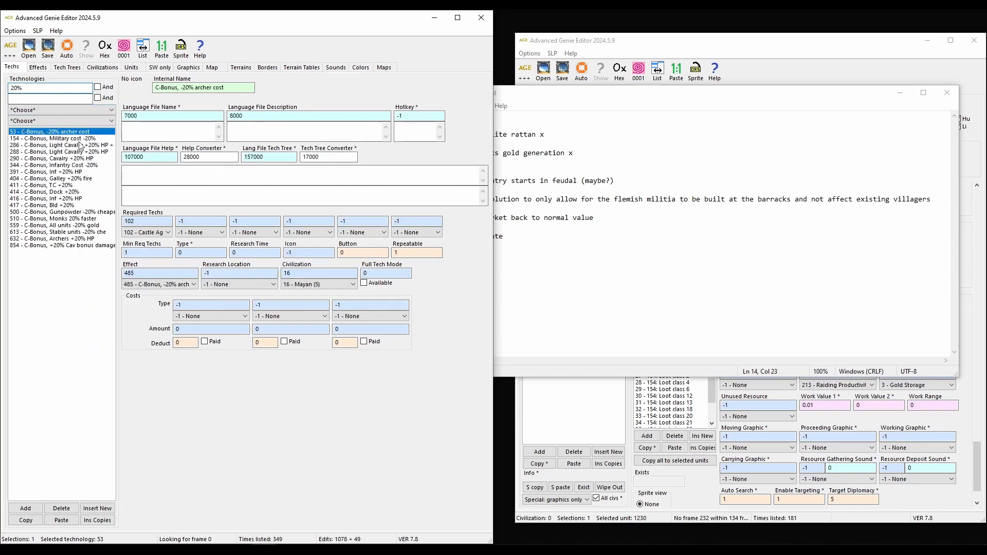
click(78, 139)
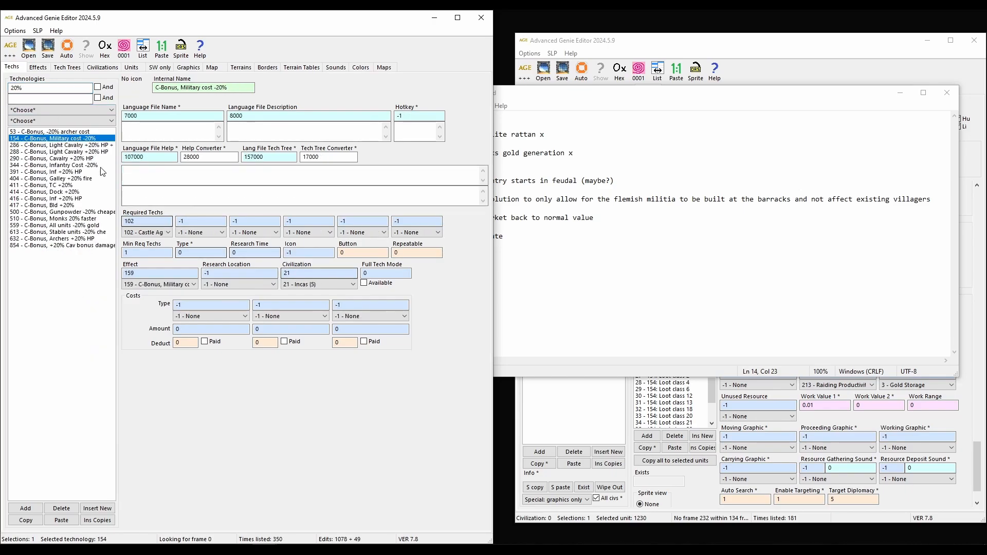
key(Down)
key(Down)
key(Down)
key(Down)
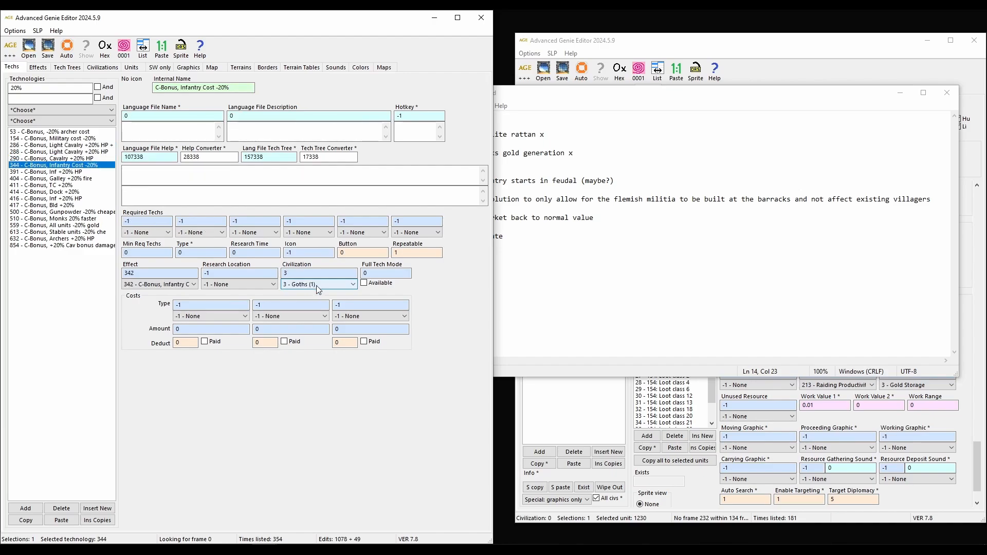
key(Down)
key(Down)
key(Up)
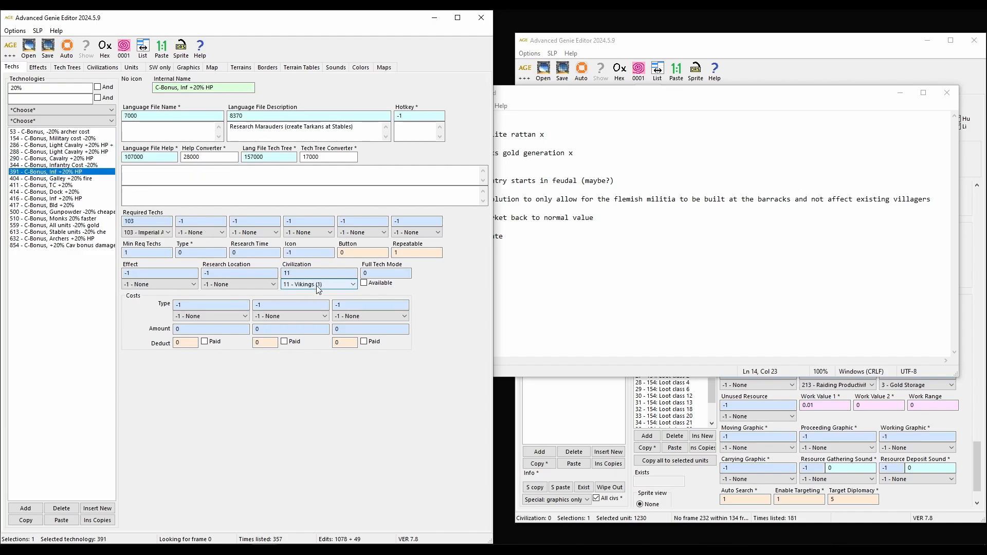
key(Down)
Filter the technologies by "infan" and inspect the civilization and effect number of the Infantry Cost -20% bonus.
double_click(20, 87)
text(infan)
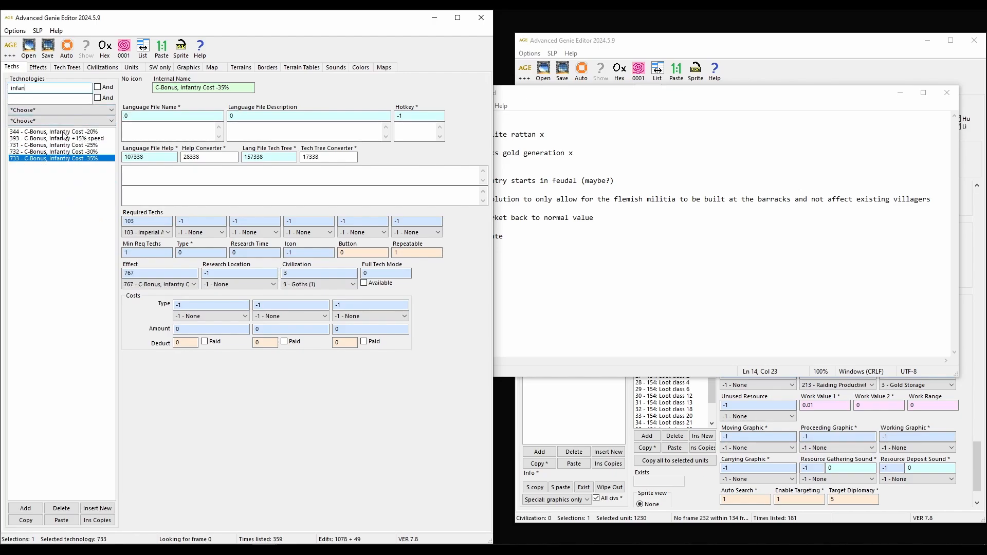
click(84, 131)
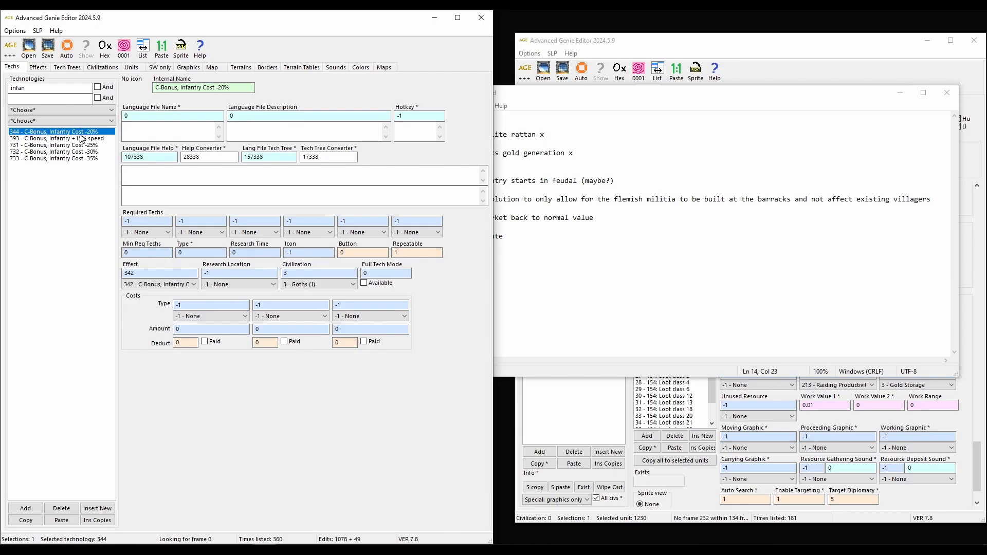
click(314, 274)
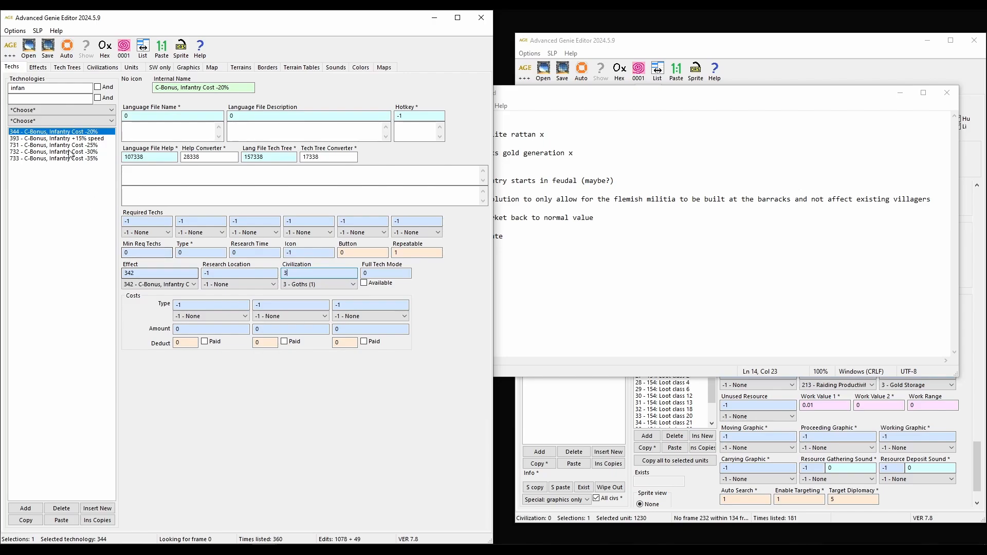
drag(147, 272, 112, 272)
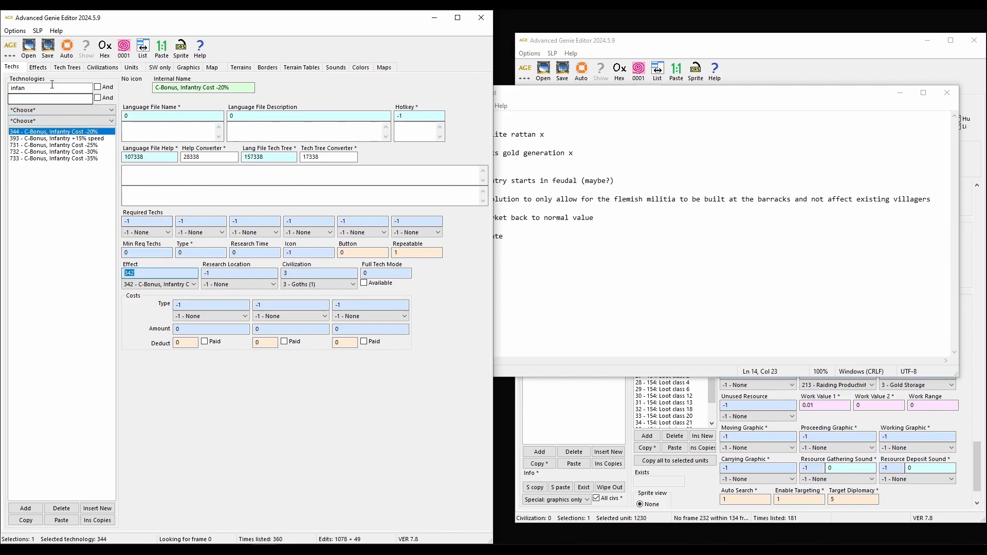
Find effect 342 among the effects and examine its command's attribute and amount.
click(38, 67)
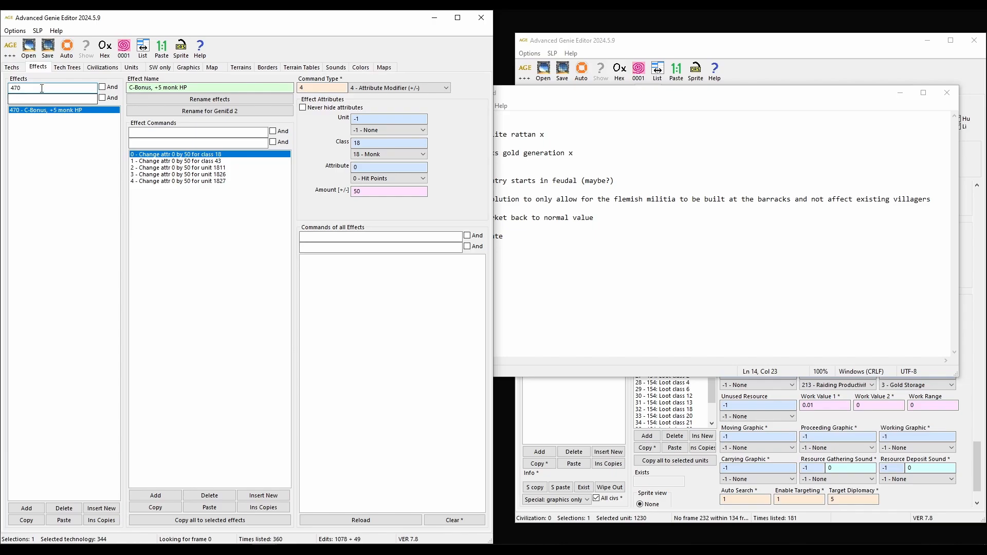
drag(24, 89, 14, 96)
text(342)
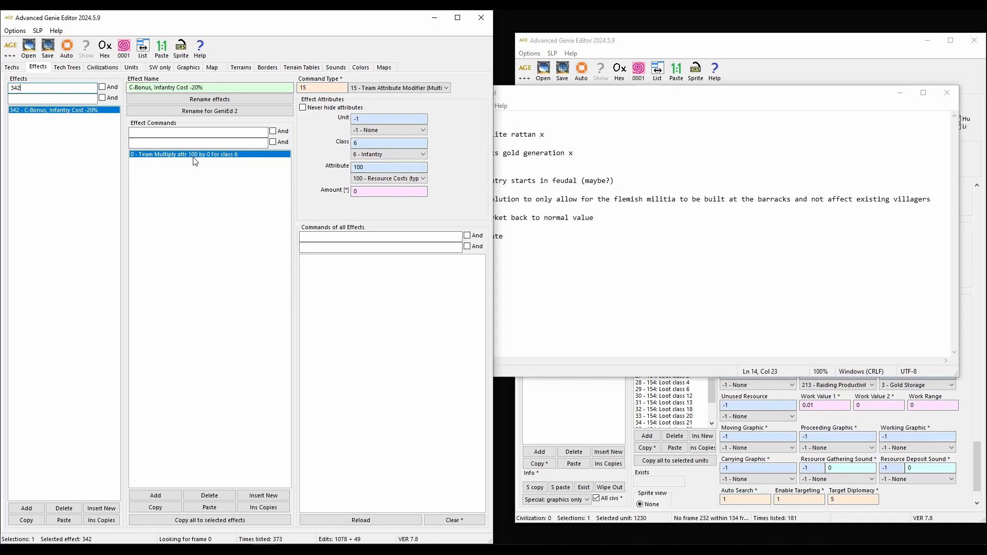
click(387, 178)
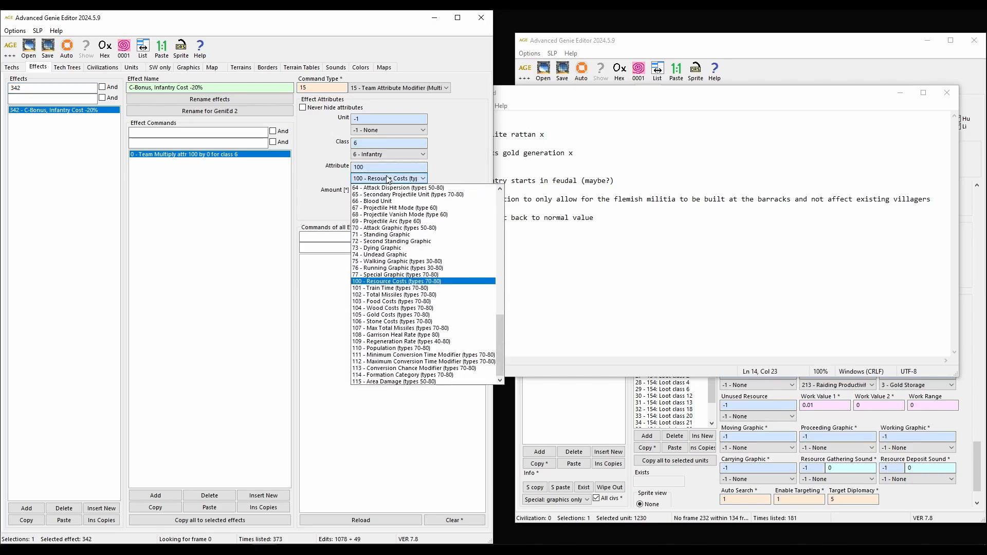
click(387, 179)
click(383, 191)
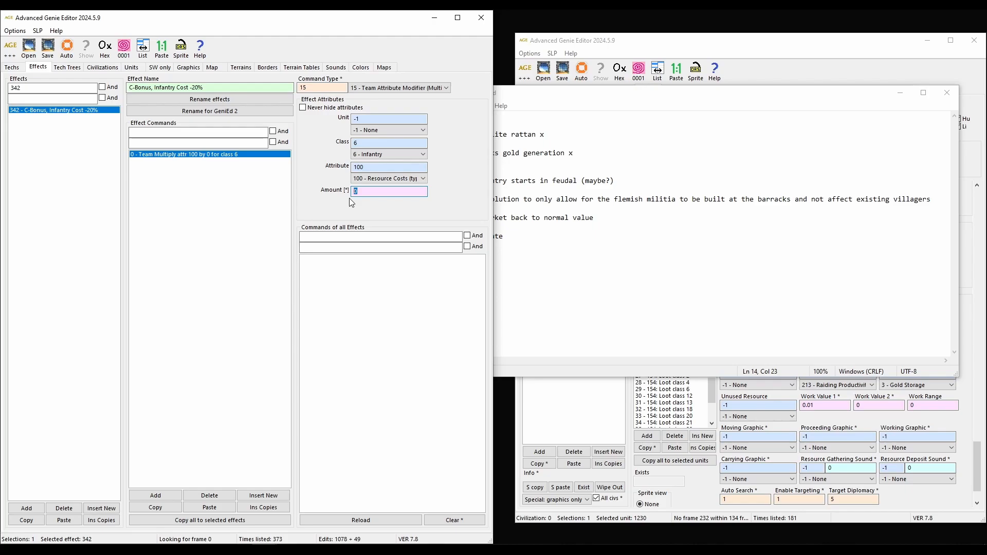
Look through the command types available for effect 342's command without changing the selection.
click(408, 89)
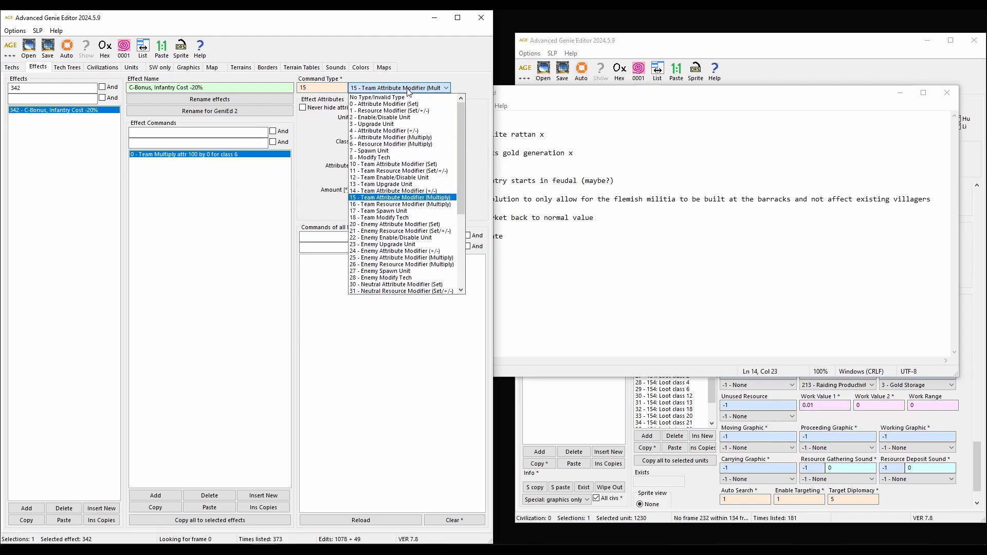
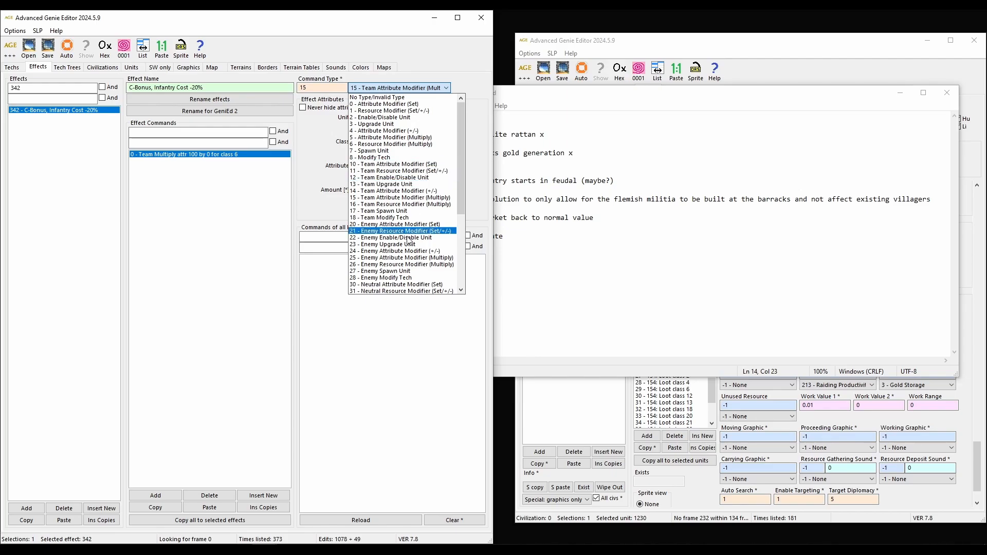
scroll(396, 252, down, 4)
scroll(397, 252, down, 3)
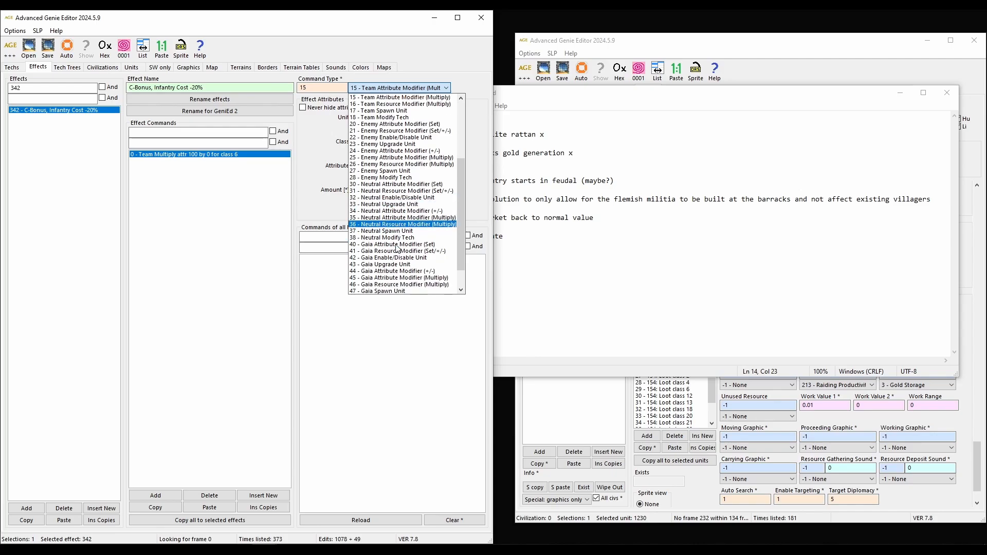
scroll(385, 181, up, 6)
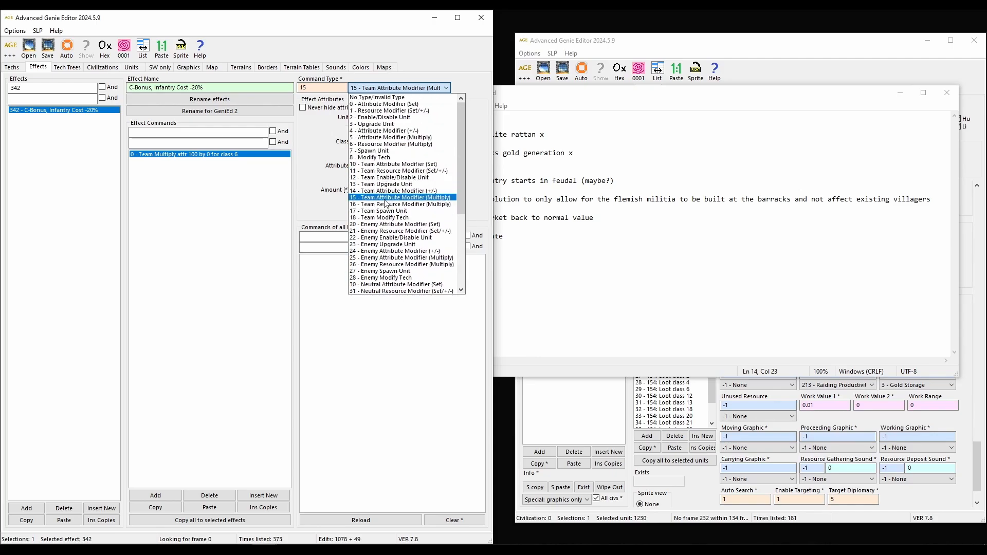
scroll(393, 230, down, 6)
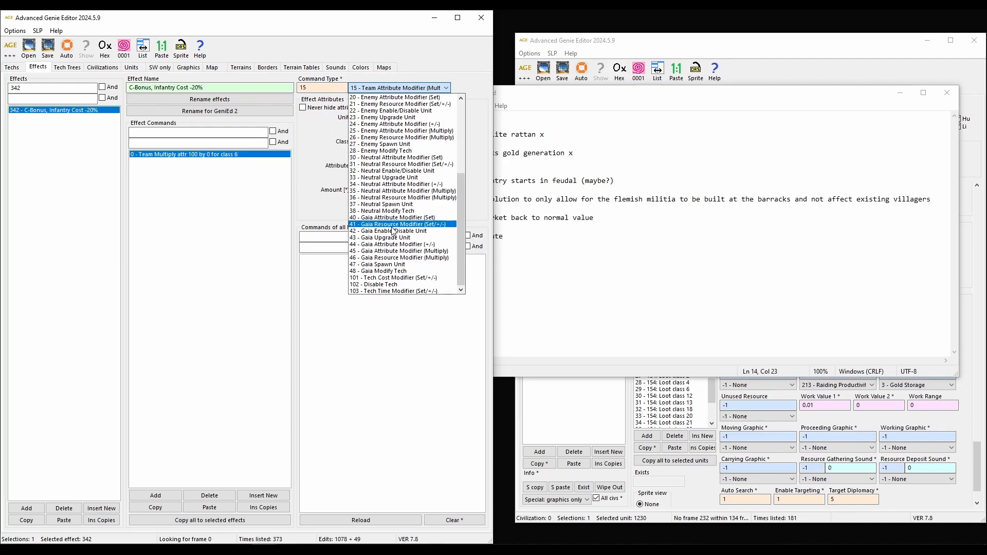
scroll(393, 231, up, 3)
key(Escape)
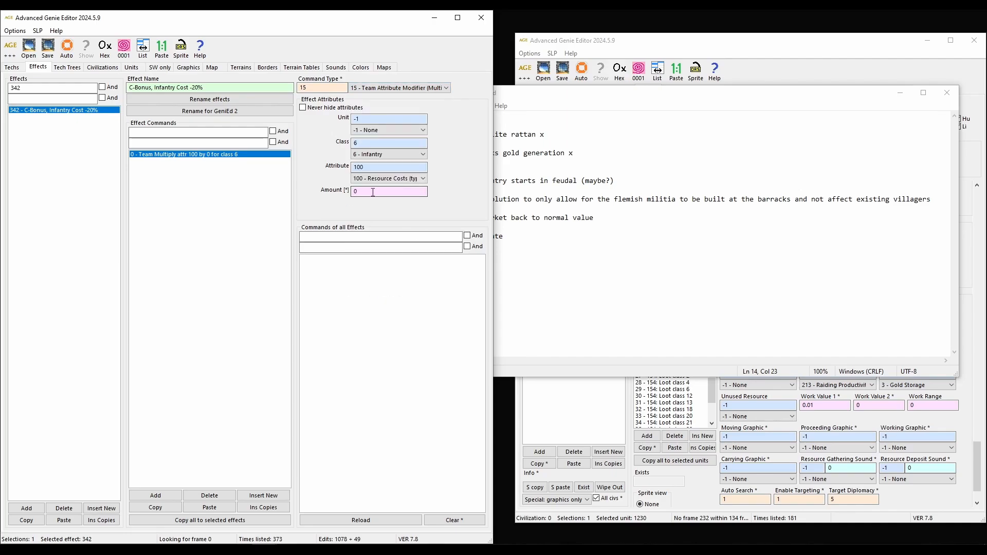
Recheck the attribute options and the multiply amount of effect 342's infantry command.
drag(374, 193, 322, 192)
click(390, 179)
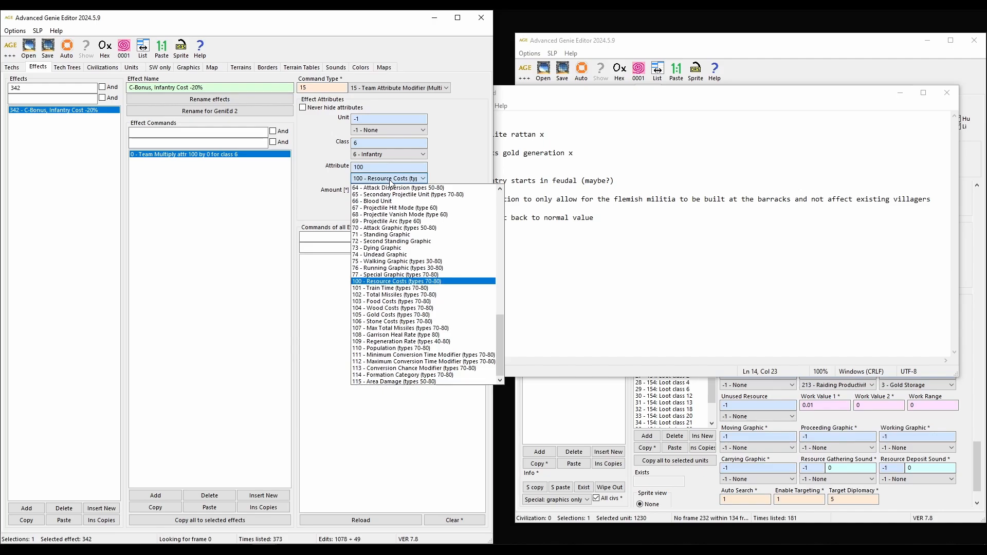
click(389, 181)
drag(368, 192, 337, 196)
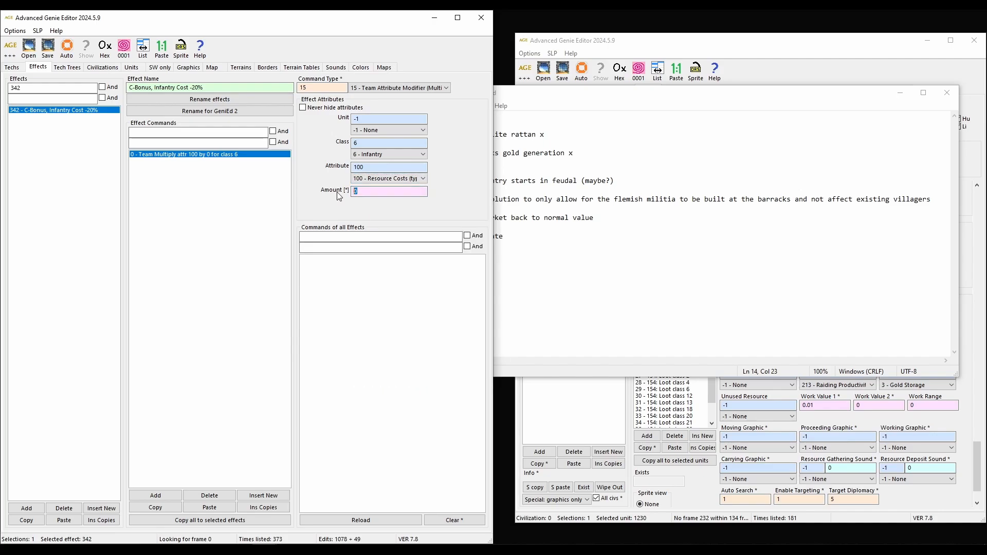
click(215, 156)
Reread the Goths cheaper infantry item in the change notes and return to the first editor window.
click(627, 153)
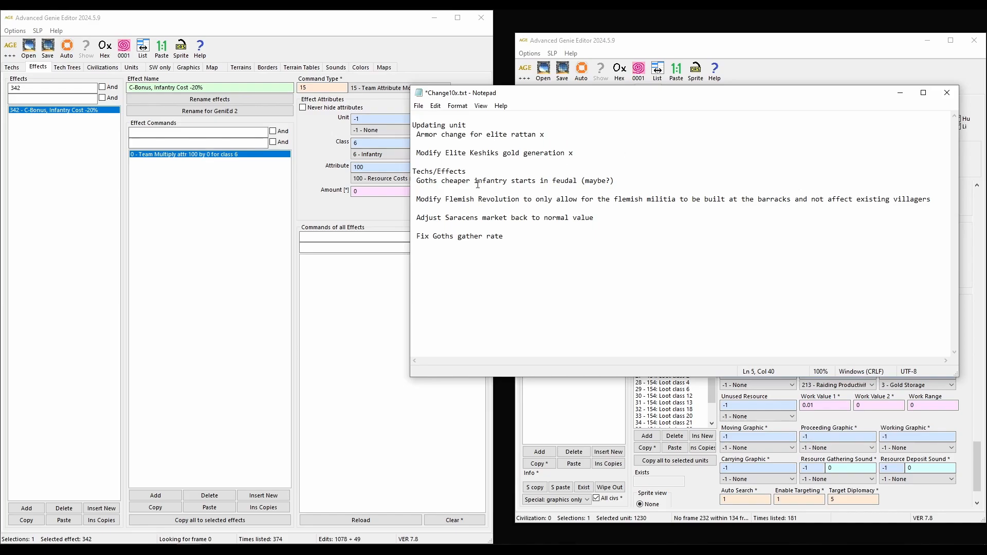
drag(415, 181, 615, 181)
click(592, 173)
click(322, 202)
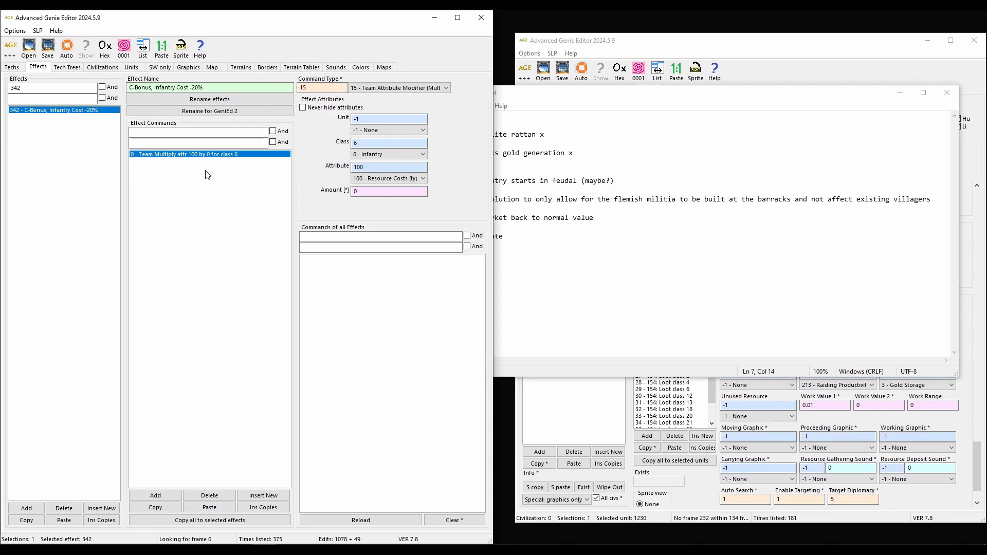
Set the effect of the Goths "C-Bonus, Infantry Cost -20%" technology to "-1 - None".
click(11, 67)
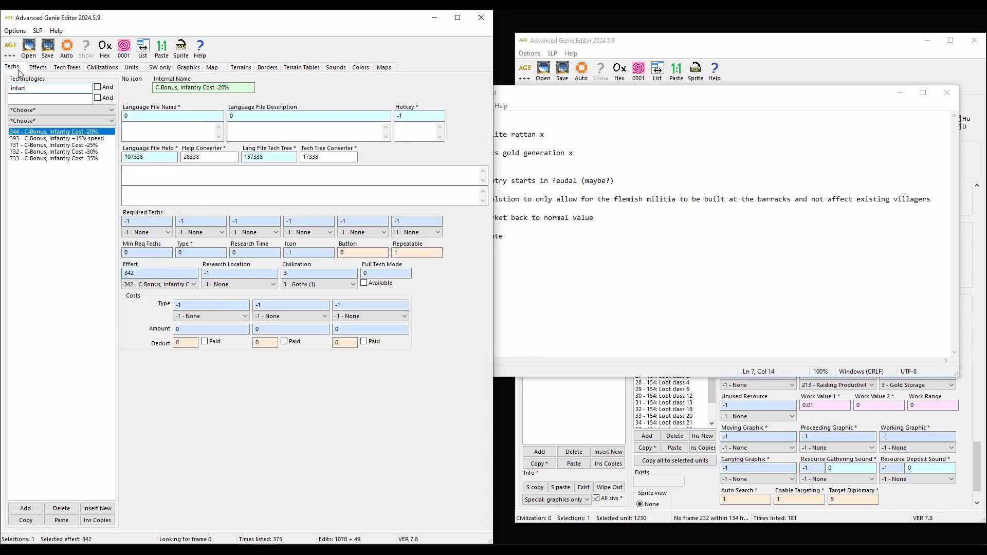
click(151, 285)
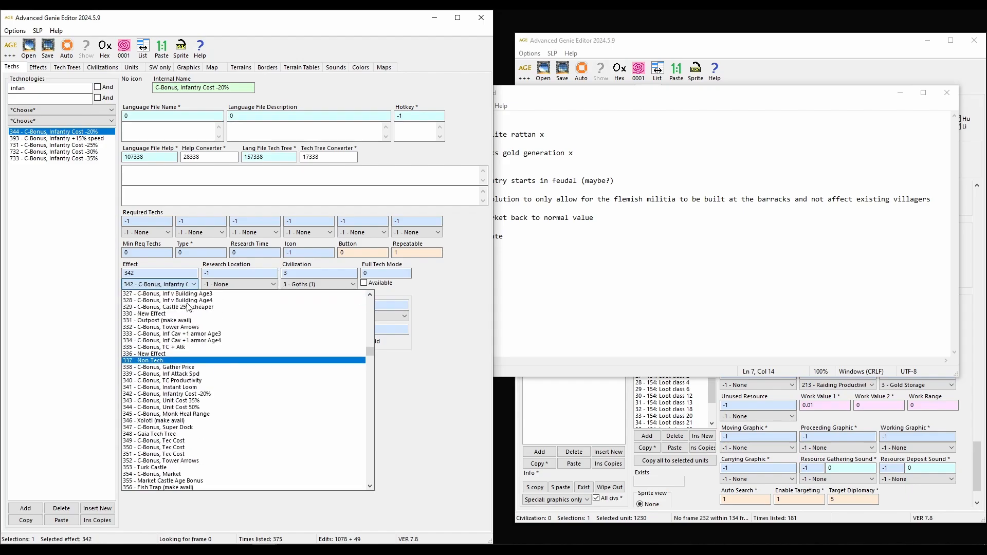
drag(370, 352, 370, 300)
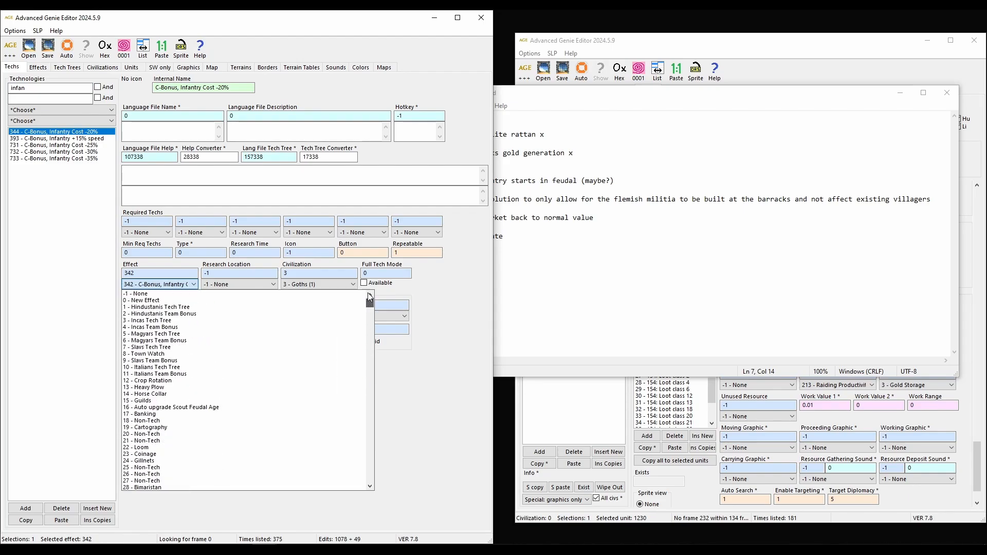
click(144, 295)
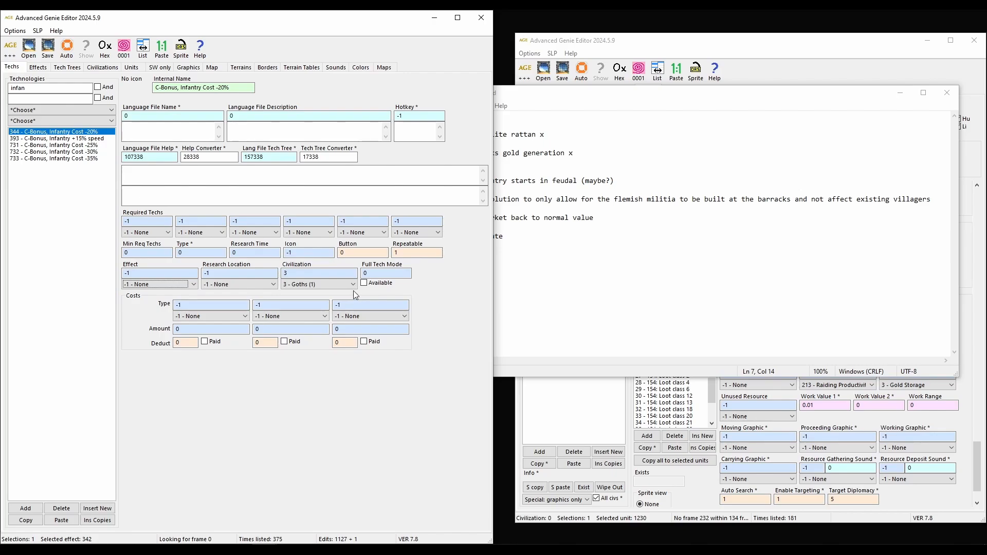
Recheck effect 342's infantry command and the effect assigned to the "C-Bonus, Infantry Cost -20%" technology without changing either.
click(36, 66)
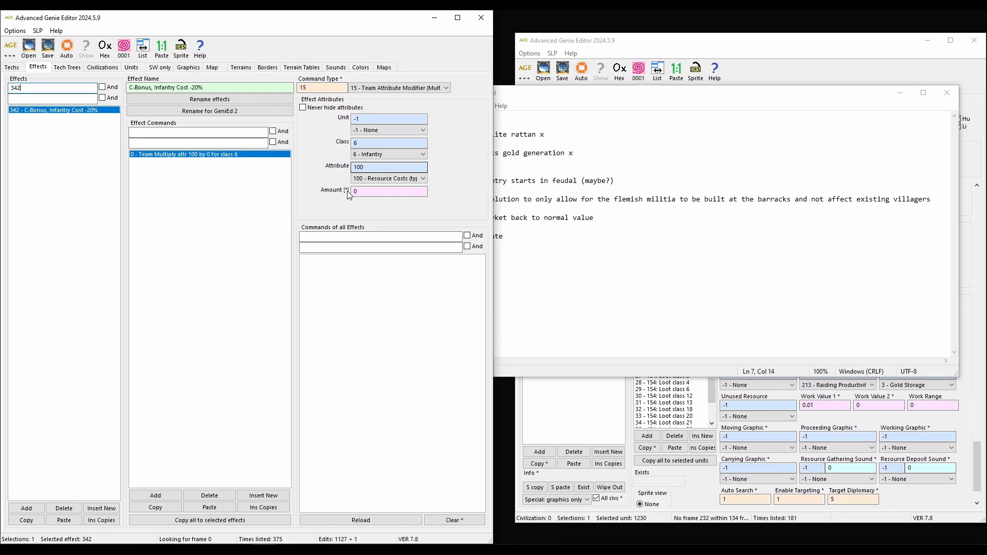
click(13, 67)
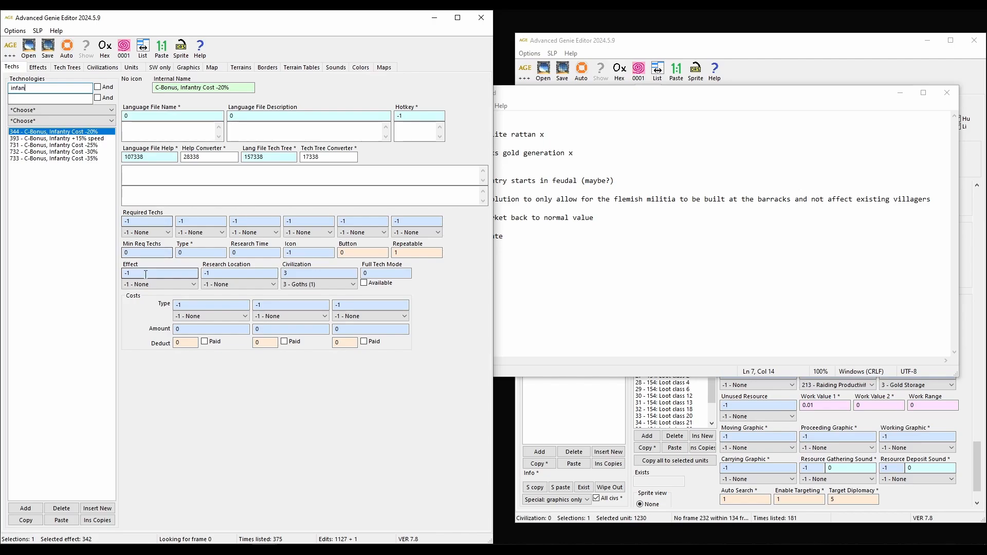
drag(140, 273, 96, 273)
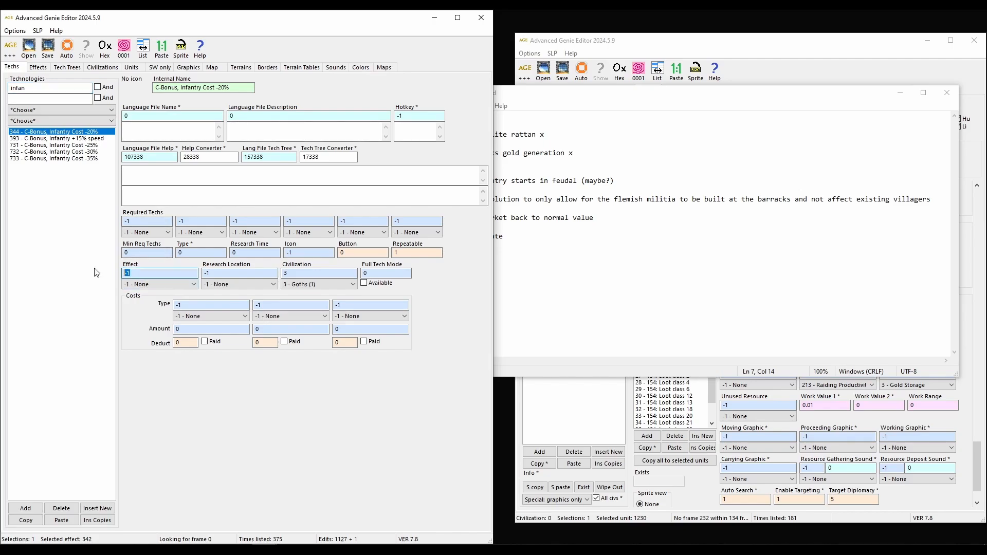
click(159, 286)
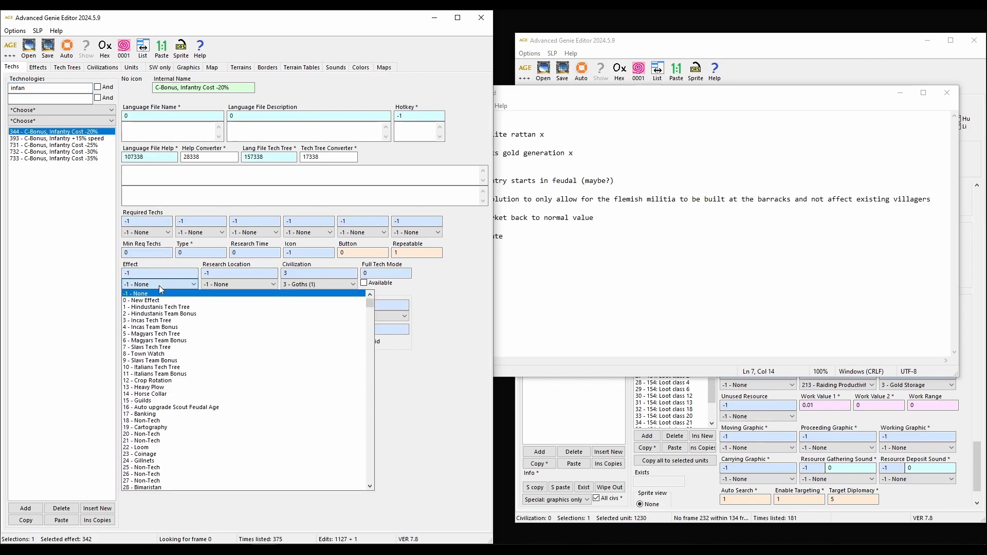
click(75, 200)
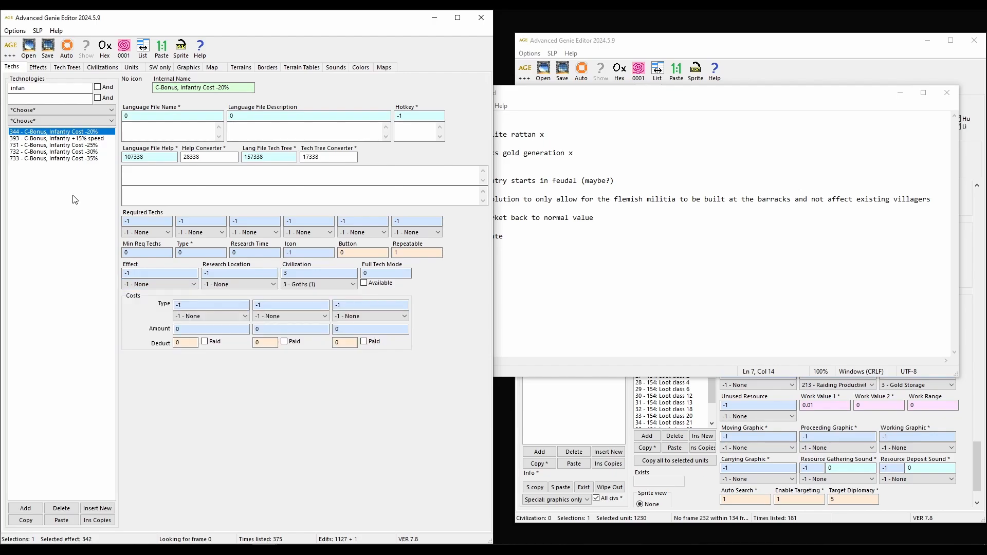
click(171, 284)
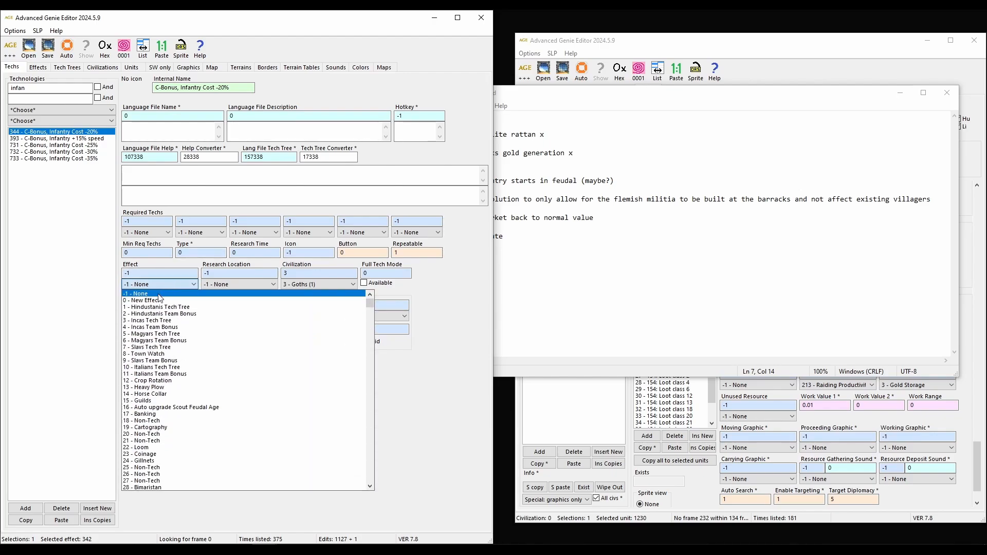
drag(141, 274, 102, 273)
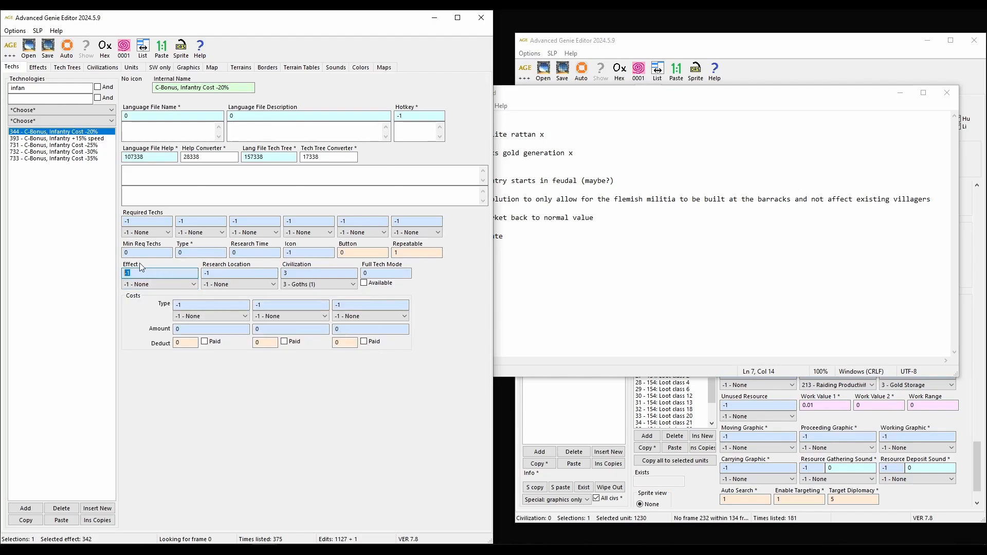
Compare the required technologies and effects of the Goths' -20%, -25%, -30% and -35% infantry cost bonus technologies.
click(95, 145)
key(Up)
key(Up)
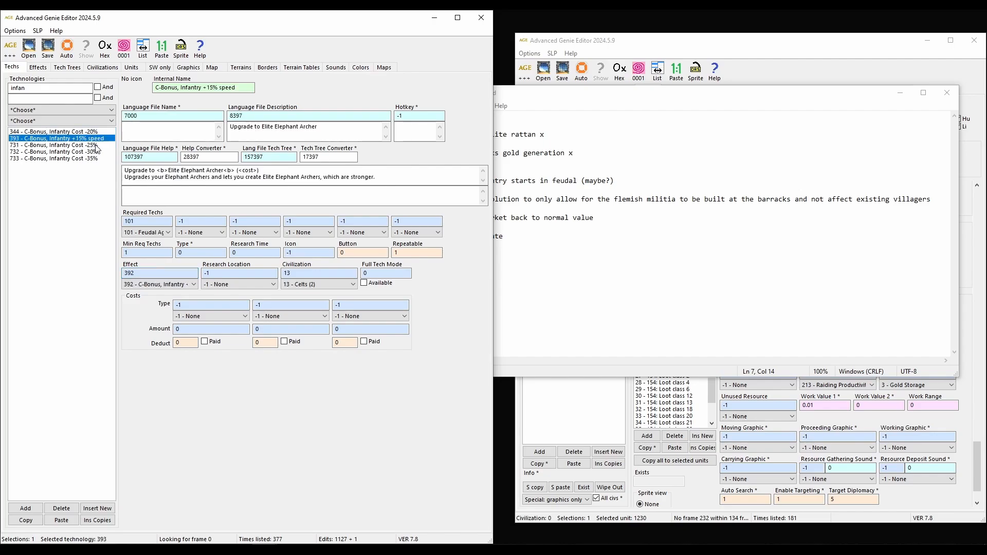
key(Down)
key(Down)
key(Up)
key(Down)
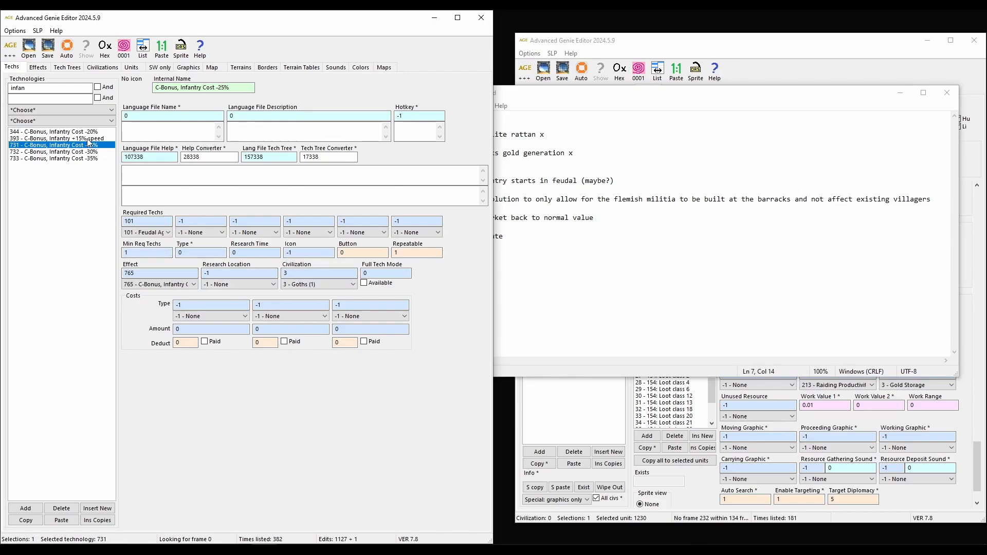
key(Up)
key(Up)
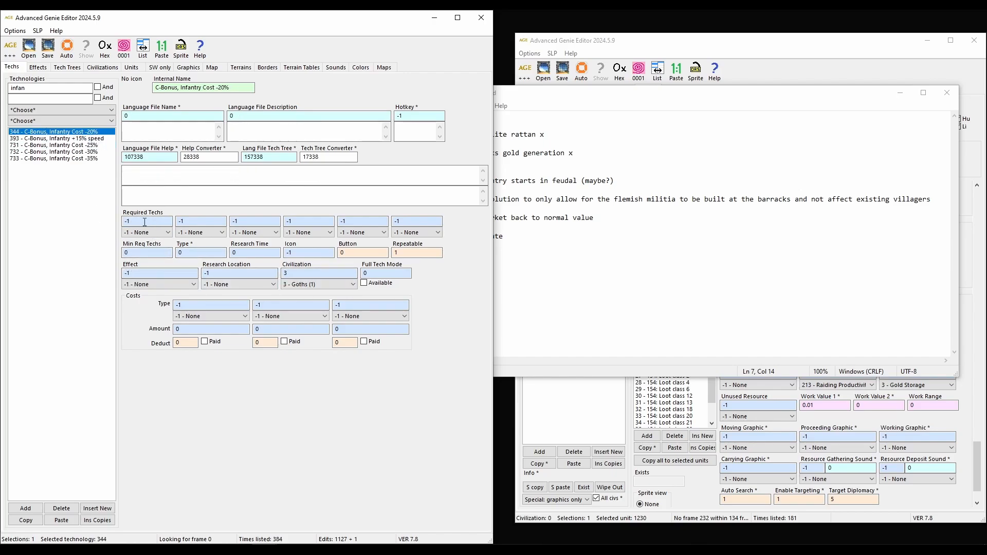
key(Down)
key(Down)
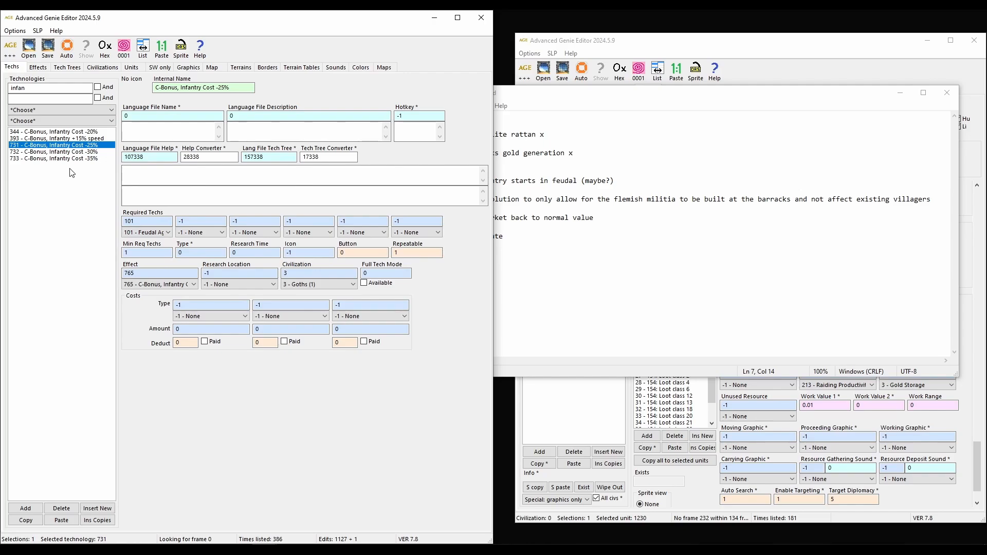
key(Down)
key(Down)
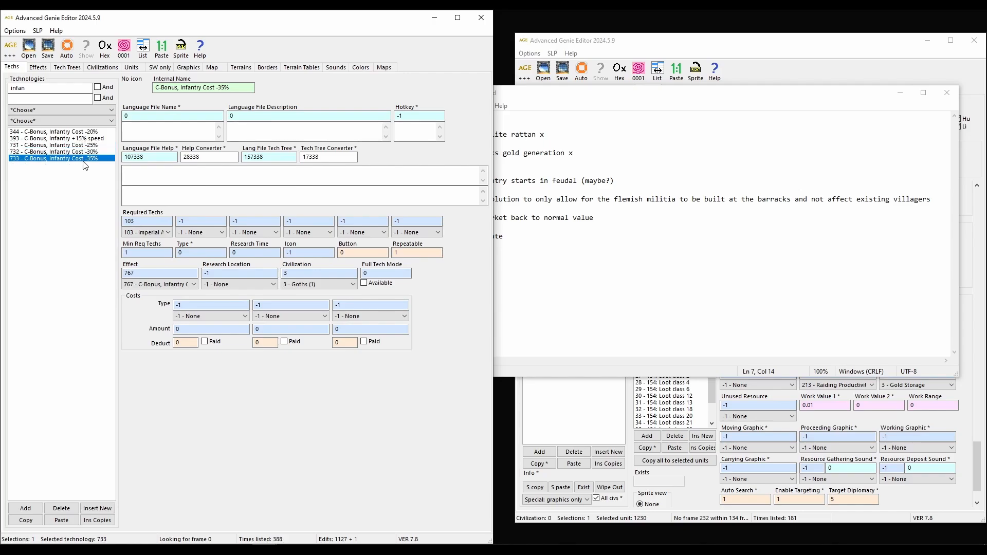
key(Up)
key(Up)
key(Down)
key(Down)
key(Up)
key(Up)
key(Up)
key(Up)
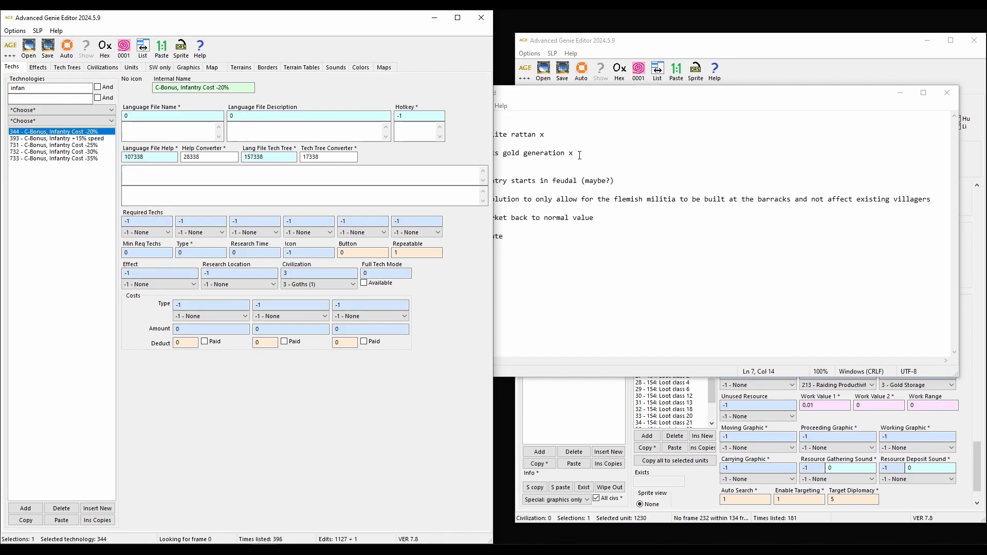
Mark the Goths cheaper infantry item in the change notes with an "x" and return to the first editor window.
click(630, 180)
text(x)
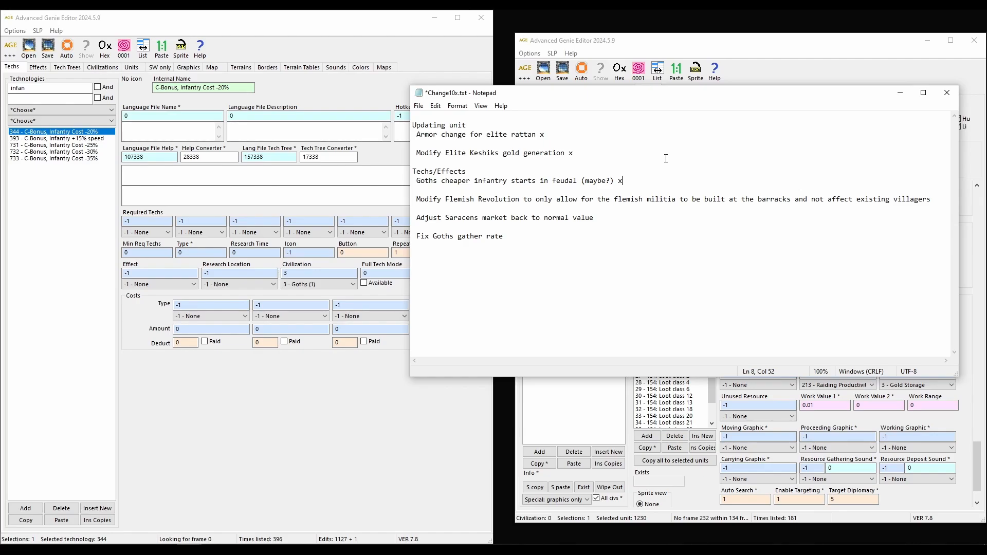
click(185, 373)
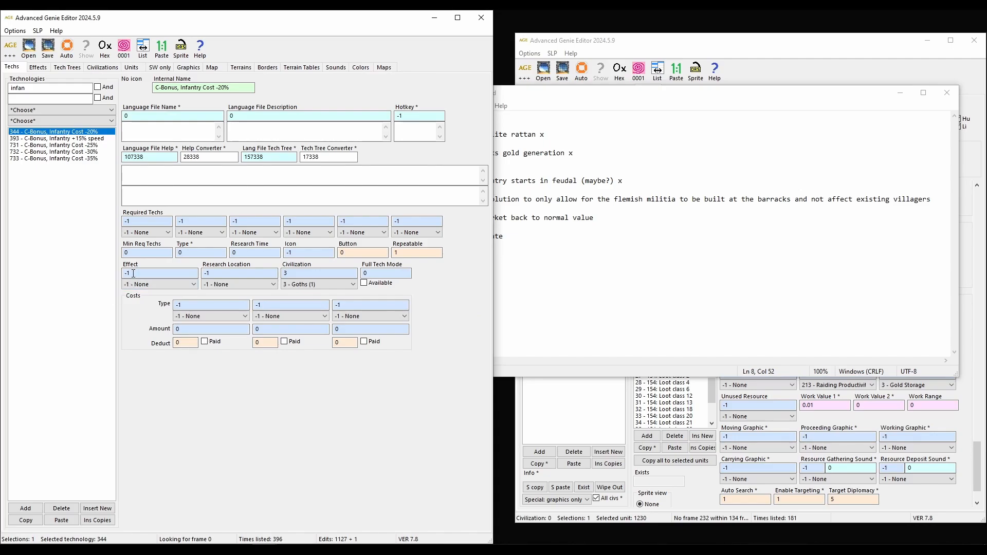
Read the Flemish Revolution item in the change notes, focusing on the flemish militia wording.
click(652, 226)
click(602, 218)
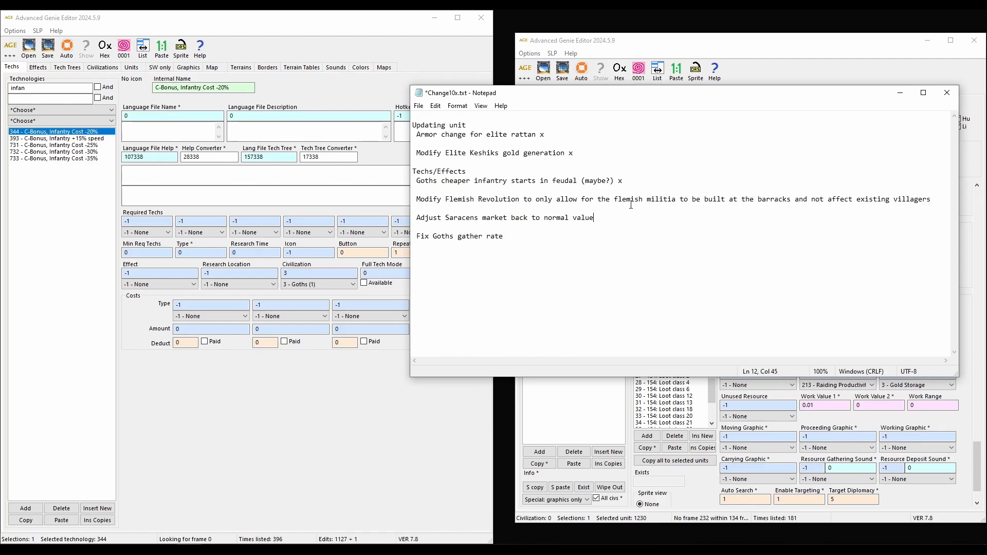
drag(615, 199, 671, 199)
click(656, 210)
click(654, 214)
drag(678, 199, 617, 203)
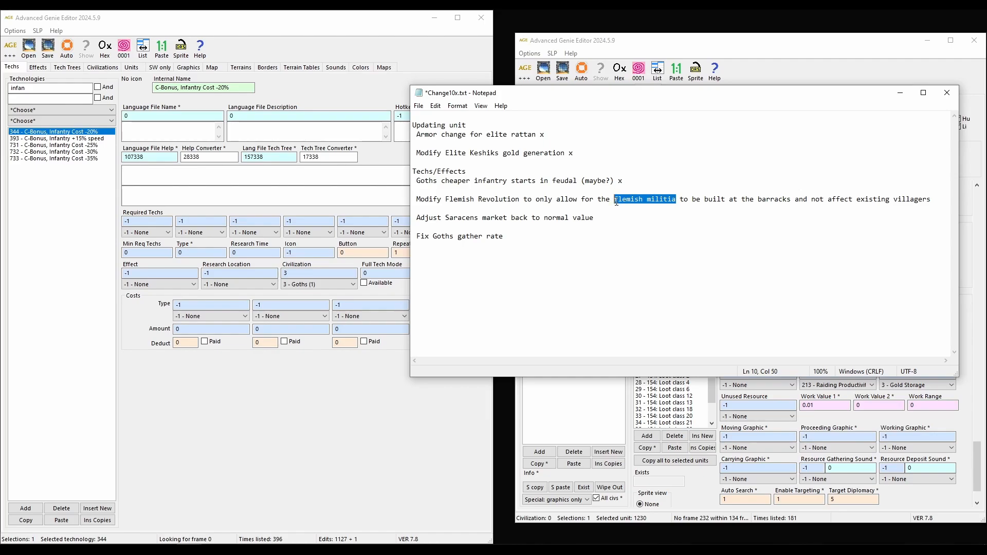
click(605, 216)
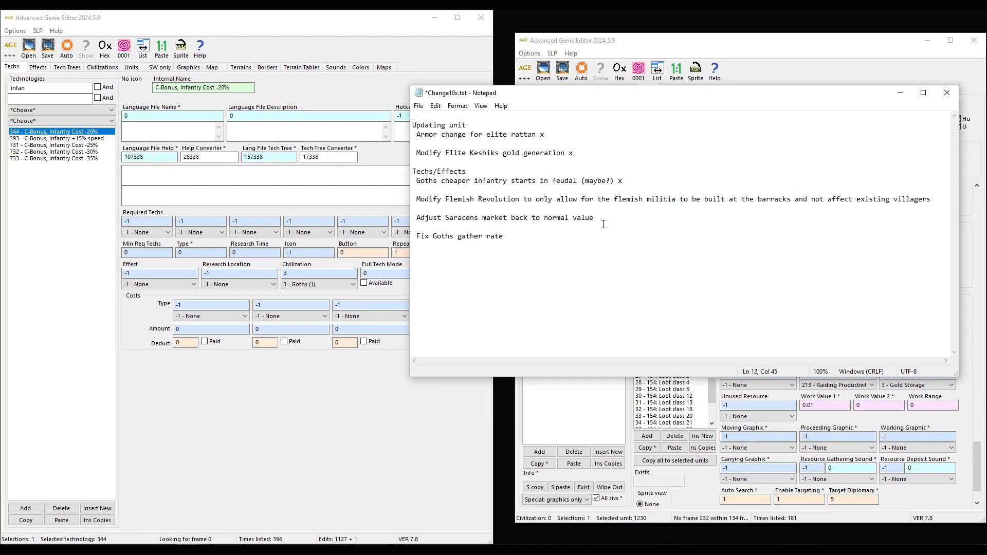
Replace the technology search text with "flemish" to bring up the Flemish Revolution technology.
click(277, 432)
drag(30, 90, 6, 90)
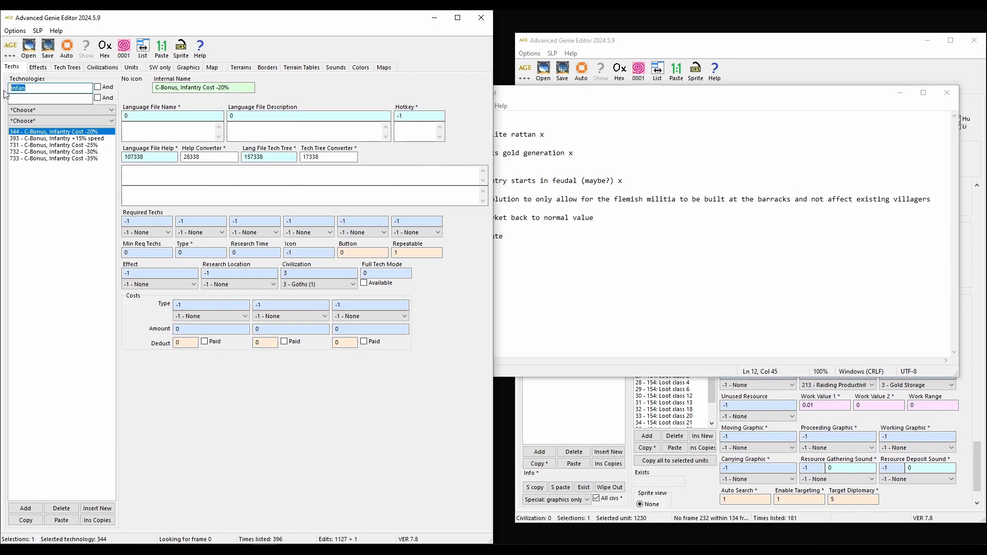
key(BackSpace)
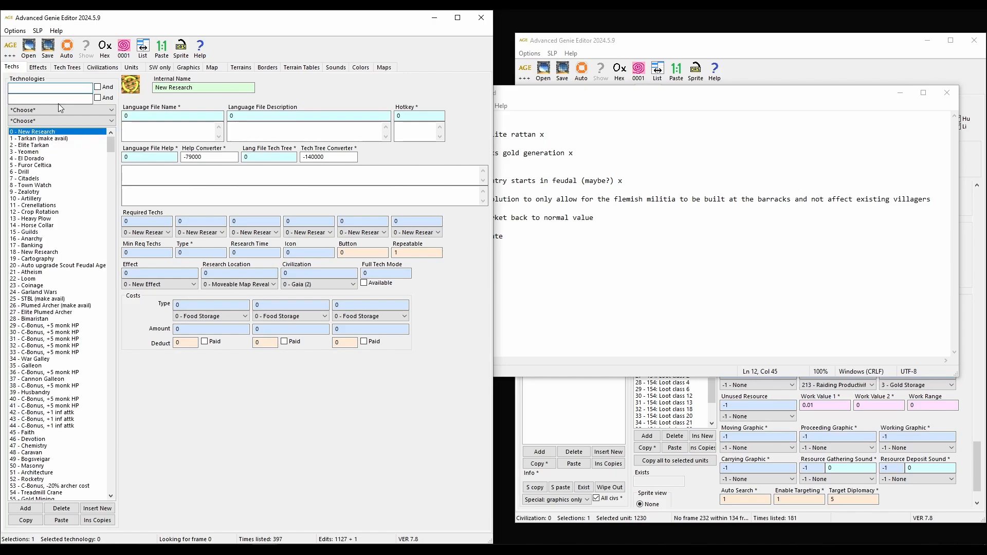
click(764, 59)
click(47, 87)
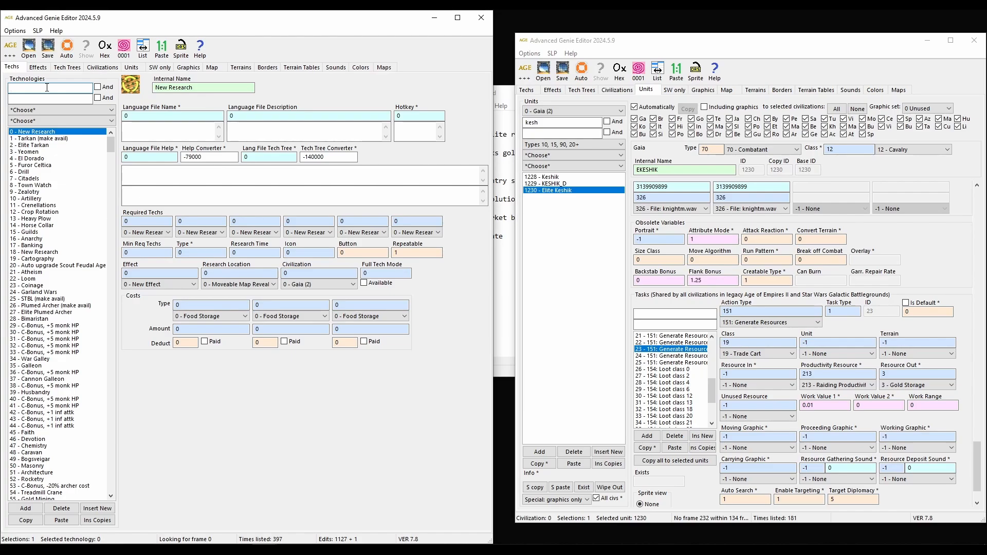
text(flemish)
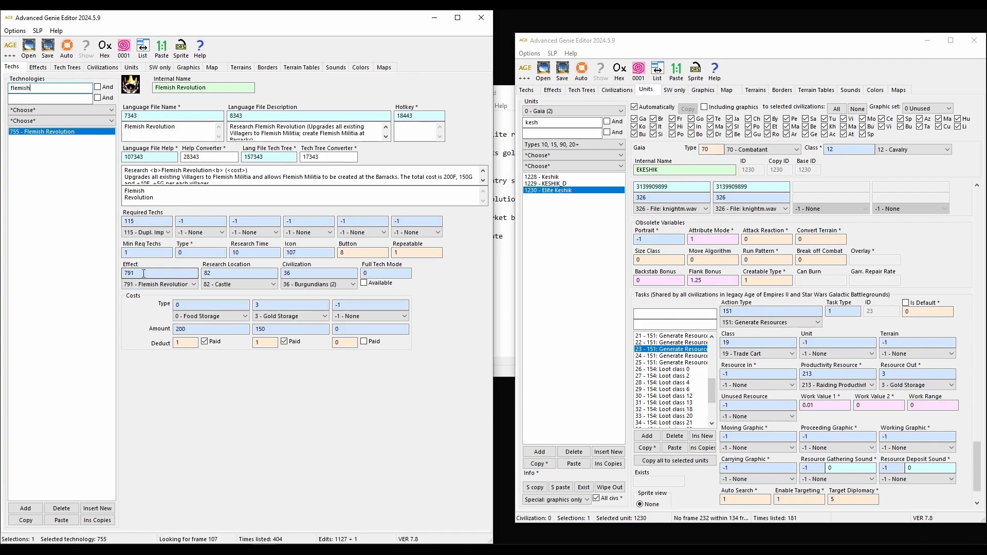
Examine the Flemish Revolution technology's effect, required technology, research location, food cost and civilization.
double_click(124, 273)
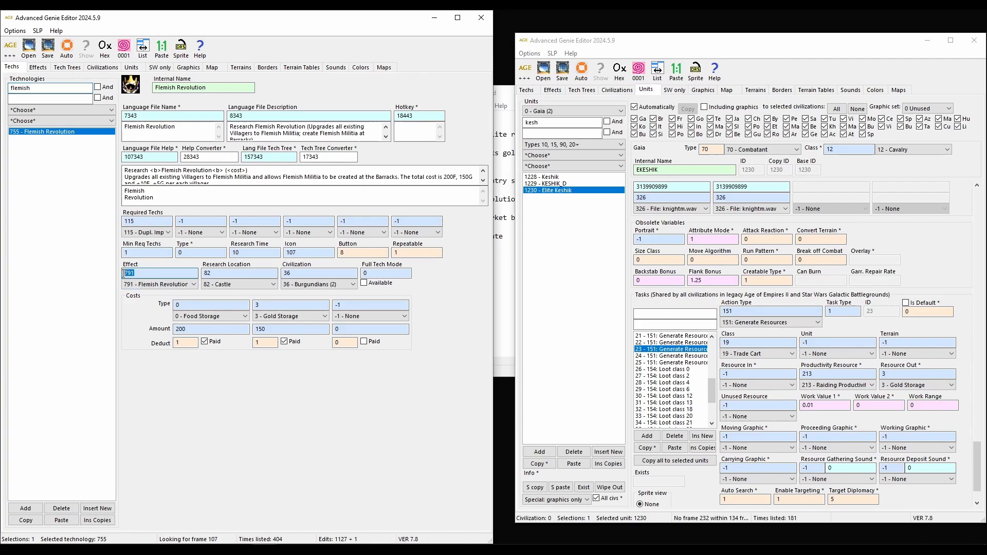
double_click(135, 220)
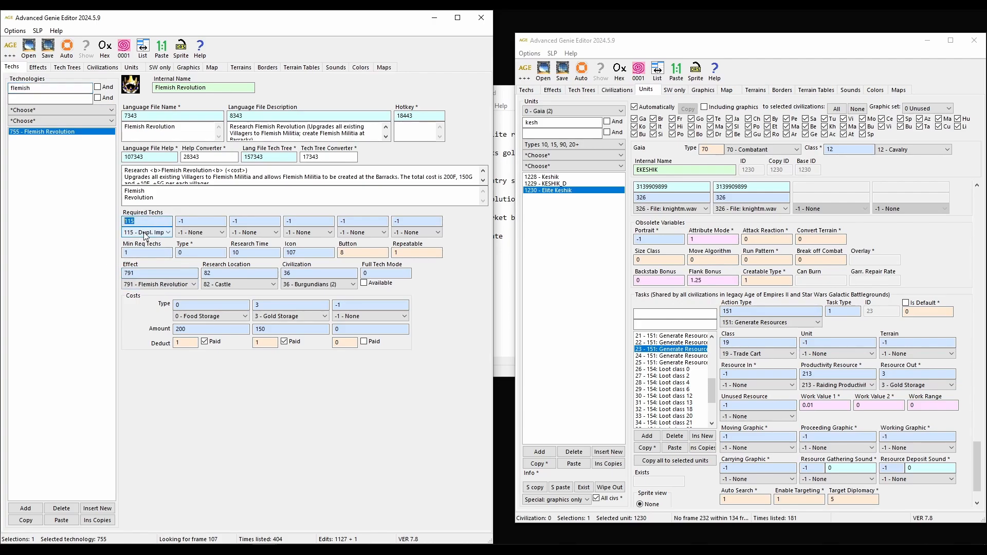
double_click(231, 273)
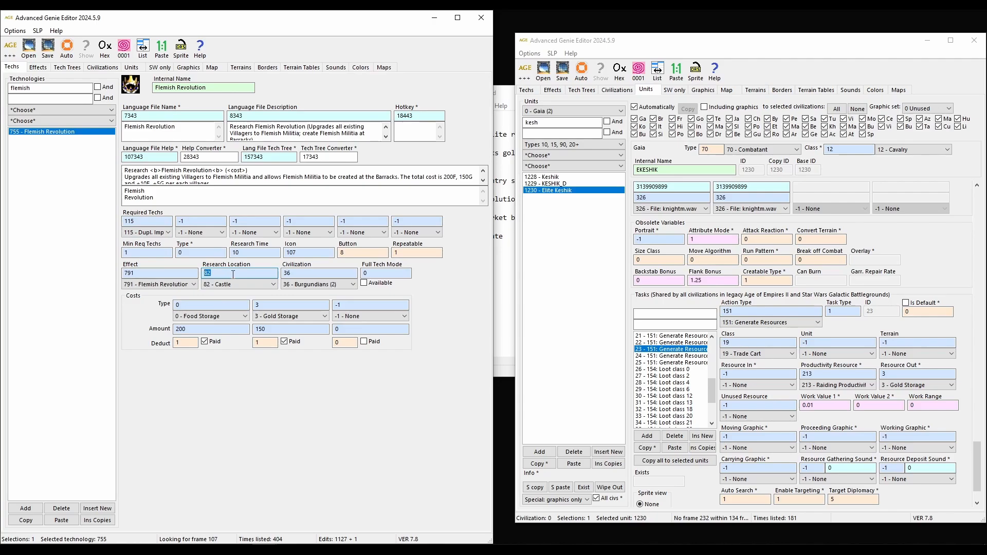
double_click(125, 273)
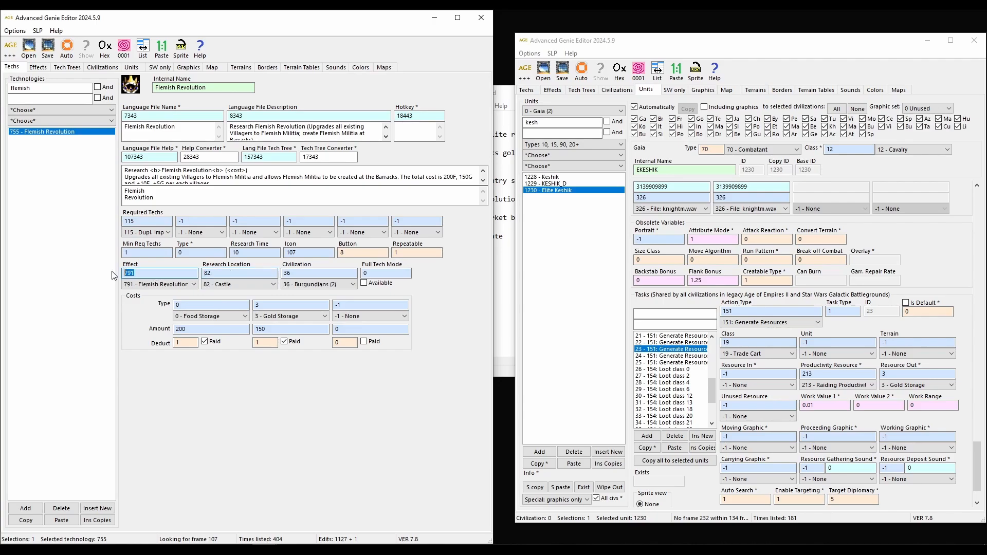
double_click(201, 329)
double_click(317, 273)
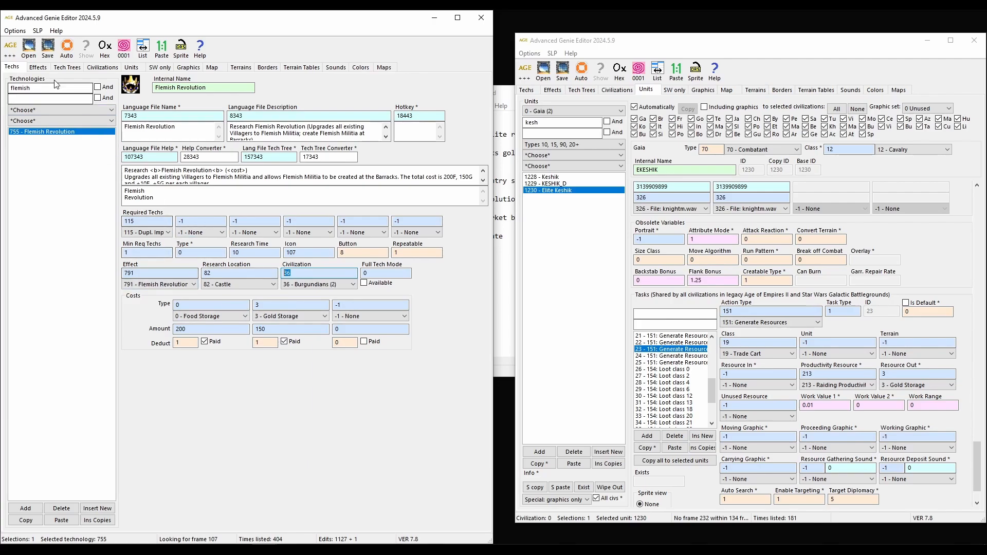
Find effect 791 in the effects list and open the Flemish Revolution effect.
click(38, 67)
double_click(42, 87)
key(BackSpace)
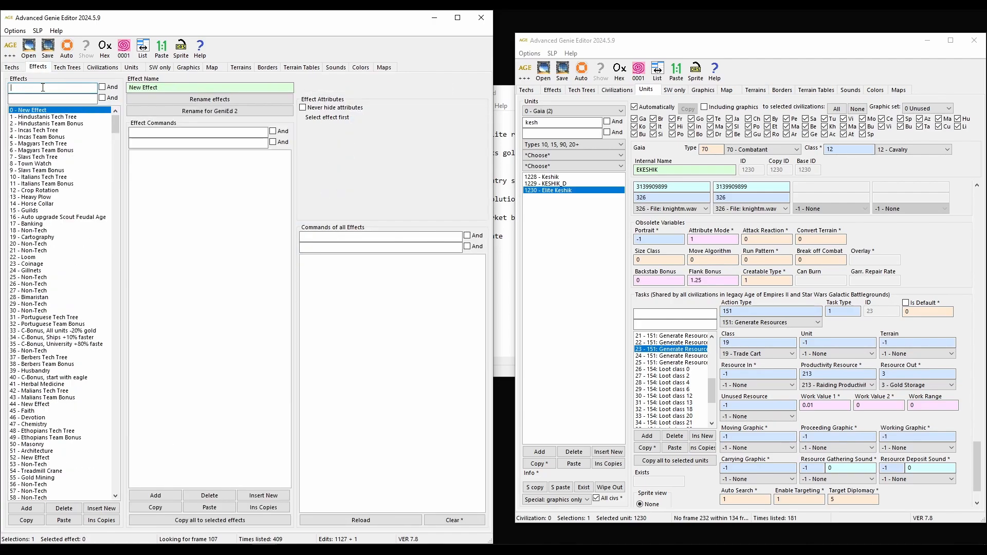
text(791)
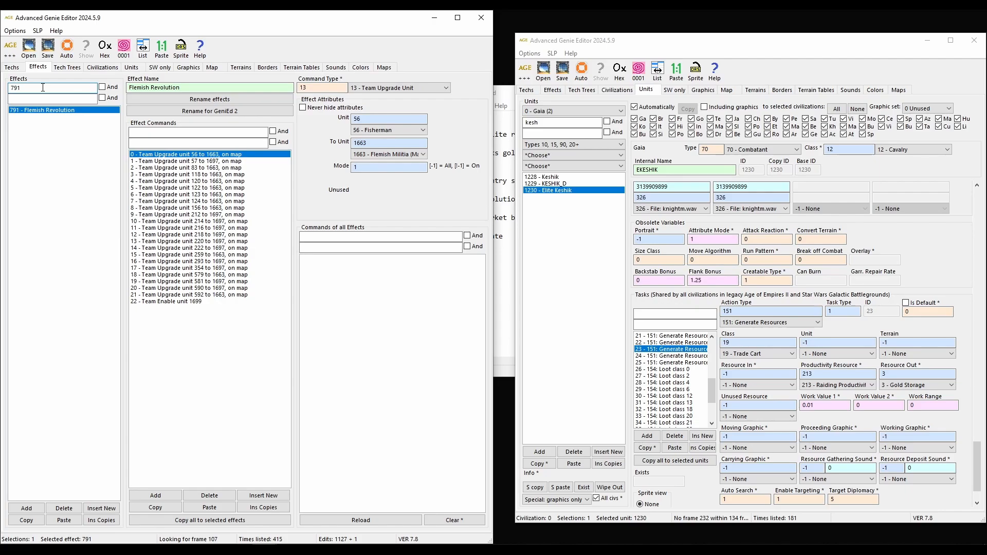
click(60, 109)
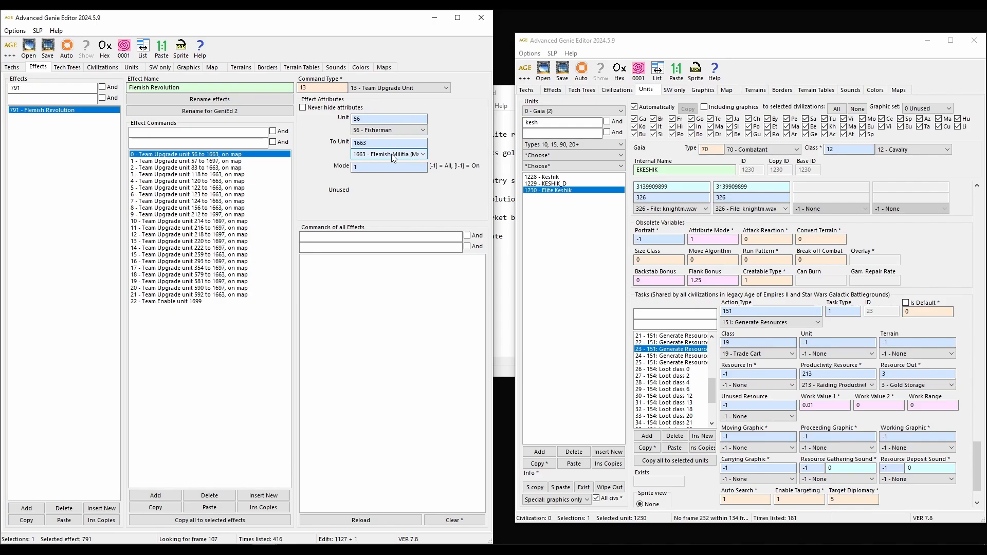
Examine the first few unit upgrade commands of the Flemish Revolution effect, checking each source unit, target unit and mode.
click(278, 162)
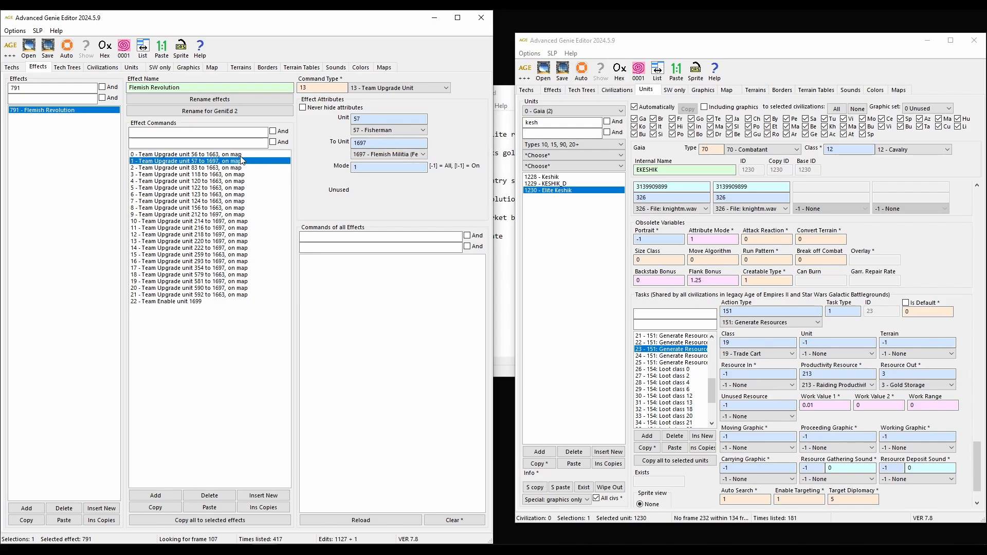
key(Up)
key(Down)
key(Down)
key(Down)
key(Down)
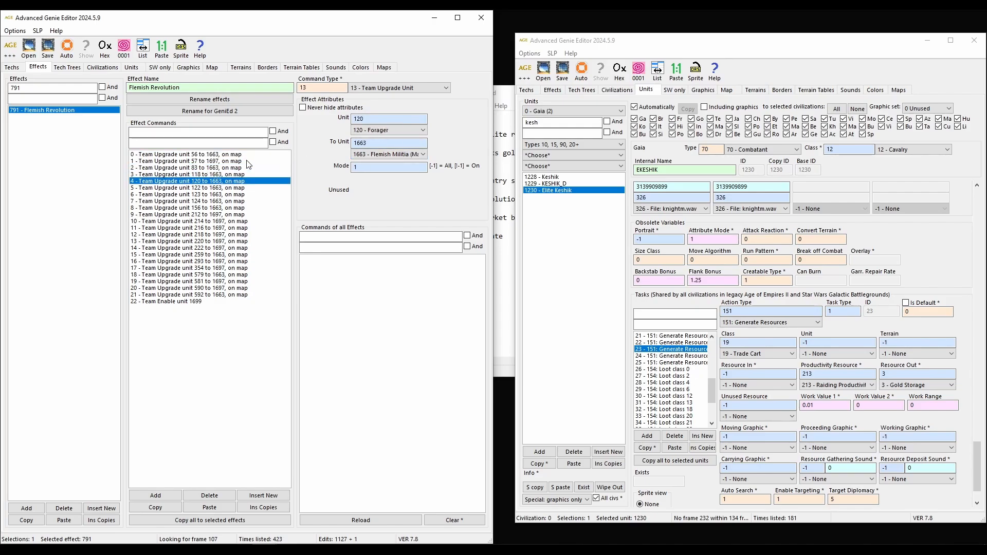
key(Up)
key(Up)
key(Up)
key(Up)
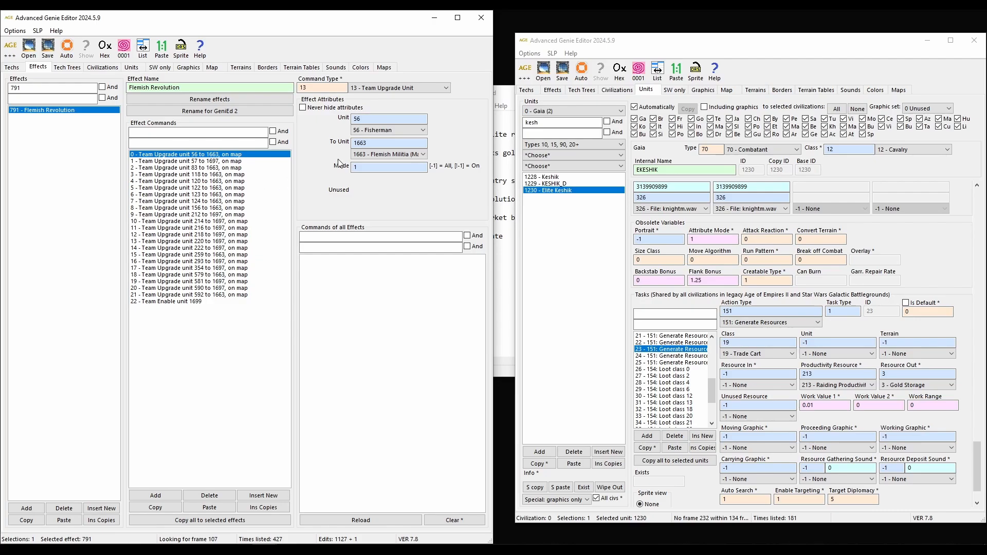
key(Down)
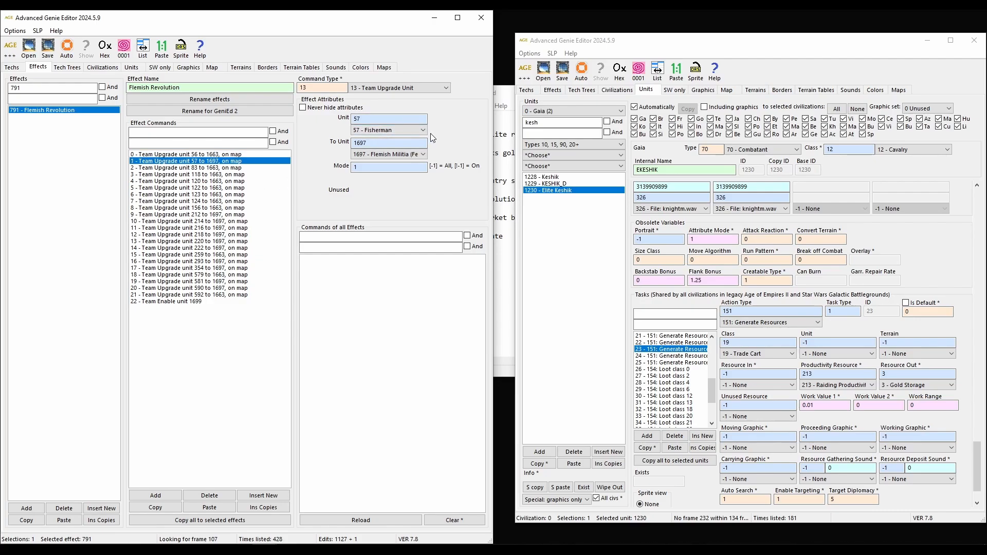
key(Down)
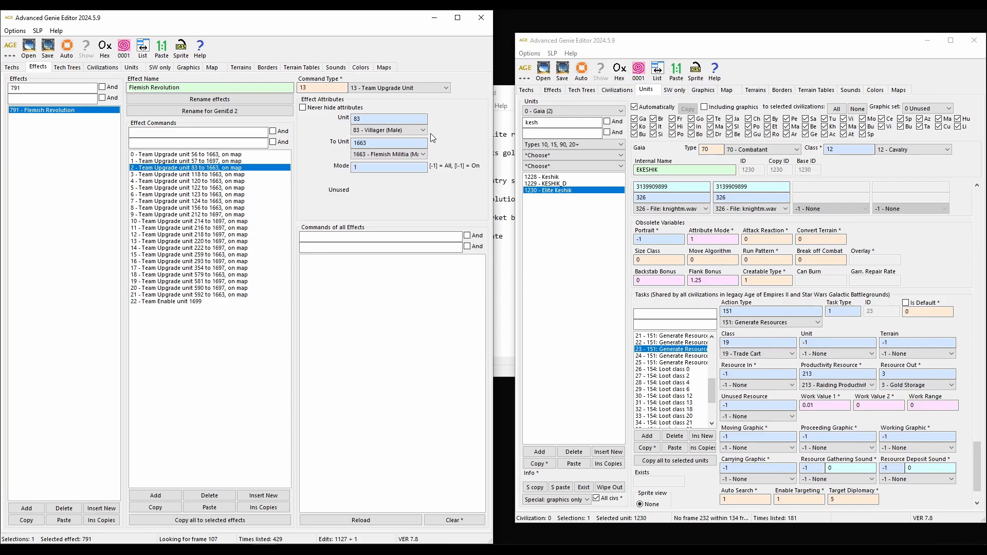
Examine the remaining unit upgrade commands of the Flemish Revolution effect, through to the command that enables unit 1699.
key(Down)
key(Down)
key(Down)
key(Down)
key(Down)
key(Down)
key(Down)
key(Down)
key(Down)
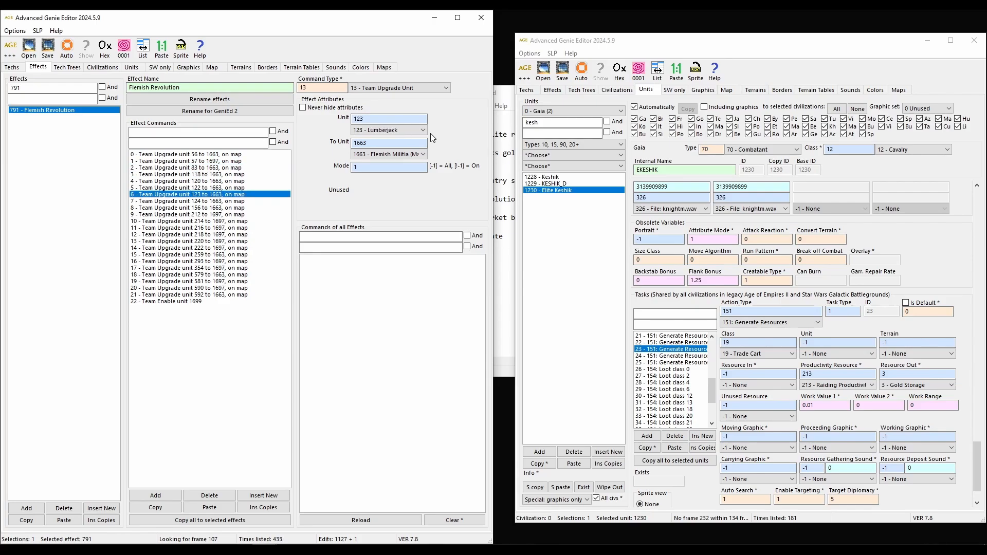
key(Down)
key(Down)
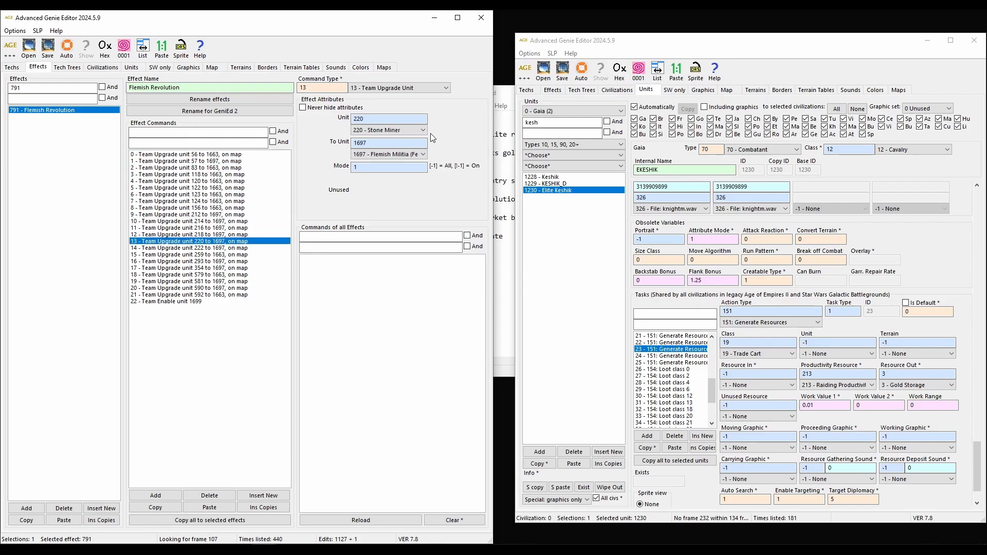
key(Down)
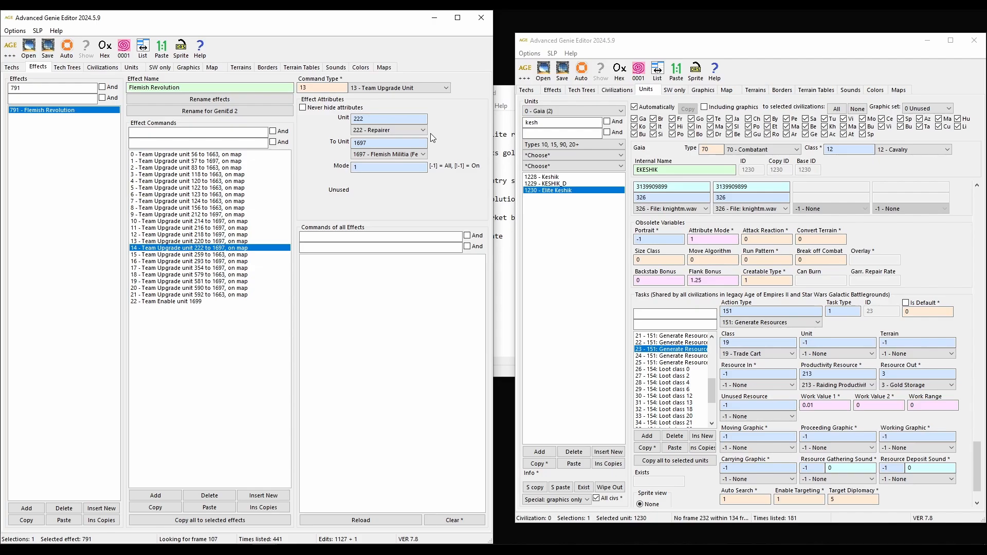
key(Down)
key(Down)
key(Down)
key(Down)
key(Down)
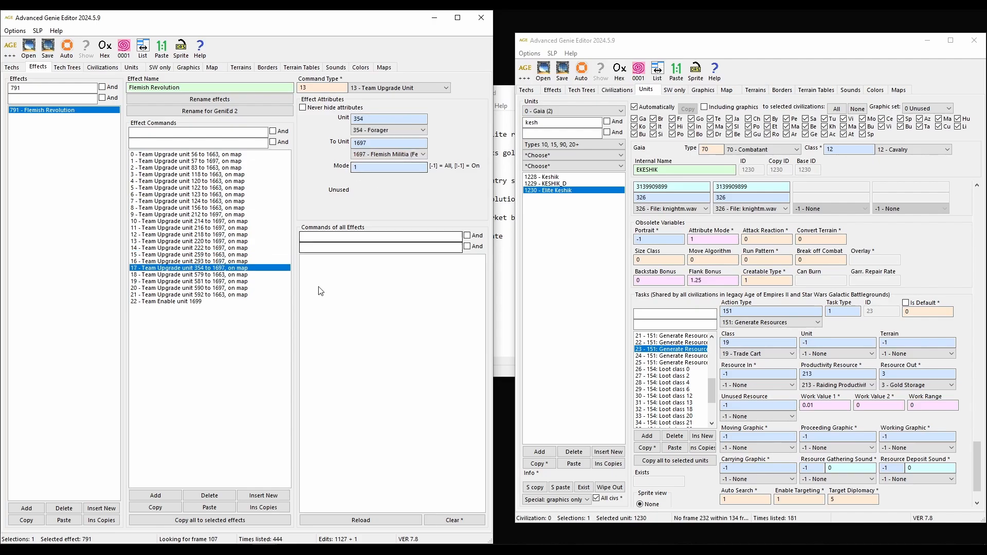
key(Down)
key(Down)
key(Down)
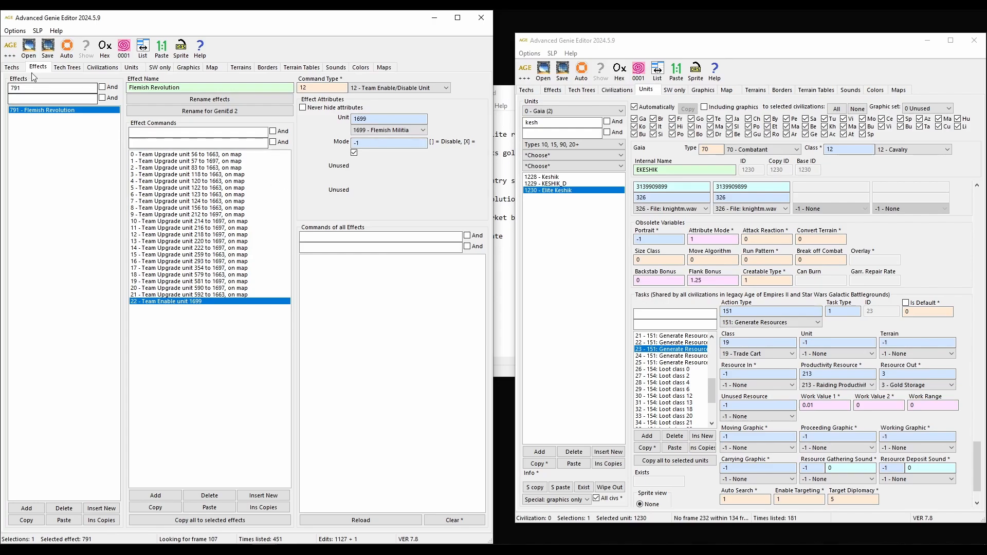
Delete team unit upgrade commands 0 to 21 from the Flemish Revolution effect, keeping the Team Enable unit 1699 command.
click(11, 68)
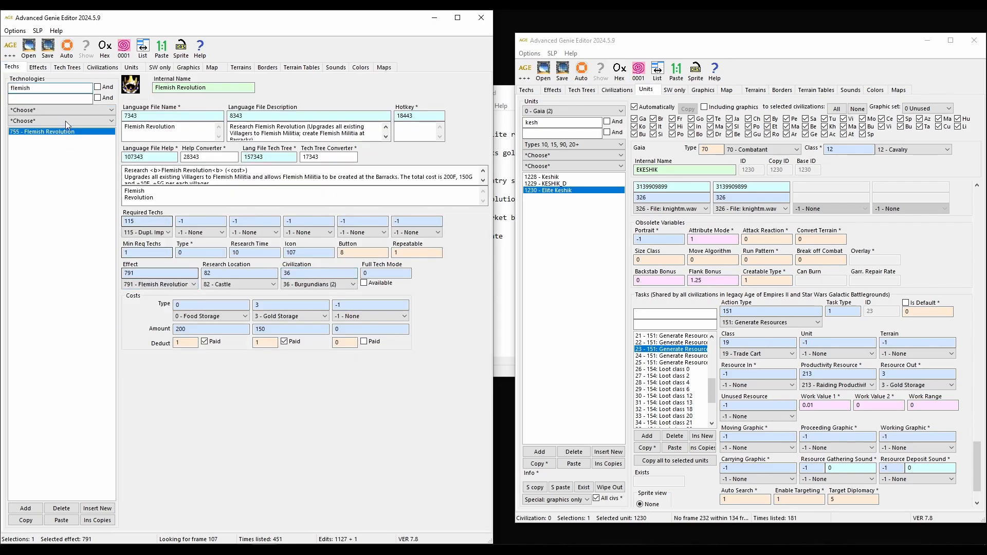
click(38, 67)
click(198, 154)
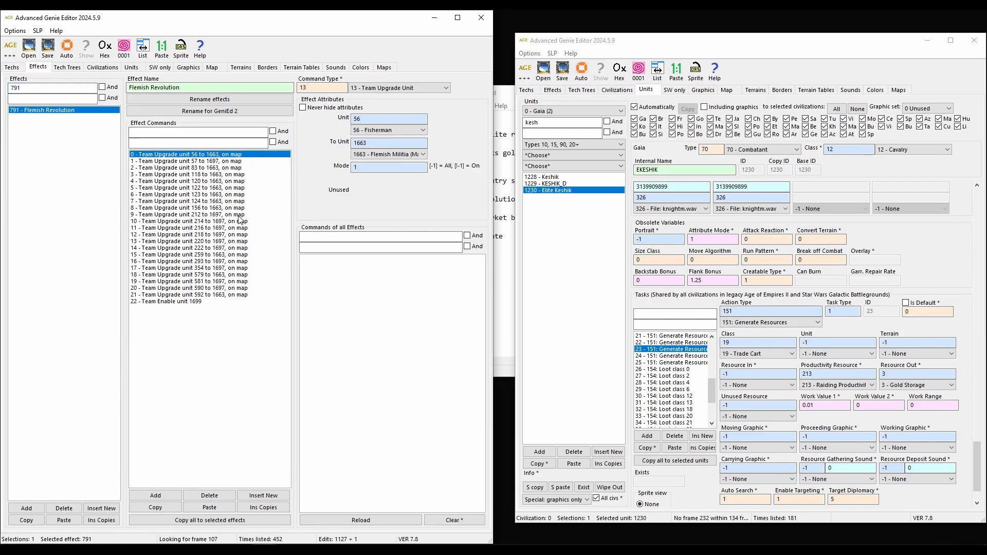
shift+click(245, 294)
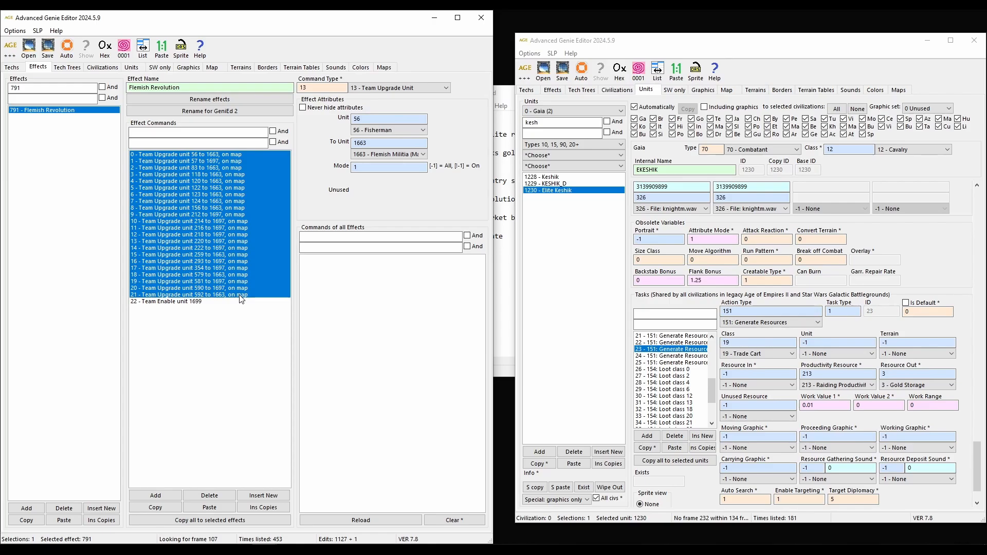
click(208, 495)
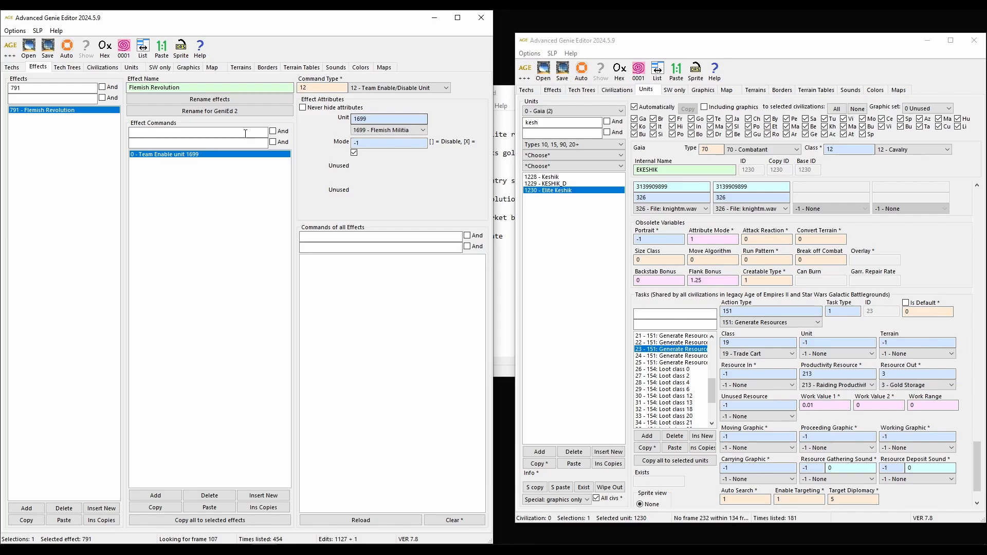
click(11, 67)
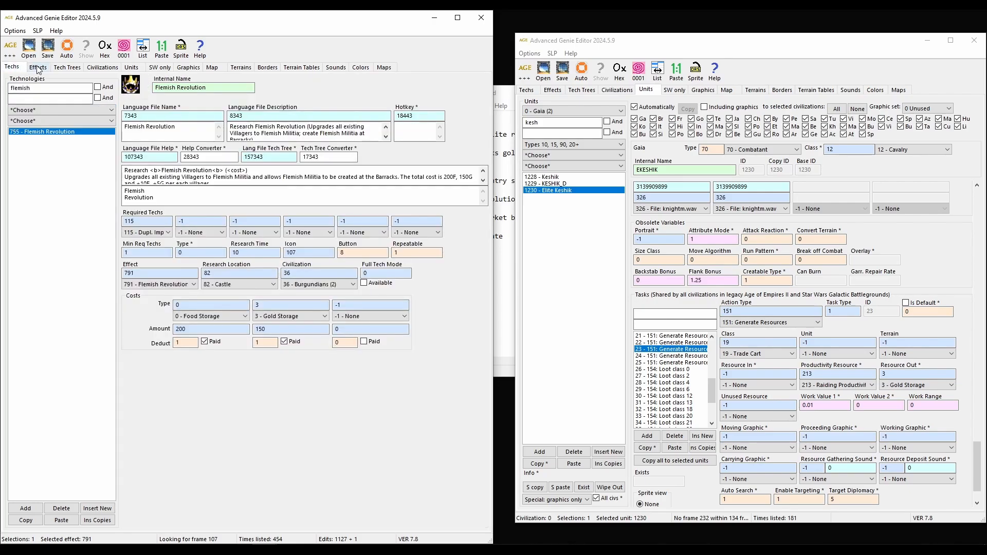
click(38, 69)
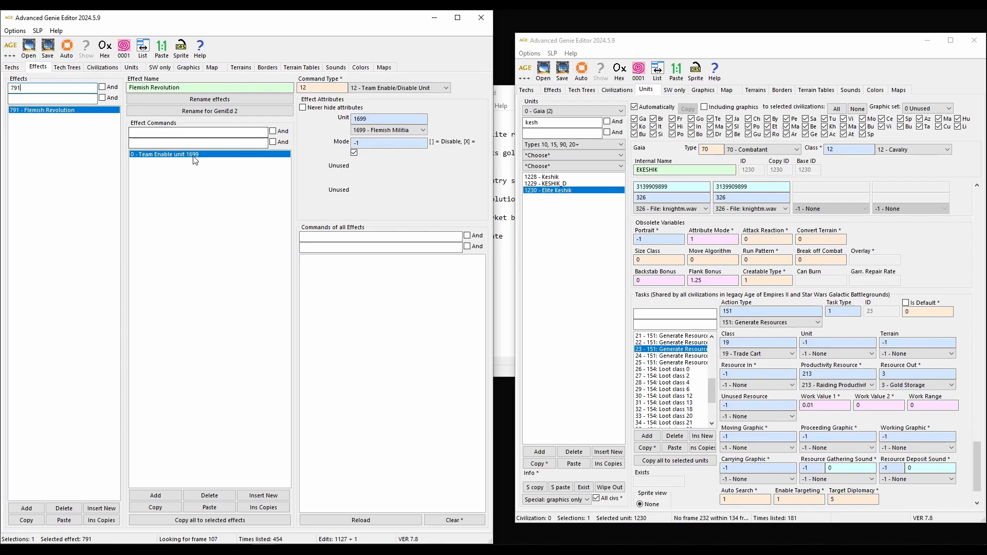
Switch to Change10x.txt in Notepad and place the cursor at the end of the Flemish Revolution line, then return to the editor.
click(508, 199)
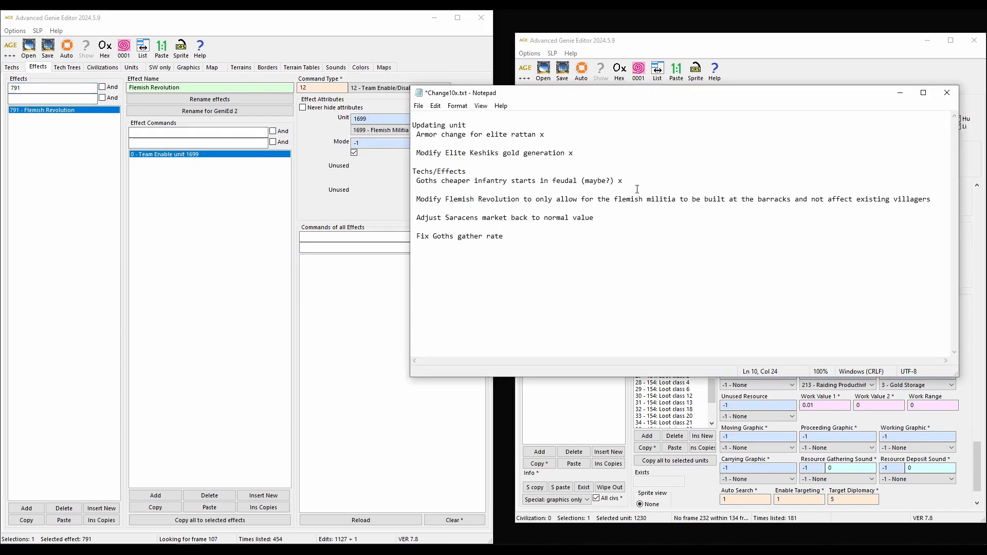
click(940, 202)
click(229, 94)
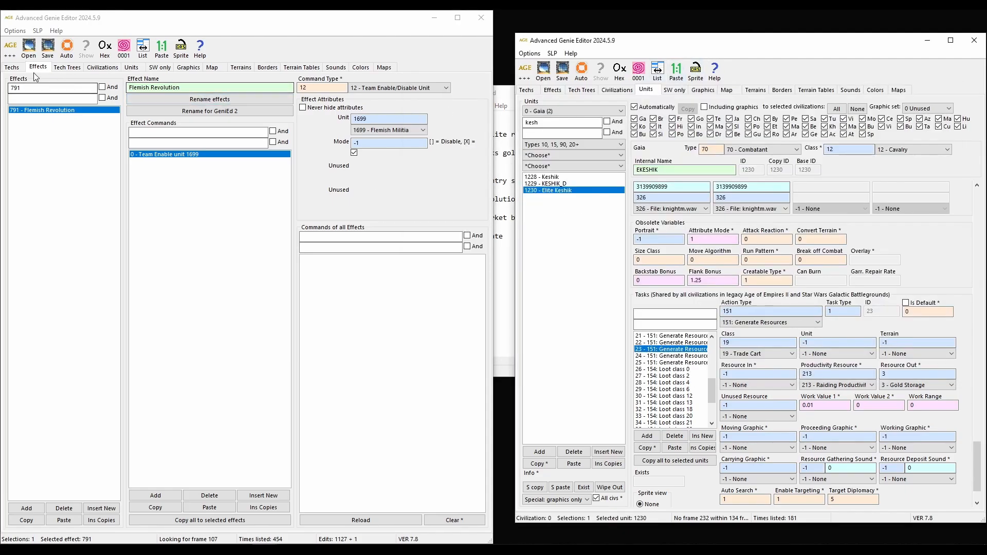
Search the technologies for "market" and open the C-Bonus, Market technology.
click(12, 68)
drag(31, 89, 11, 90)
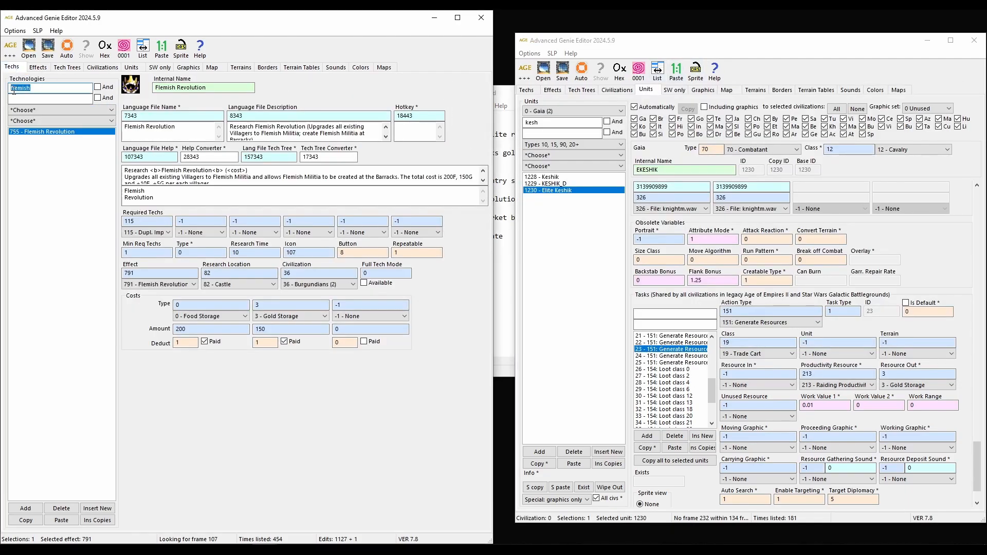
text(market)
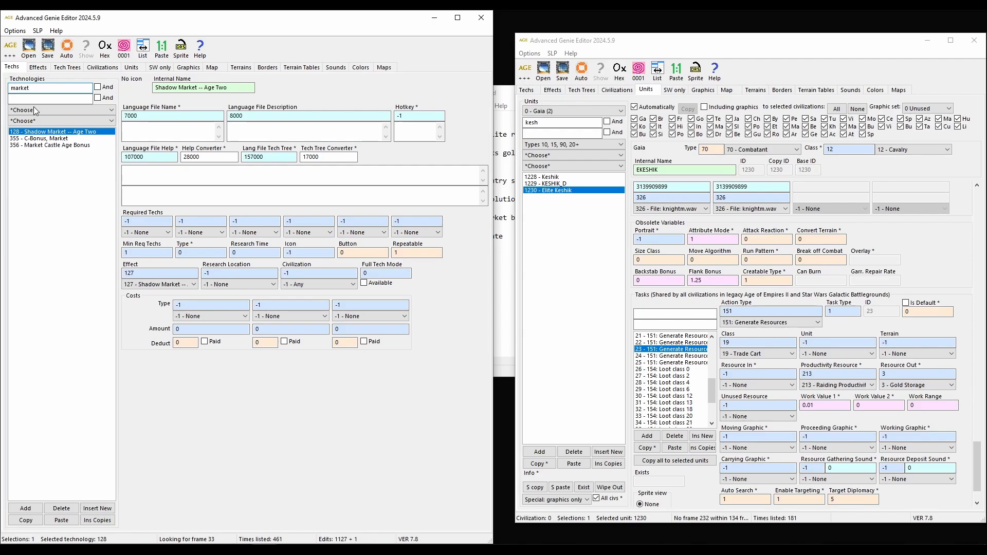
click(48, 139)
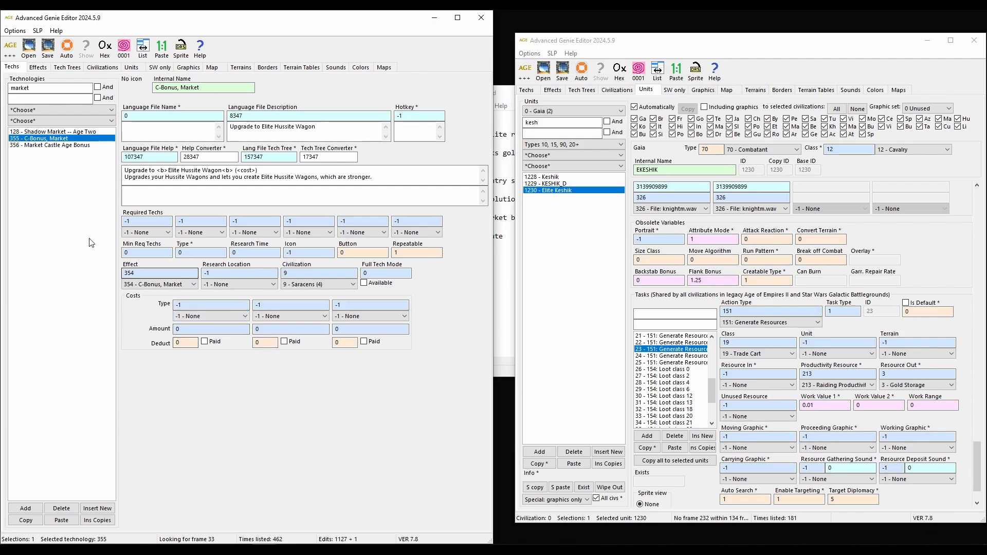
Compare the Market Castle Age Bonus technology with C-Bonus, Market, checking their required technologies, effects and civilization.
click(61, 146)
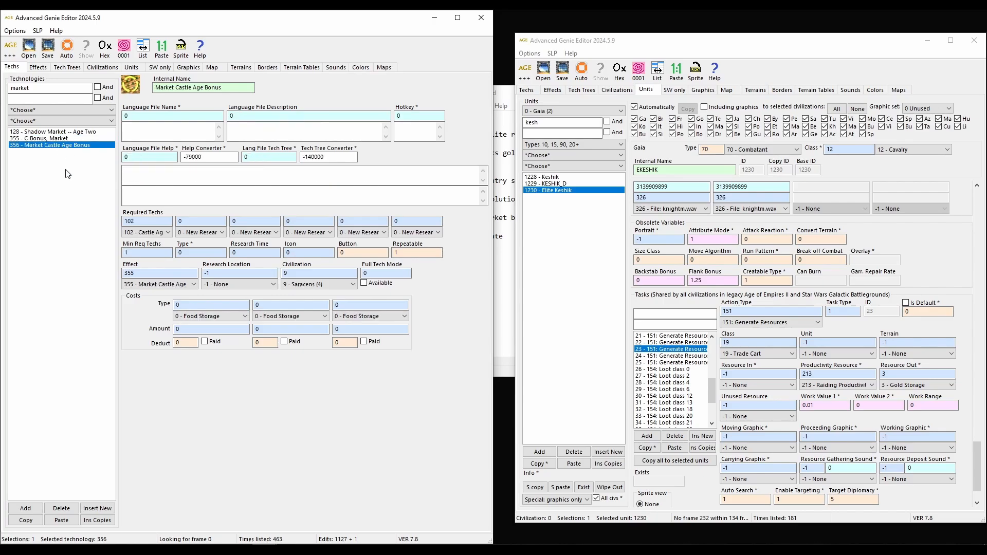
click(62, 139)
click(57, 146)
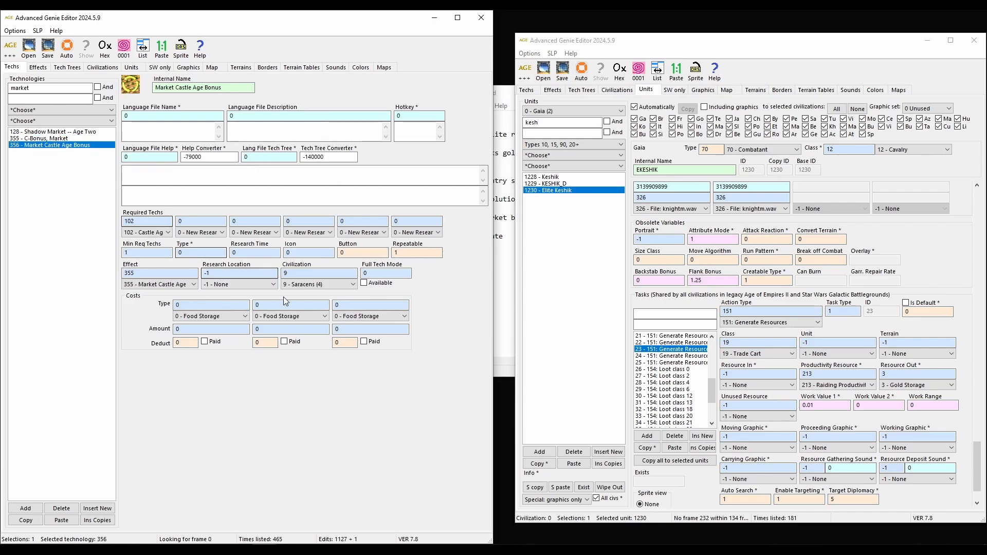
click(55, 139)
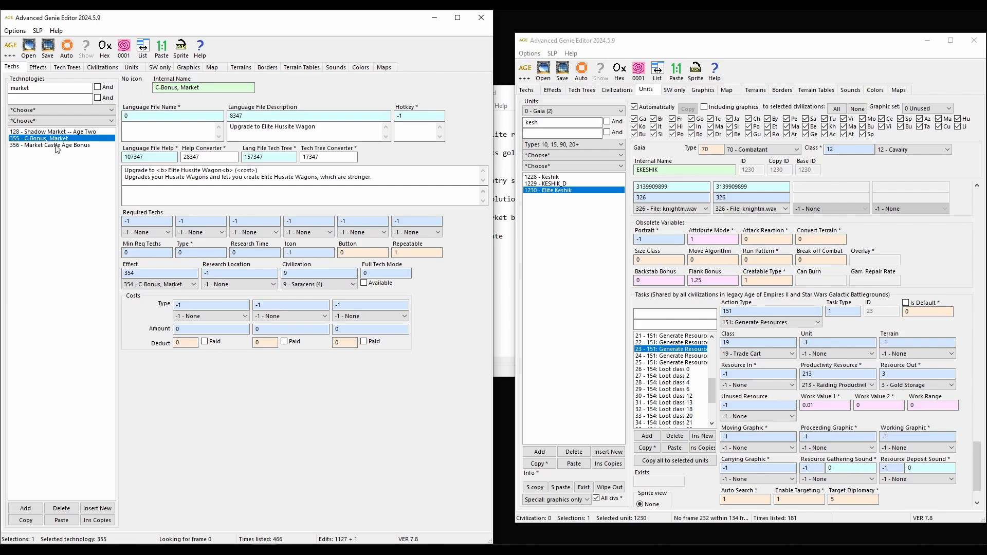
click(54, 145)
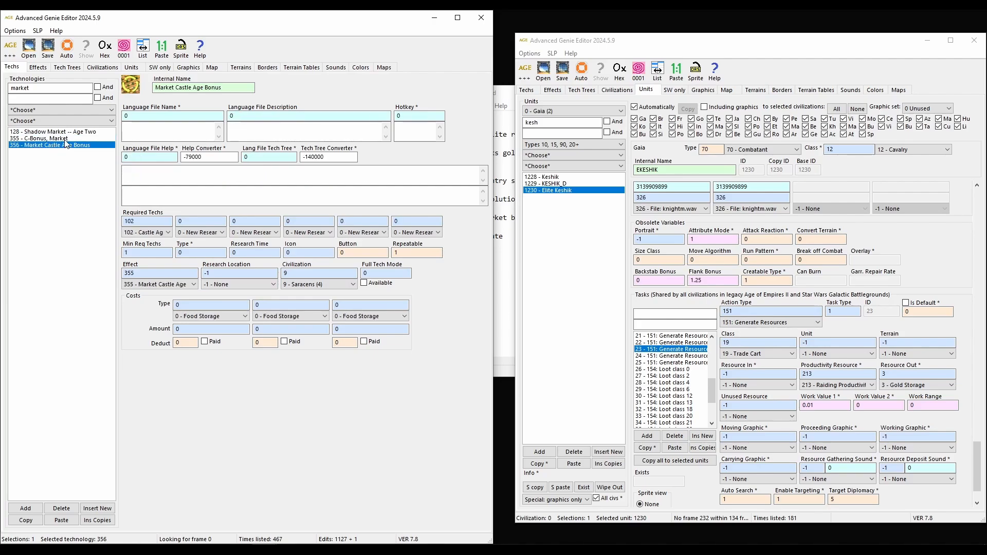
click(65, 139)
click(66, 145)
click(44, 139)
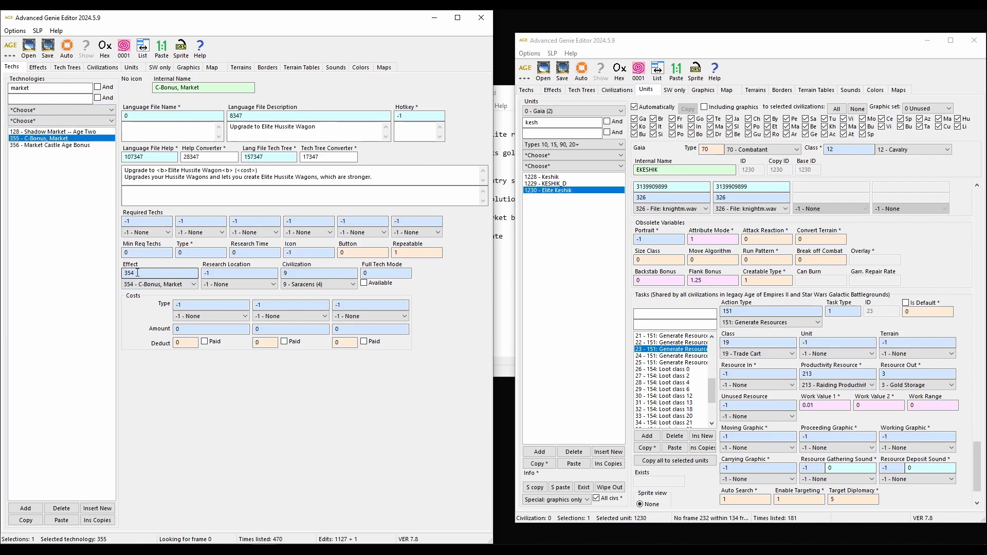
click(69, 146)
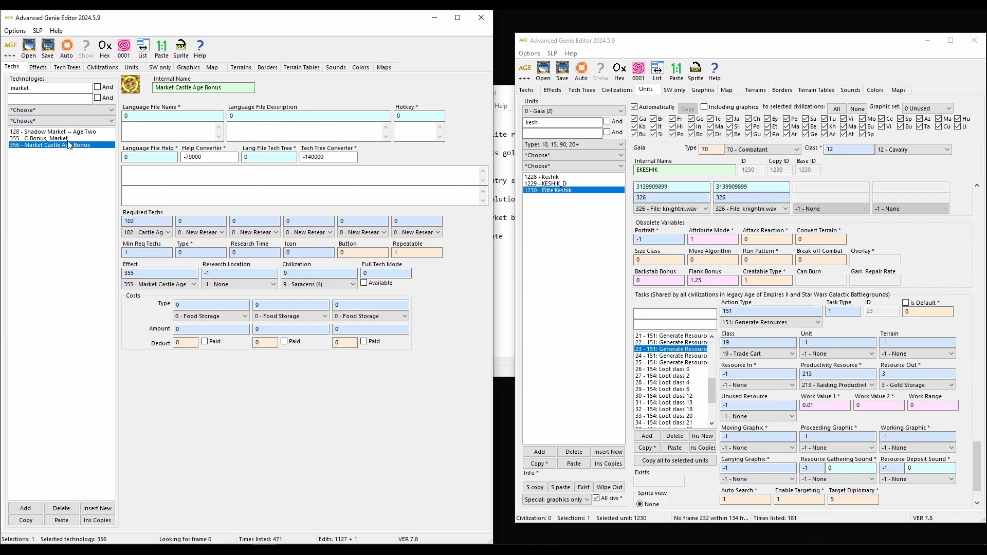
Replace the effects search text with 354 to bring up the C-Bonus, Market effect.
click(37, 67)
click(88, 110)
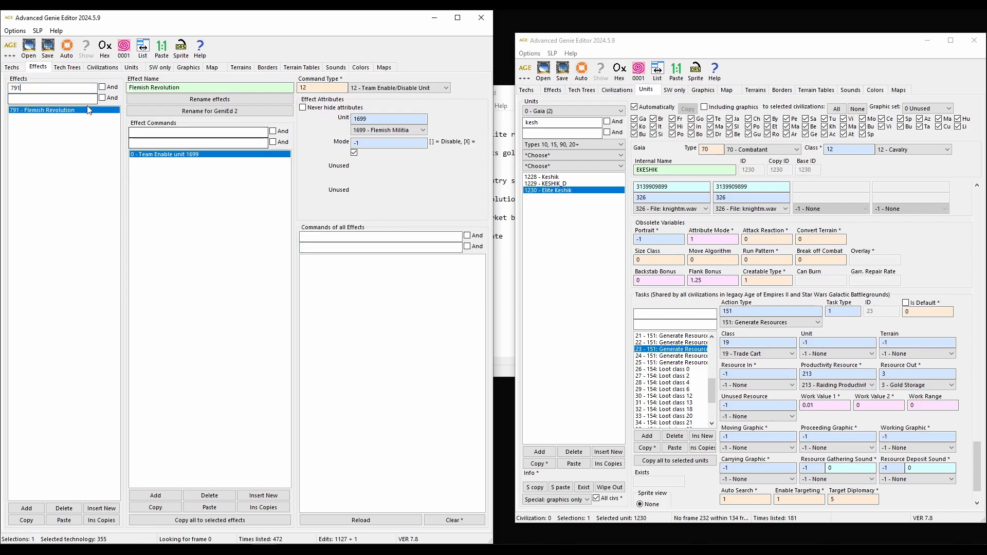
key(BackSpace)
key(BackSpace)
key(BackSpace)
text(354)
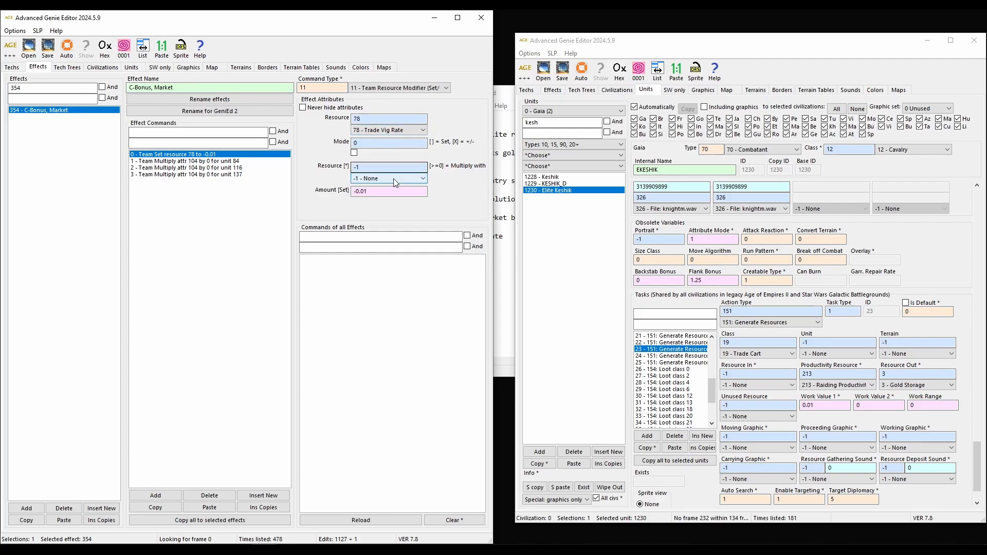
Examine the C-Bonus, Market effect's commands, checking the Trade Vig Rate amount and the wood cost multipliers for each Market unit.
drag(368, 192, 352, 192)
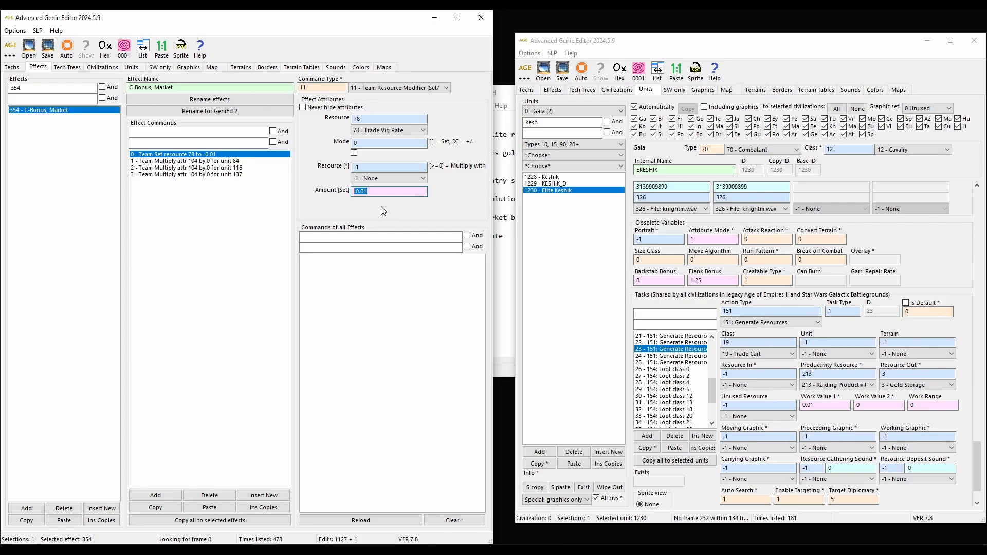
click(240, 157)
click(240, 161)
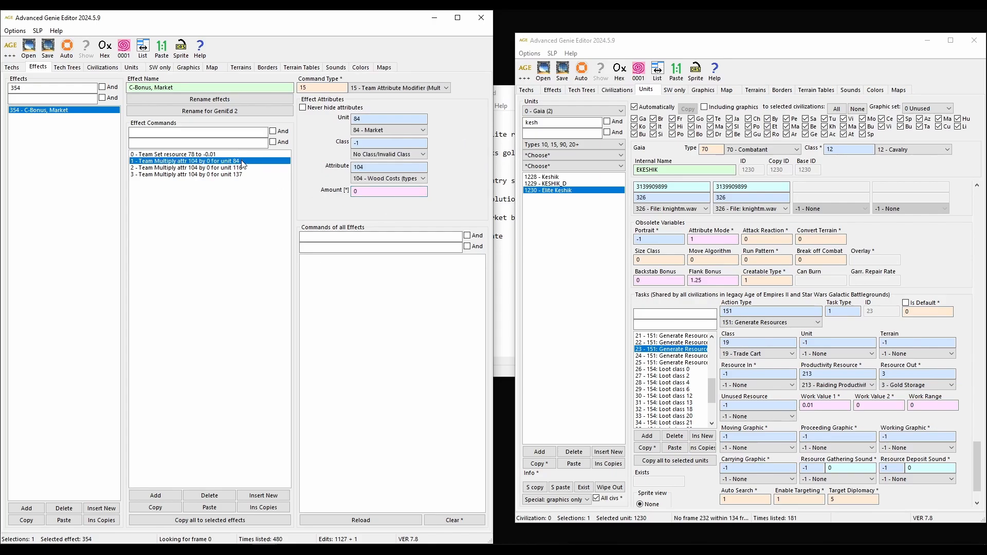
click(241, 156)
click(242, 160)
click(242, 165)
key(Down)
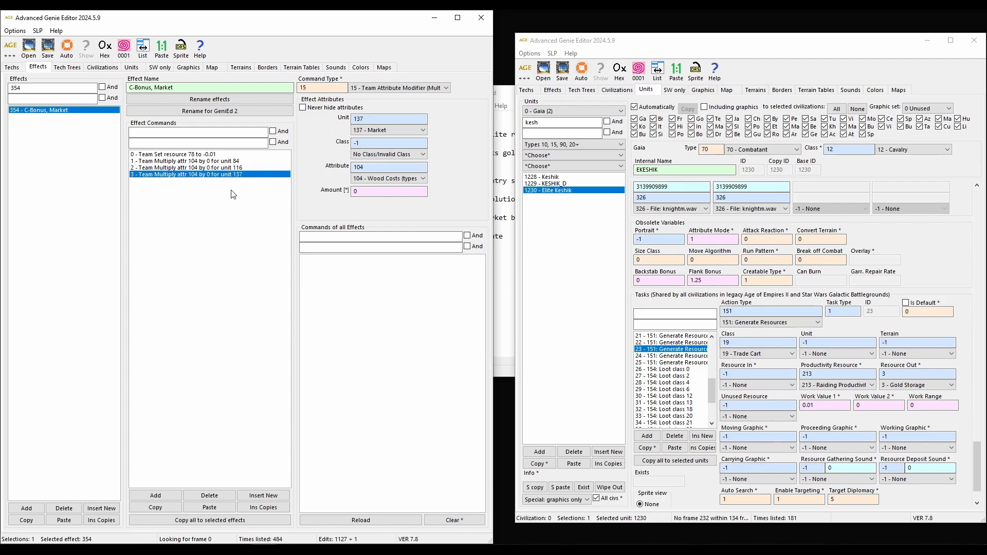
key(Up)
key(Up)
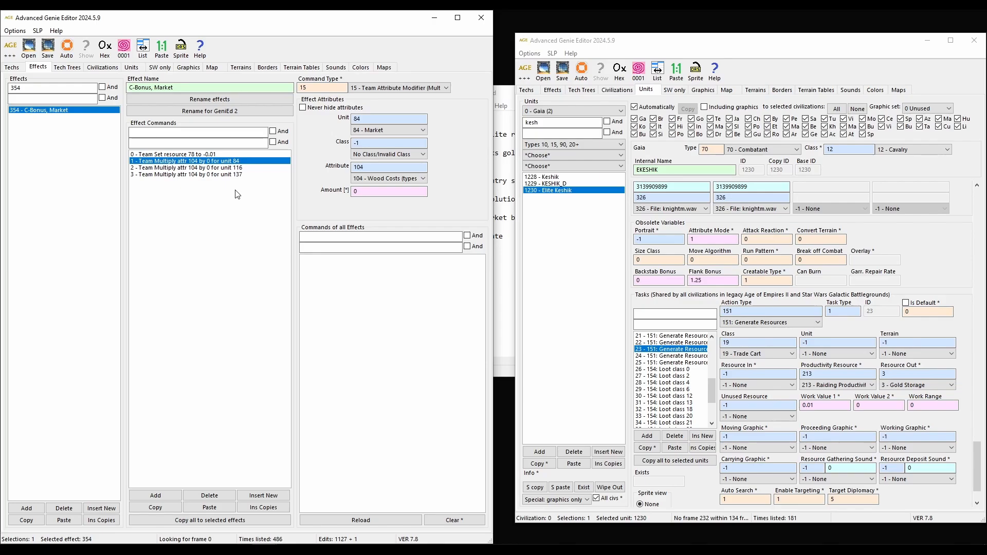
key(Down)
key(Up)
key(Down)
key(Down)
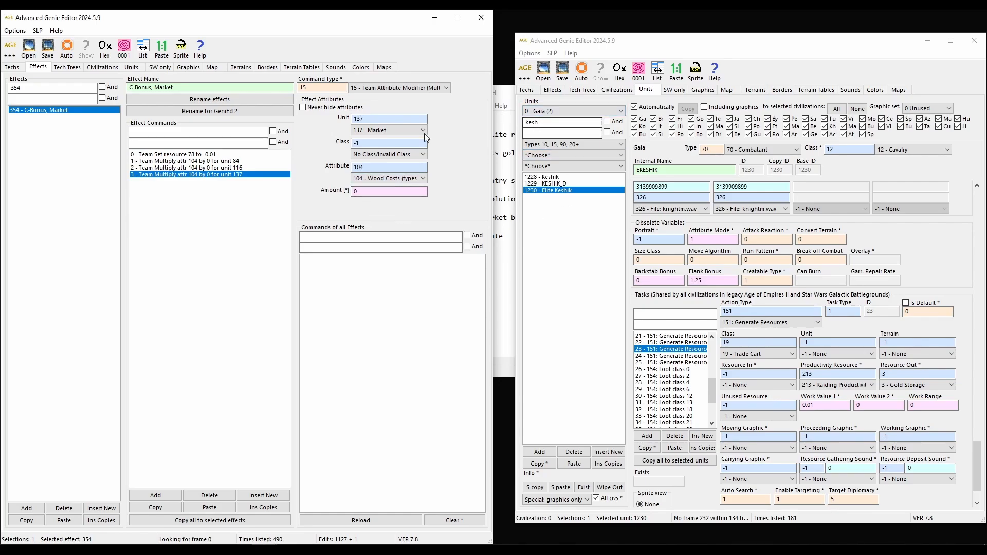
key(Up)
key(Up)
key(Up)
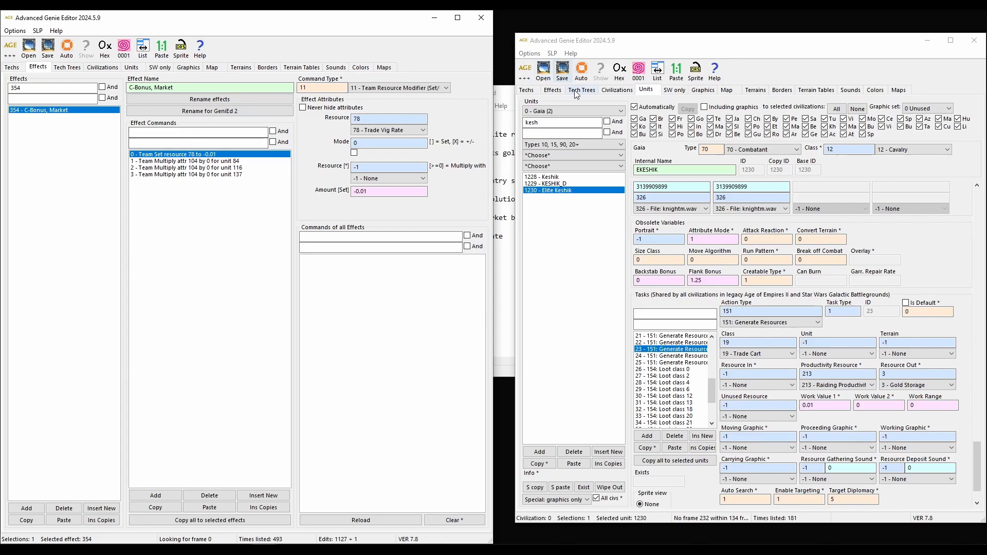
In the second editor window, search the technologies for "market" and open C-Bonus, Market to check its effect number.
click(549, 93)
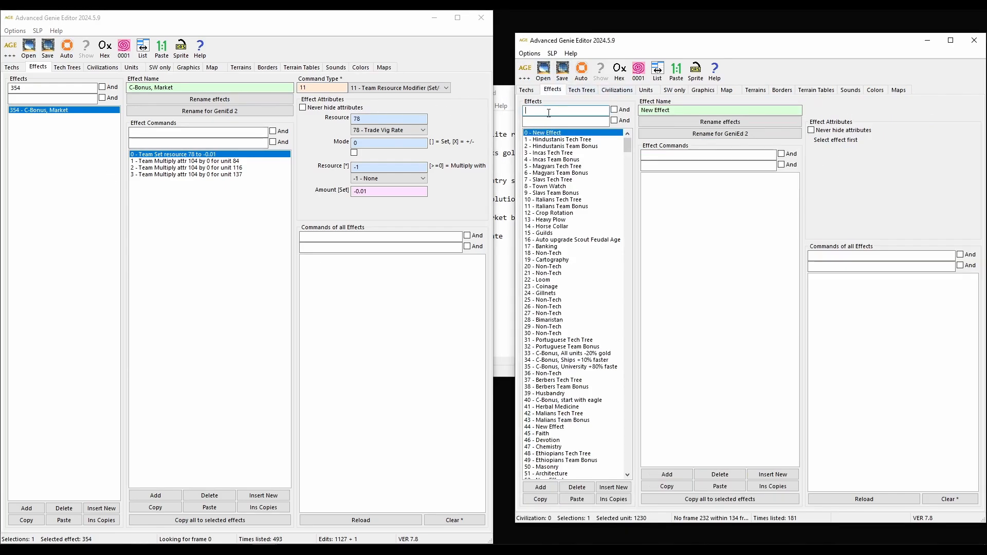
click(527, 90)
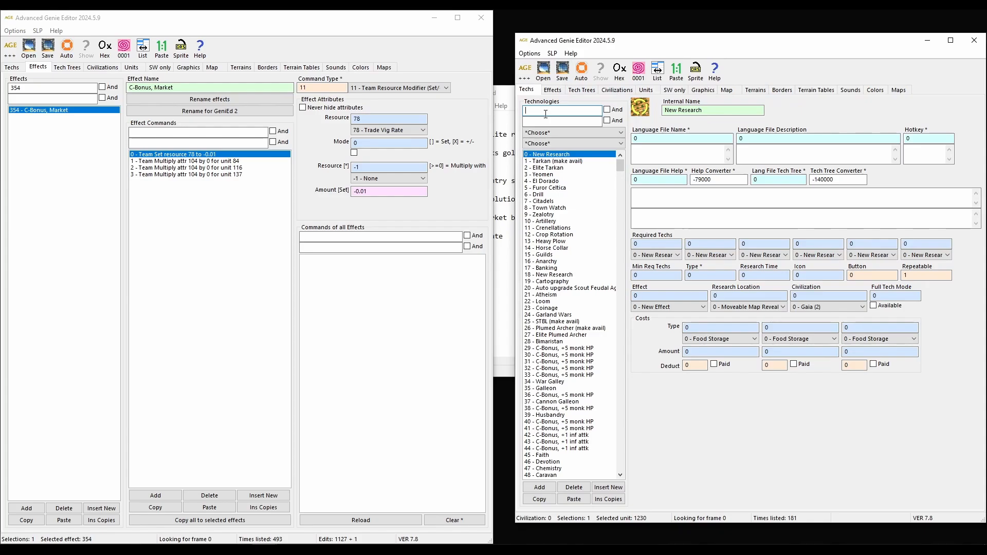
text(market)
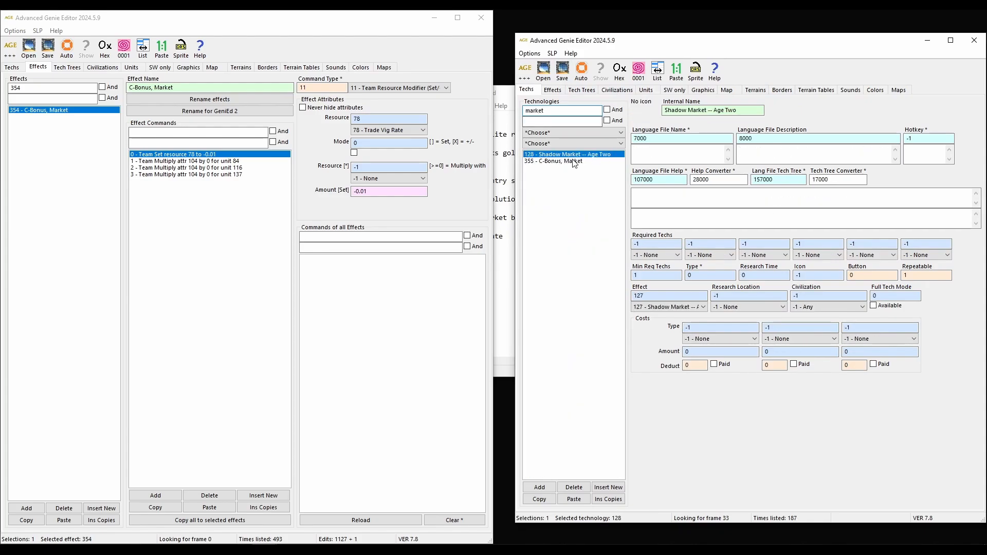
click(575, 162)
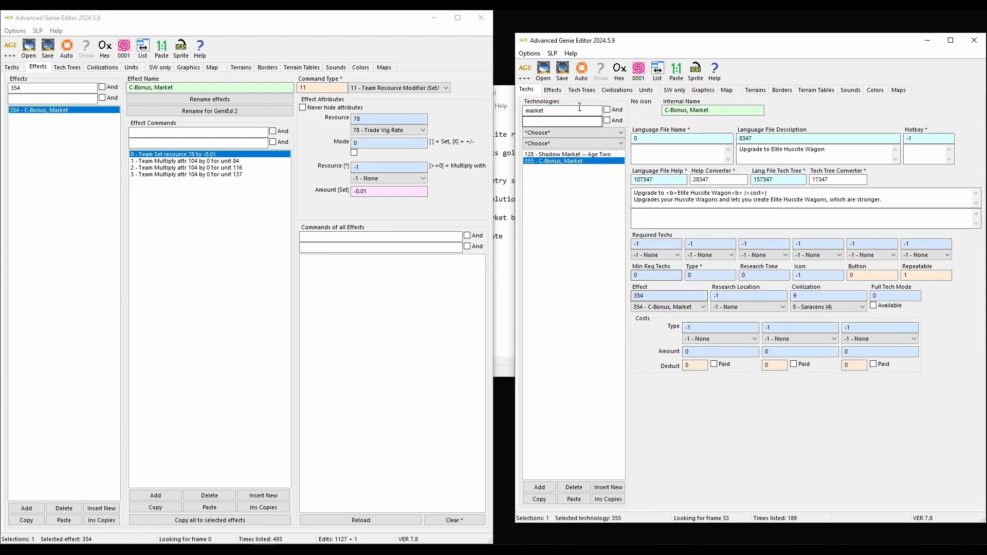
In the second editor window, search the effects for 354 to bring up C-Bonus, Market.
click(553, 90)
click(542, 111)
text(35)
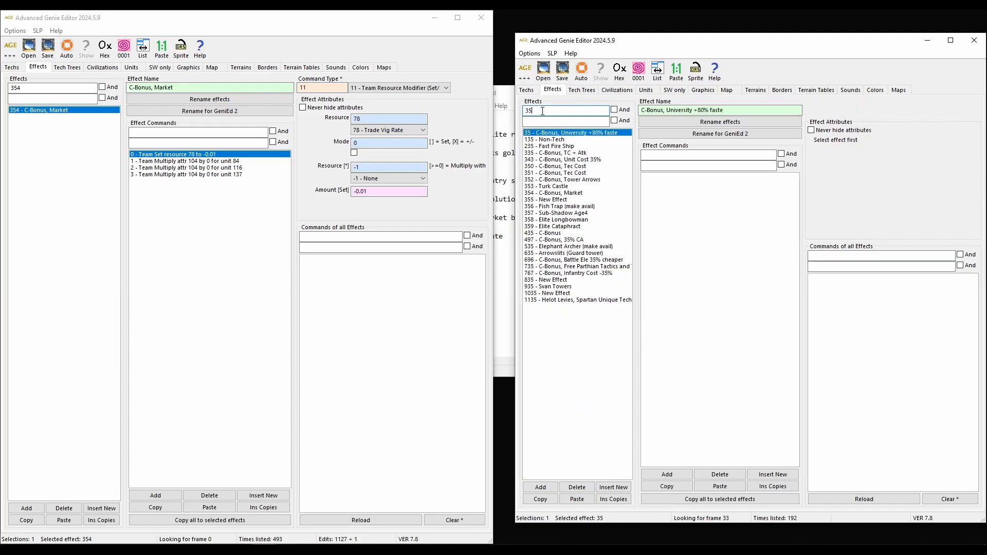
text(4)
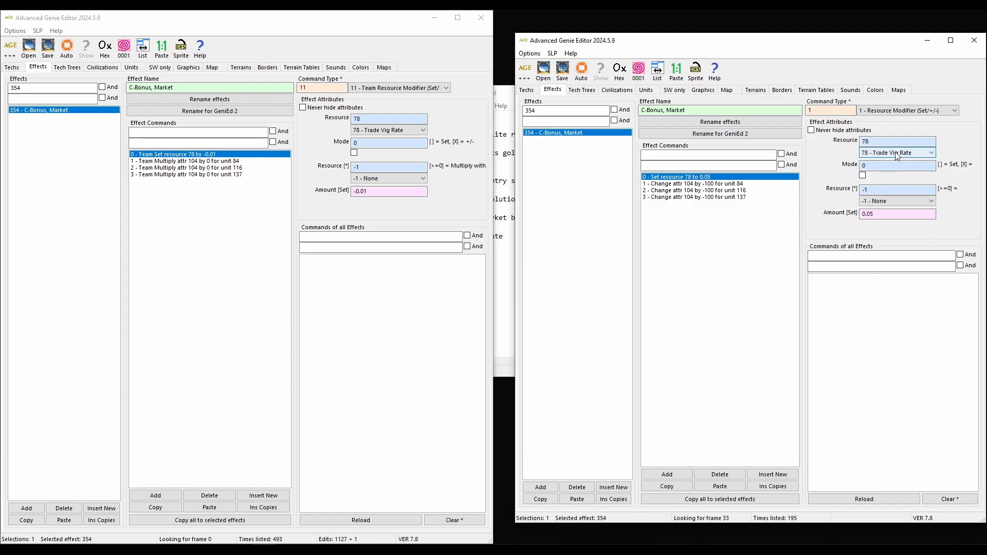
Examine the second window's C-Bonus, Market commands, checking the Market wood cost changes and the Trade Vig Rate amount.
click(711, 184)
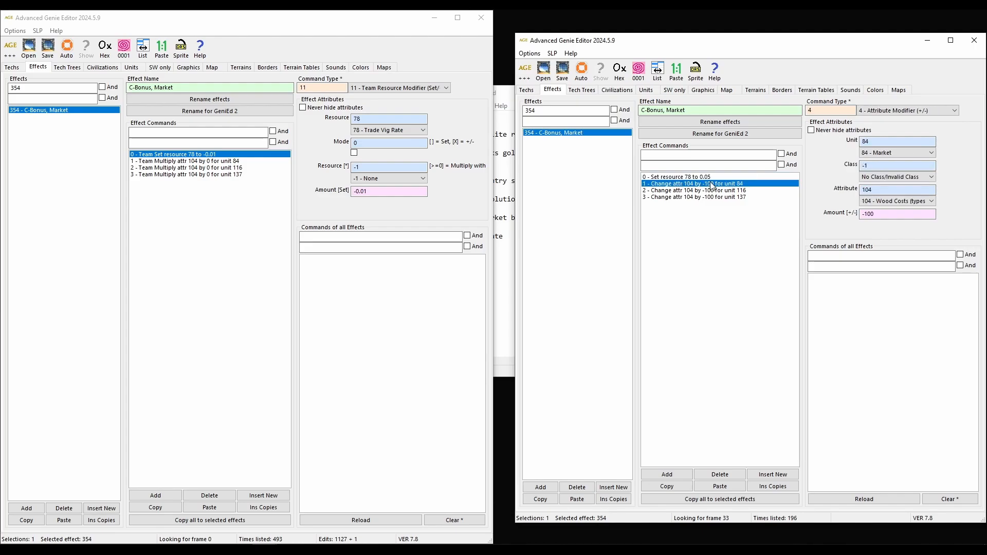
key(Down)
key(Down)
key(Up)
key(Up)
key(Up)
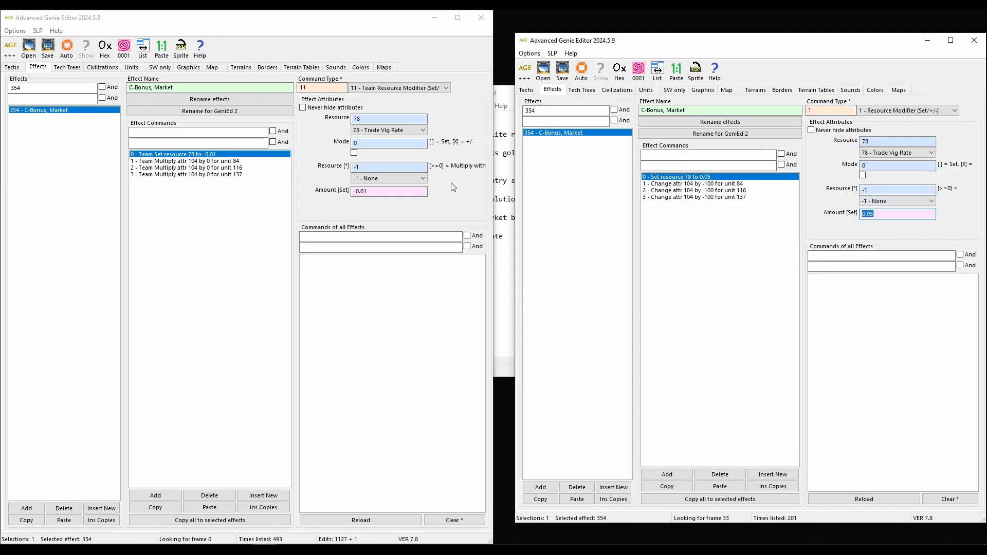
In the first editor window, set the Trade Vig Rate amount of the C-Bonus, Market effect to 0.05.
click(299, 215)
text(0.05)
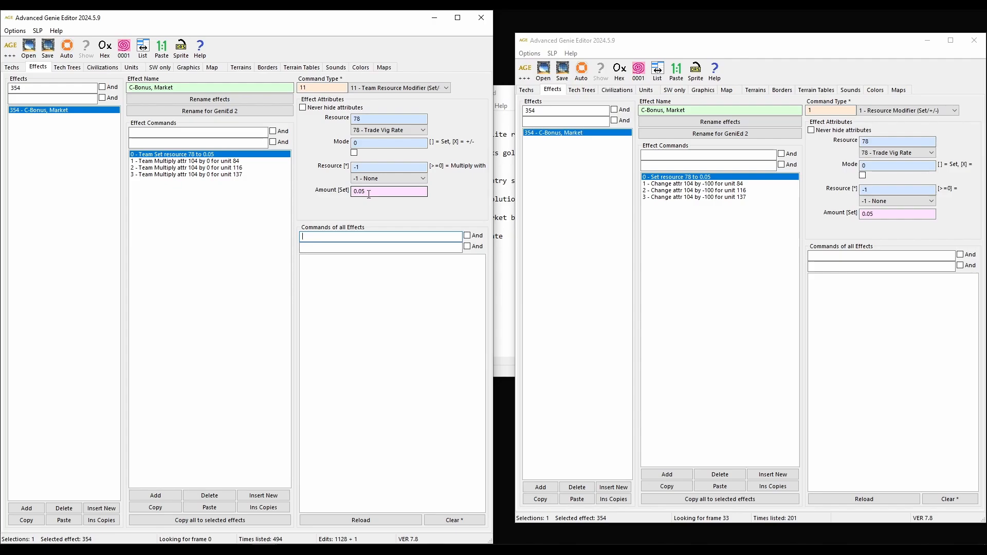
drag(369, 194, 338, 193)
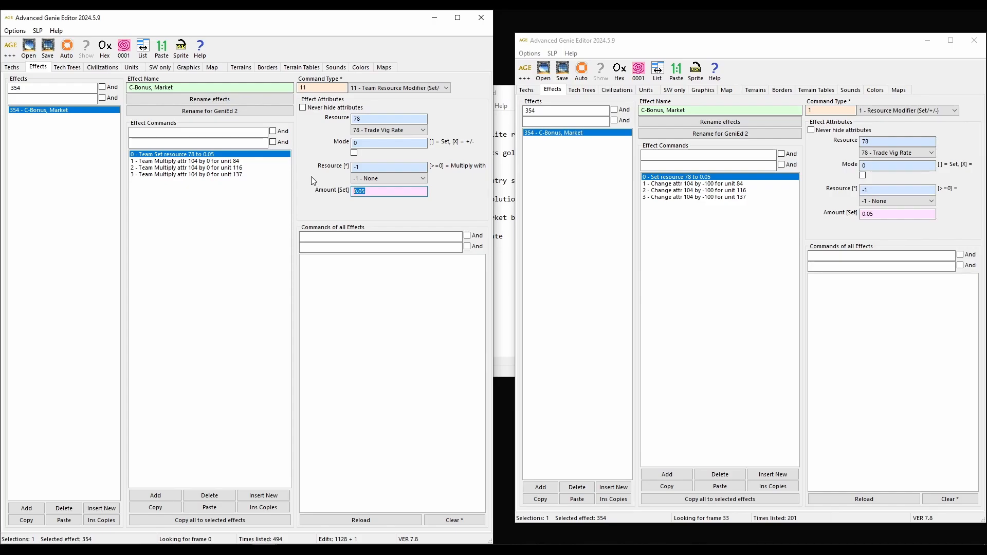
click(372, 191)
key(BackSpace)
text(1)
key(BackSpace)
key(BackSpace)
text(05)
key(Tab)
Compare the Trade Vig Rate amount of C-Bonus, Market between the two editor windows.
drag(371, 192, 320, 198)
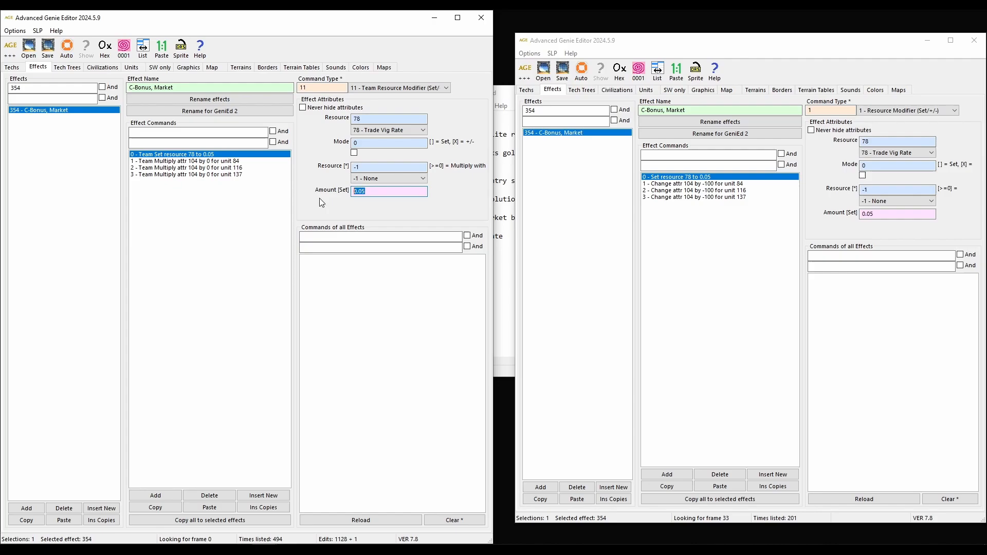
click(385, 191)
double_click(866, 215)
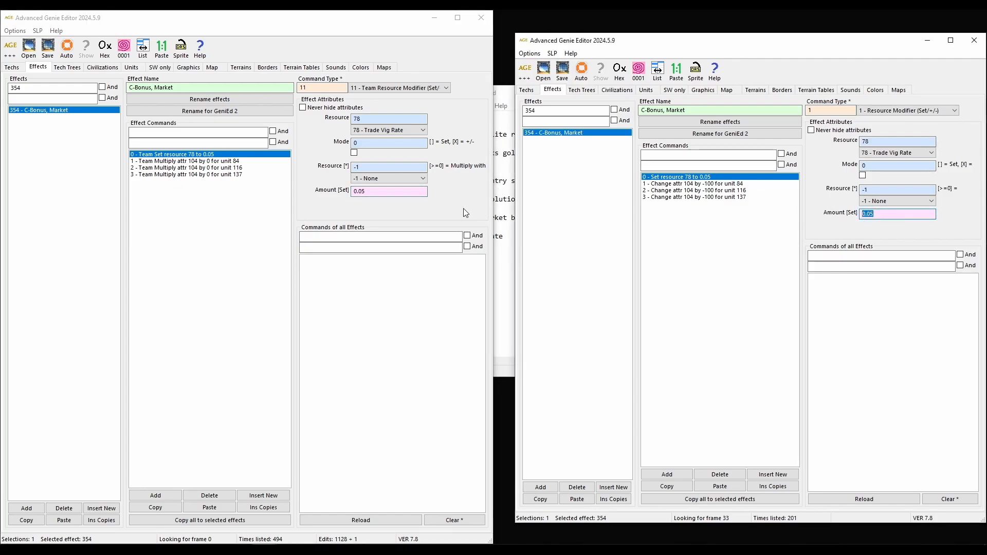
click(381, 191)
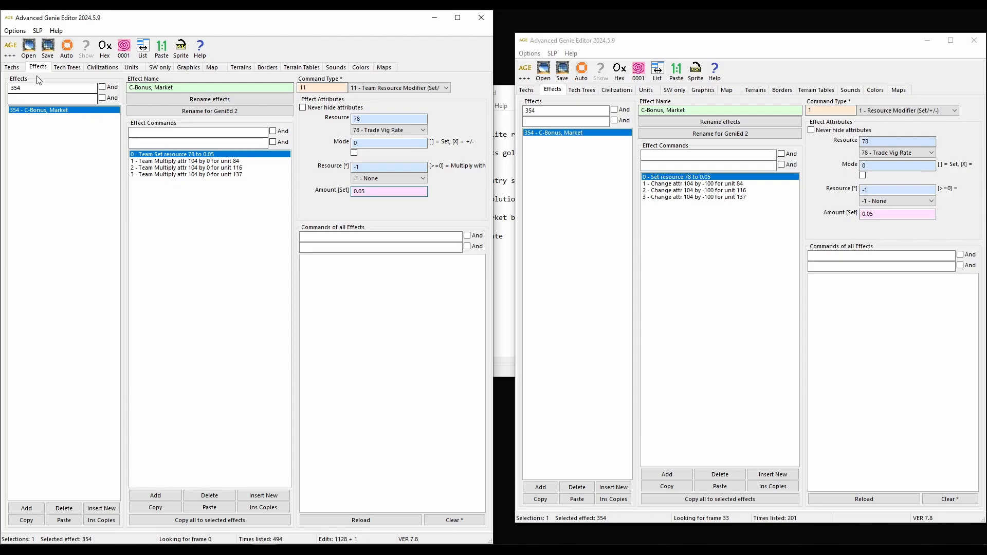
In the Change10x.txt notes, mark the "Adjust Saracens market back to normal value" line with an x and go to the Goths gather rate line.
click(500, 190)
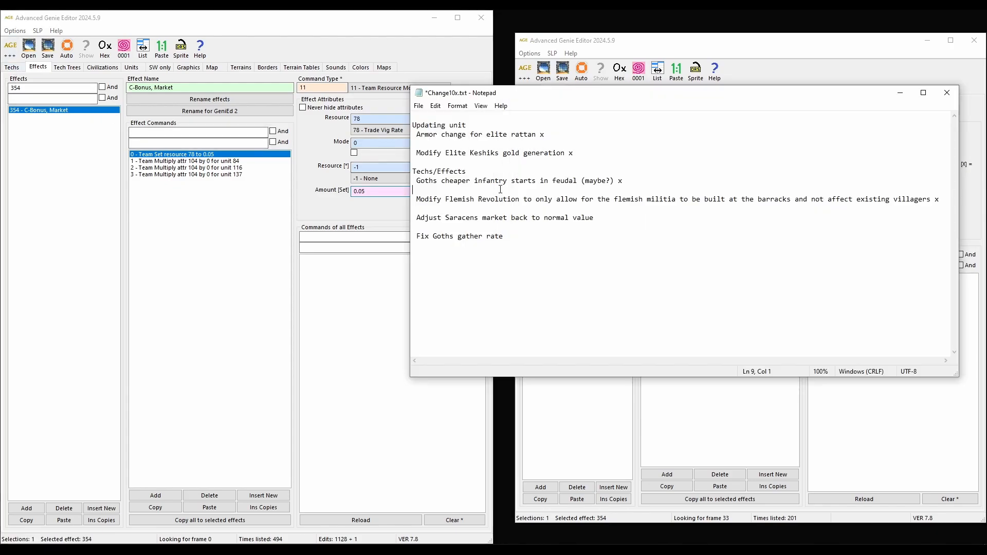
click(598, 217)
text(x)
click(508, 240)
click(578, 415)
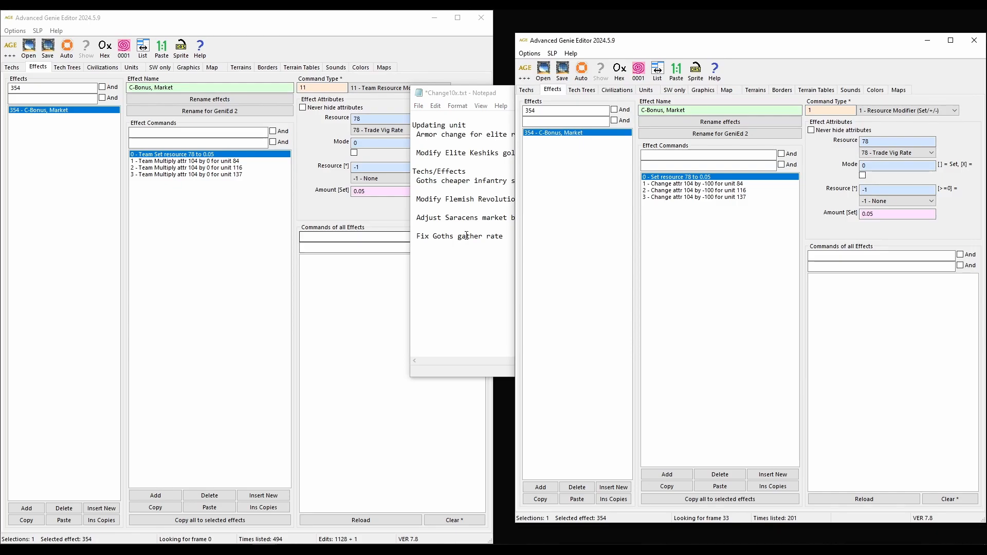
click(467, 236)
click(509, 238)
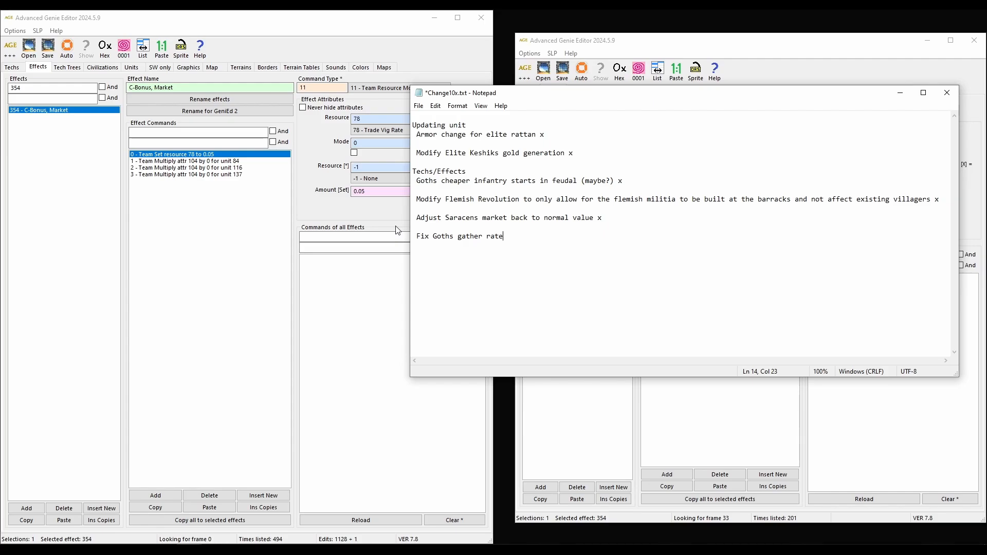
In the first editor window, search the technologies for "hunt" and compare the civilization and effect of the two hunting bonuses.
click(318, 208)
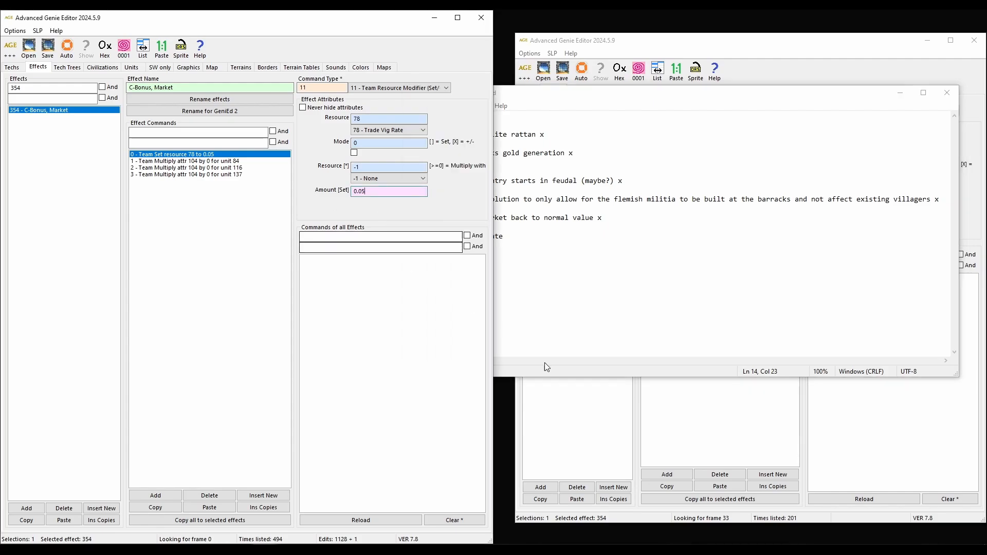
click(545, 386)
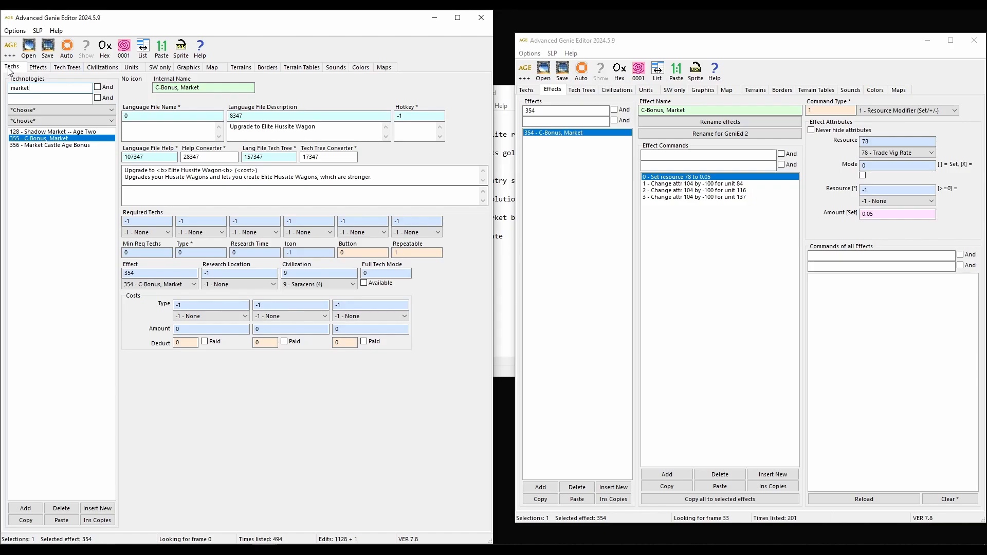
double_click(38, 88)
text(hunt)
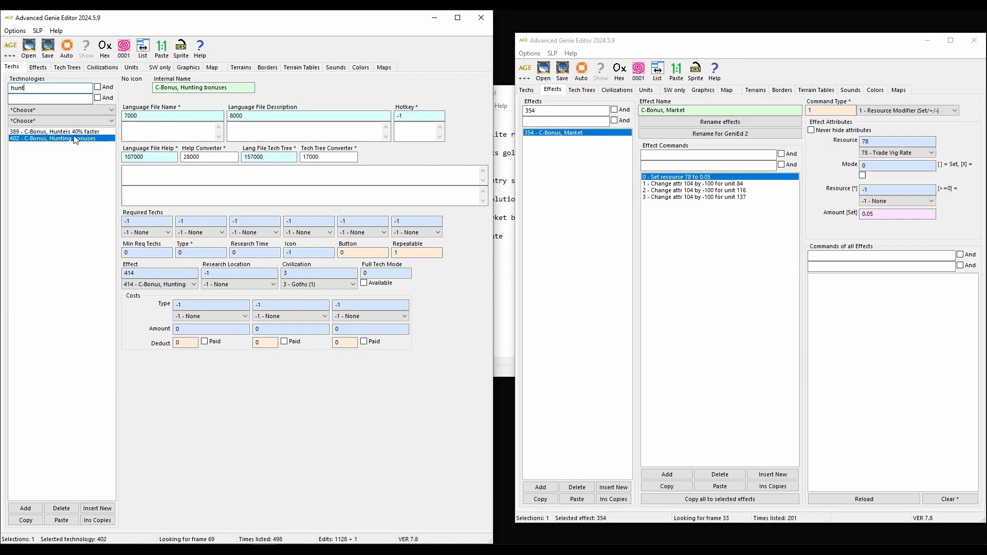
click(74, 132)
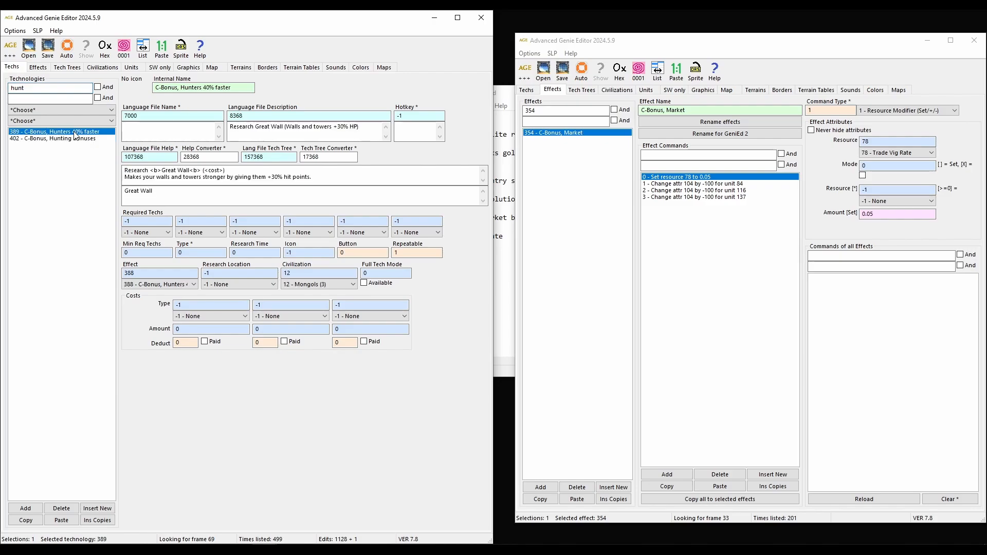
click(66, 139)
click(72, 133)
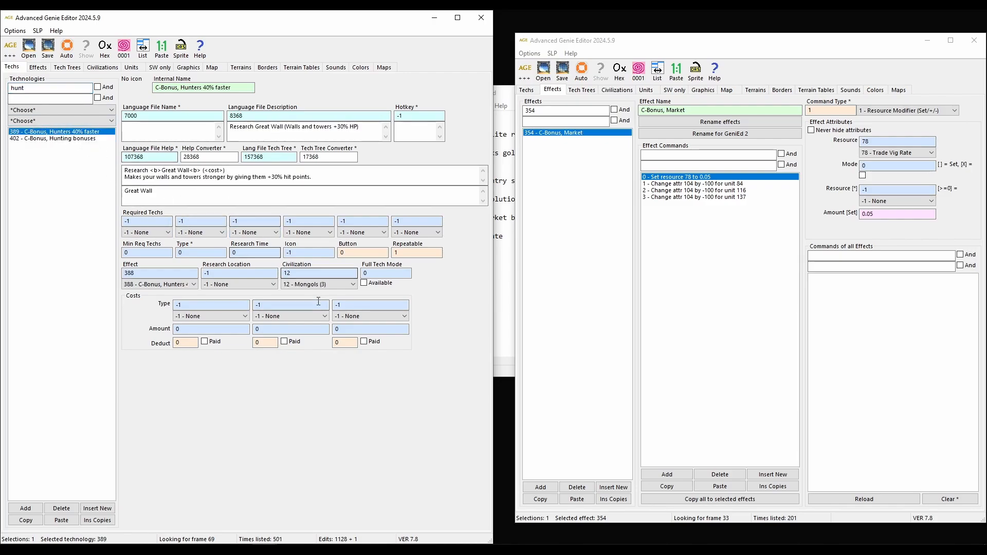
click(67, 139)
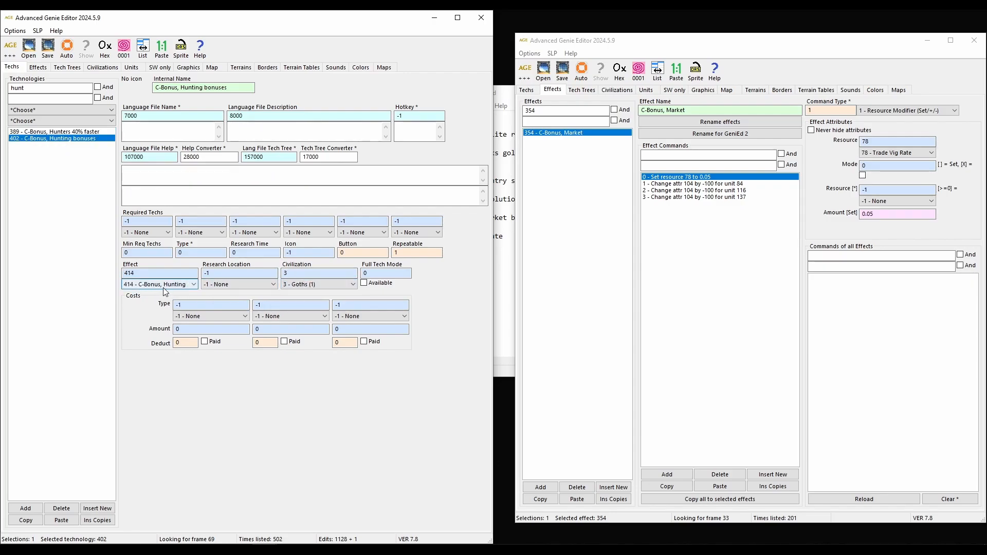
Search the first window's effects for 414 to bring up C-Bonus, Hunting bonuses.
click(40, 68)
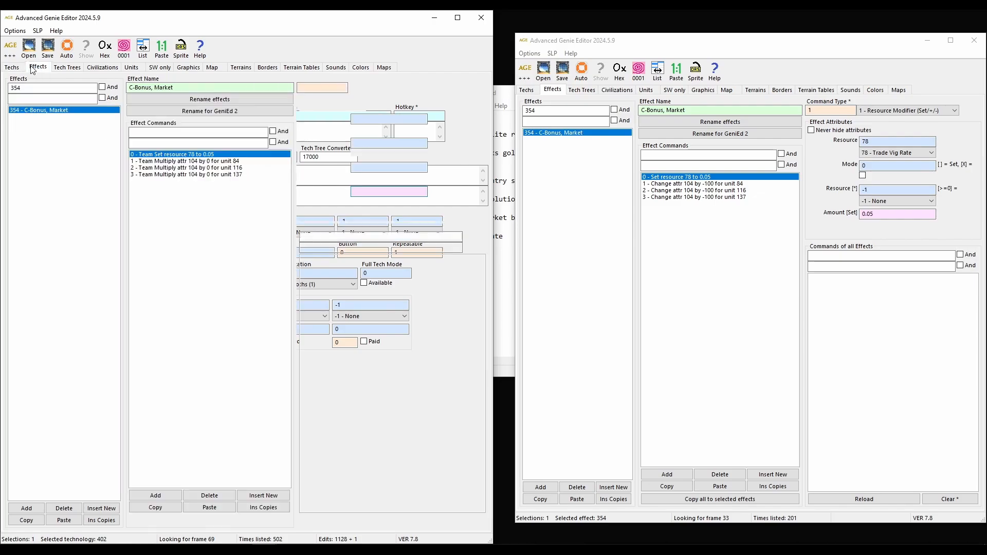
drag(24, 89, 5, 98)
text(414)
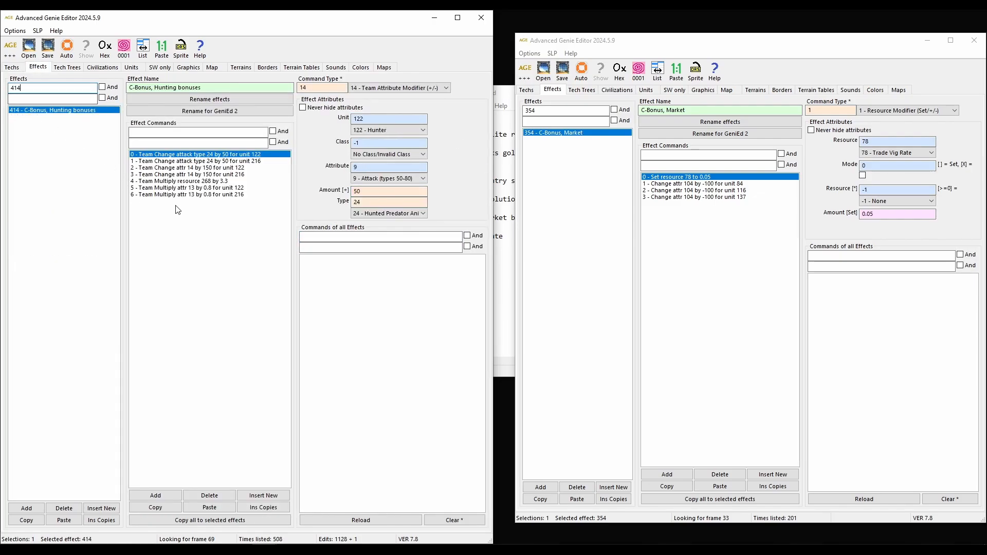
Examine the attack and carry capacity commands for the Hunter units in the C-Bonus, Hunting bonuses effect.
click(240, 155)
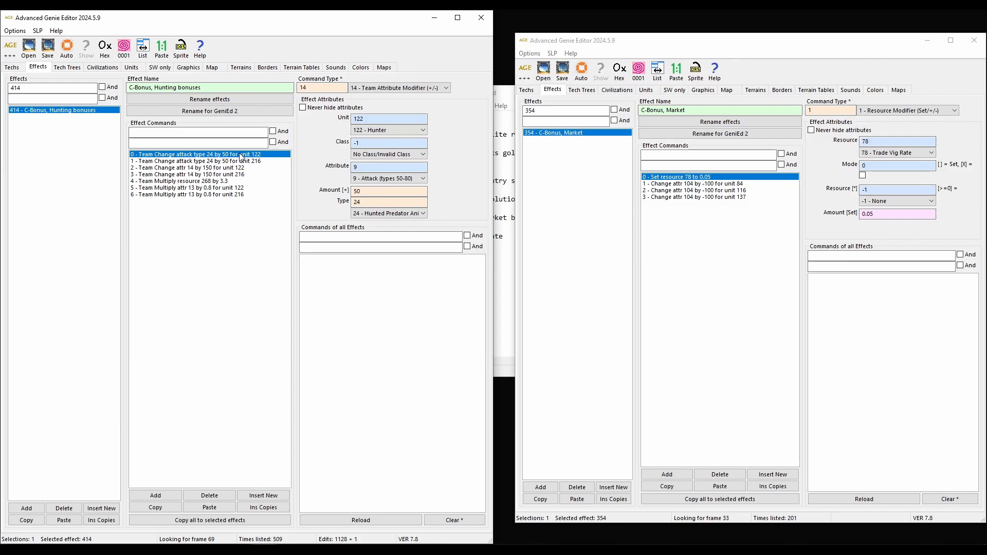
click(240, 155)
click(240, 154)
key(Down)
key(Down)
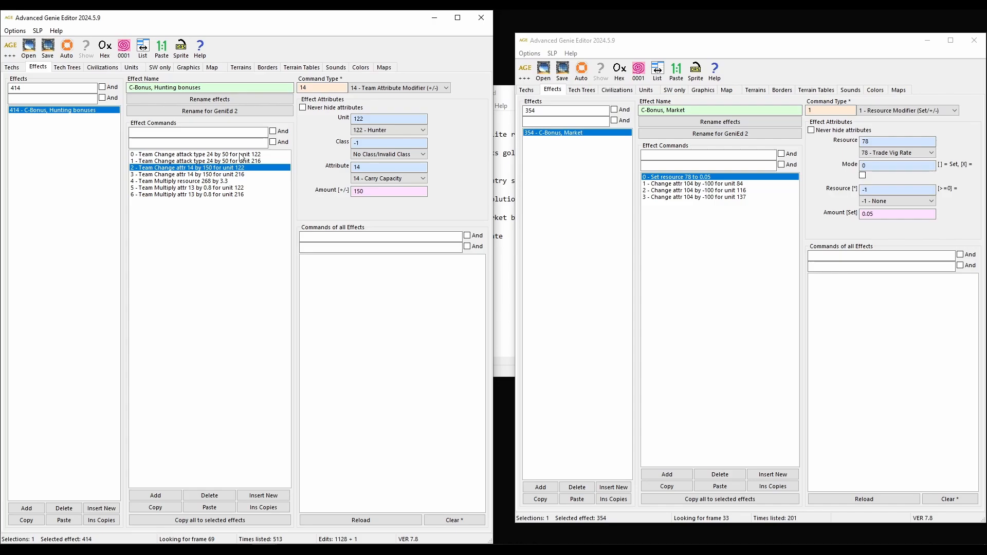
key(Down)
key(Up)
key(Up)
key(Up)
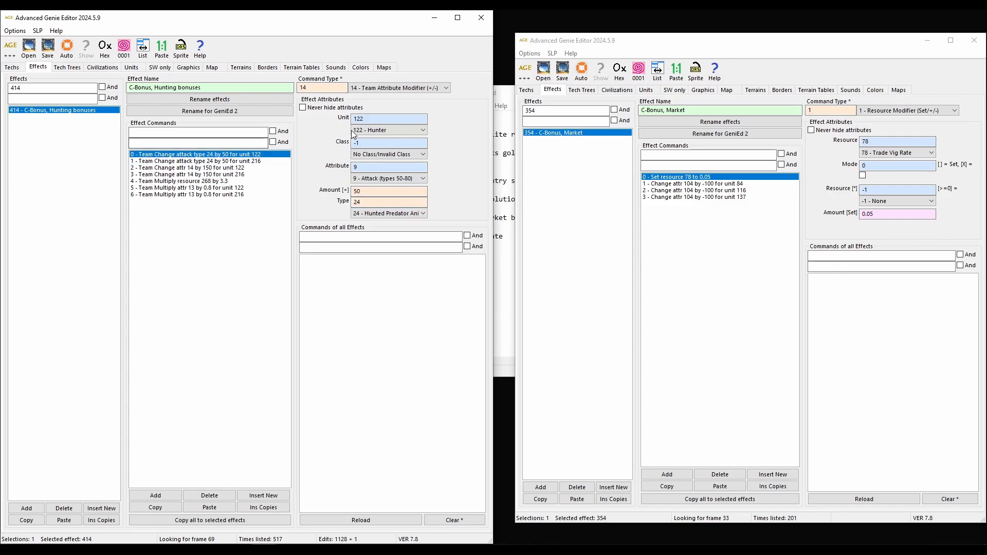
Review the remaining hunting bonus commands, checking the Hunter Productivity multiplier and the work rate multiplier for Hunter unit 122.
key(Down)
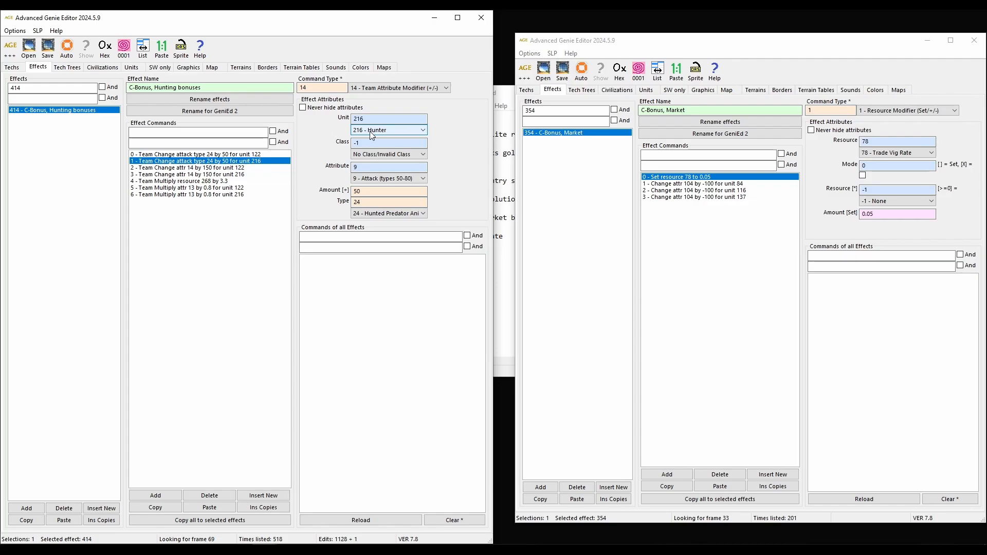
key(Down)
key(Down)
key(Down)
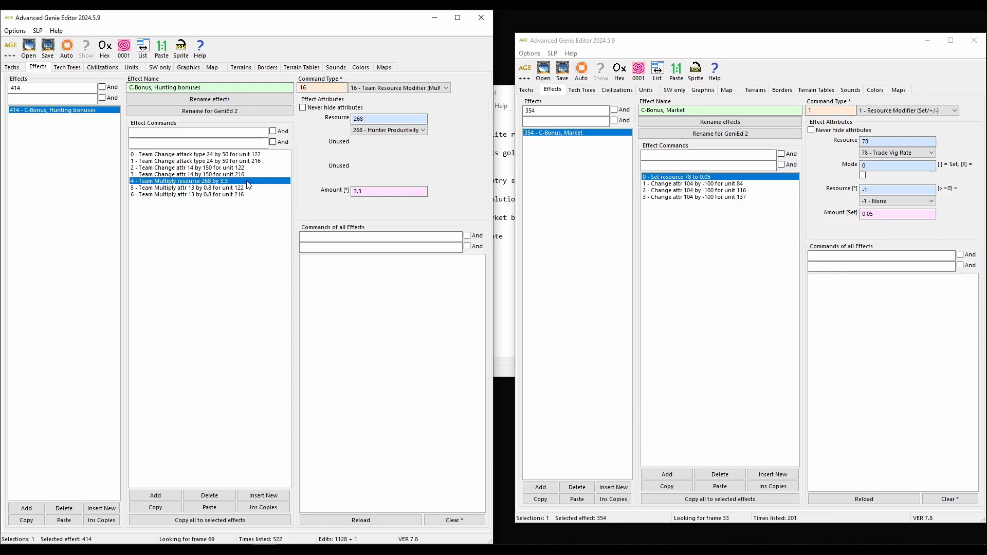
click(281, 188)
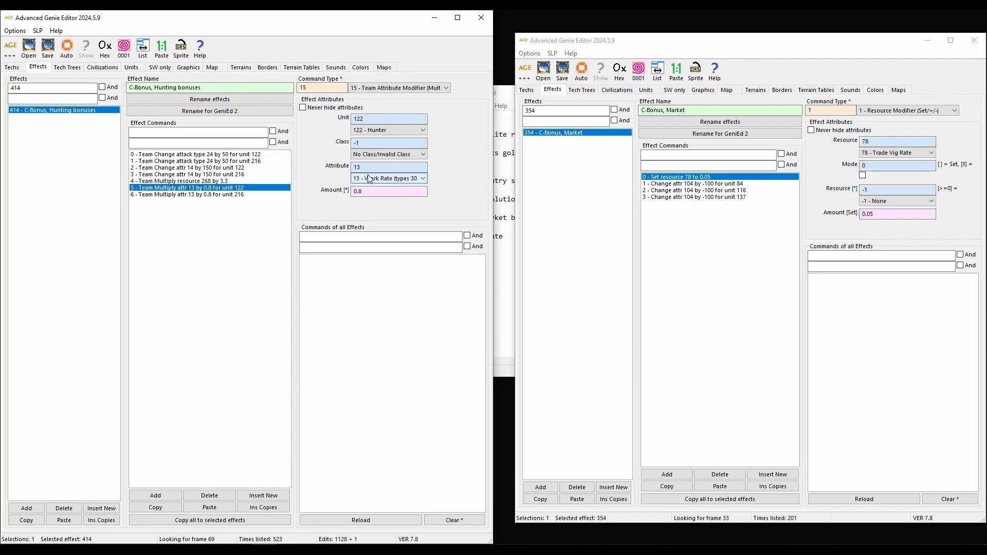
drag(370, 192, 328, 194)
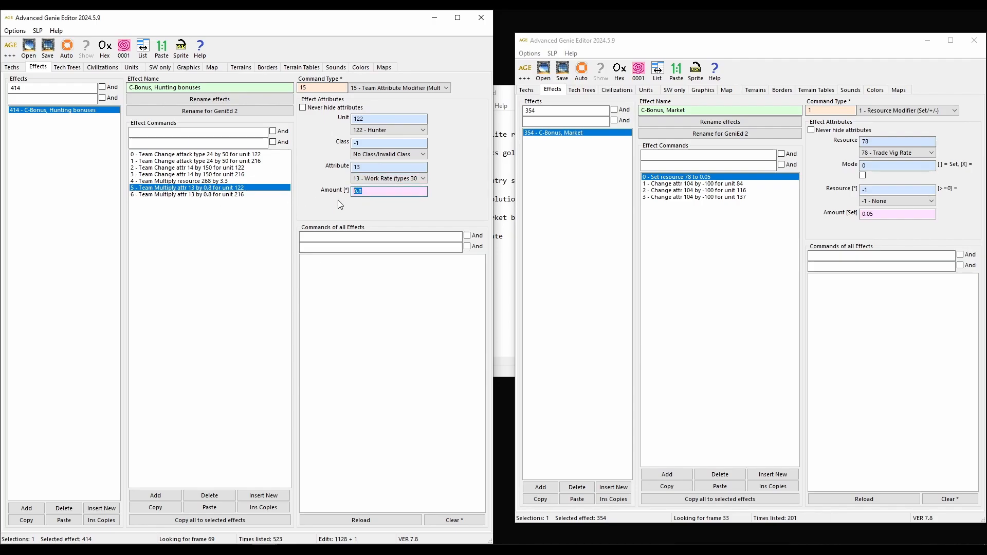
In the second editor window, search the effects for 414 and check its Hunter carry capacity and Hunter Productivity commands.
drag(542, 111, 522, 112)
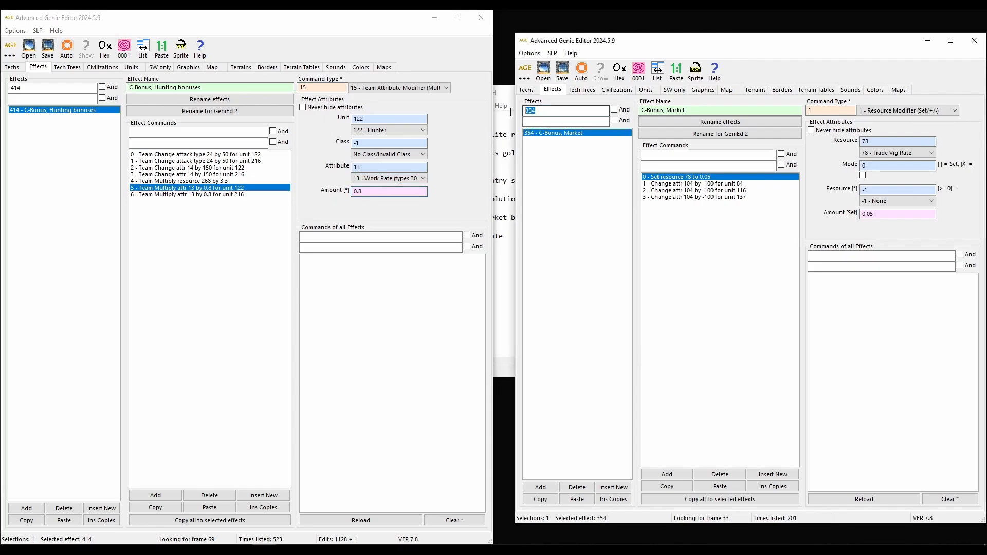
key(BackSpace)
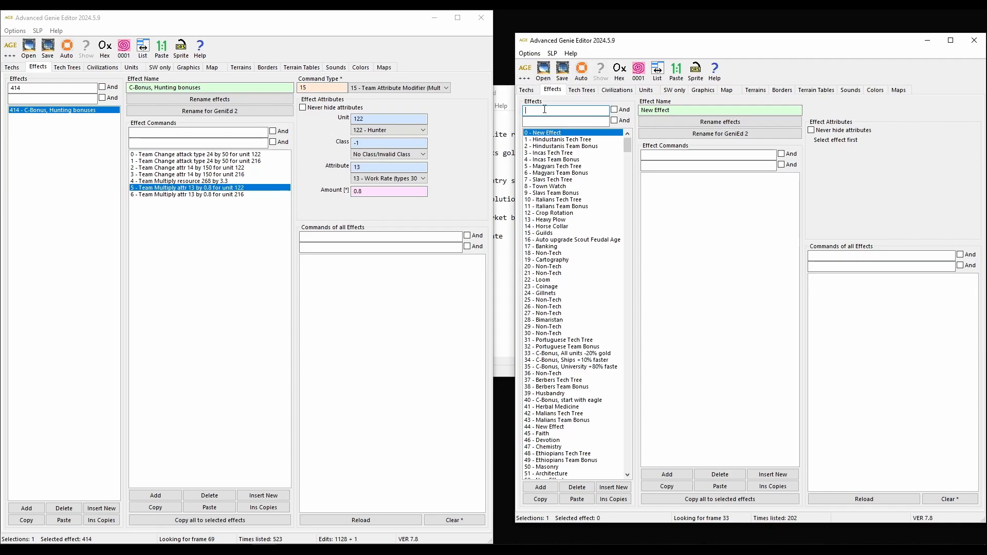
text(414)
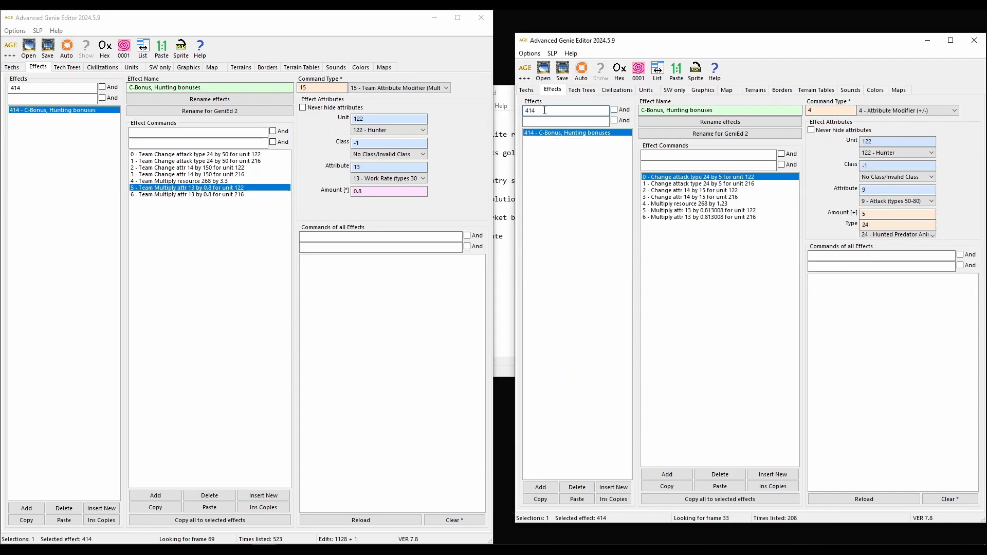
click(765, 183)
key(Down)
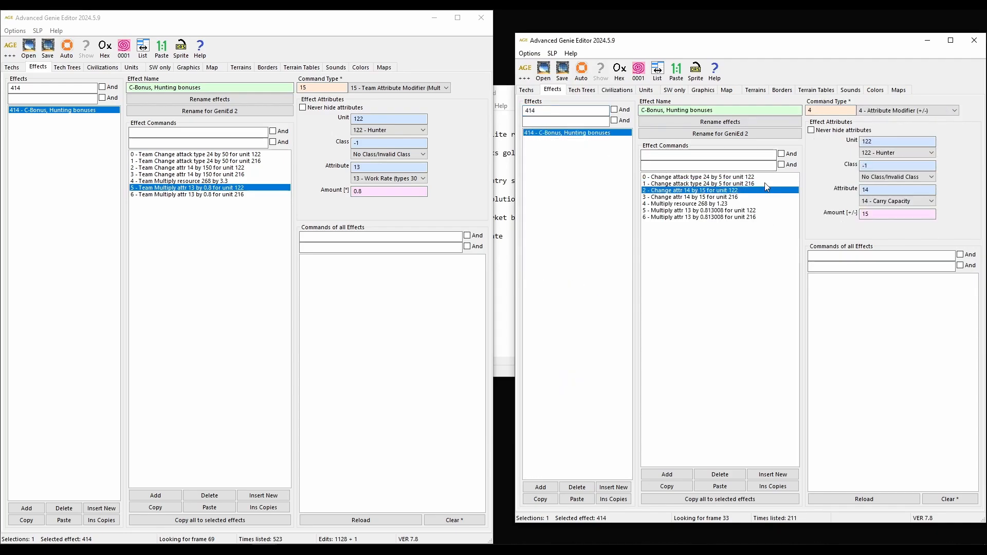
key(Down)
key(Down)
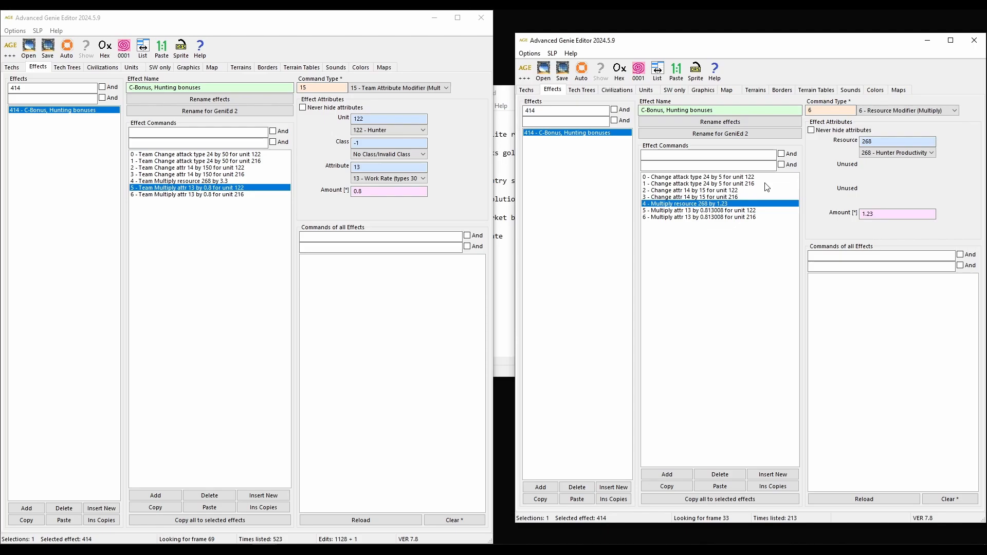
Compare the Hunter Productivity multiplier with the work rate multipliers for both Hunter units in the second window's hunting bonuses effect.
click(754, 211)
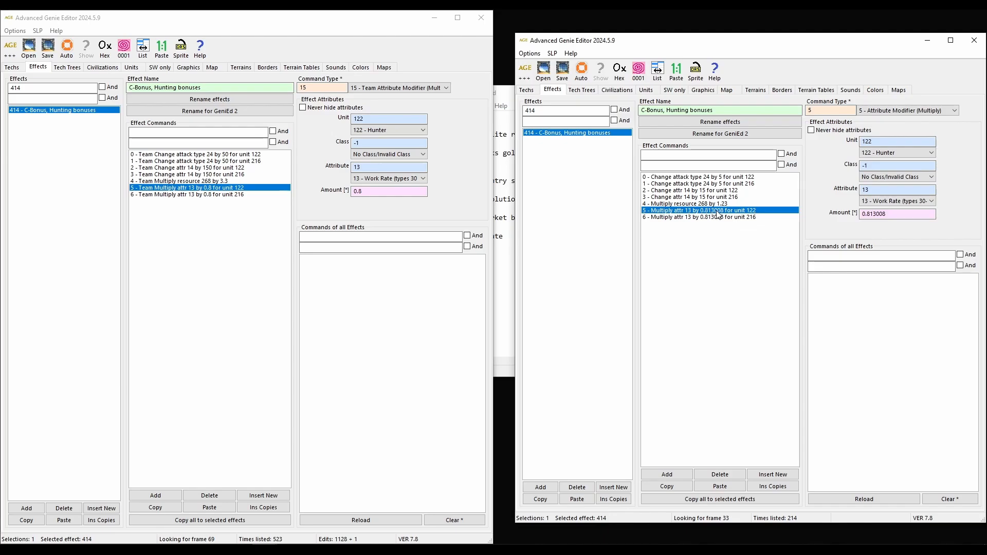
click(719, 217)
key(Up)
key(Up)
key(Down)
key(Down)
key(Up)
key(Up)
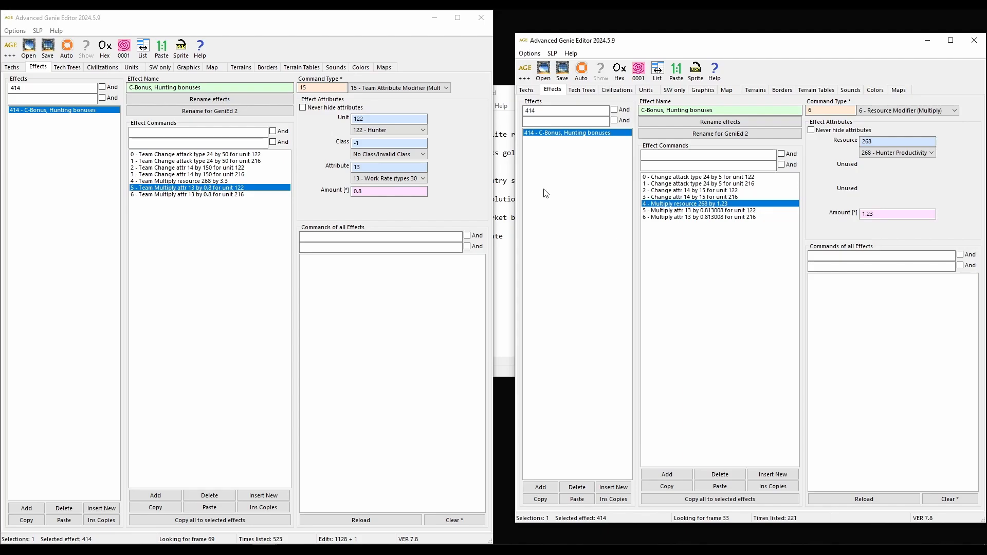
click(744, 208)
click(743, 206)
click(744, 211)
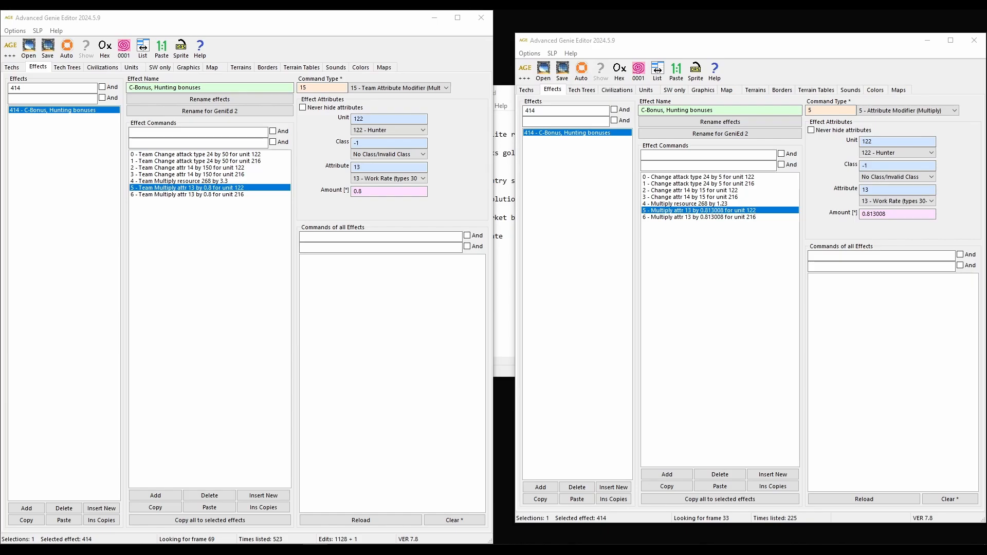
In the calculator, multiply the reference Hunter Productivity value 1.23 by the work rate multiplier 0.813008, and clear the calculation.
drag(133, 207, 408, 125)
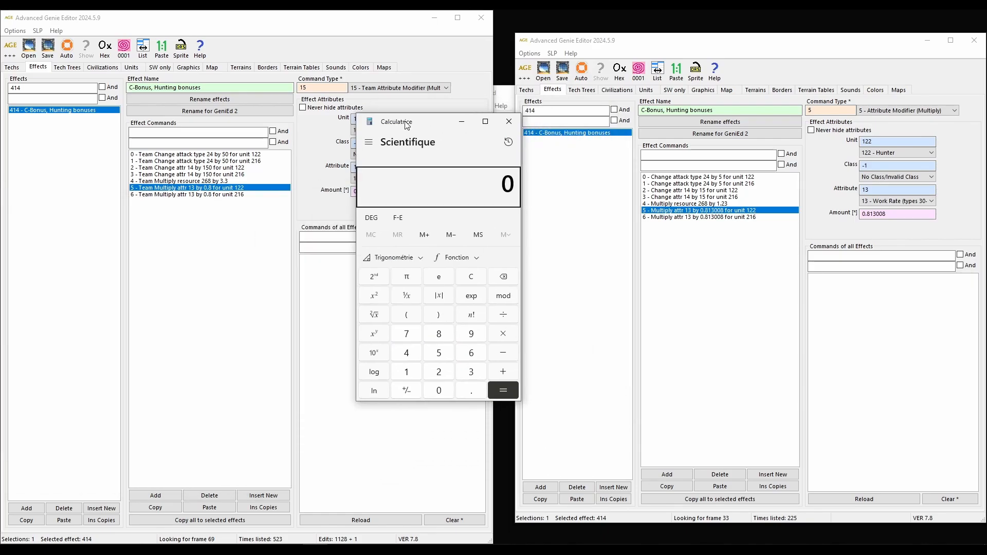
text(1.23*)
text(0.813008)
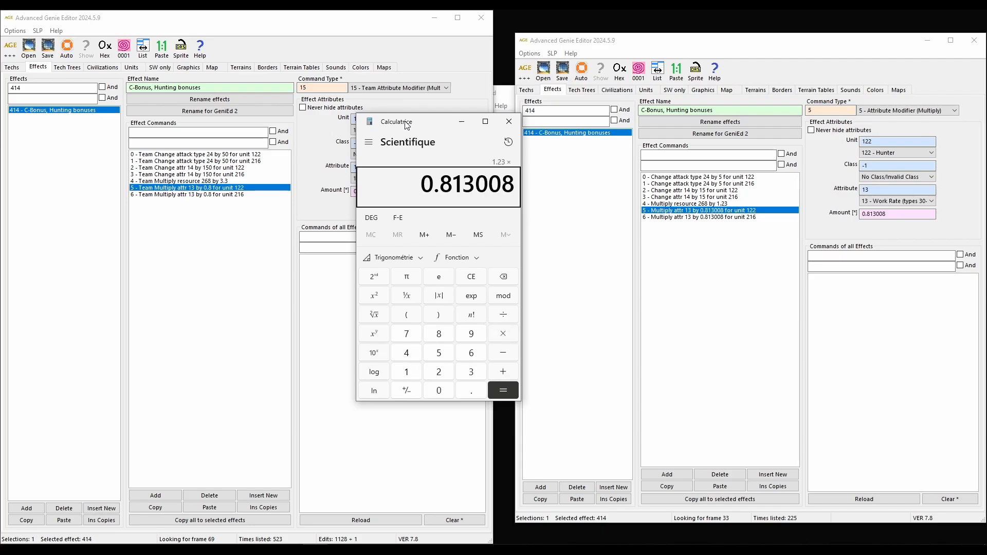
key(Return)
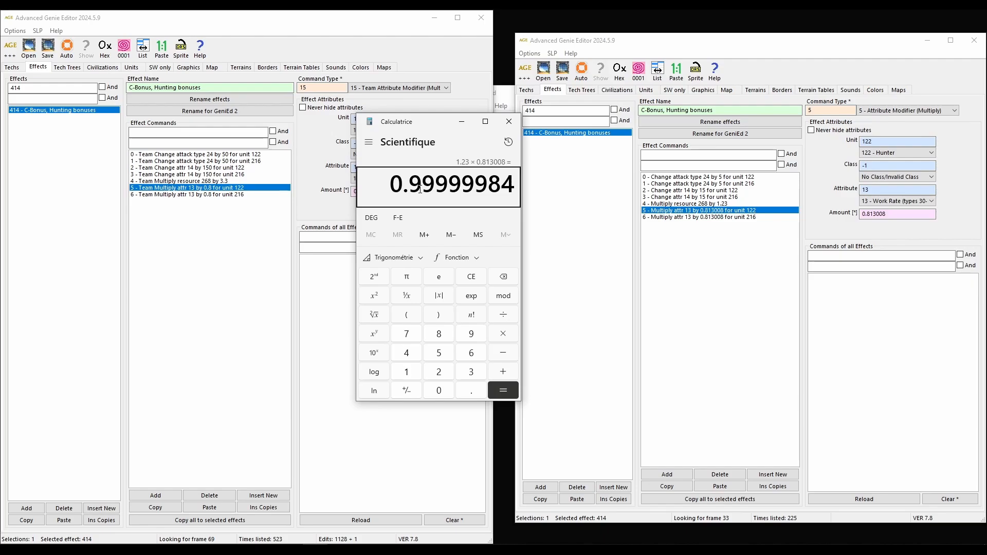
key(Escape)
drag(442, 129, 601, 104)
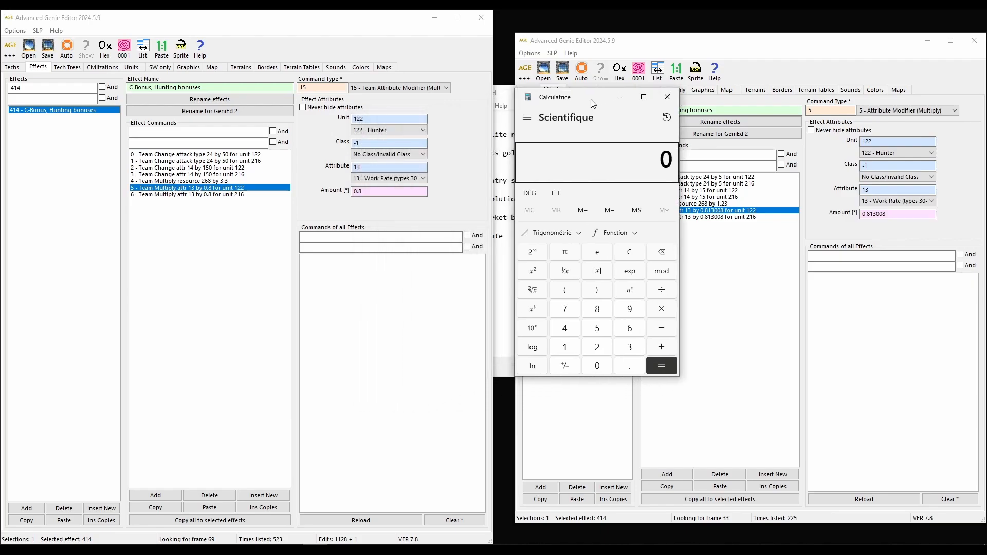
In the first editor window, review the Hunter Productivity multiplier and the work rate multipliers for Hunter units 122 and 216.
click(595, 155)
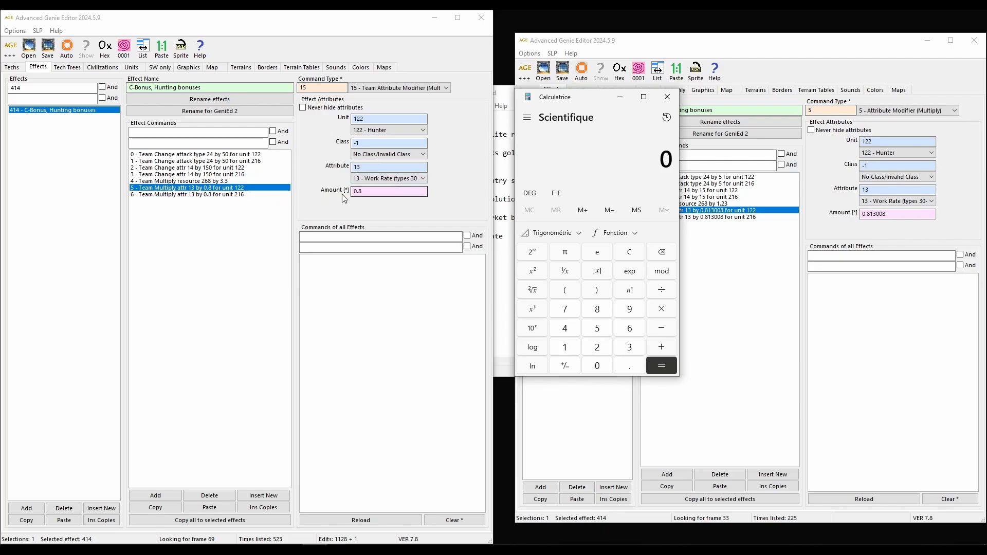
click(226, 181)
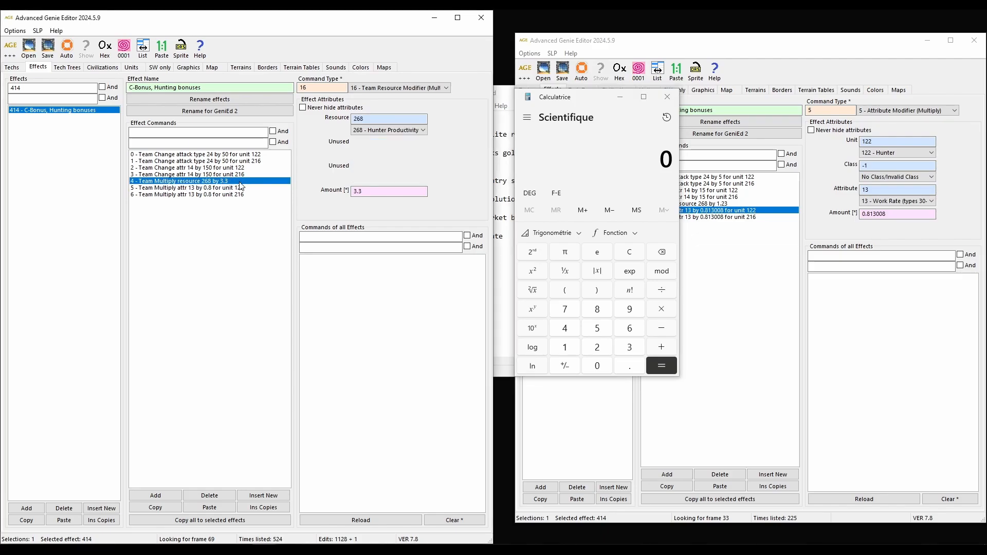
click(609, 148)
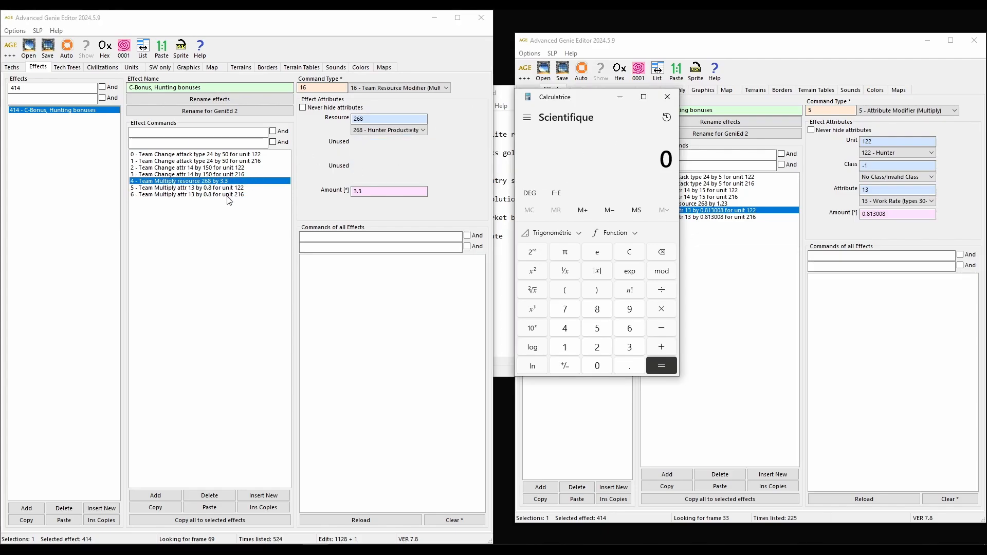
click(377, 191)
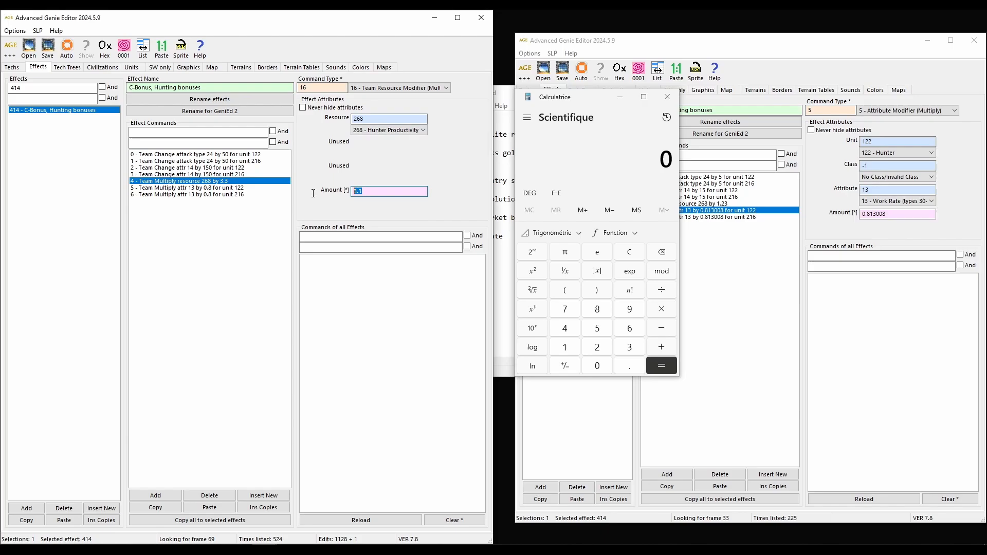
click(234, 188)
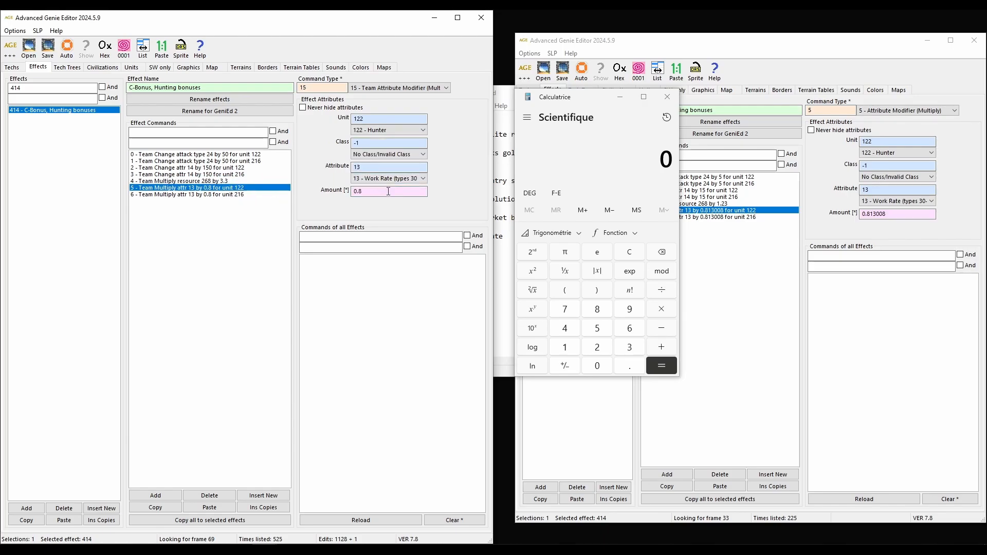
click(363, 191)
click(239, 196)
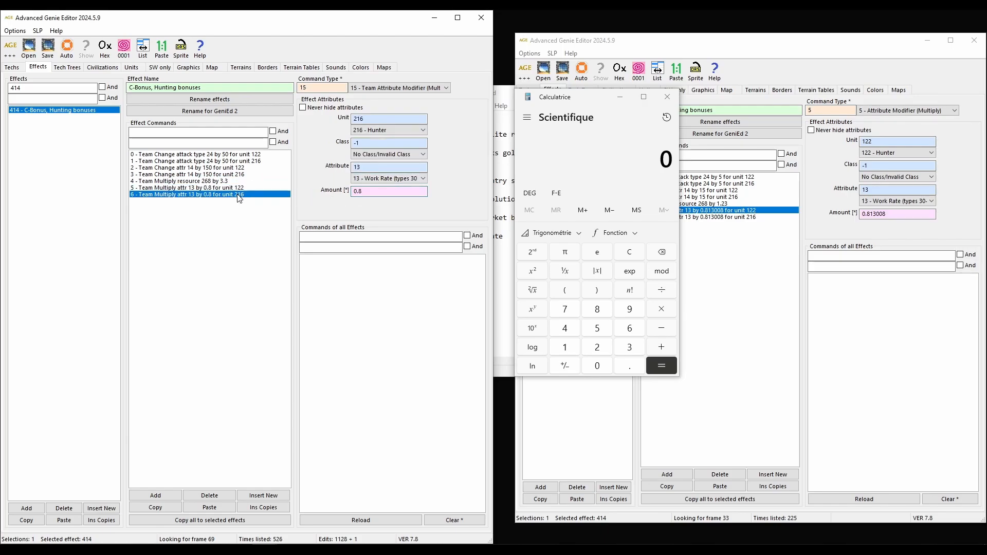
click(241, 187)
click(232, 182)
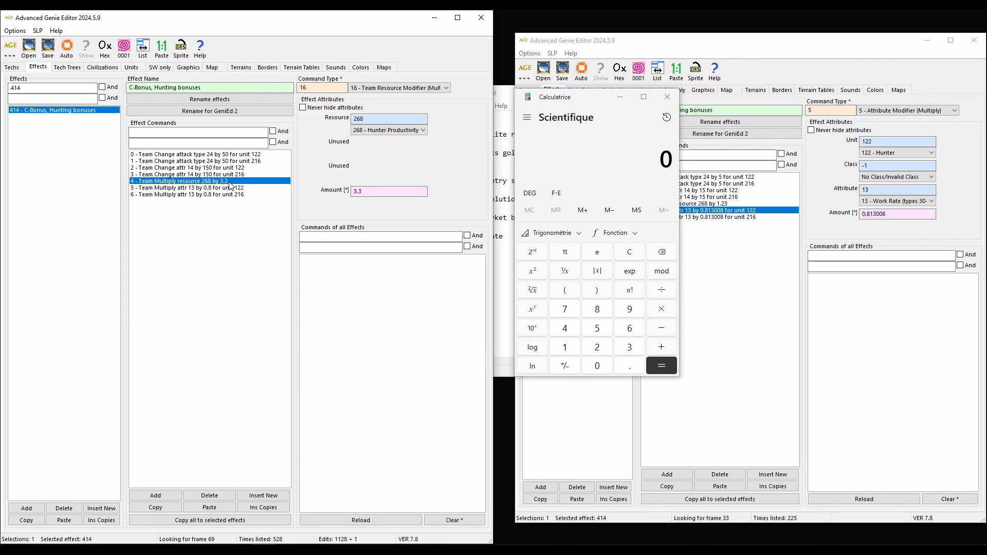
Calculate the reciprocal of the Hunter Productivity multiplier as 1 ÷ 3.3 in the calculator.
click(566, 154)
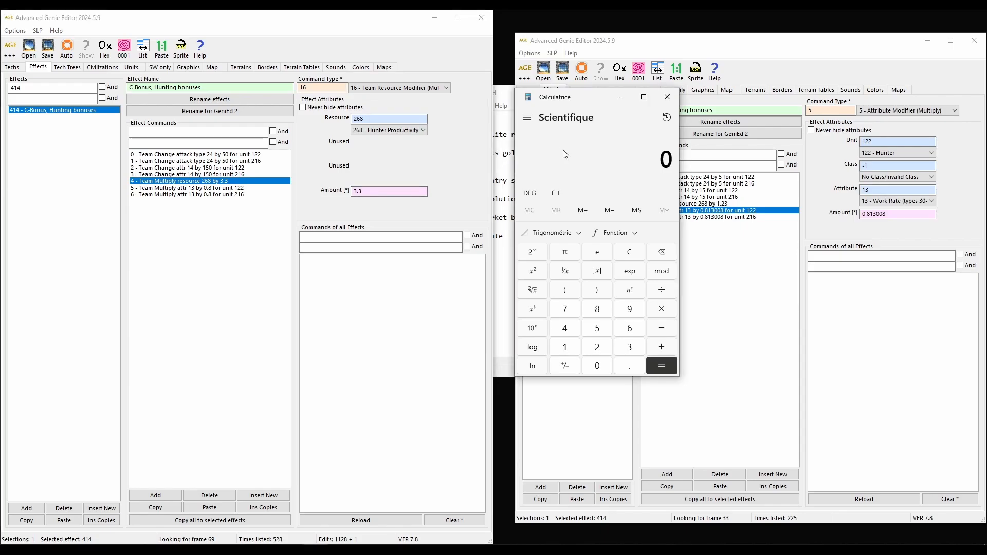
text(1 ÷ 3.3)
key(Return)
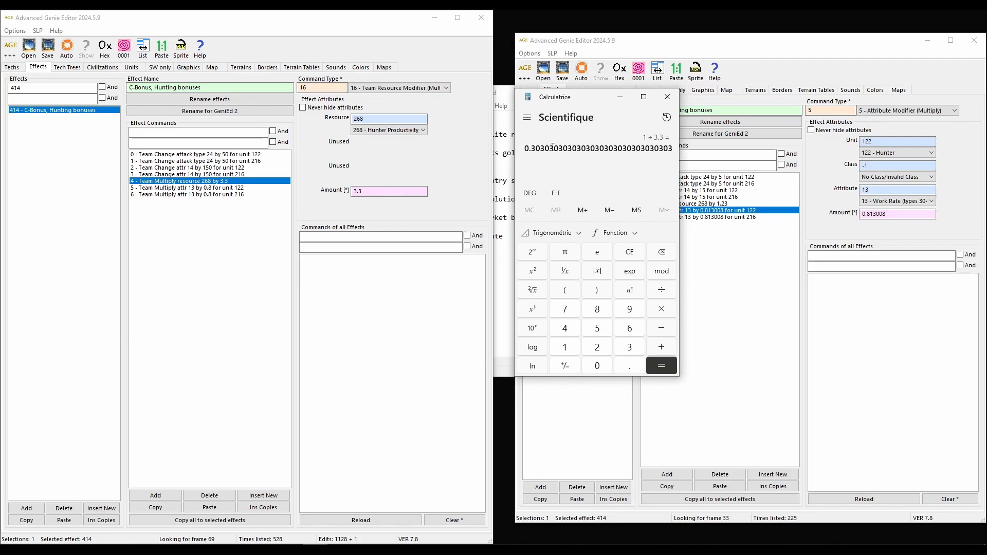
Set the work rate multipliers for Hunter units 122 and 216 to 0.303 in the C-Bonus, Hunting bonuses effect.
click(233, 188)
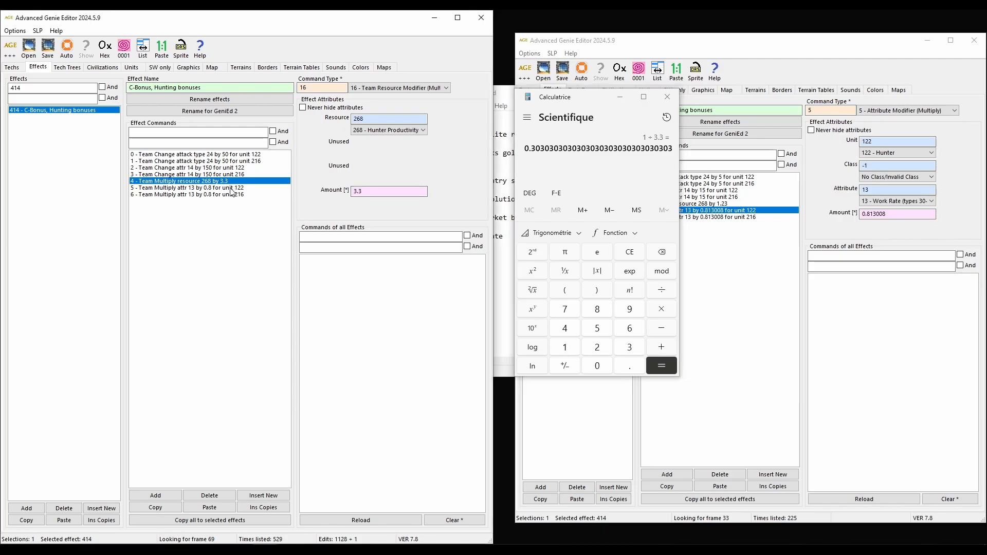
click(353, 192)
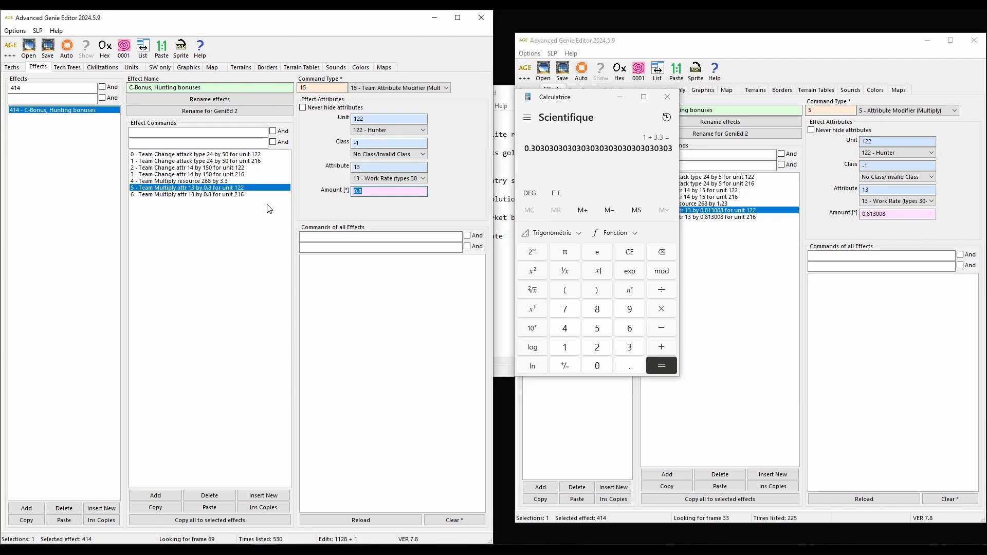
text(0.3030)
click(262, 197)
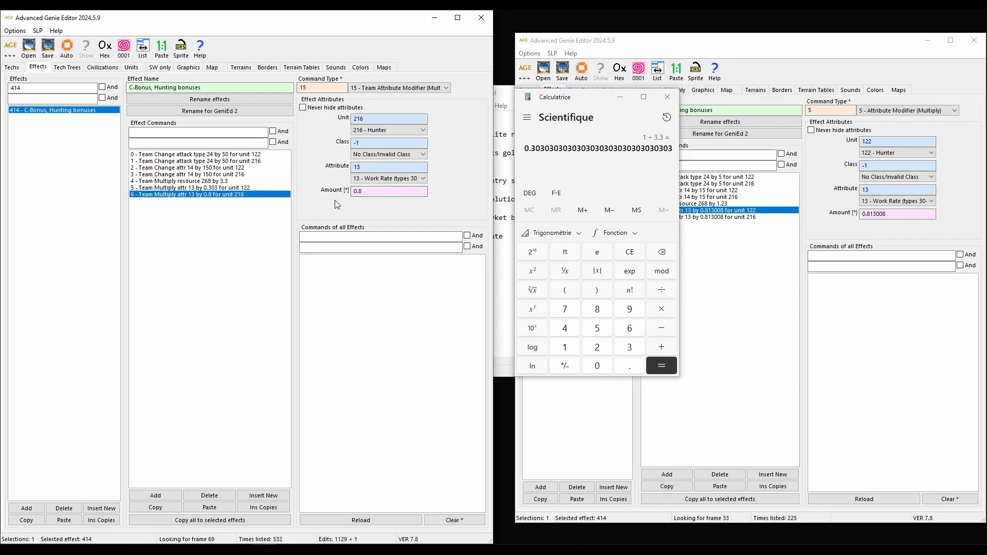
drag(377, 191, 326, 195)
text(0.3030)
click(372, 237)
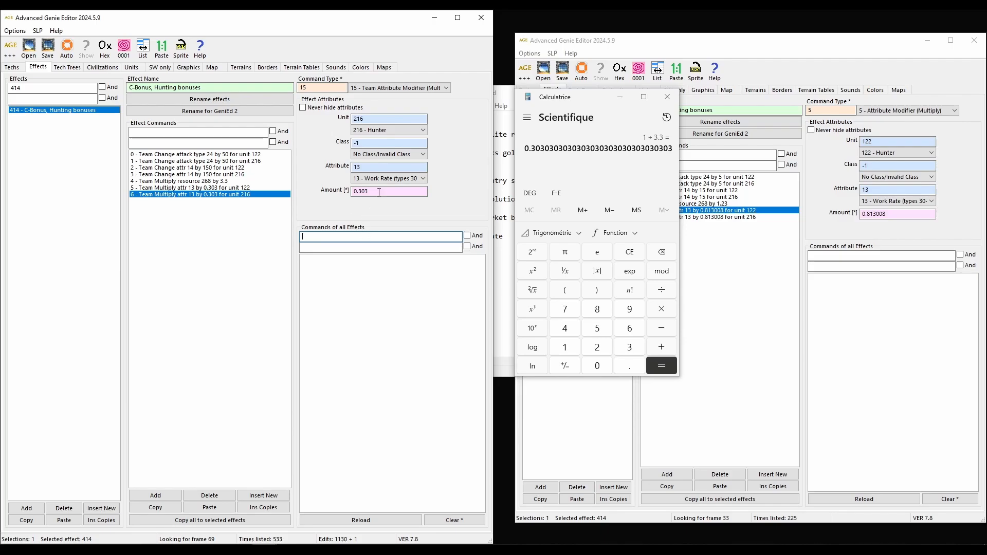
Recheck the edited hunting commands, verify 3.3 × 0.303 in the calculator, and close it.
click(248, 188)
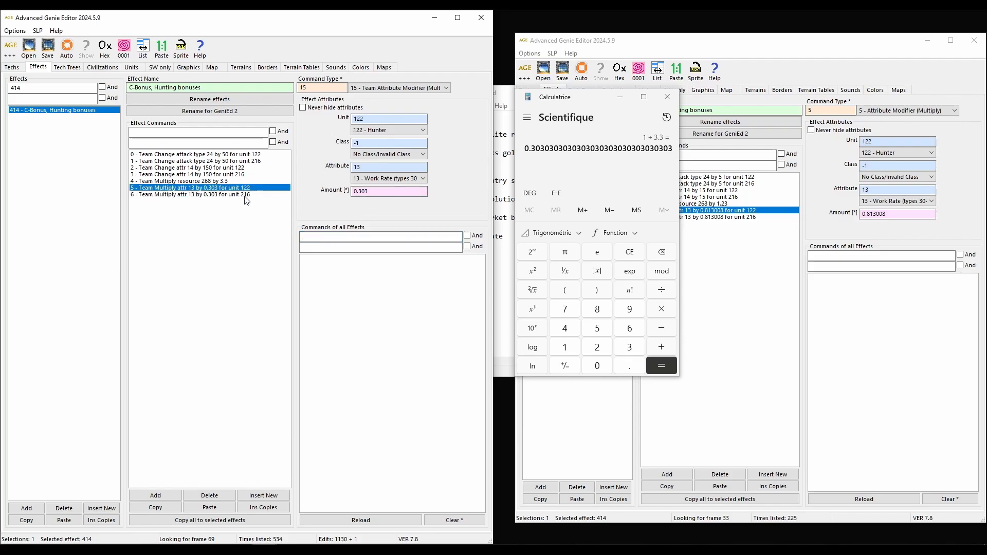
click(236, 181)
click(560, 131)
key(Escape)
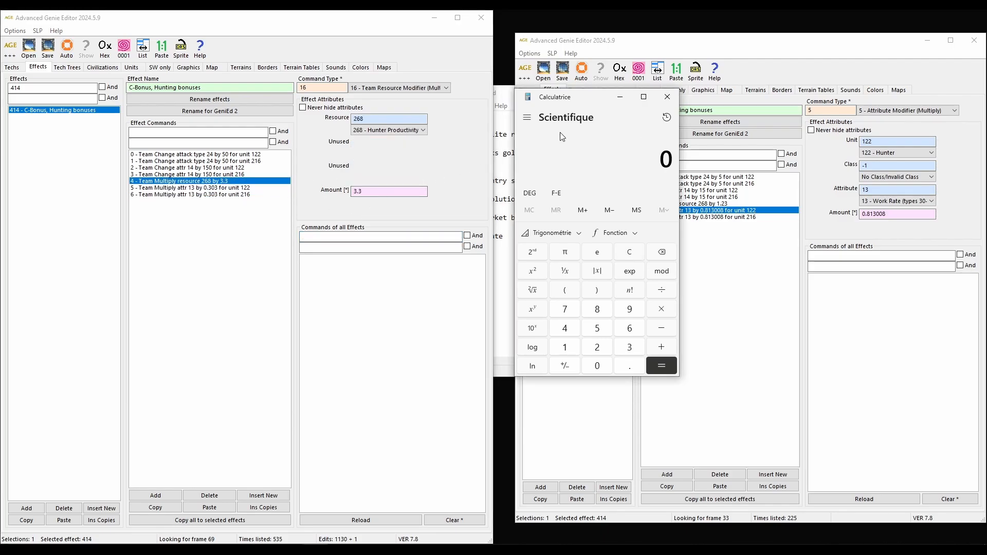
text(3.3*)
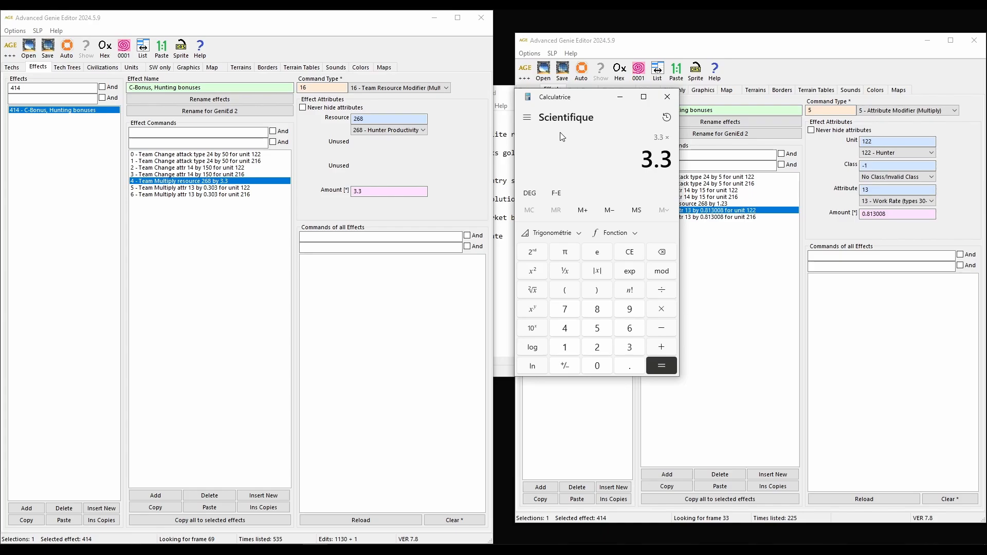
key(Delete)
text(0.303)
key(Return)
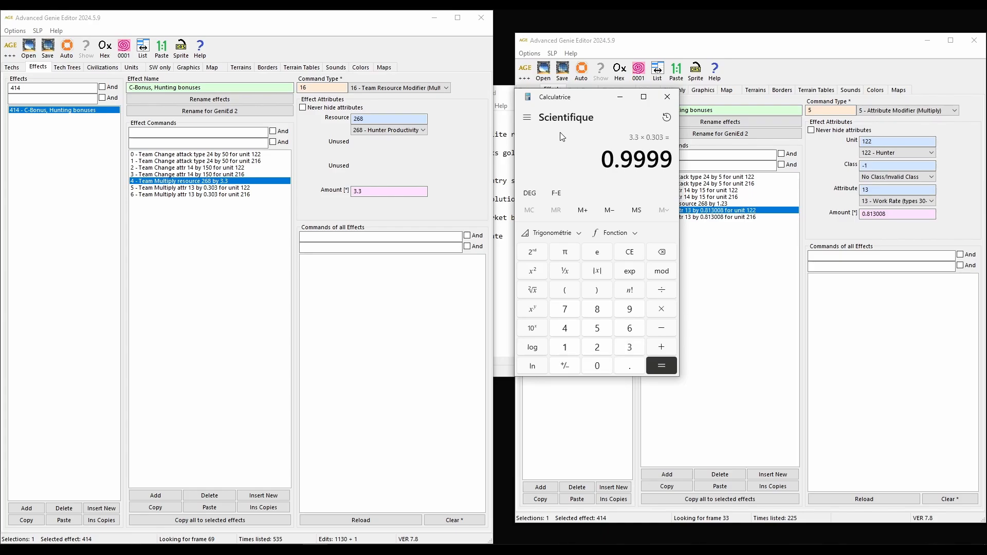
click(665, 100)
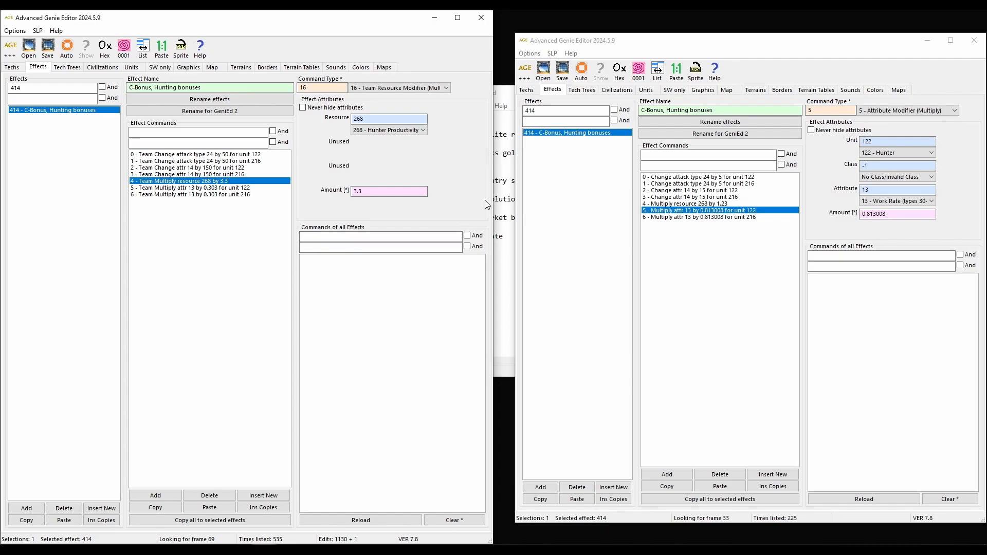
Calculate 3.3 × 0.8 in a reopened calculator, multiply the result by 24.6, and close it.
key(XF86Calculator)
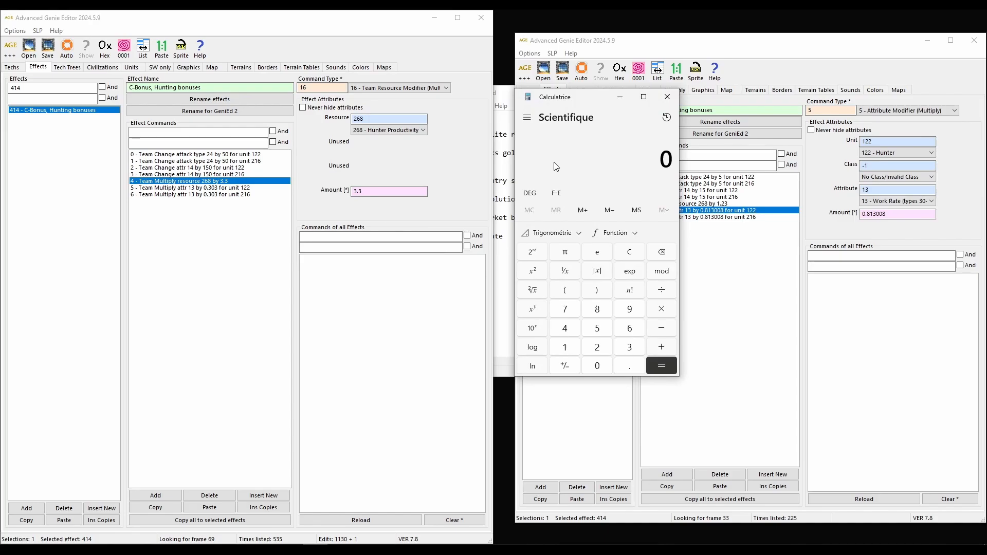
text(3.3)
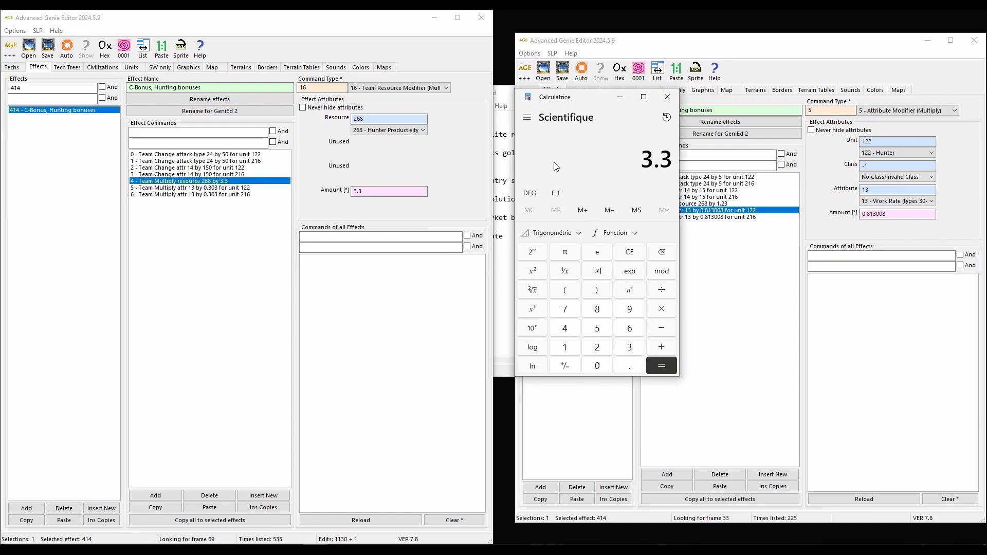
text(*0.8)
key(Return)
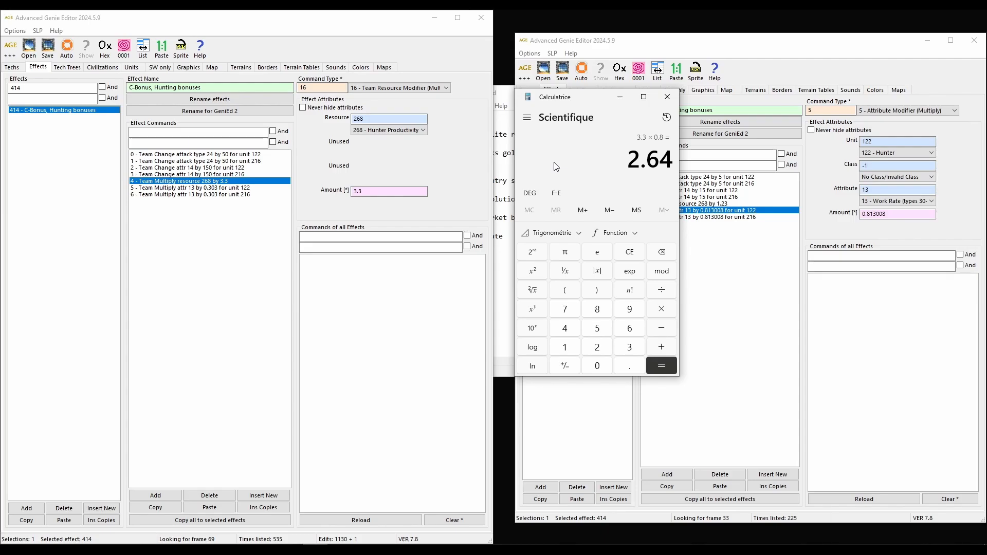
text(*65)
key(Delete)
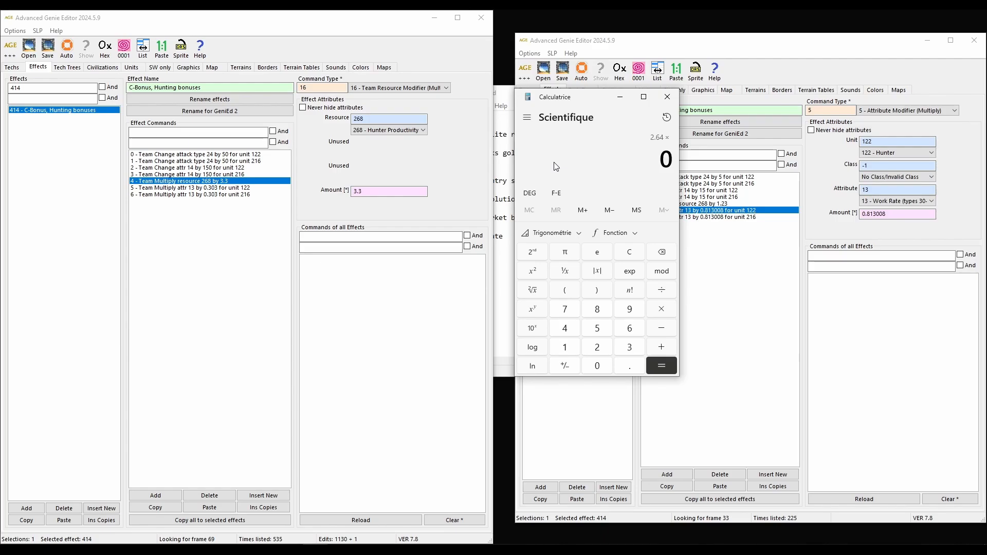
text(24.6)
key(Return)
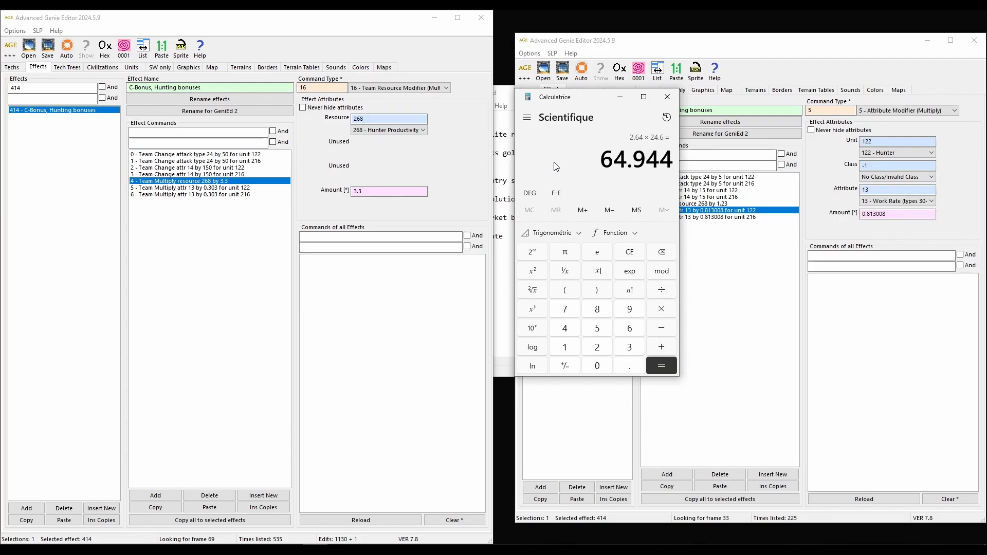
click(668, 97)
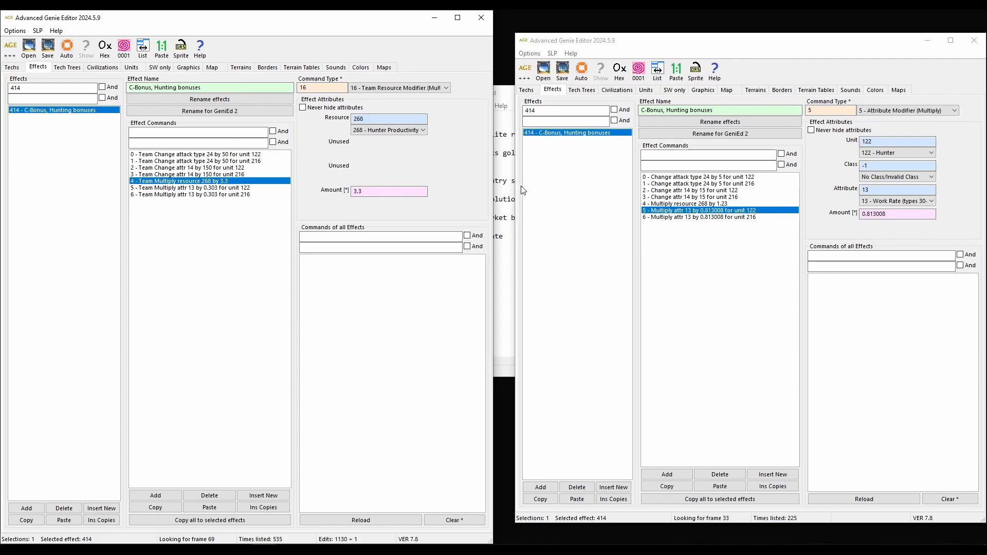
In the Change10x.txt notes, mark the "Fix Goths gather rate" entry as done with an x.
click(503, 191)
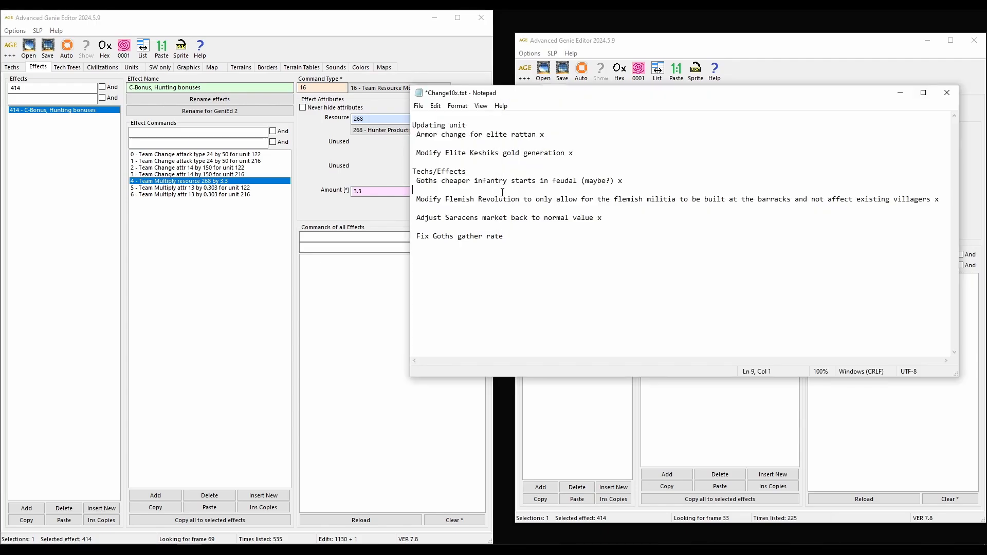
click(508, 236)
text(x)
Check which effect the C-Bonus, Hunting bonuses technology uses, and return to the Change10x.txt notes.
click(319, 193)
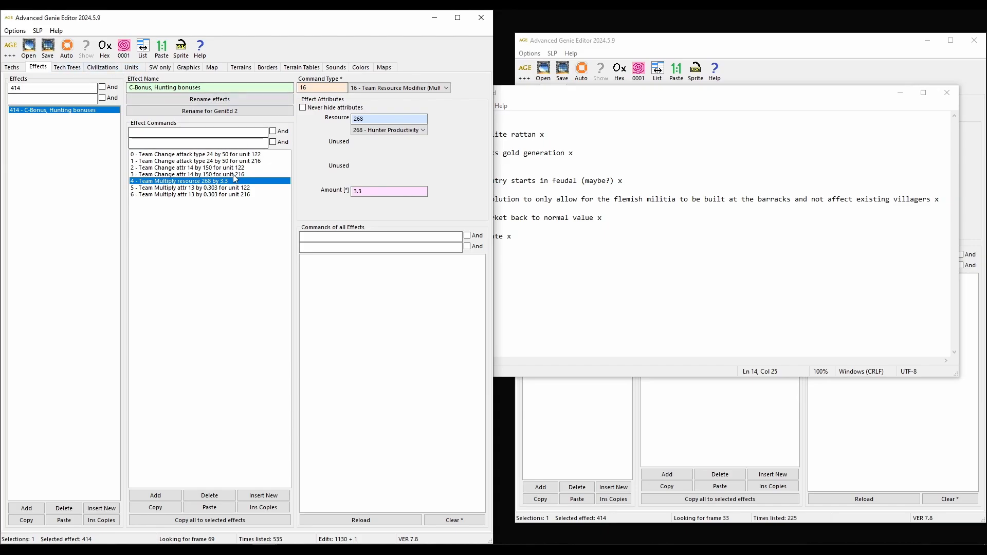
click(135, 68)
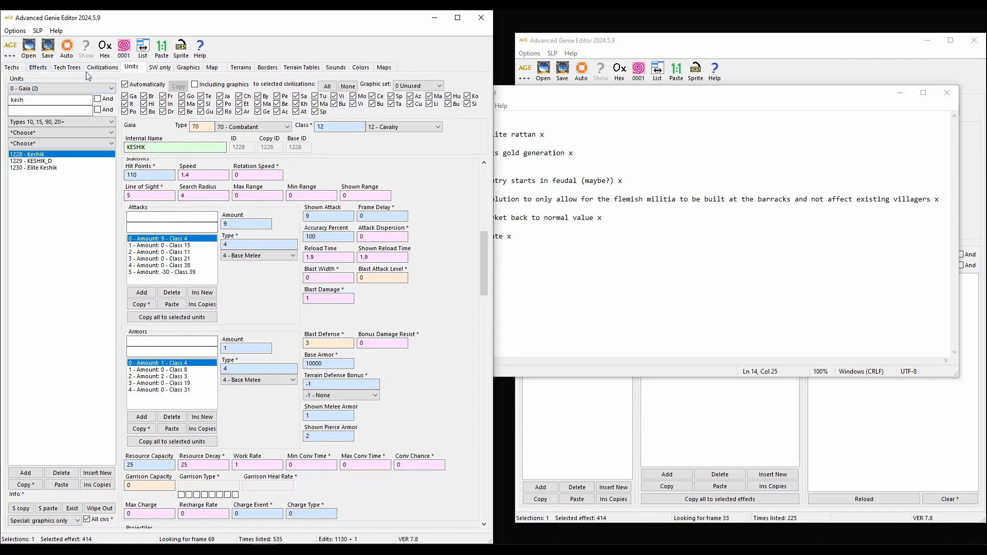
click(45, 70)
click(14, 68)
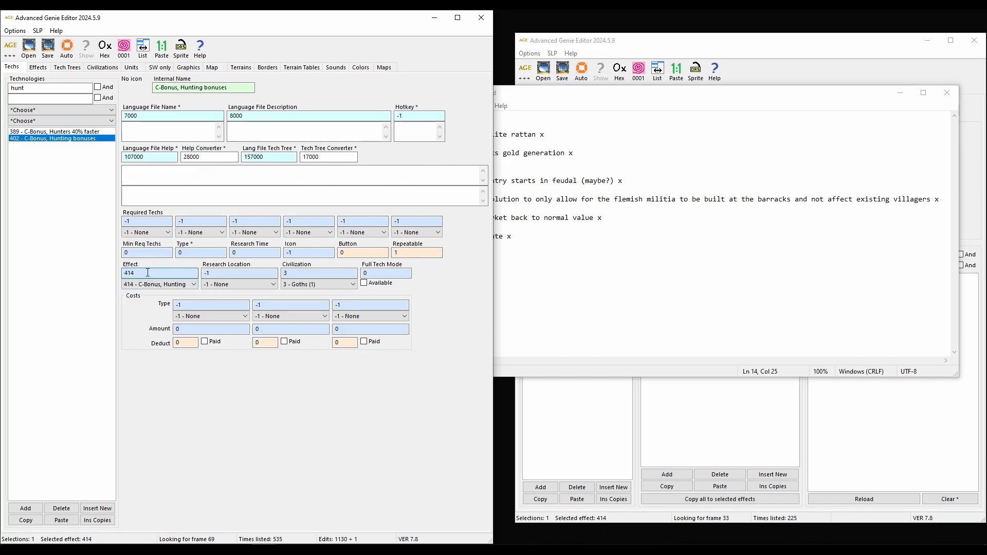
click(147, 273)
click(524, 234)
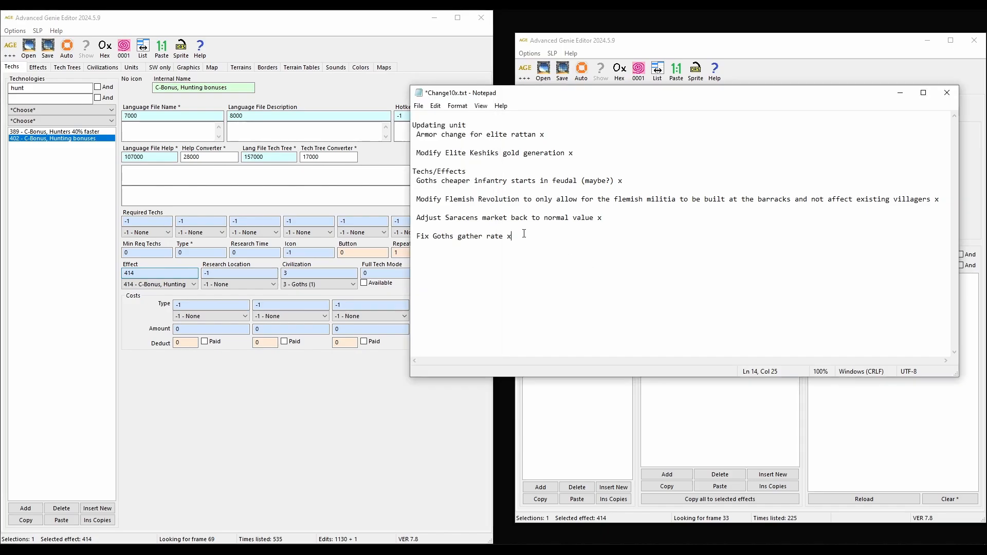